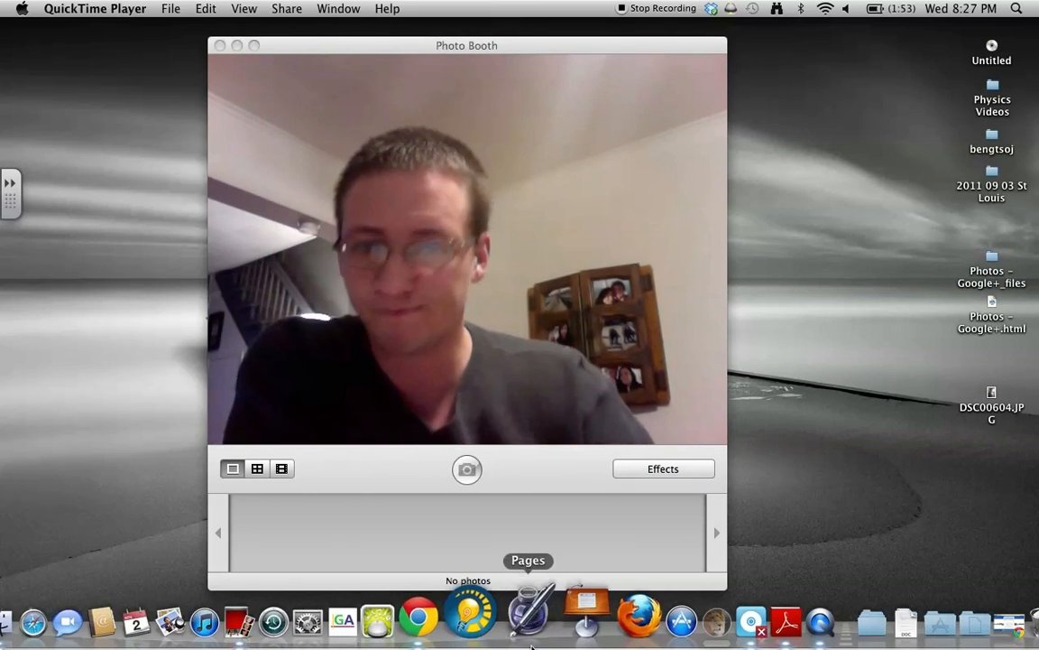
Bring Chrome with the Edmodo home page and its login fields to the front.
{"action": "left_click", "coordinate": [463, 641]}
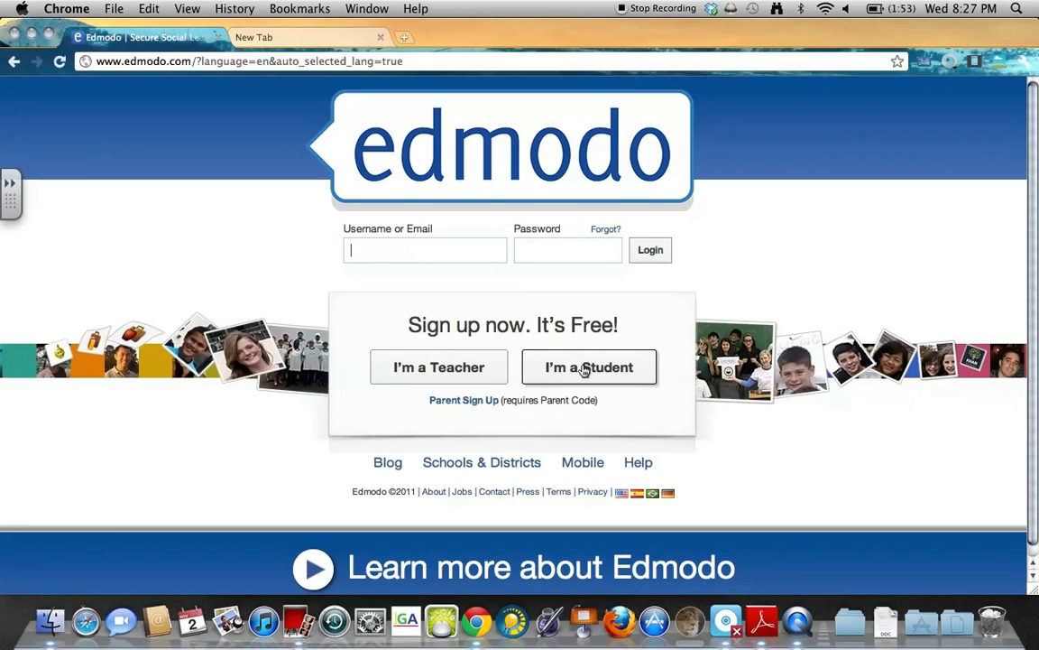
{"action": "left_click_drag", "start_coordinate": [408, 325], "coordinate": [621, 323]}
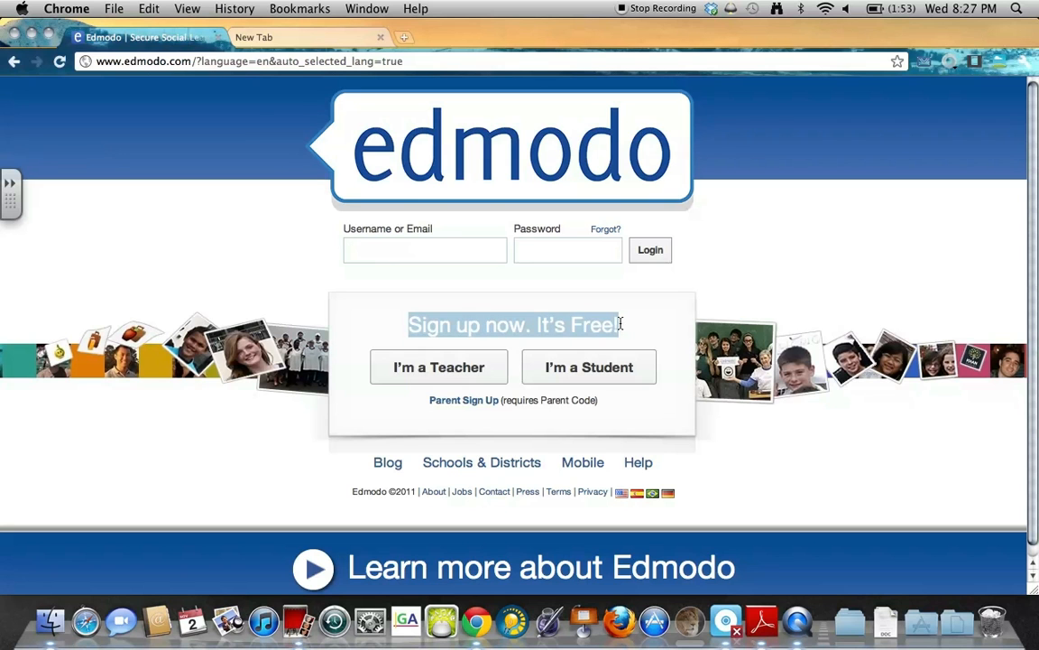
{"action": "left_click", "coordinate": [467, 368]}
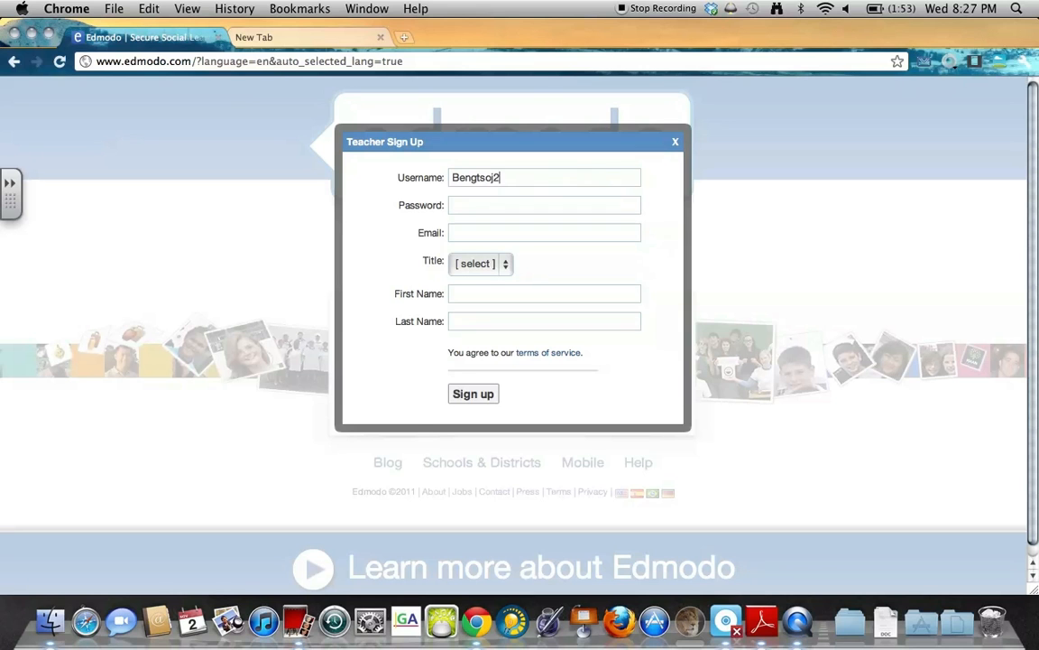
{"action": "key", "text": "Tab"}
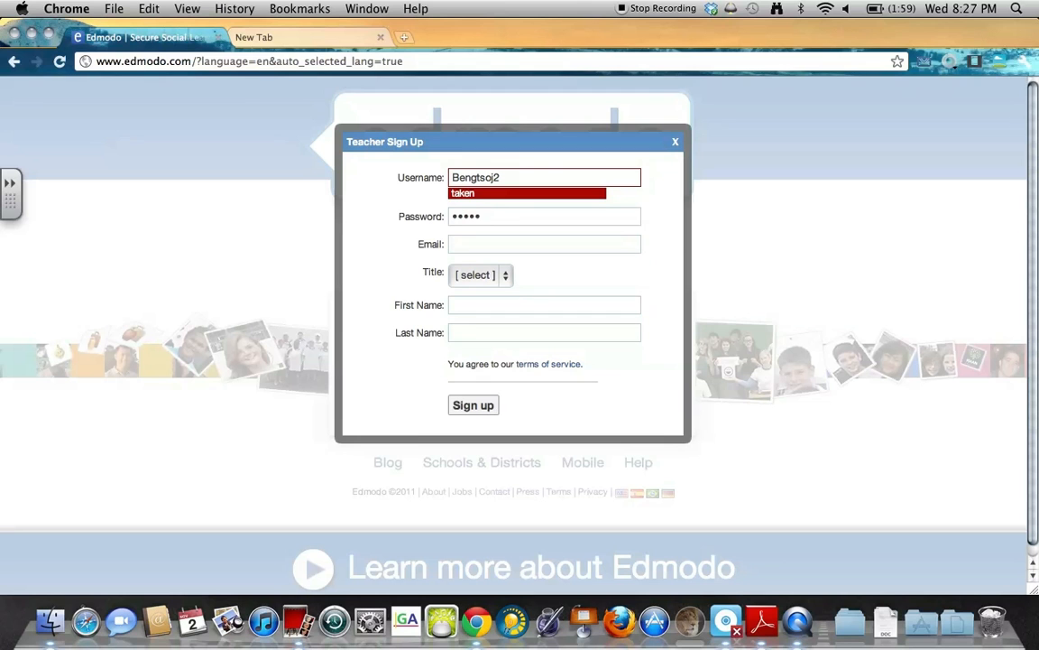
{"action": "type", "text": "Bengt"}
{"action": "key", "text": "Down"}
{"action": "key", "text": "Return"}
{"action": "key", "text": "Tab"}
{"action": "key", "text": "Down"}
{"action": "key", "text": "Return"}
{"action": "key", "text": "Down"}
{"action": "key", "text": "Down"}
{"action": "key", "text": "Return"}
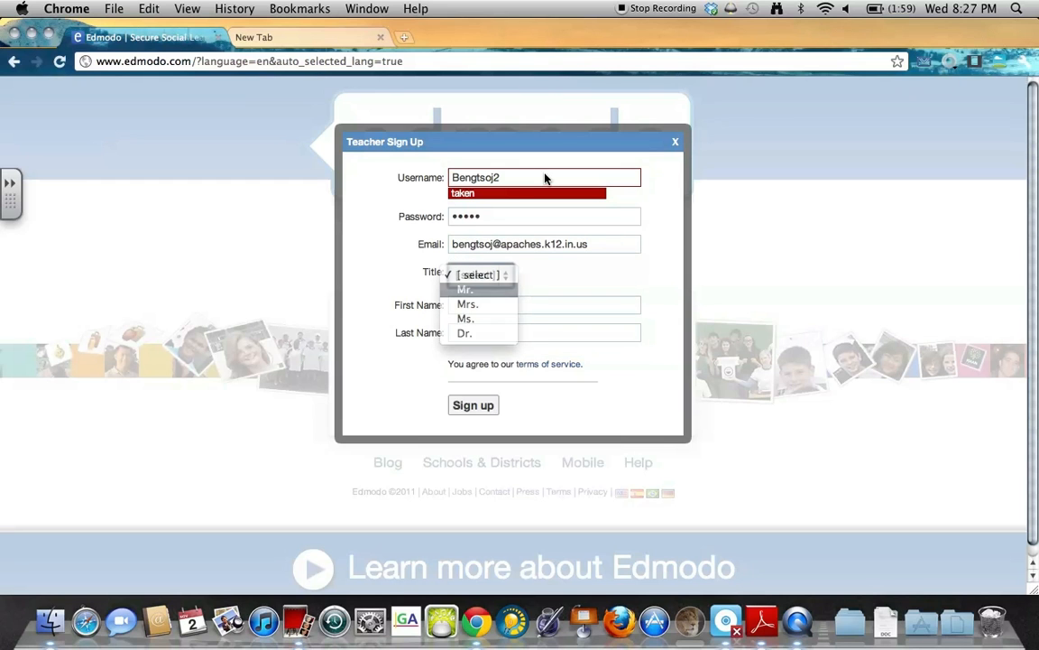
{"action": "left_click", "coordinate": [493, 307]}
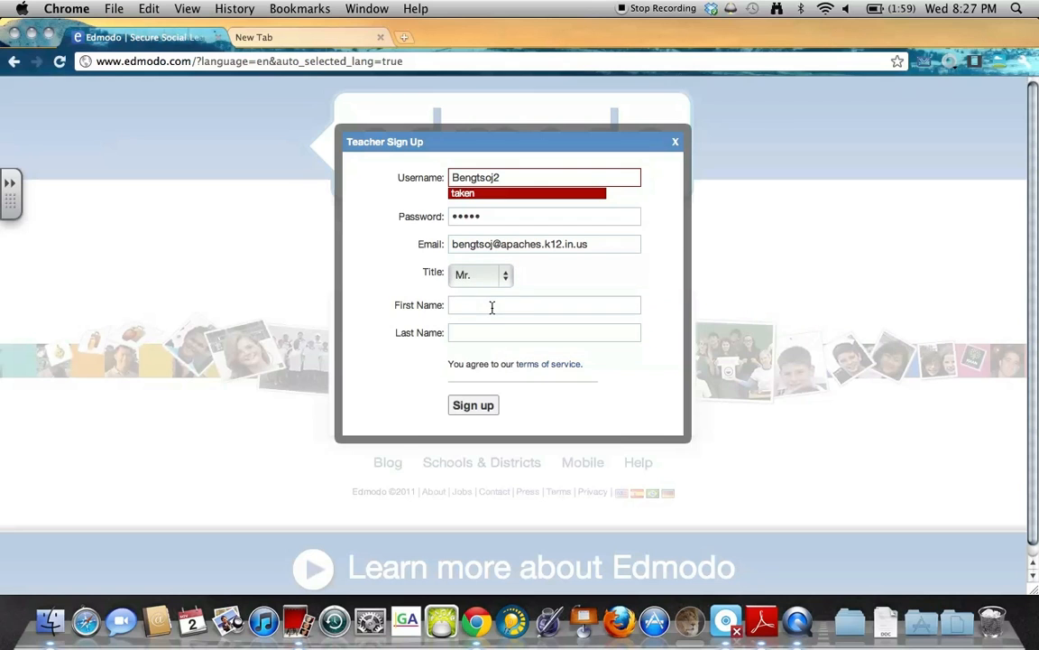
{"action": "left_click", "coordinate": [454, 402]}
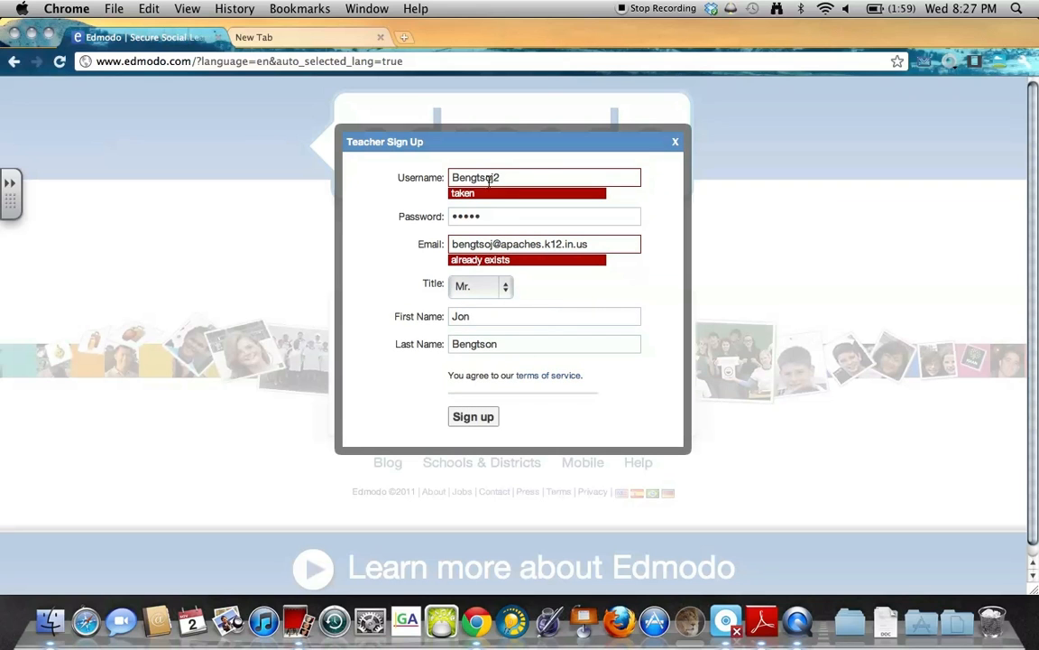
{"action": "left_click_drag", "start_coordinate": [488, 177], "coordinate": [462, 178]}
{"action": "left_click", "coordinate": [577, 248]}
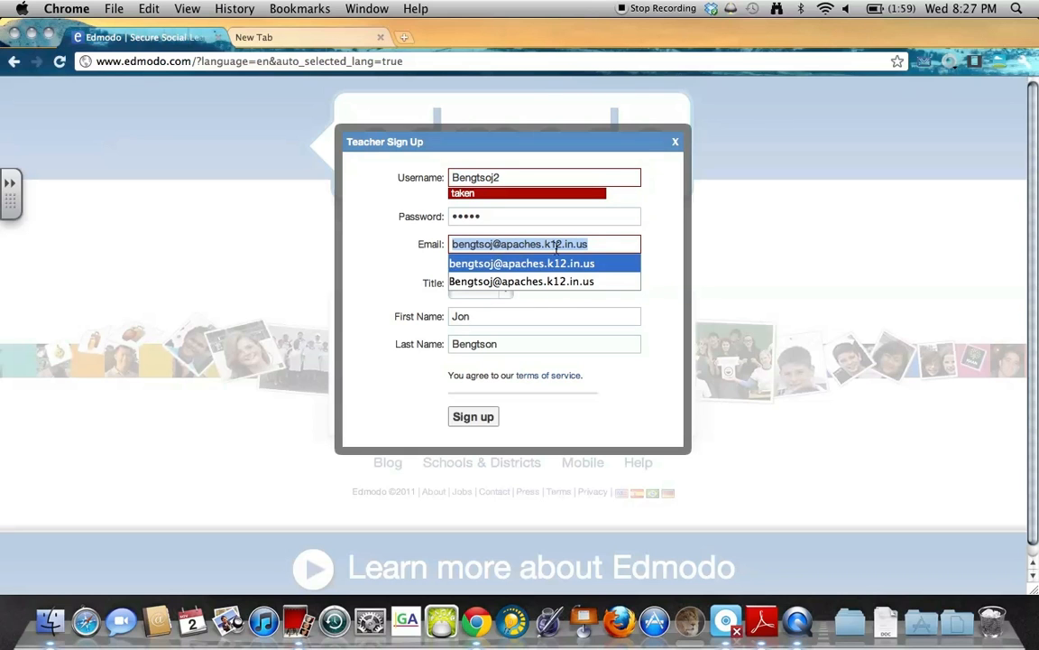
{"action": "left_click", "coordinate": [557, 247]}
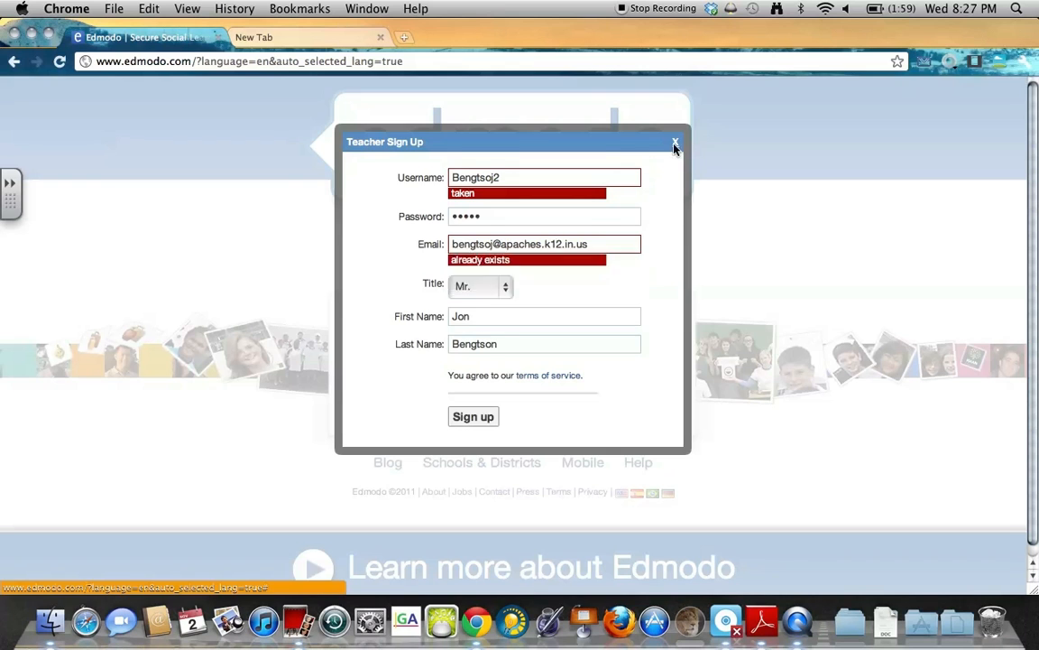
{"action": "left_click", "coordinate": [675, 146]}
{"action": "left_click", "coordinate": [387, 246]}
{"action": "type", "text": "Bengtson"}
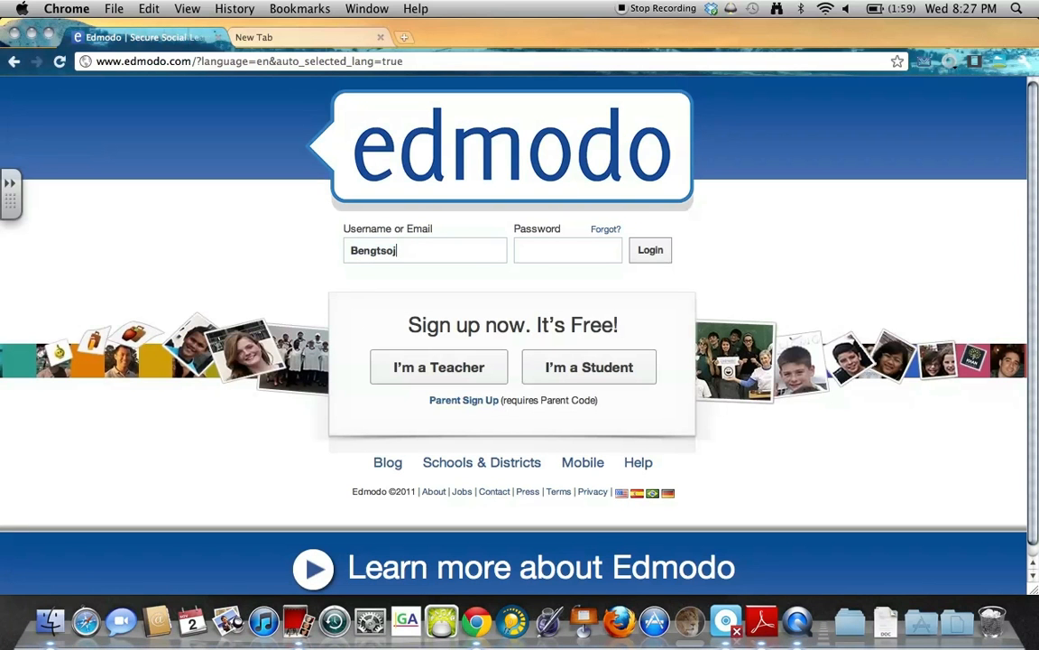
{"action": "type", "text": "*****"}
Log in to the Edmodo teacher account with the entered credentials and open the Create Group dialog.
{"action": "key", "text": "Return"}
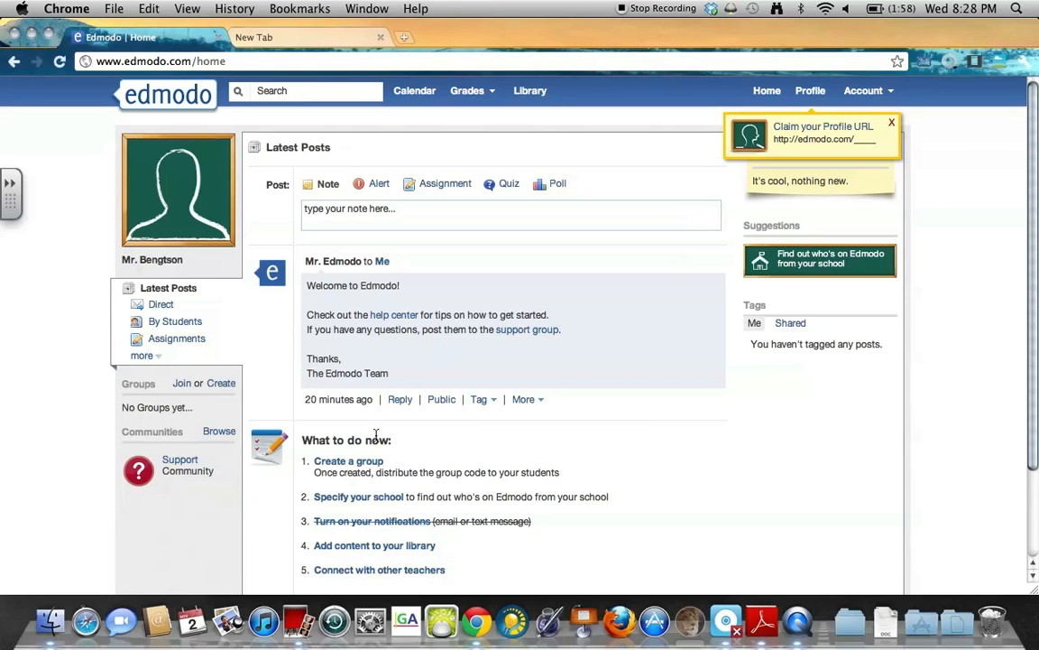
{"action": "left_click_drag", "start_coordinate": [391, 440], "coordinate": [532, 441]}
{"action": "left_click", "coordinate": [304, 443]}
{"action": "left_click", "coordinate": [521, 442]}
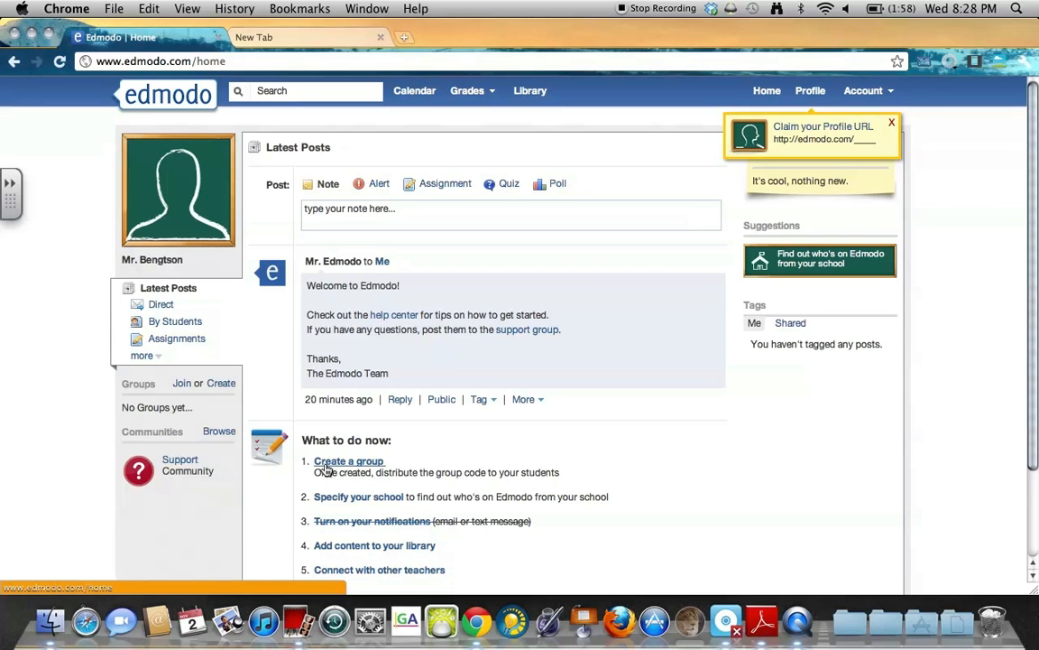
{"action": "left_click", "coordinate": [327, 463]}
Name the group Physics, make new members read-only, and set the grade range 10th–12th.
{"action": "left_click", "coordinate": [526, 285]}
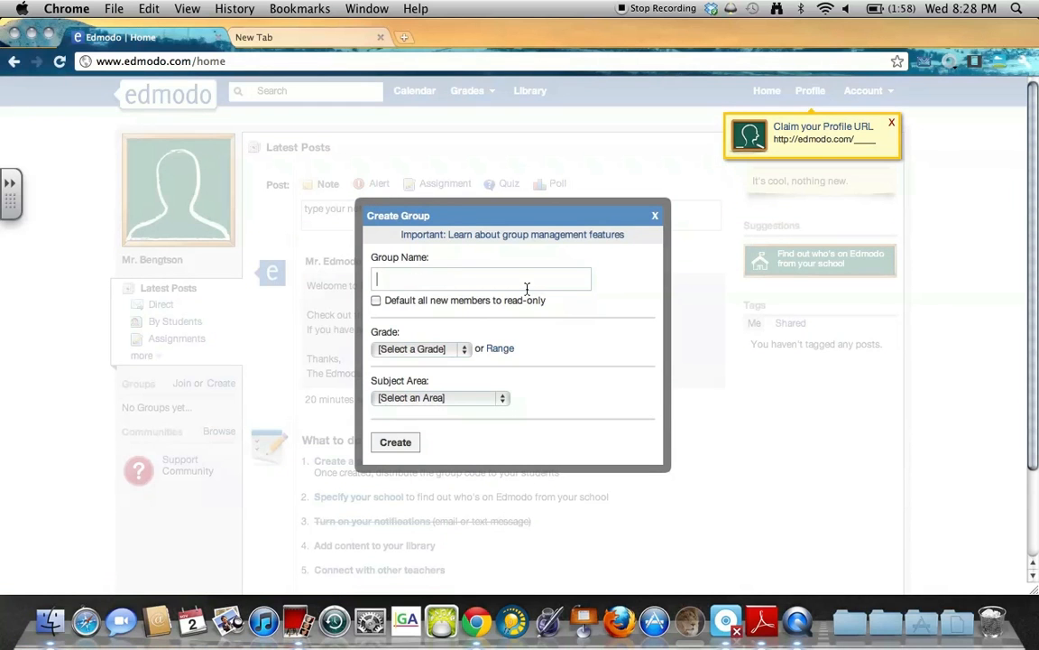
{"action": "type", "text": "Physics"}
{"action": "left_click", "coordinate": [376, 302]}
{"action": "left_click", "coordinate": [464, 350]}
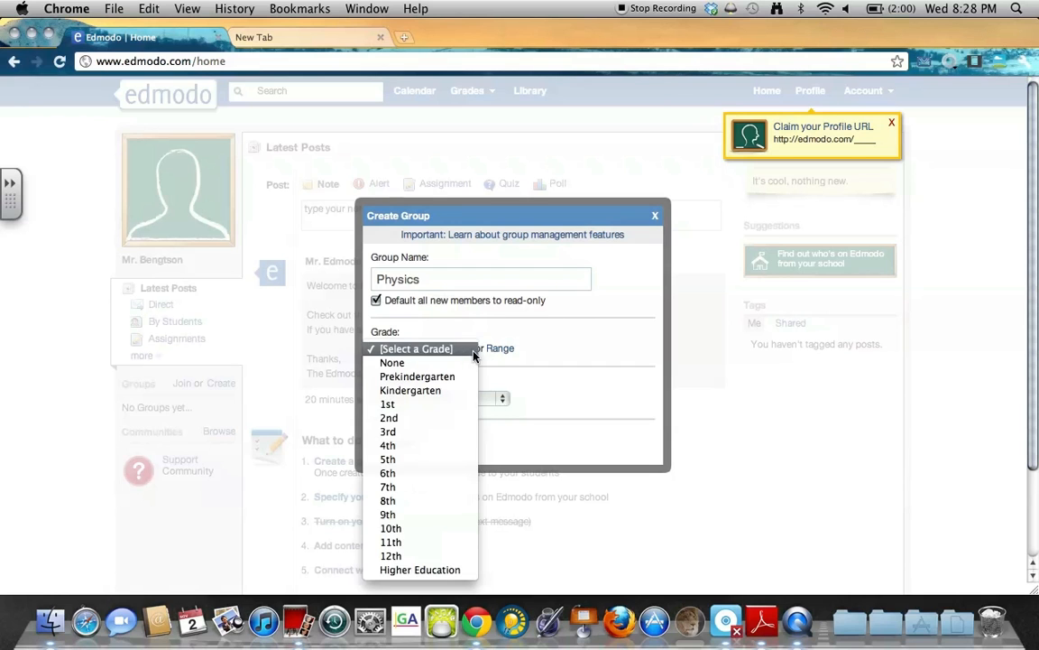
{"action": "left_click", "coordinate": [537, 323]}
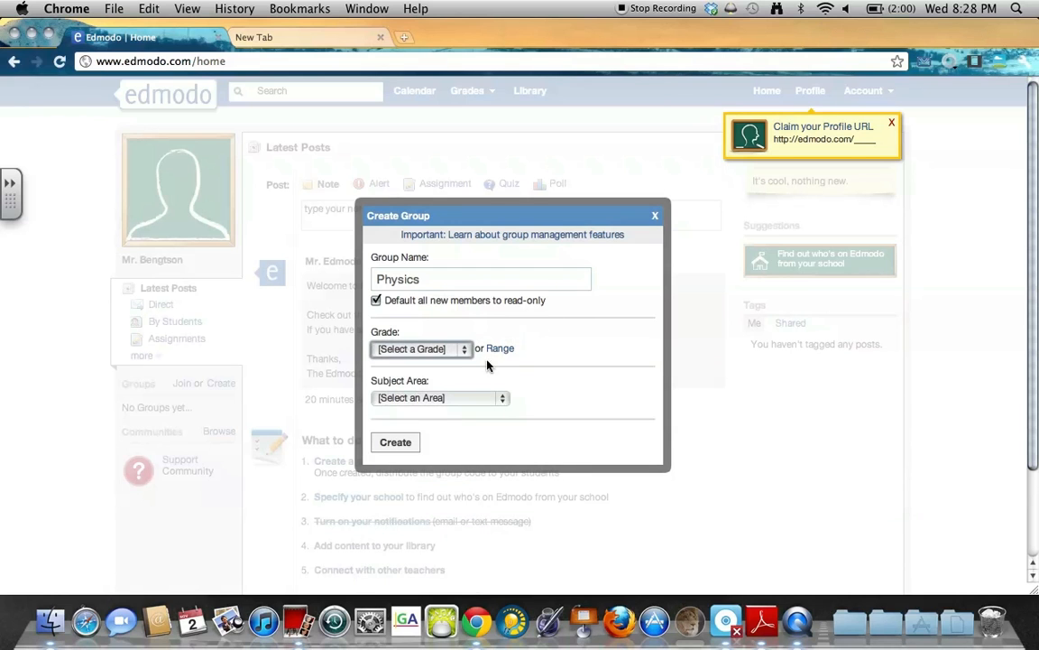
{"action": "left_click", "coordinate": [502, 351]}
{"action": "left_click_drag", "start_coordinate": [451, 368], "coordinate": [629, 368]}
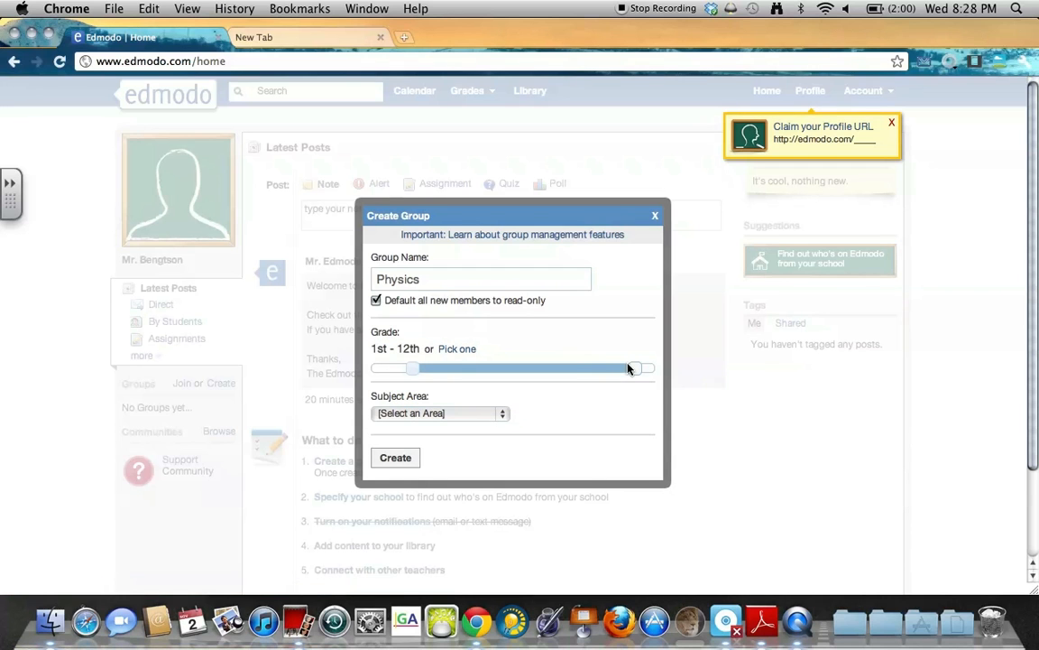
{"action": "left_click_drag", "start_coordinate": [417, 370], "coordinate": [594, 370]}
Choose Science as subject area and Physics as subject, then create the group.
{"action": "left_click", "coordinate": [444, 416]}
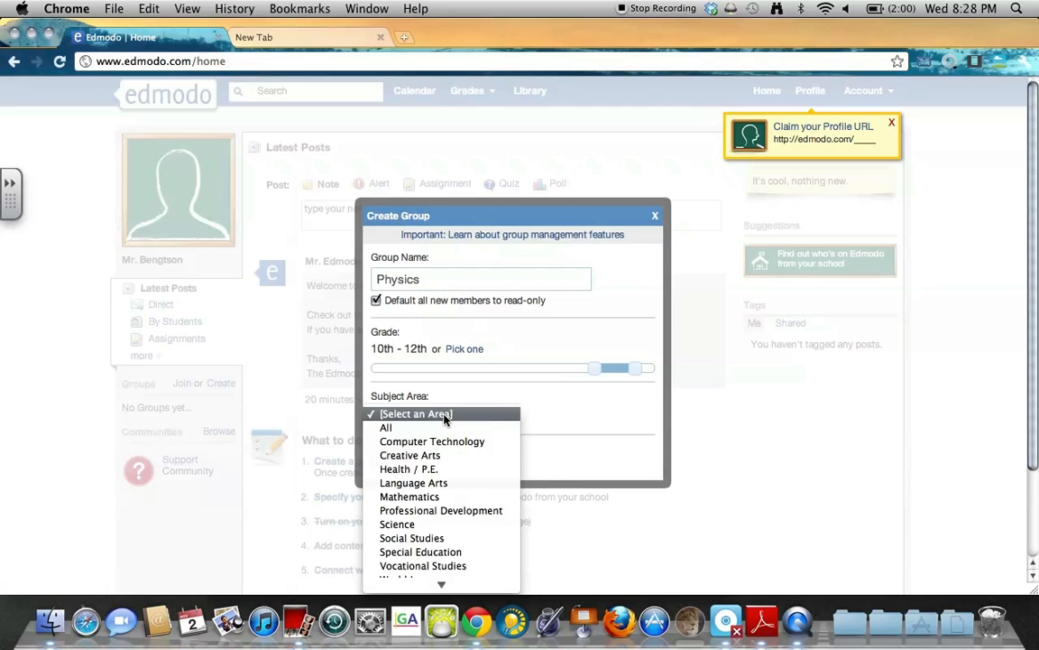
{"action": "left_click", "coordinate": [455, 524]}
{"action": "left_click", "coordinate": [411, 448]}
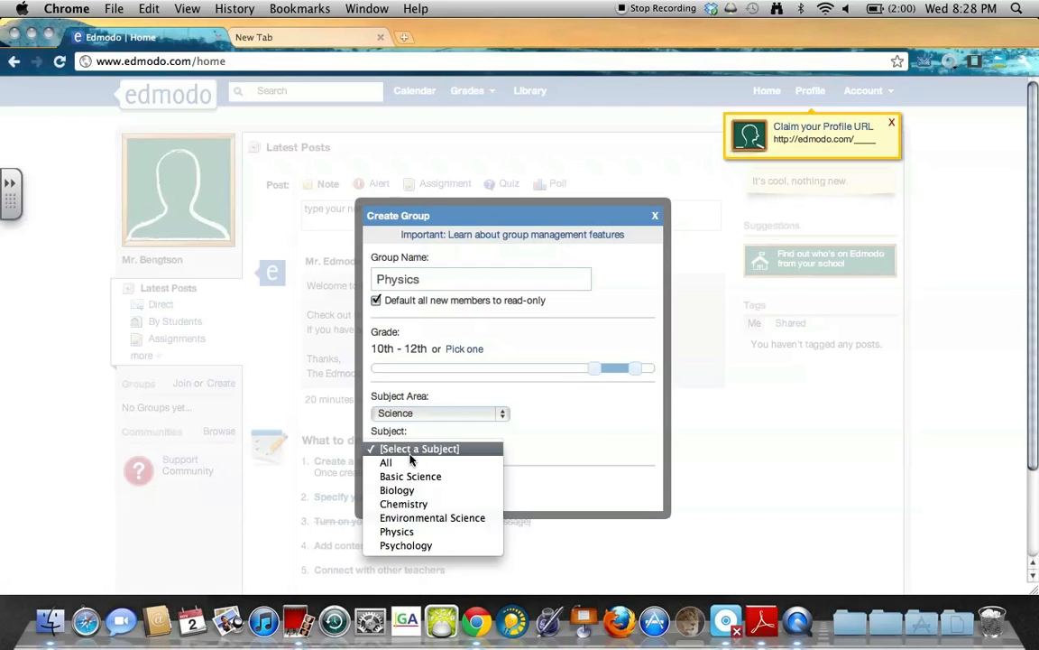
{"action": "left_click", "coordinate": [399, 531]}
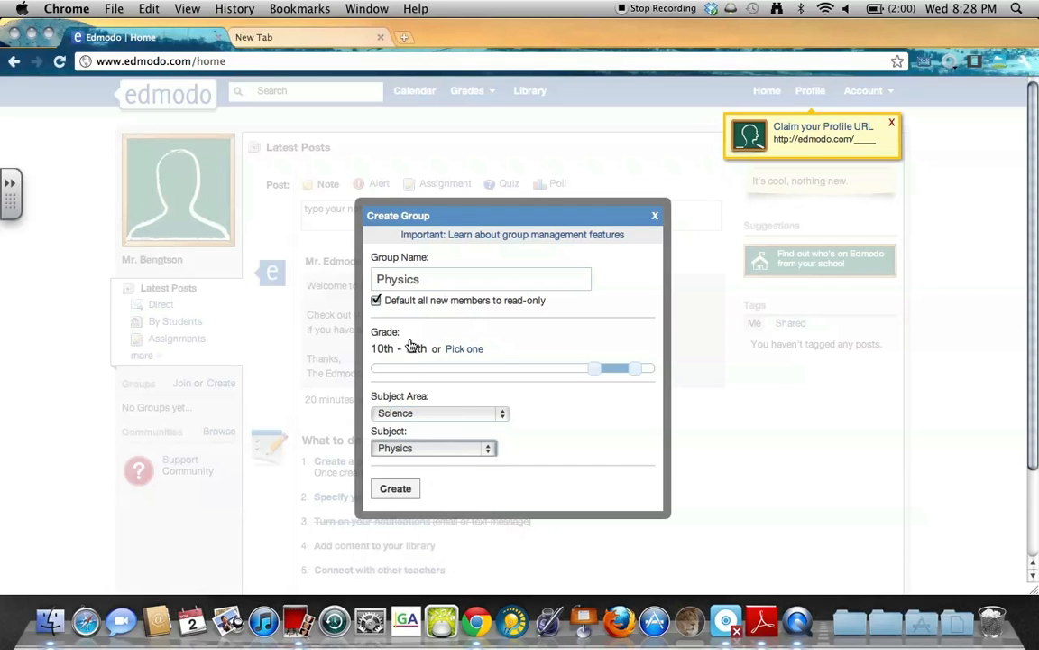
{"action": "left_click", "coordinate": [396, 489]}
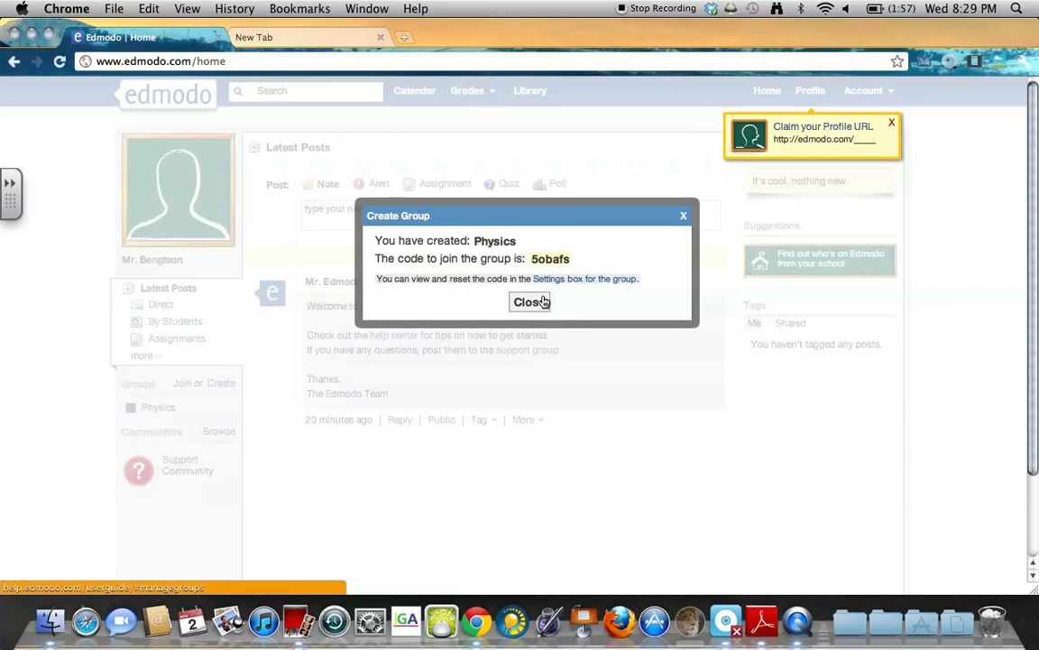
Close the Physics join-code confirmation and go to the Physics group from the sidebar.
{"action": "left_click_drag", "start_coordinate": [575, 261], "coordinate": [547, 261]}
{"action": "left_click", "coordinate": [534, 253]}
{"action": "left_click", "coordinate": [619, 249]}
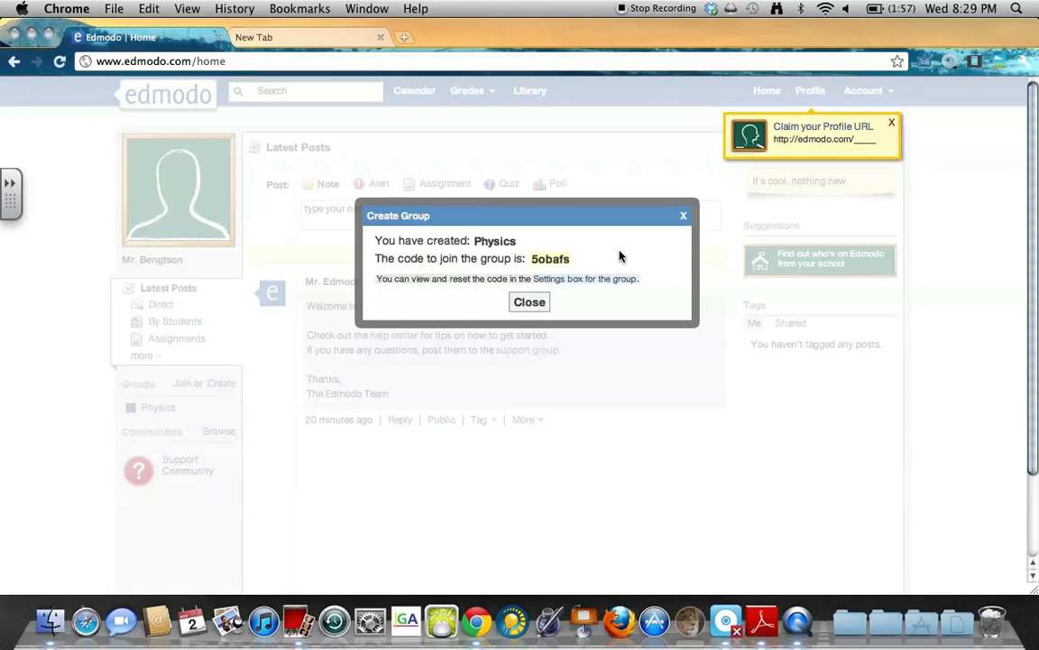
{"action": "left_click", "coordinate": [529, 303]}
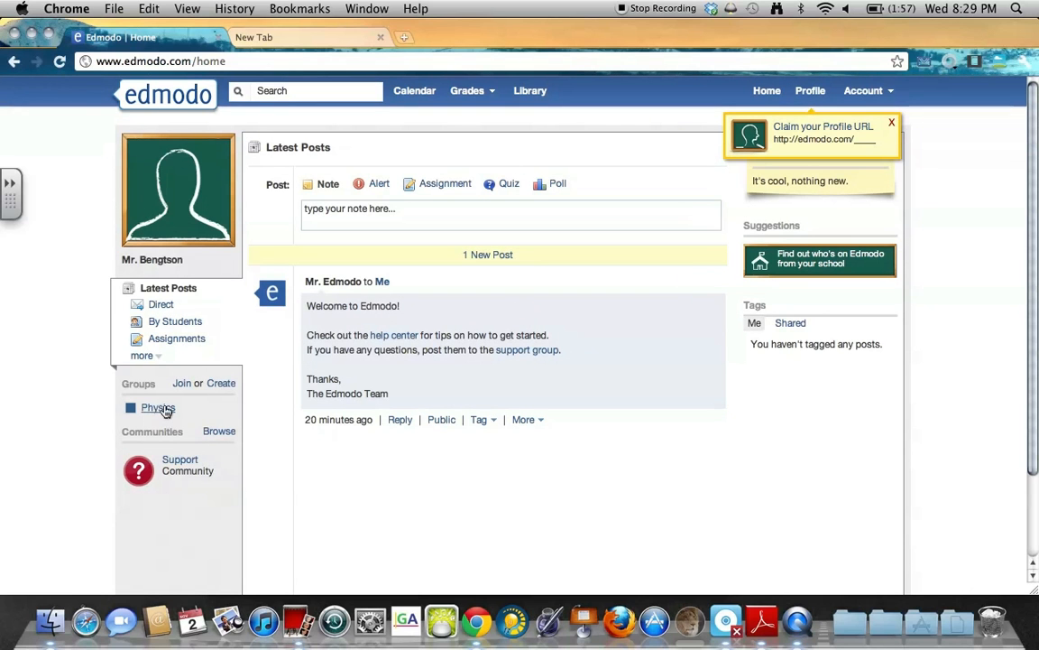
{"action": "left_click_drag", "start_coordinate": [136, 388], "coordinate": [110, 394]}
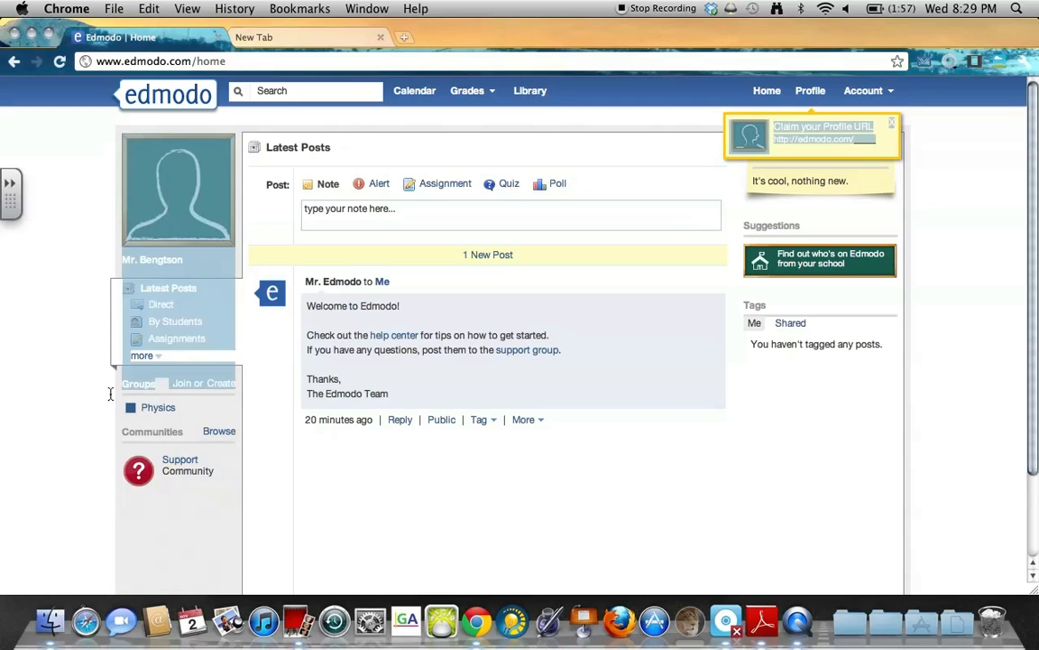
{"action": "left_click", "coordinate": [152, 408]}
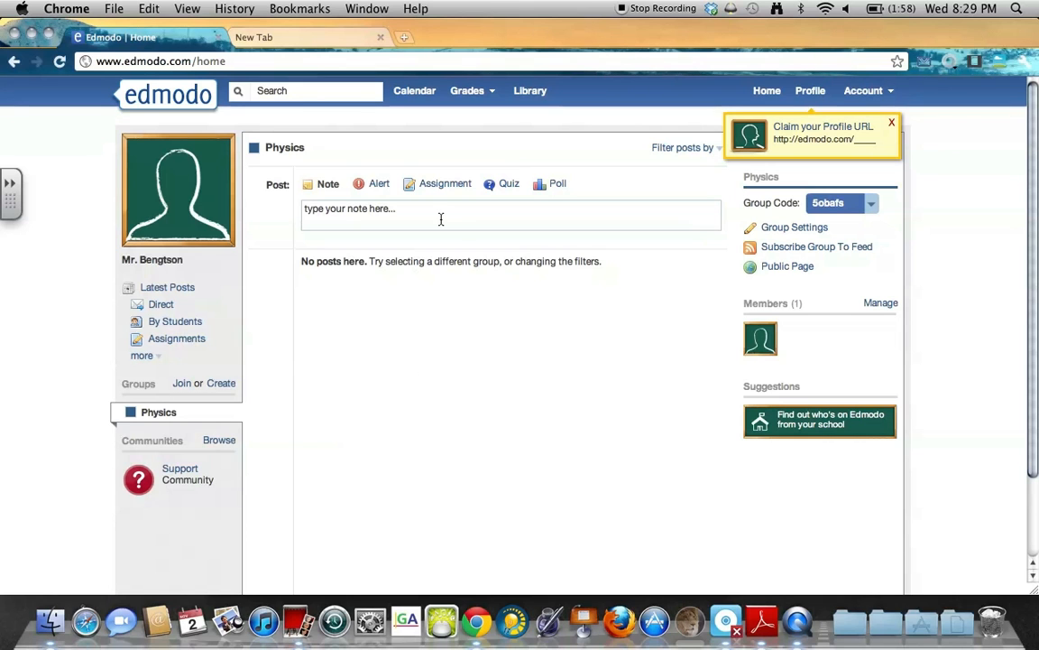
{"action": "double_click", "coordinate": [386, 269]}
{"action": "left_click", "coordinate": [575, 261]}
{"action": "left_click_drag", "start_coordinate": [852, 204], "coordinate": [826, 207]}
{"action": "left_click", "coordinate": [846, 206]}
{"action": "left_click_drag", "start_coordinate": [838, 205], "coordinate": [819, 205]}
{"action": "left_click", "coordinate": [855, 207]}
{"action": "triple_click", "coordinate": [398, 260]}
{"action": "left_click", "coordinate": [401, 261]}
{"action": "left_click", "coordinate": [185, 384]}
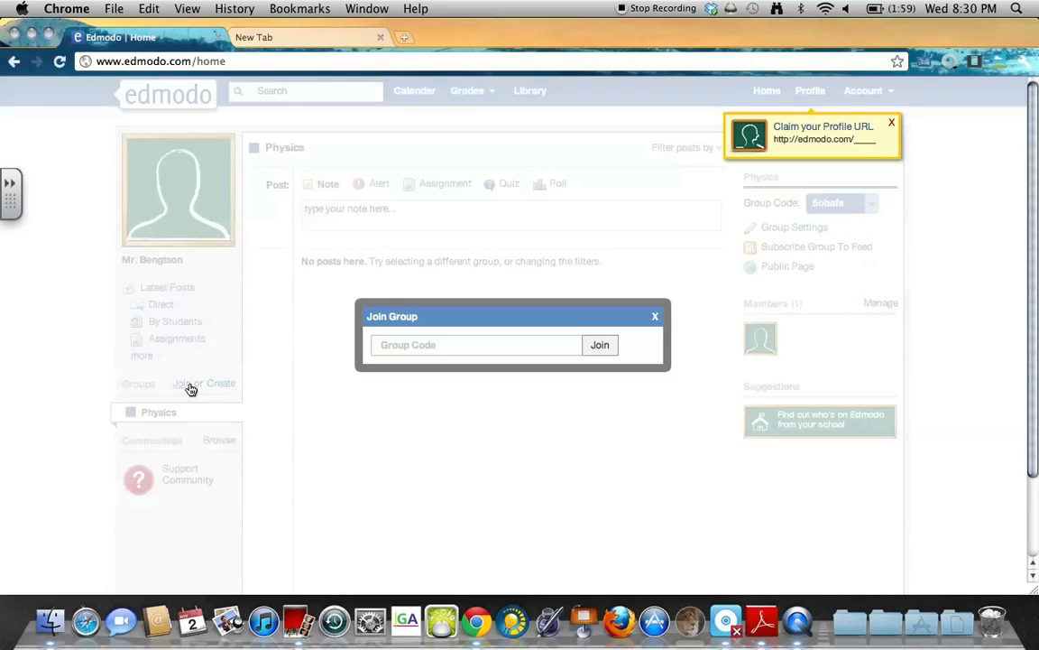
{"action": "left_click", "coordinate": [487, 353]}
{"action": "key", "text": "Return"}
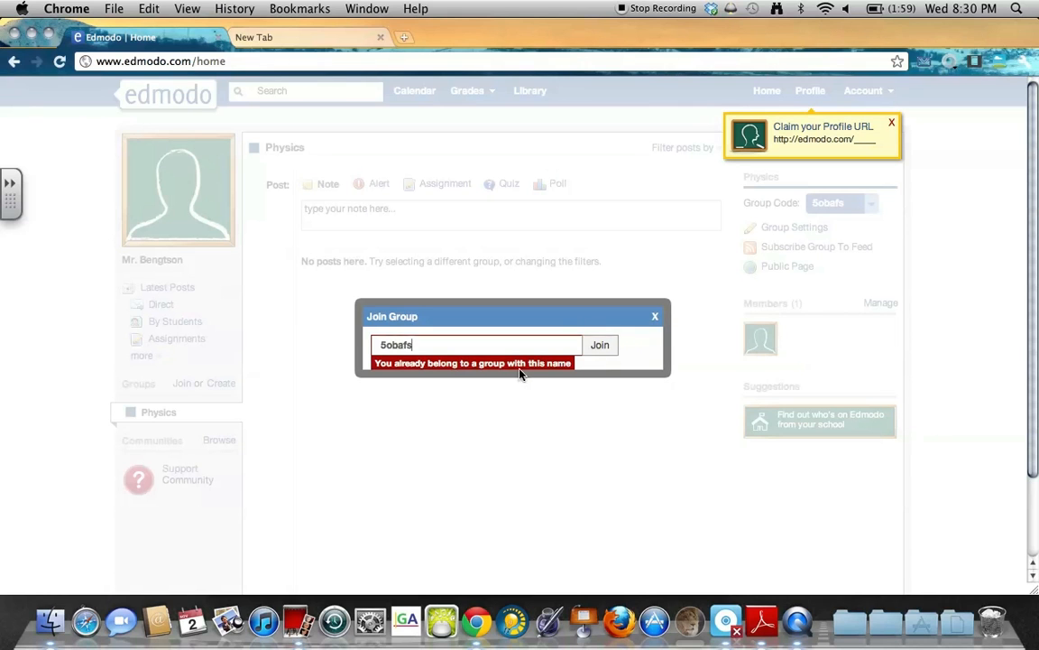
{"action": "left_click", "coordinate": [656, 316]}
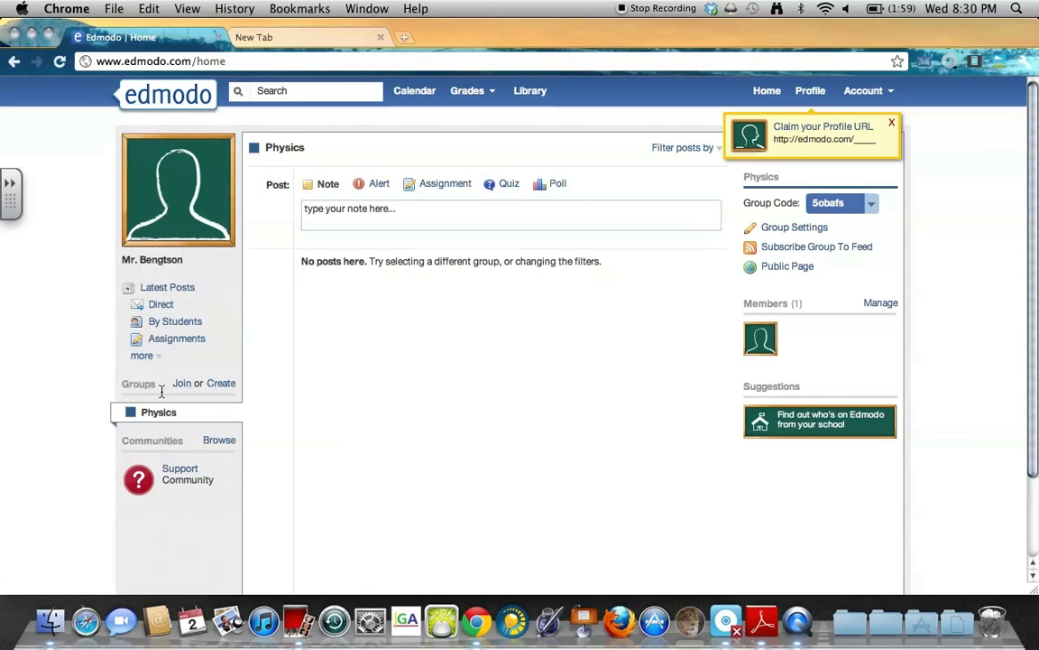
Return to Latest Posts, showing the Physics group-created notice and welcome message.
{"action": "left_click_drag", "start_coordinate": [156, 384], "coordinate": [122, 390]}
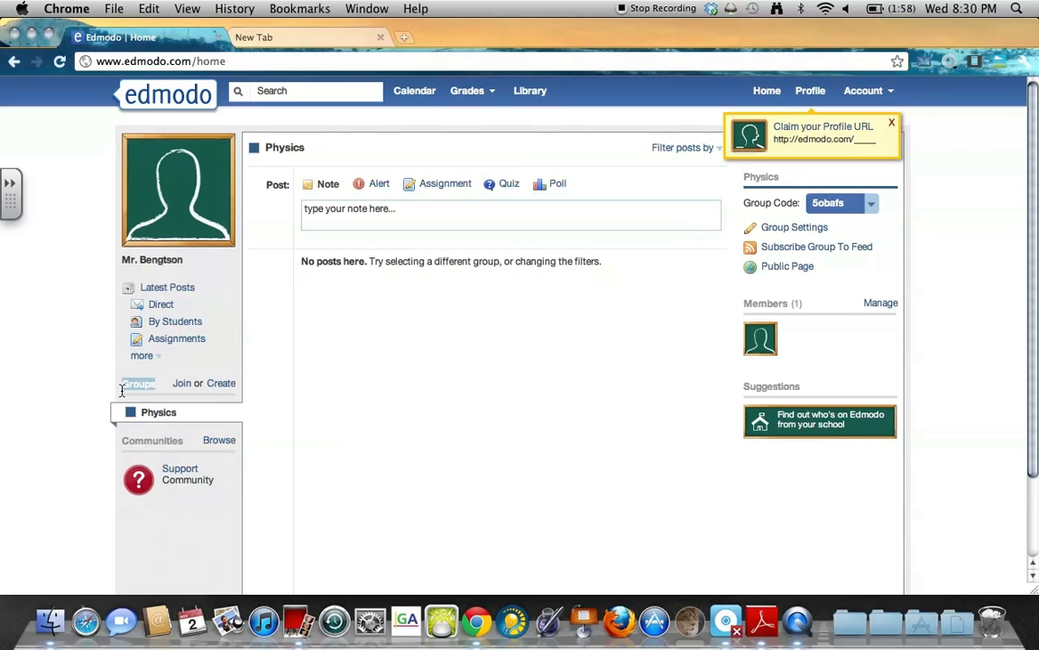
{"action": "left_click", "coordinate": [544, 401]}
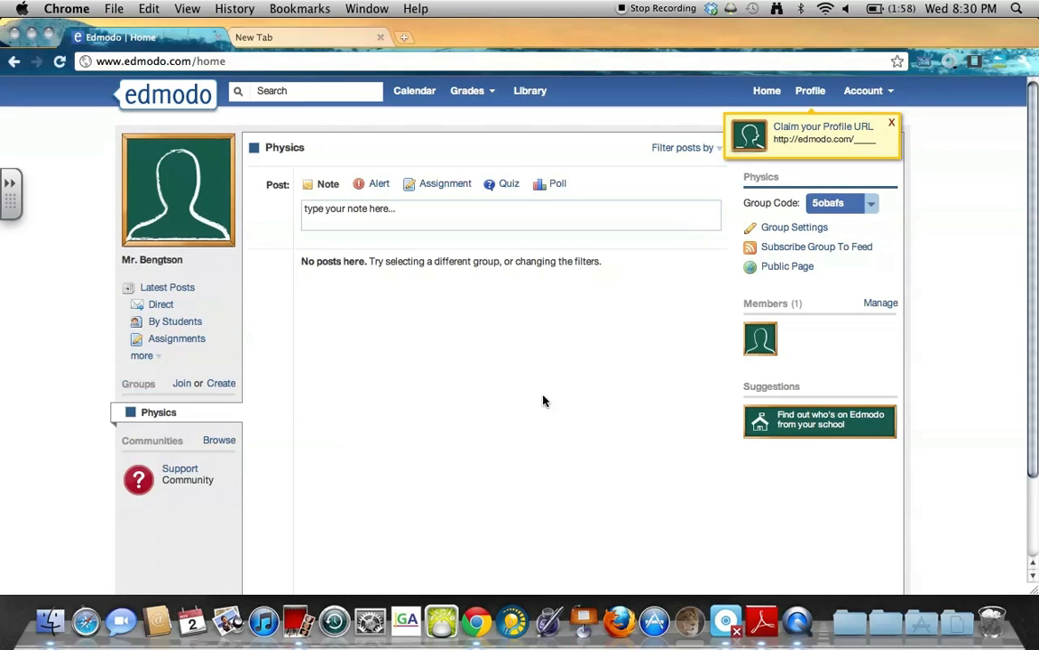
{"action": "left_click", "coordinate": [849, 205]}
{"action": "left_click", "coordinate": [163, 289]}
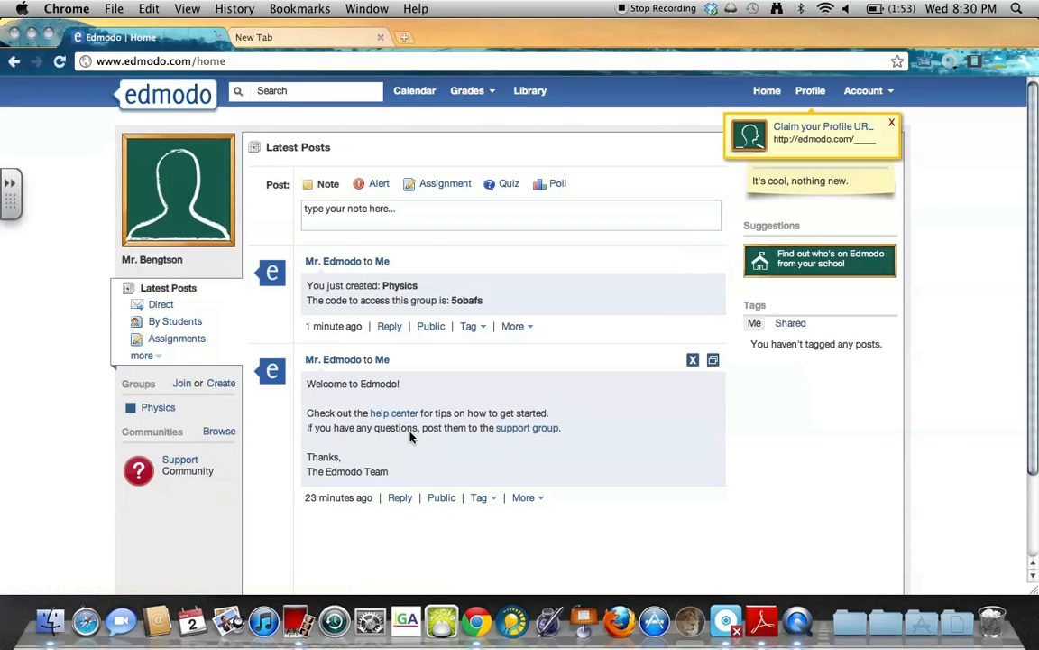
Browse the Directs, By Students and Assignments feeds and reveal the extra post filters.
{"action": "left_click", "coordinate": [153, 305]}
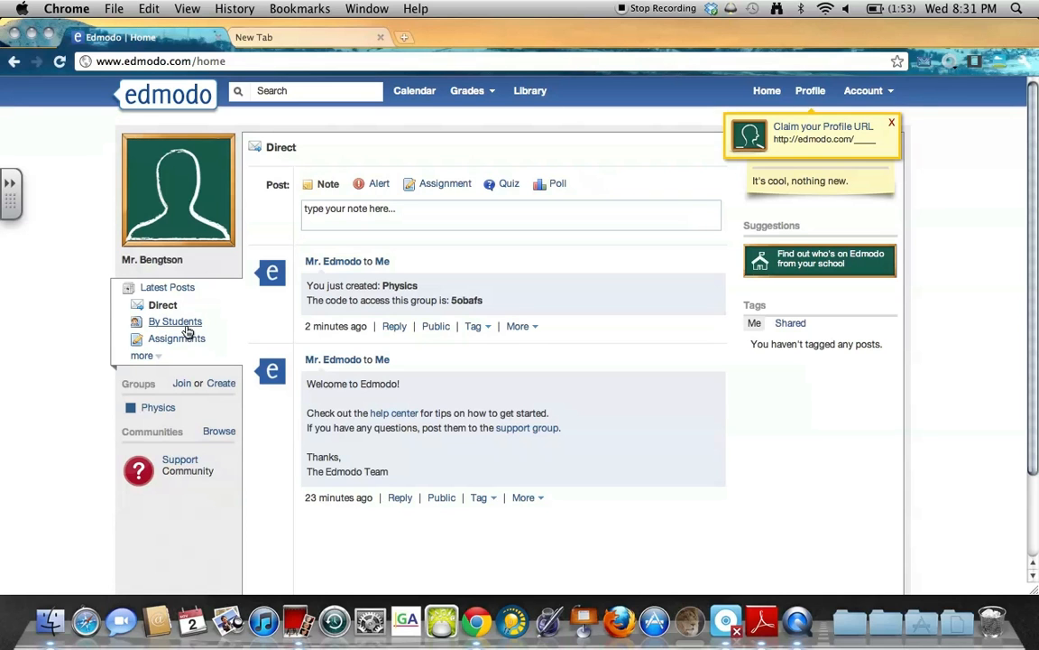
{"action": "left_click", "coordinate": [186, 327]}
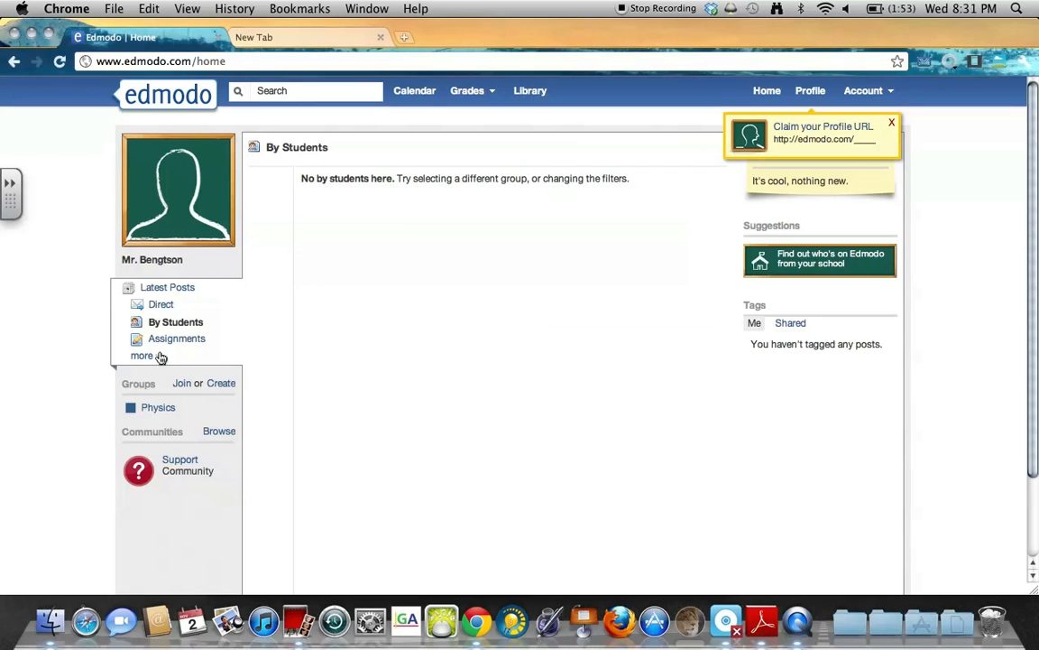
{"action": "left_click", "coordinate": [169, 343]}
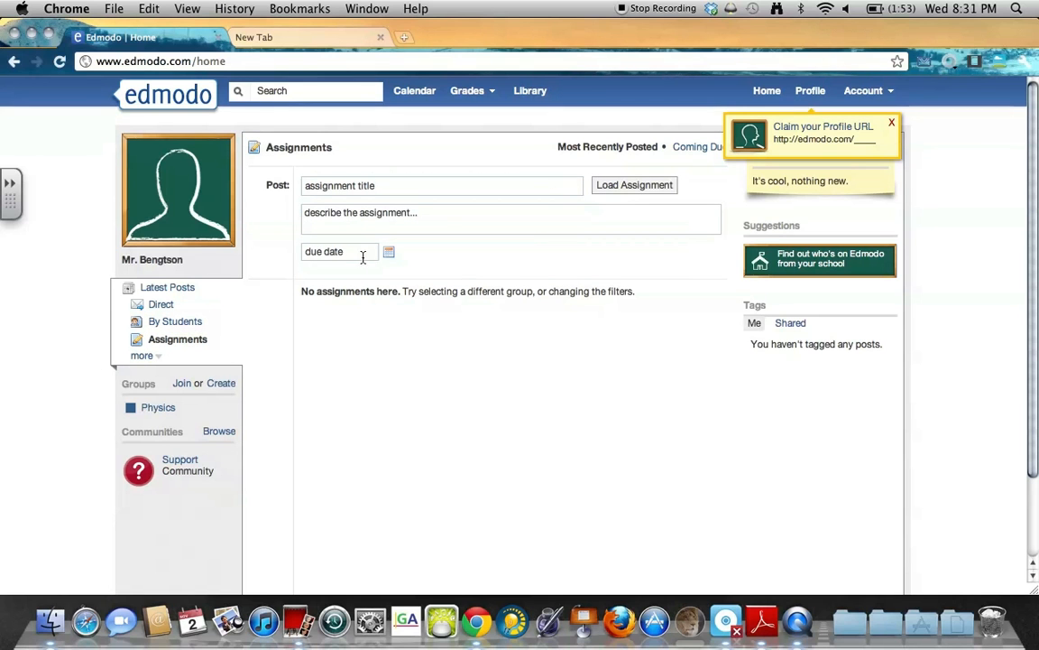
{"action": "left_click", "coordinate": [147, 356]}
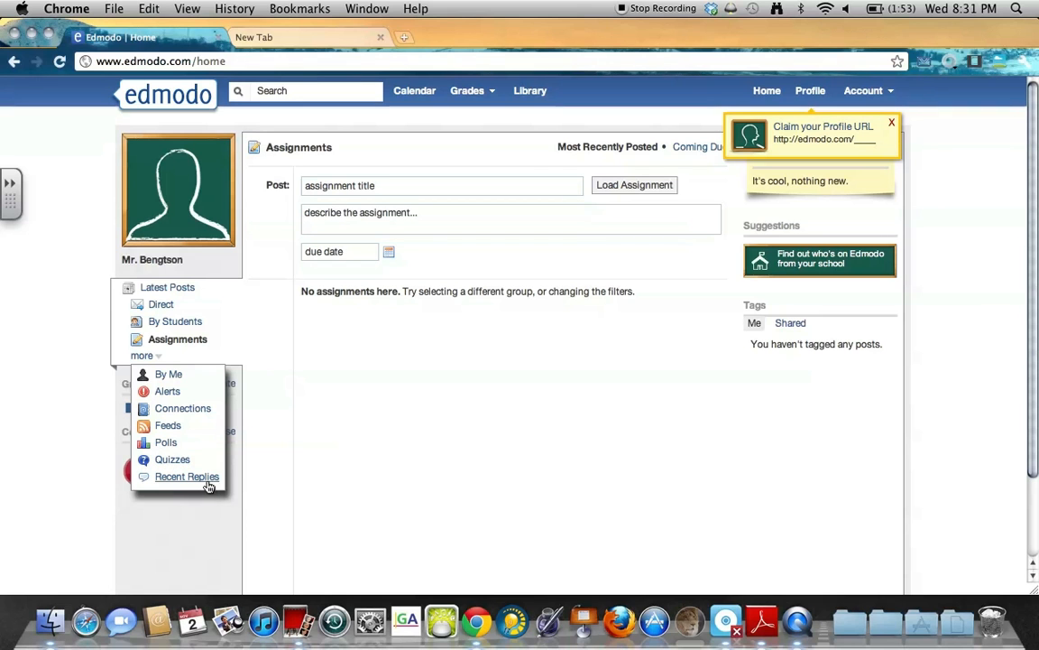
Open the Physics group page from the Groups list in the sidebar.
{"action": "left_click_drag", "start_coordinate": [314, 416], "coordinate": [22, 362]}
{"action": "left_click", "coordinate": [89, 418]}
{"action": "double_click", "coordinate": [142, 385]}
{"action": "left_click", "coordinate": [148, 385]}
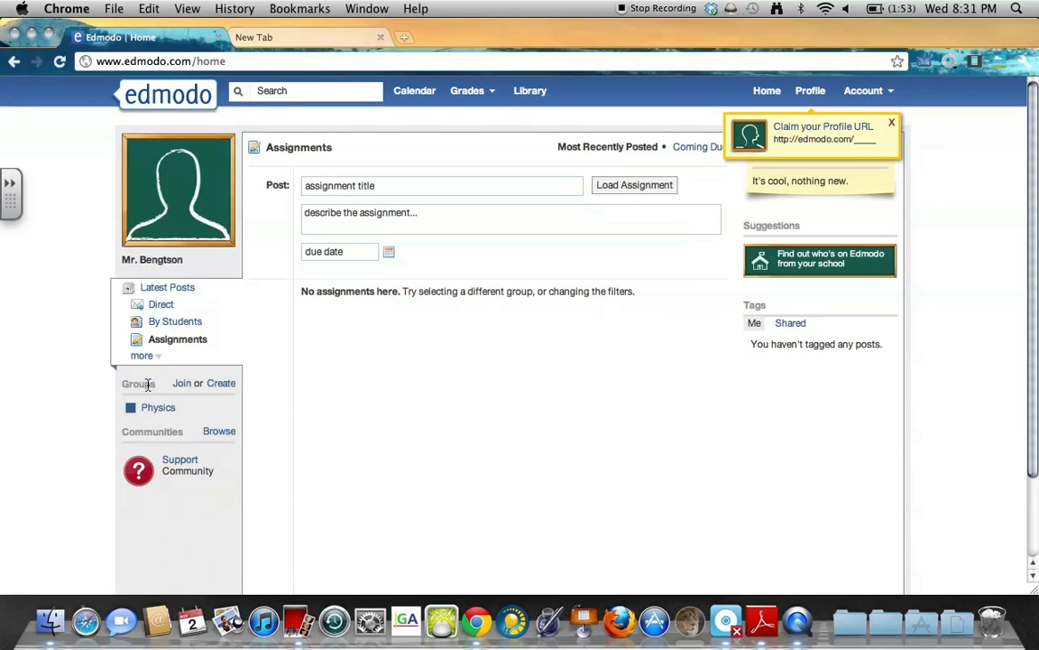
{"action": "left_click", "coordinate": [155, 408]}
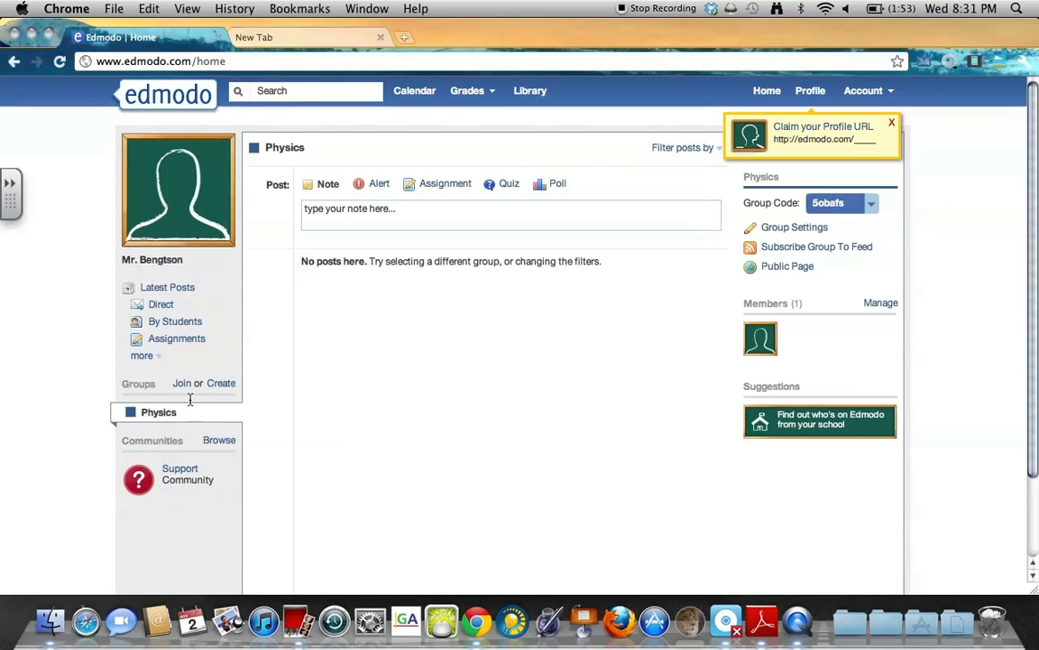
Start a new group named 1 ICP with grade 10th and subject area Science.
{"action": "left_click", "coordinate": [225, 384]}
{"action": "left_click", "coordinate": [493, 284]}
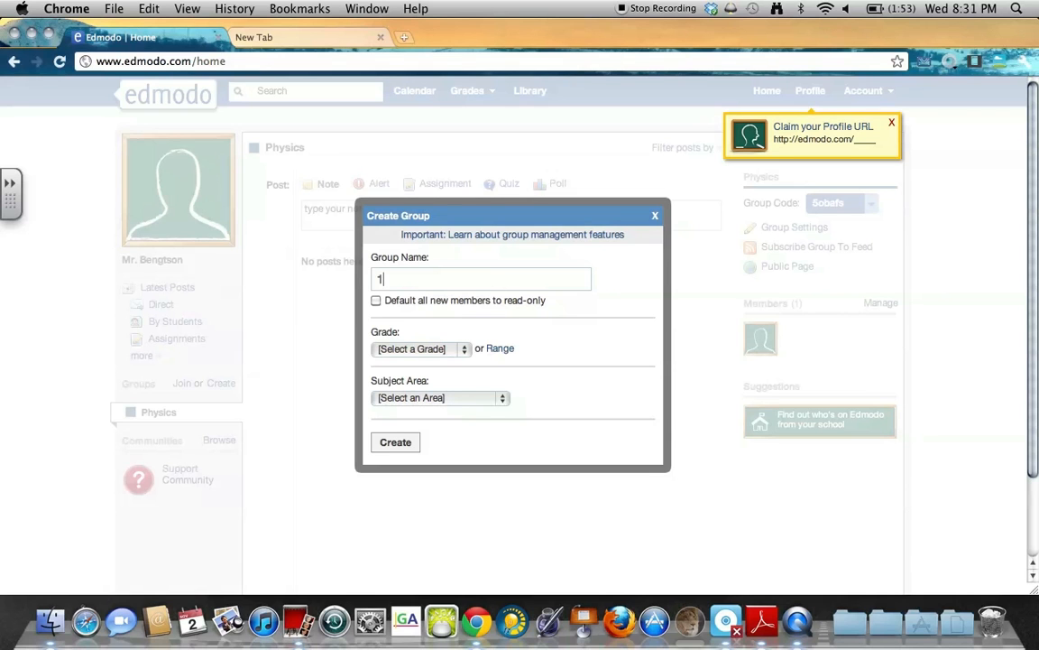
{"action": "type", "text": "1 ICP"}
{"action": "left_click", "coordinate": [415, 351]}
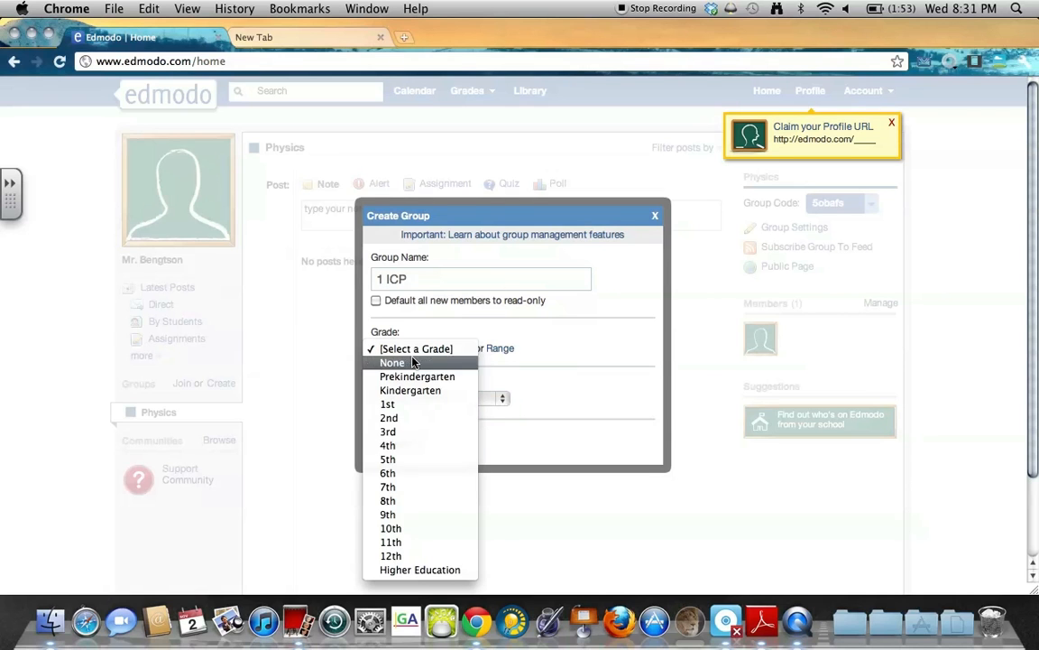
{"action": "left_click", "coordinate": [422, 526]}
{"action": "left_click", "coordinate": [428, 398]}
{"action": "left_click", "coordinate": [415, 480]}
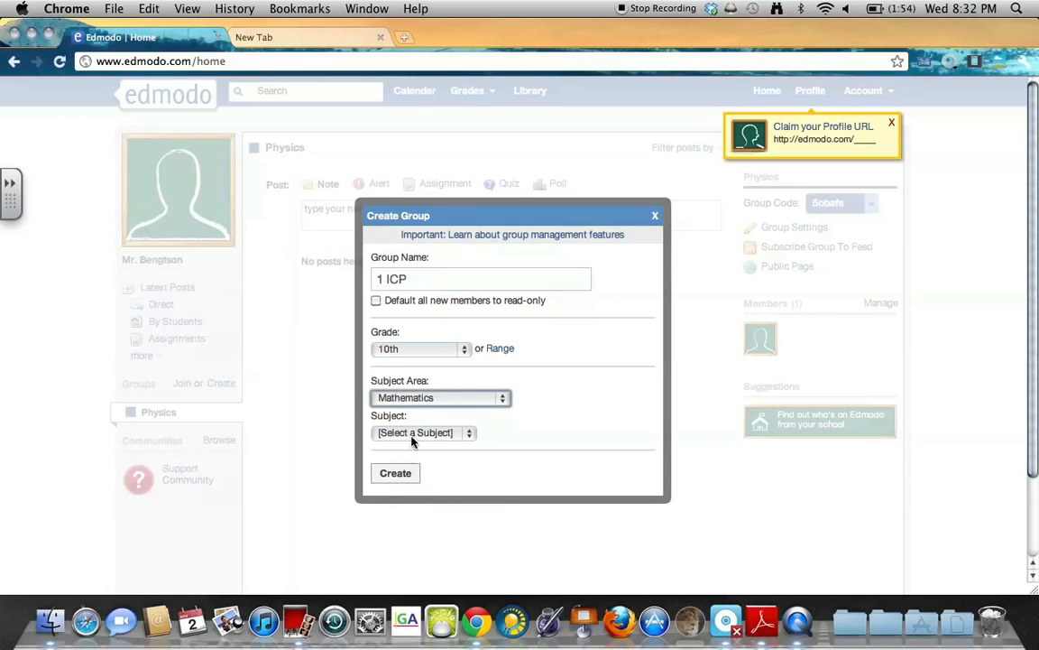
{"action": "left_click", "coordinate": [430, 397]}
{"action": "left_click", "coordinate": [397, 426]}
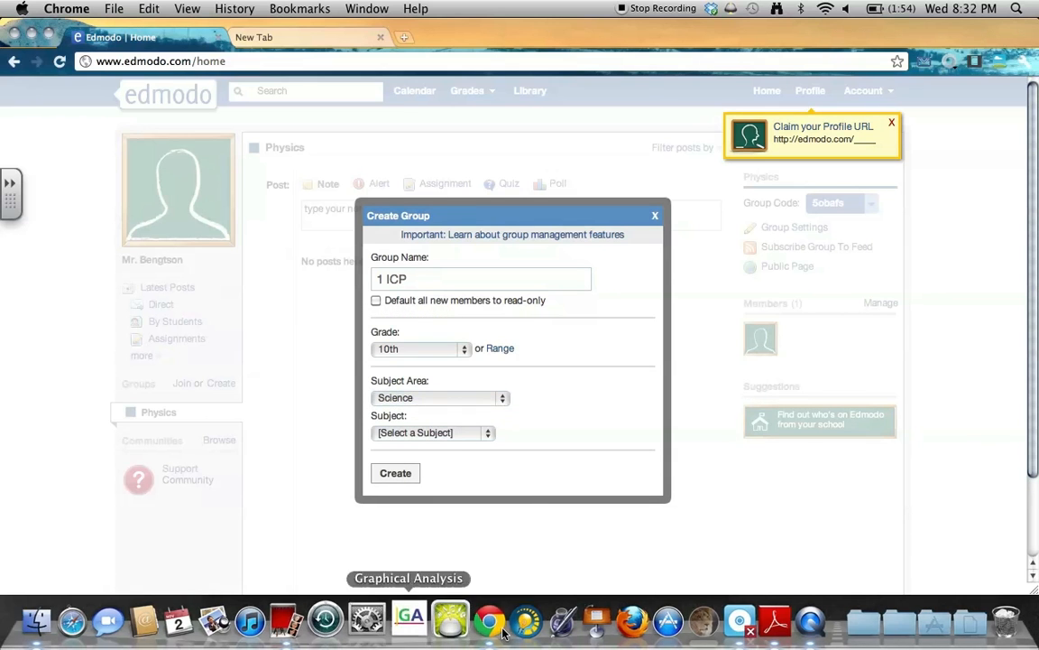
Set the subject to Basic Science, create the 1 ICP group, and close the confirmation.
{"action": "left_click", "coordinate": [400, 476]}
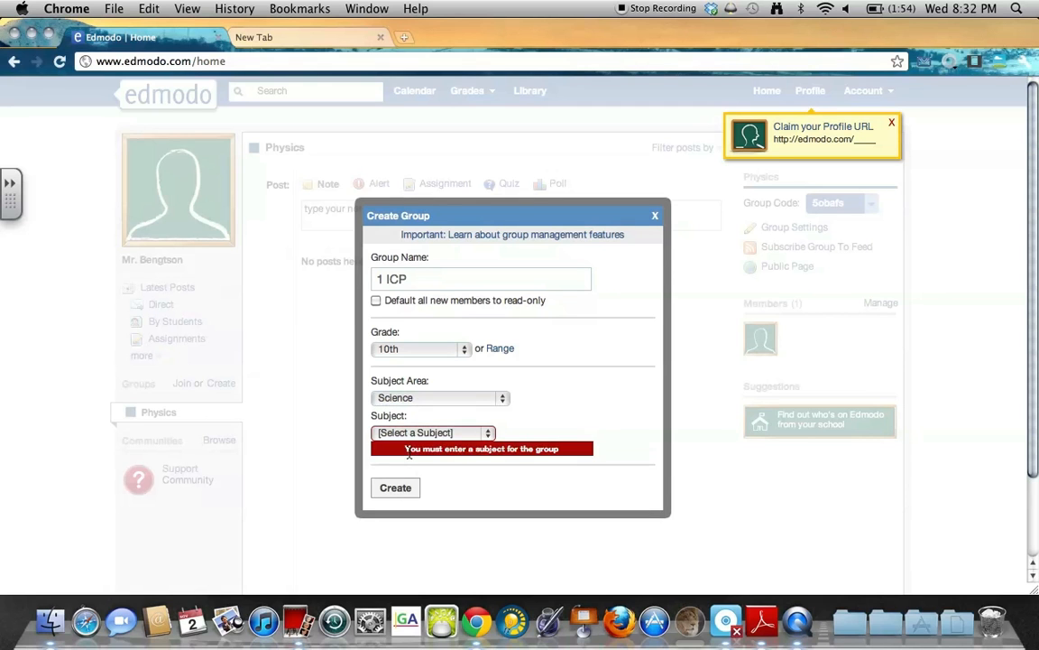
{"action": "left_click", "coordinate": [410, 435]}
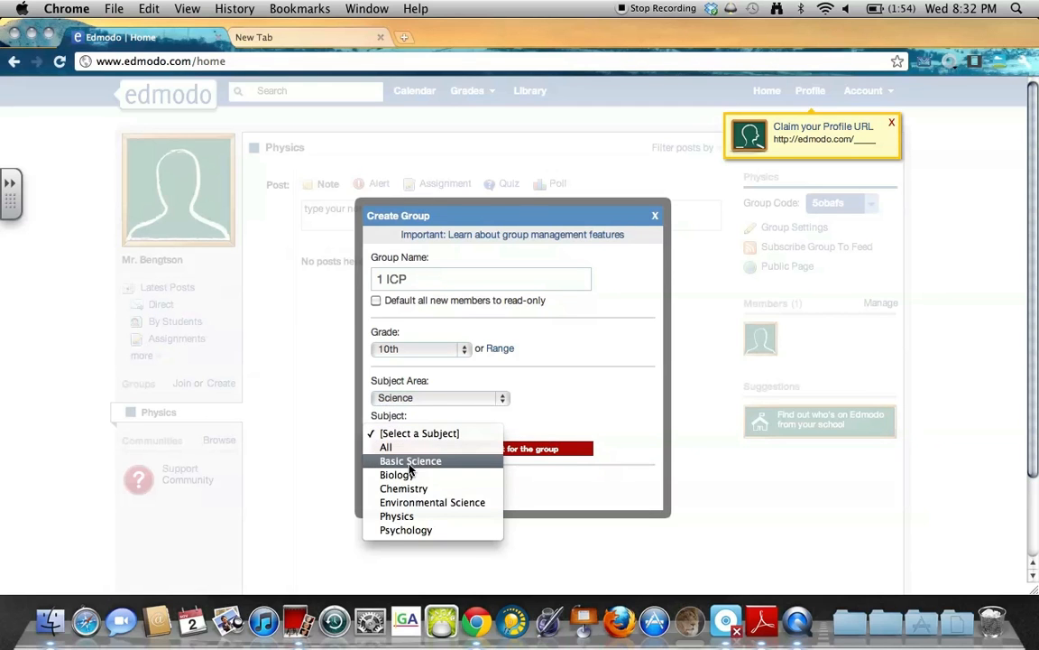
{"action": "left_click", "coordinate": [410, 462]}
{"action": "left_click", "coordinate": [399, 493]}
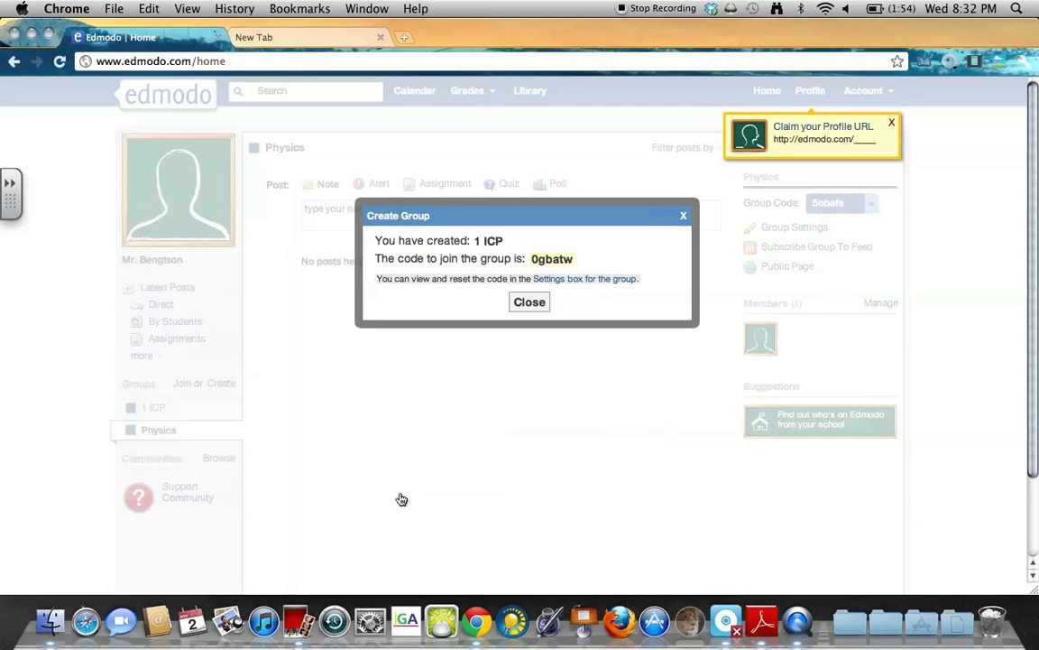
{"action": "left_click_drag", "start_coordinate": [580, 261], "coordinate": [539, 264]}
{"action": "left_click", "coordinate": [540, 302]}
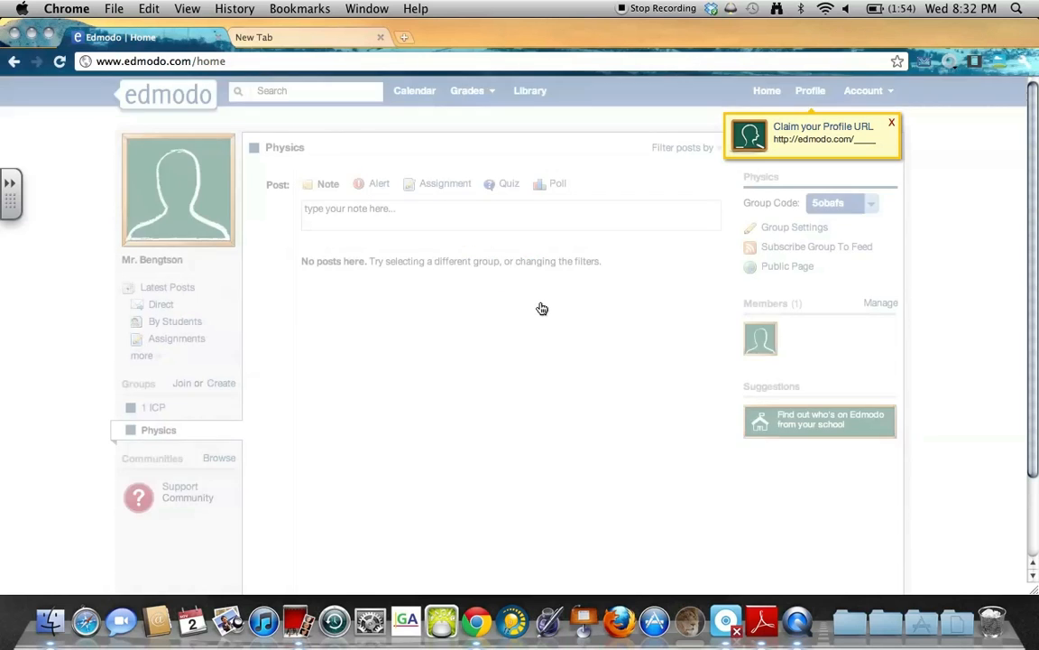
Start another group named 2 ICP with grade 9th.
{"action": "left_click", "coordinate": [216, 387]}
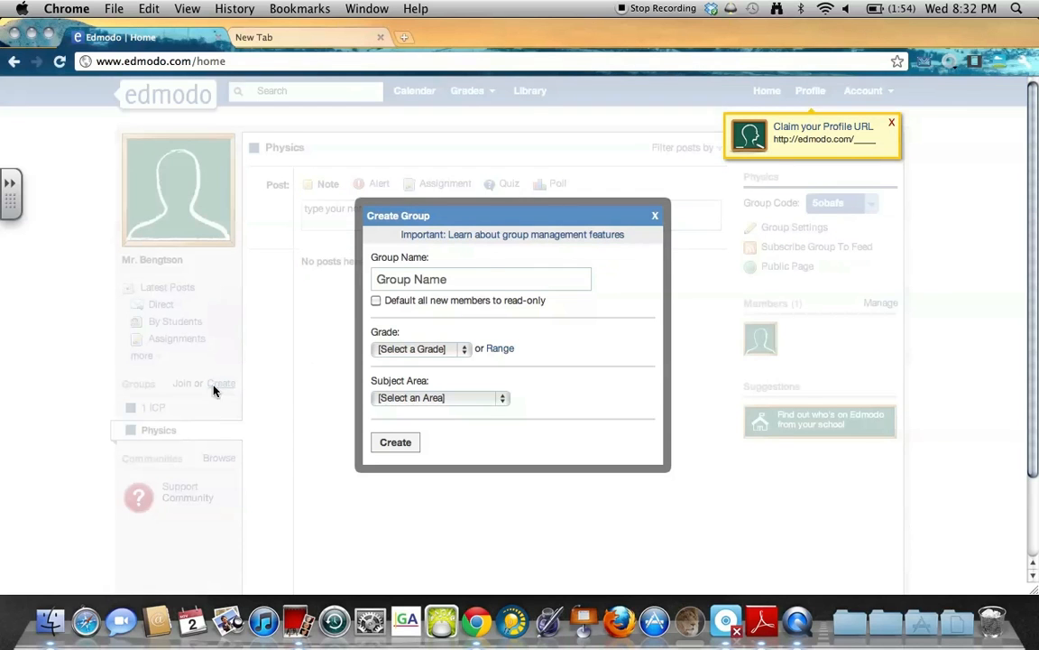
{"action": "left_click", "coordinate": [483, 286]}
{"action": "type", "text": "2 p"}
{"action": "key", "text": "BackSpace"}
{"action": "key", "text": "BackSpace"}
{"action": "type", "text": "2"}
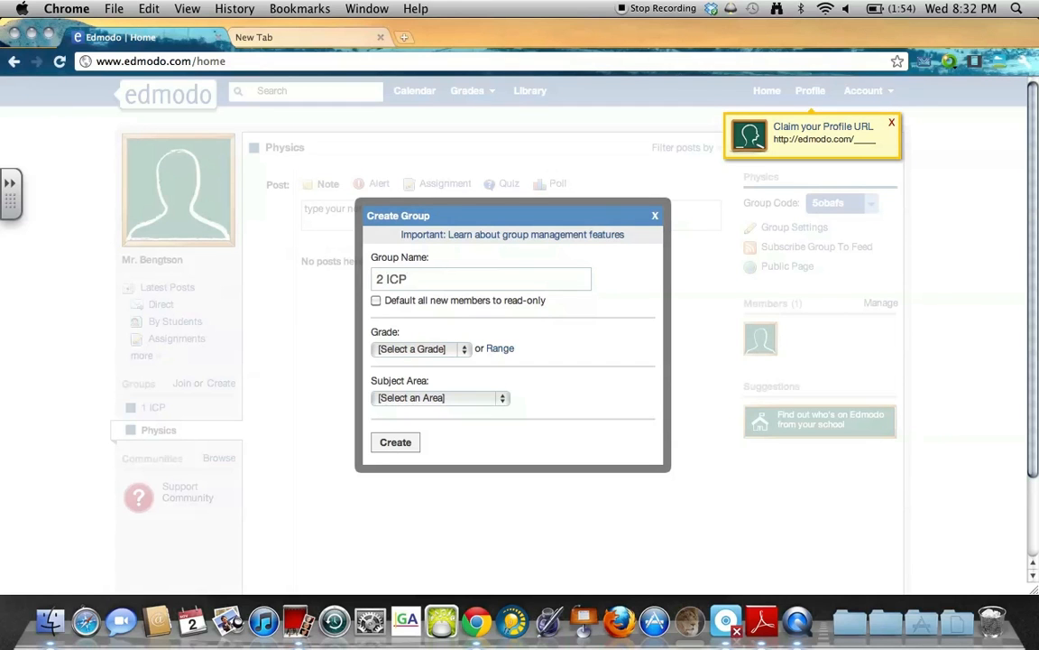
{"action": "left_click", "coordinate": [421, 353]}
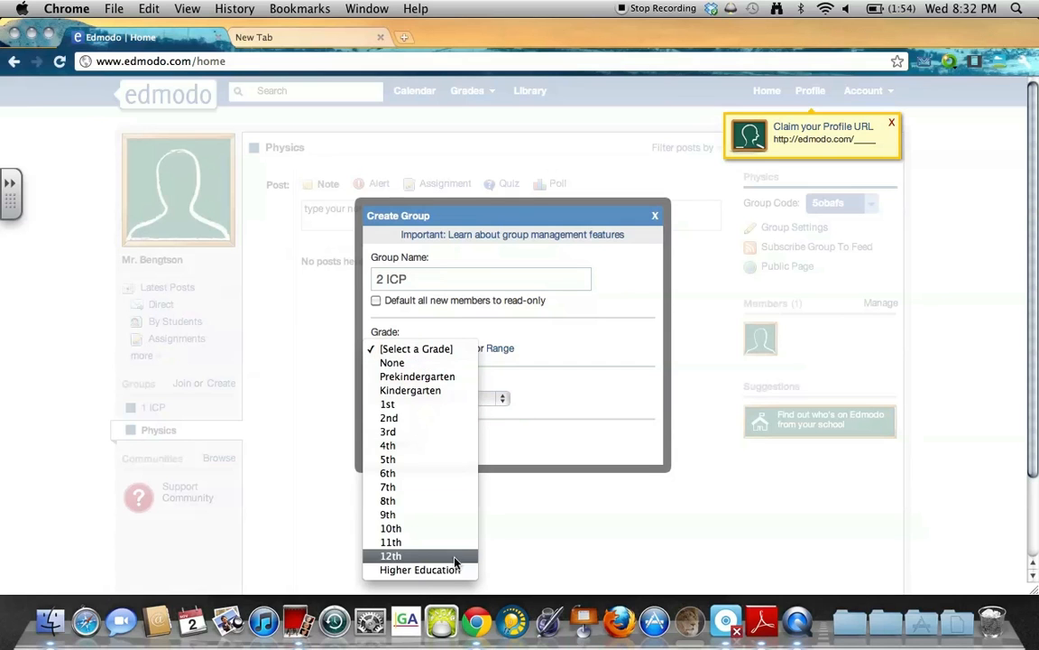
{"action": "left_click", "coordinate": [427, 521]}
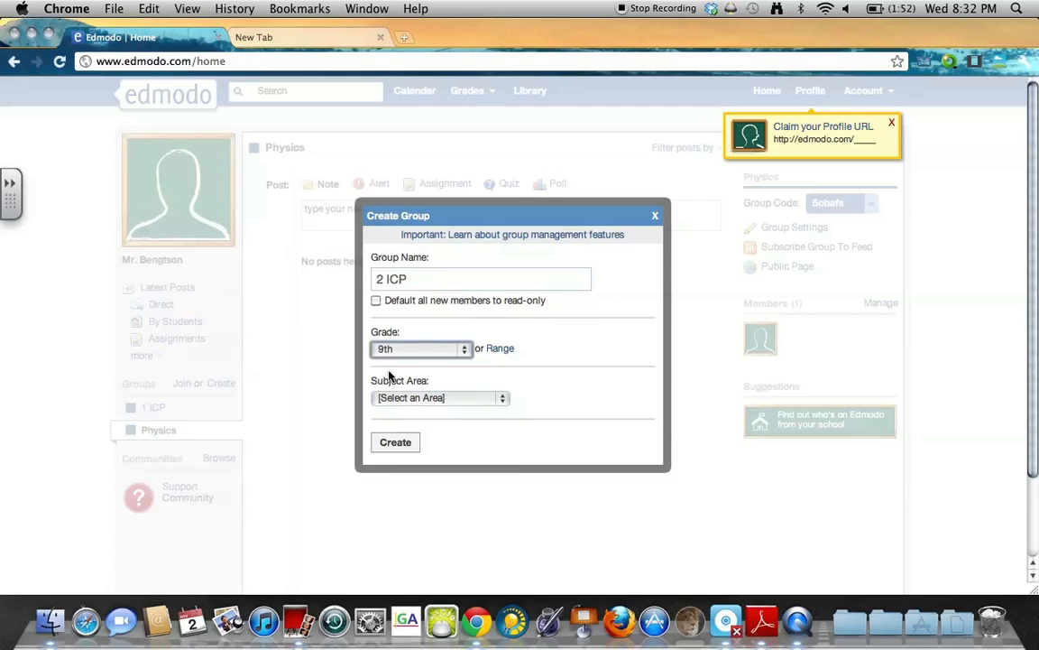
Set subject area Science and subject Chemistry, then create 2 ICP and view its join code.
{"action": "left_click", "coordinate": [399, 400]}
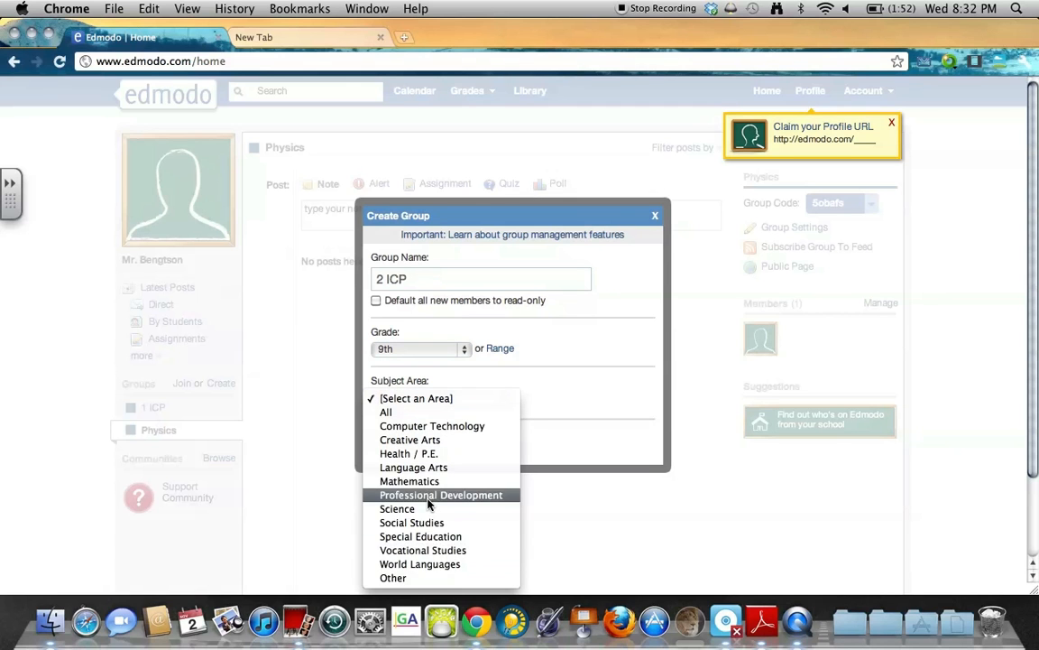
{"action": "left_click", "coordinate": [399, 509]}
{"action": "left_click", "coordinate": [415, 432]}
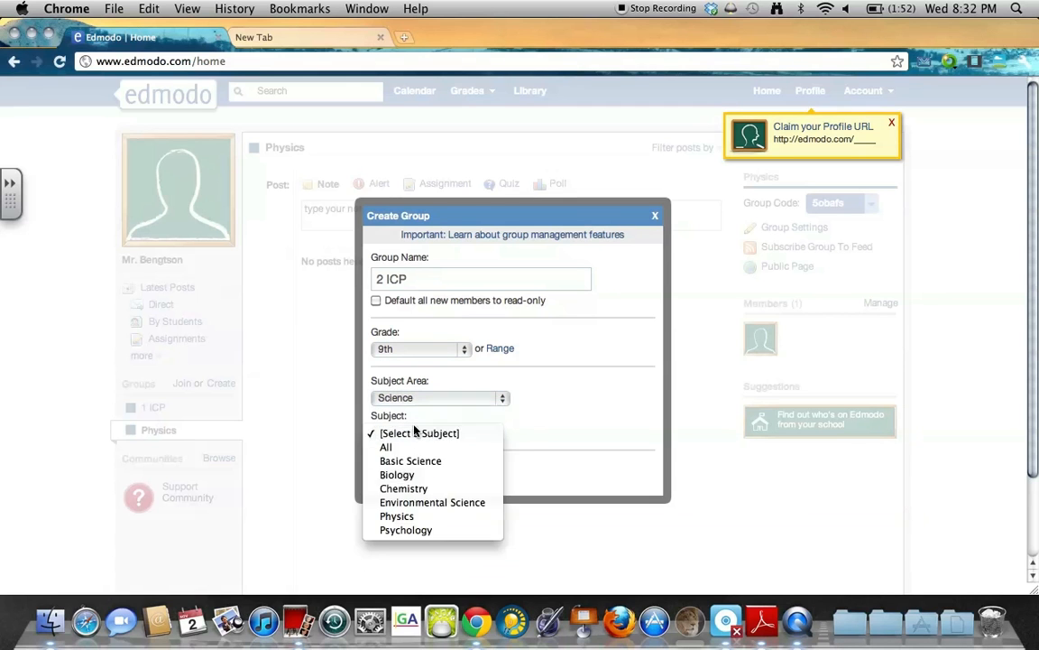
{"action": "left_click", "coordinate": [403, 488]}
{"action": "left_click", "coordinate": [402, 473]}
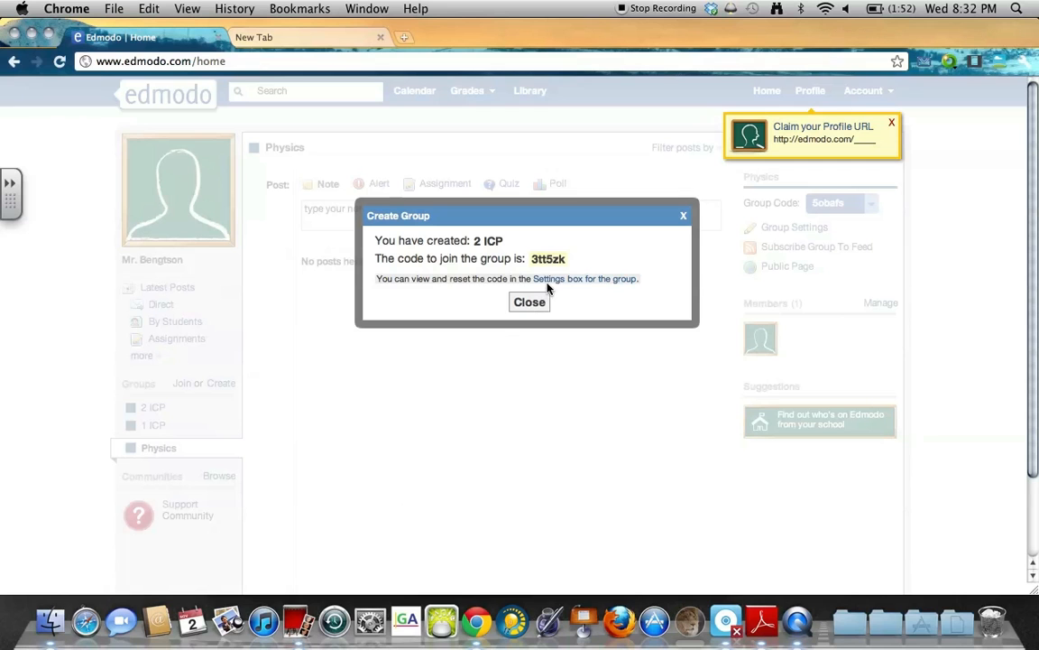
{"action": "left_click_drag", "start_coordinate": [547, 290], "coordinate": [530, 259]}
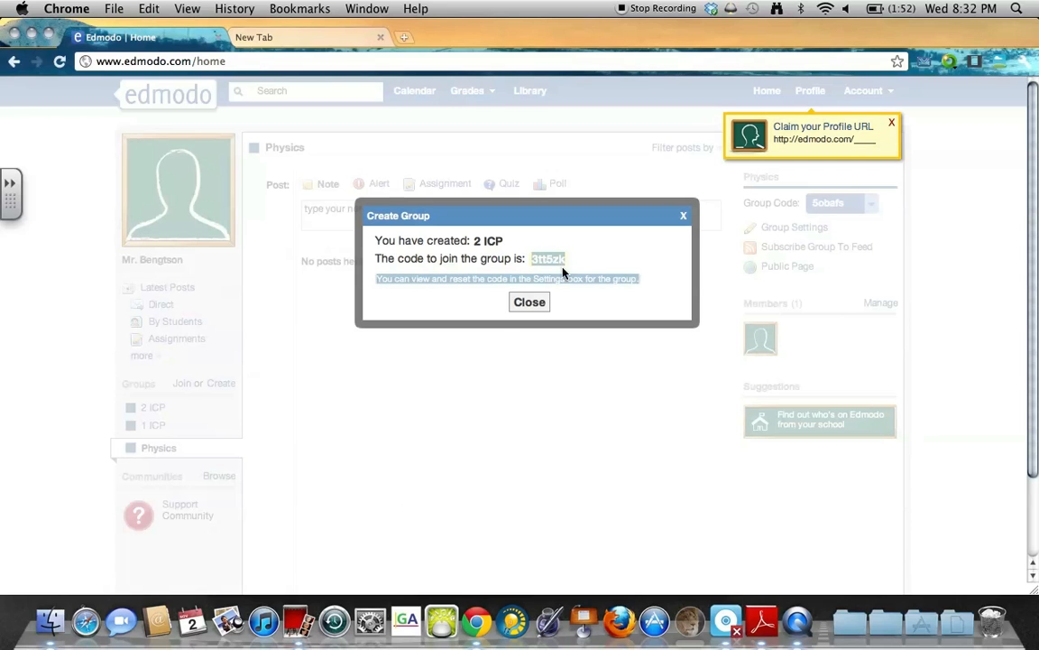
{"action": "left_click", "coordinate": [567, 261]}
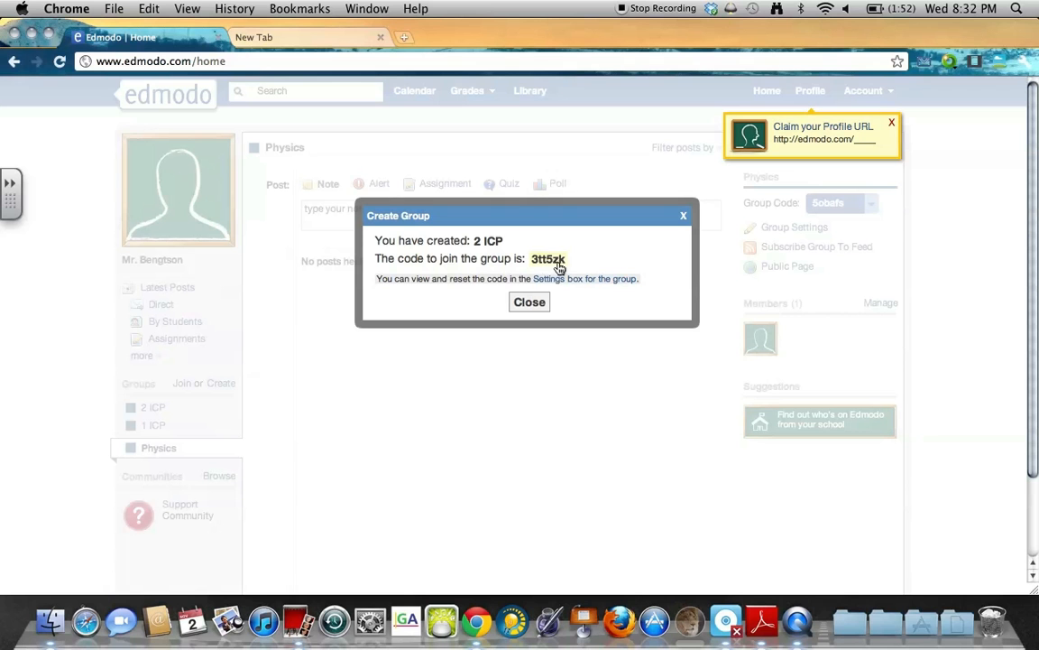
Close the 2 ICP confirmation and open the 2 ICP group page.
{"action": "left_click", "coordinate": [539, 309]}
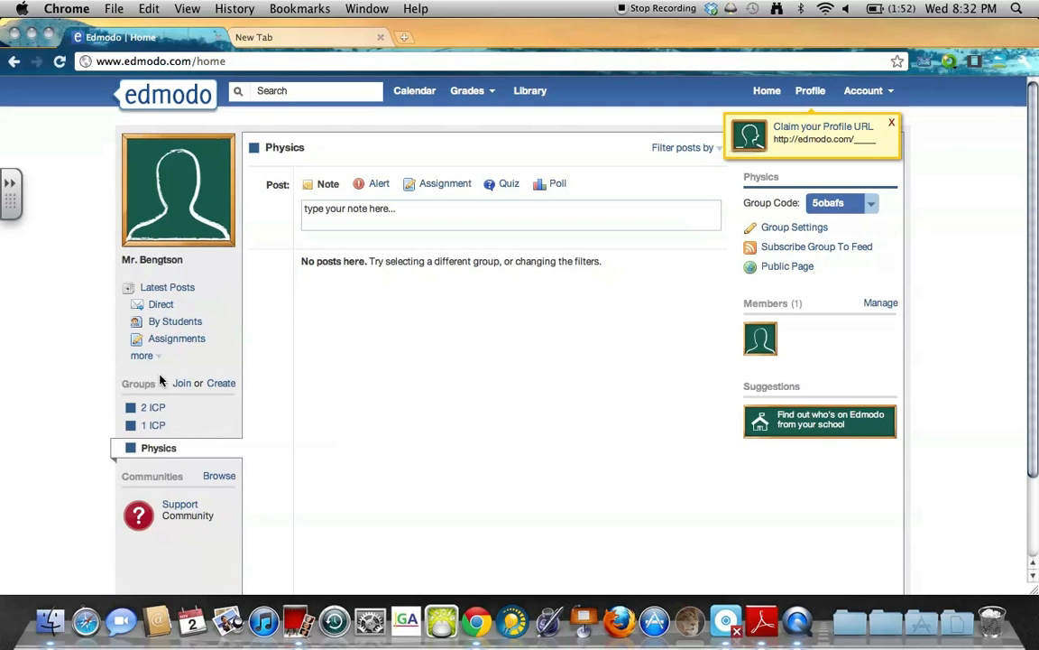
{"action": "mouse_move", "coordinate": [2, 647]}
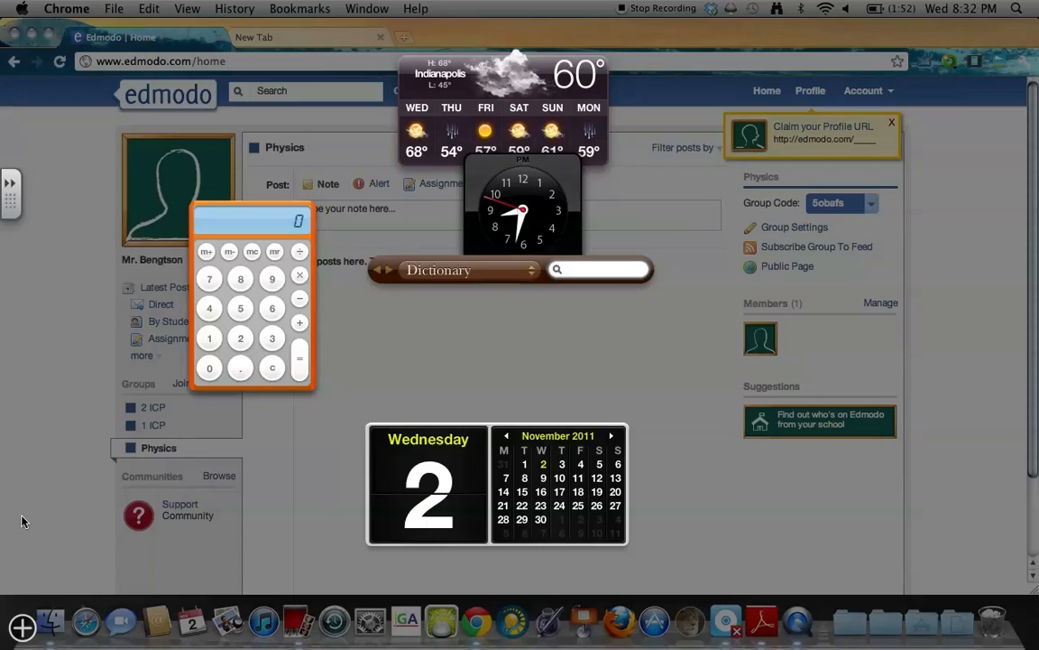
{"action": "left_click", "coordinate": [179, 489]}
{"action": "left_click", "coordinate": [152, 428]}
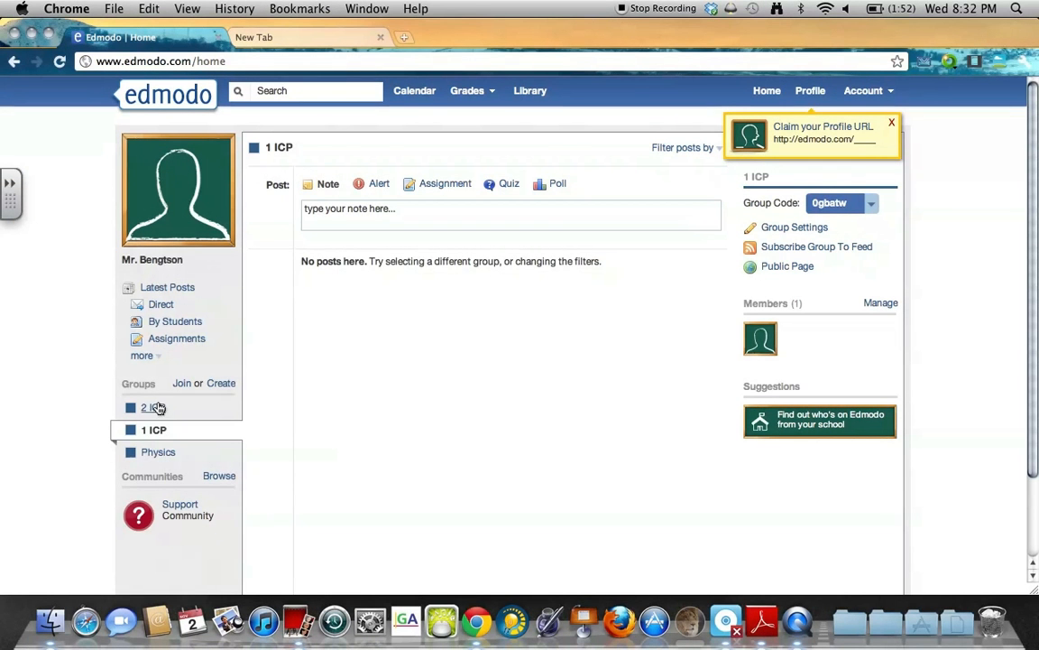
{"action": "left_click", "coordinate": [154, 406]}
{"action": "left_click_drag", "start_coordinate": [297, 264], "coordinate": [601, 261]}
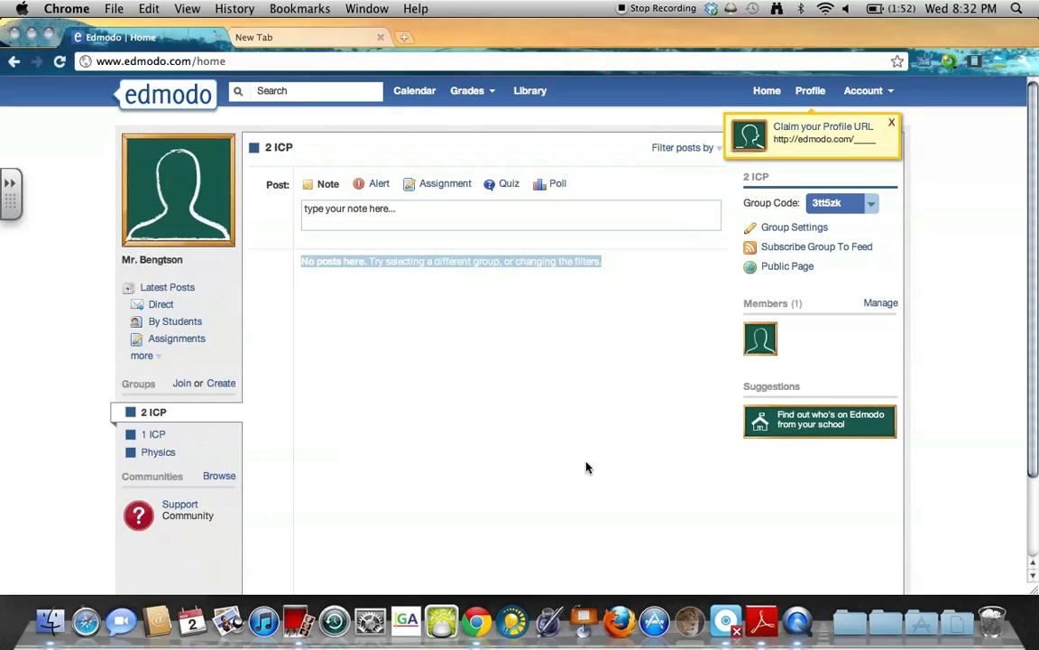
{"action": "left_click", "coordinate": [150, 434]}
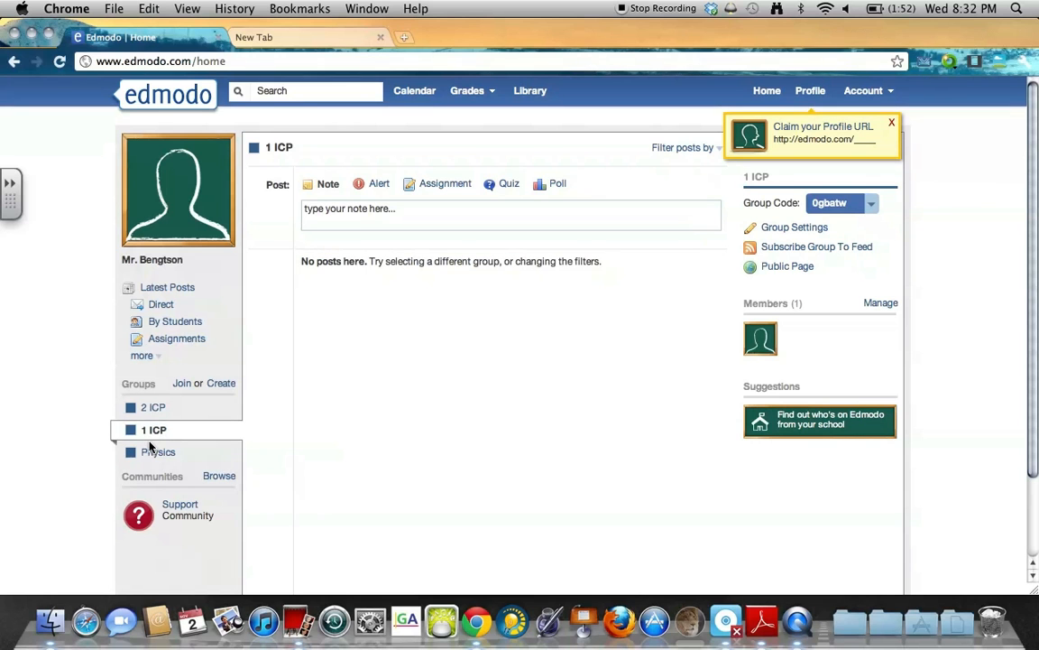
{"action": "left_click", "coordinate": [152, 453]}
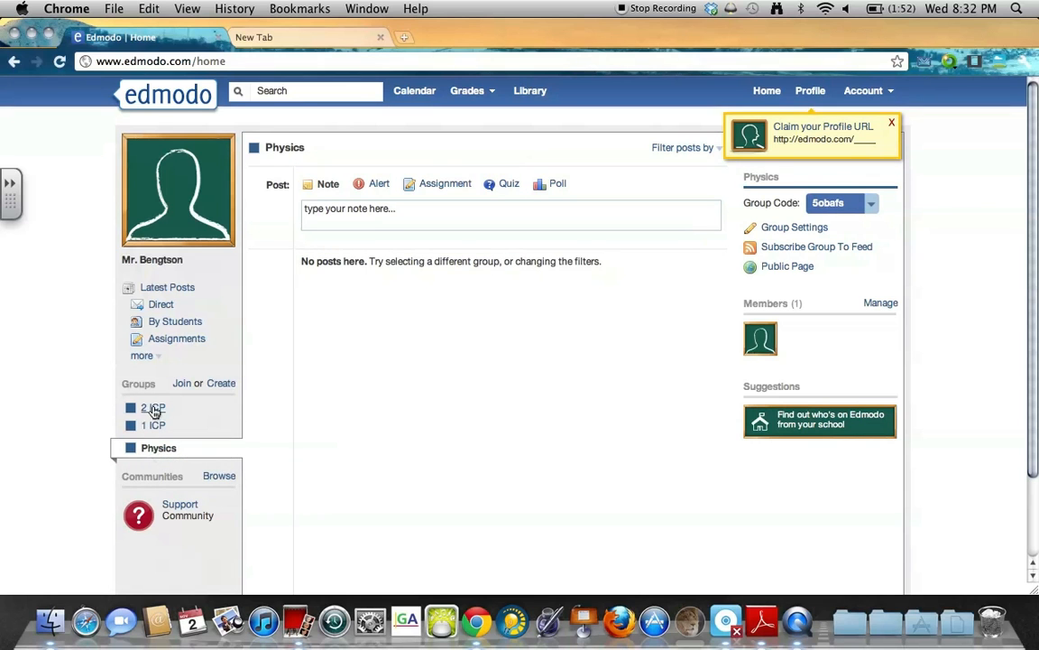
{"action": "left_click", "coordinate": [155, 409]}
{"action": "left_click", "coordinate": [158, 434]}
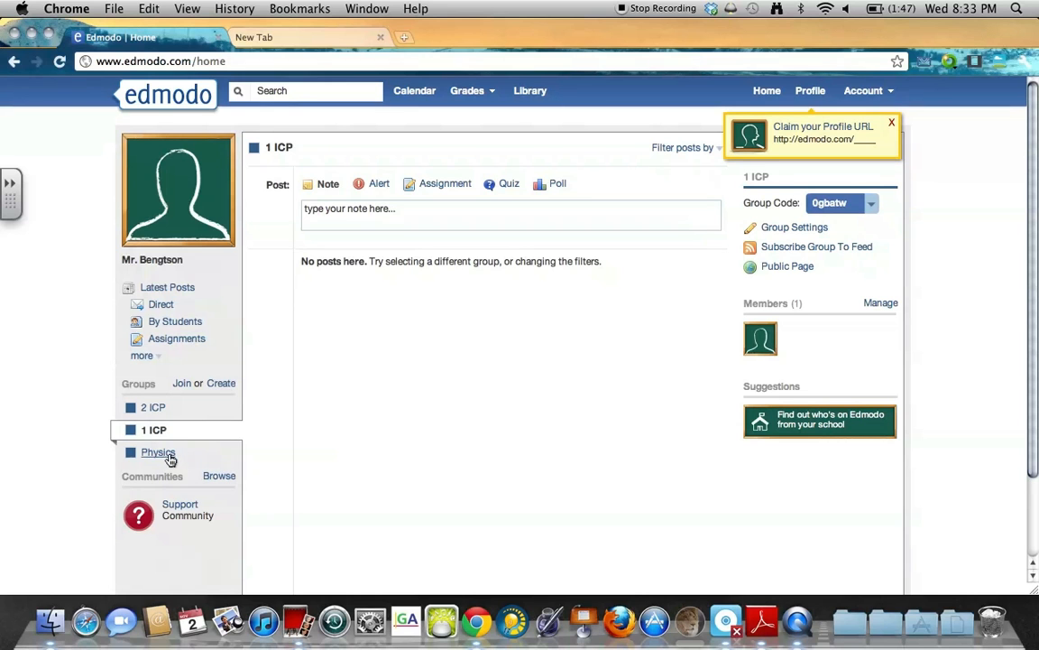
{"action": "left_click", "coordinate": [167, 456]}
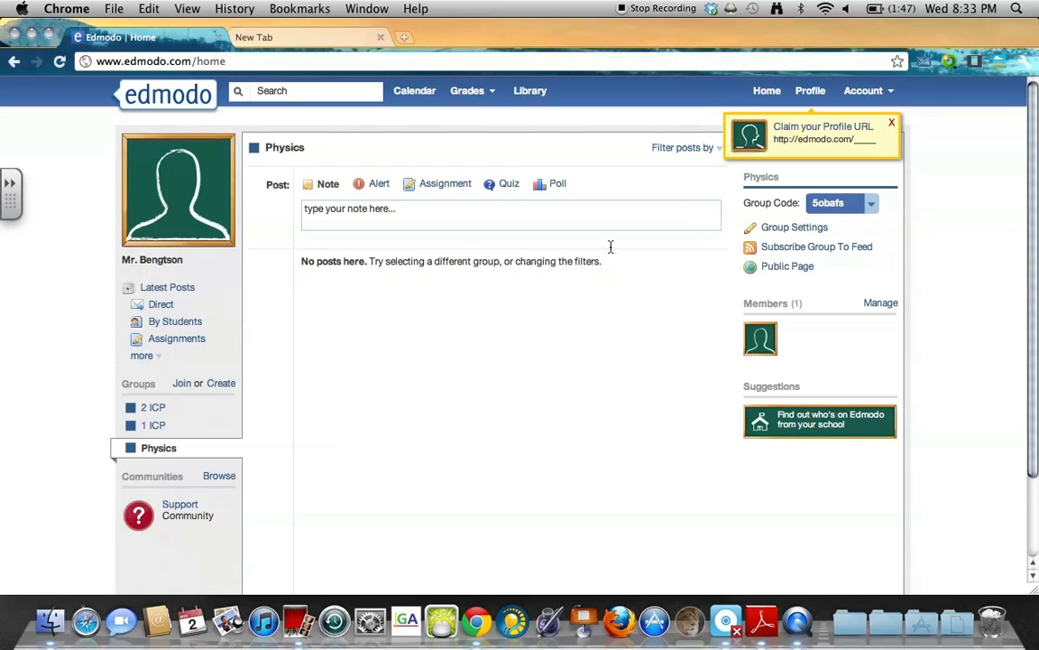
{"action": "left_click", "coordinate": [152, 409]}
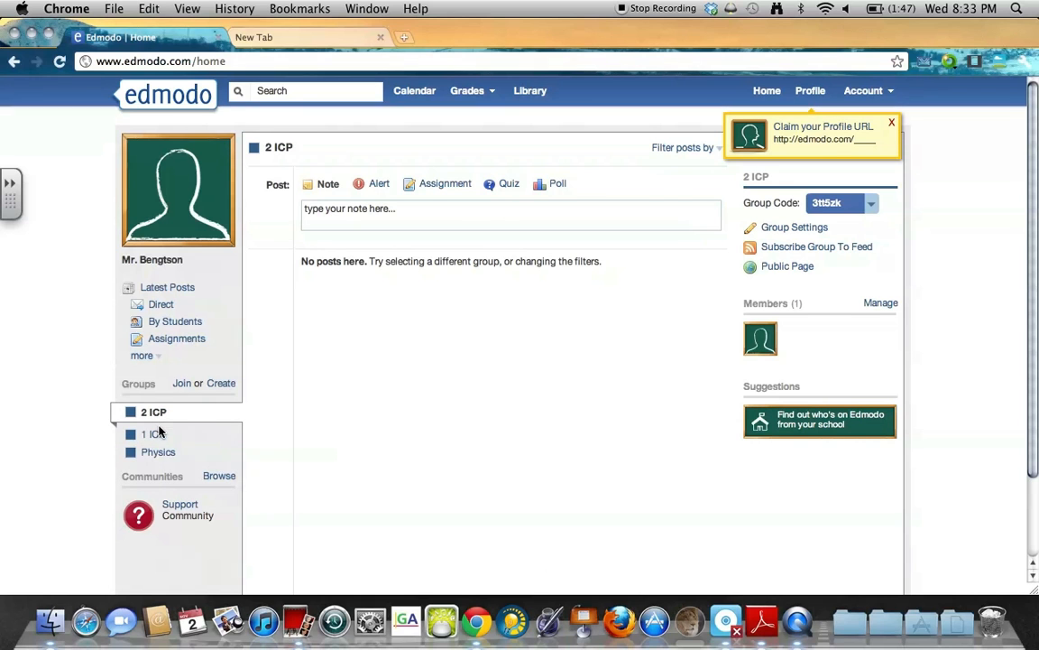
Write the note 'Don't forget the homework is on page....' in the Note box.
{"action": "left_click", "coordinate": [319, 224]}
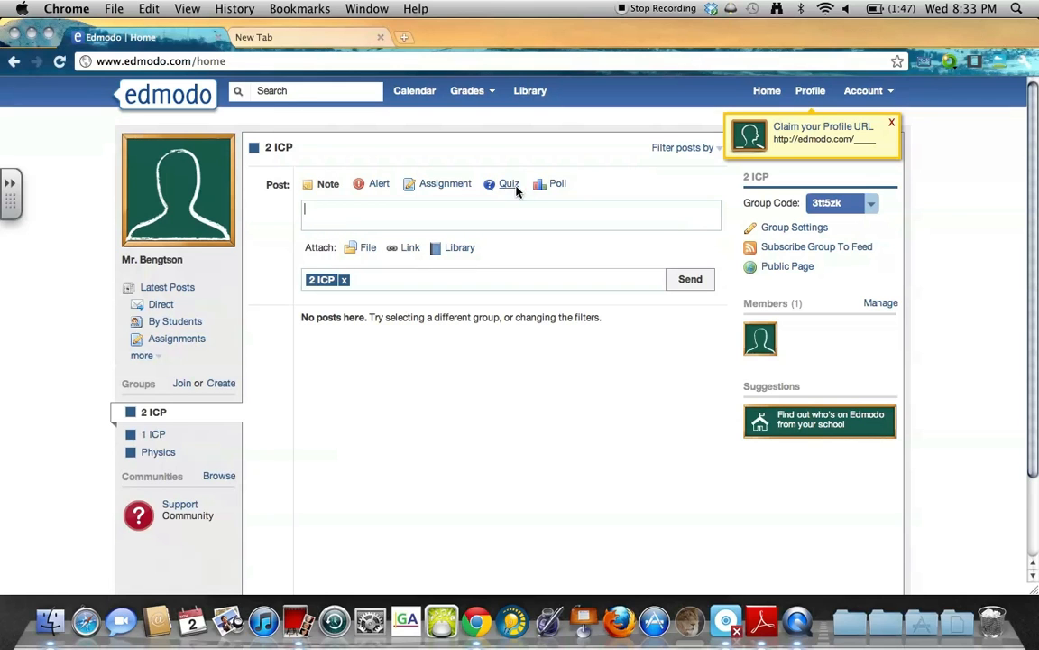
{"action": "left_click", "coordinate": [309, 186]}
{"action": "left_click_drag", "start_coordinate": [325, 190], "coordinate": [339, 190]}
{"action": "left_click", "coordinate": [355, 215]}
{"action": "type", "text": "Don't forget the homework is"}
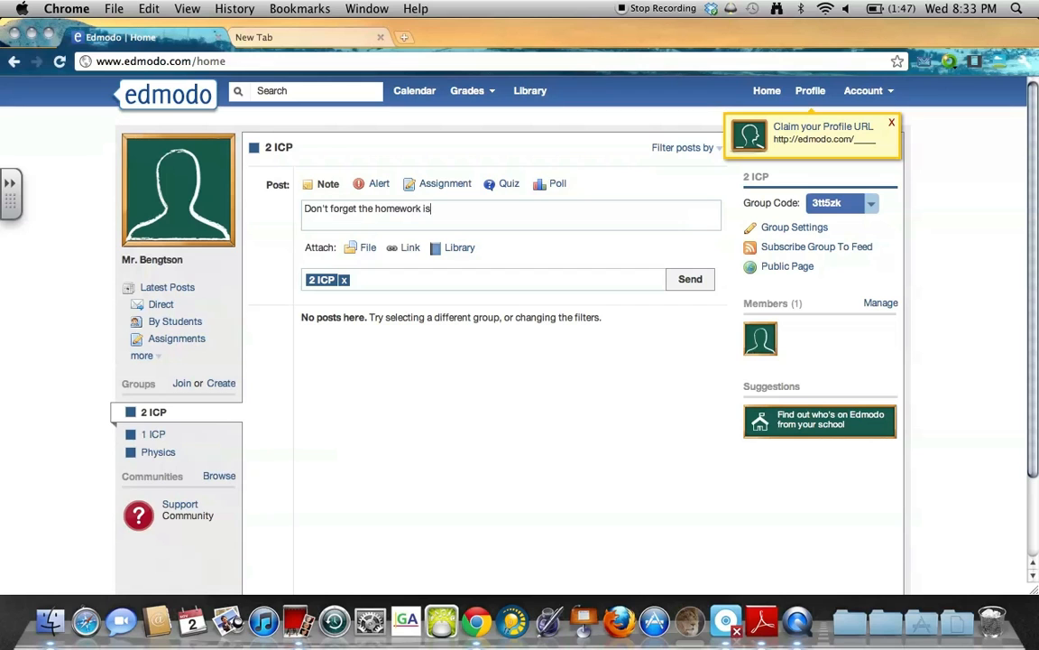
{"action": "type", "text": " on page...."}
Address the note to both 1 ICP and 2 ICP and send it.
{"action": "left_click", "coordinate": [375, 279]}
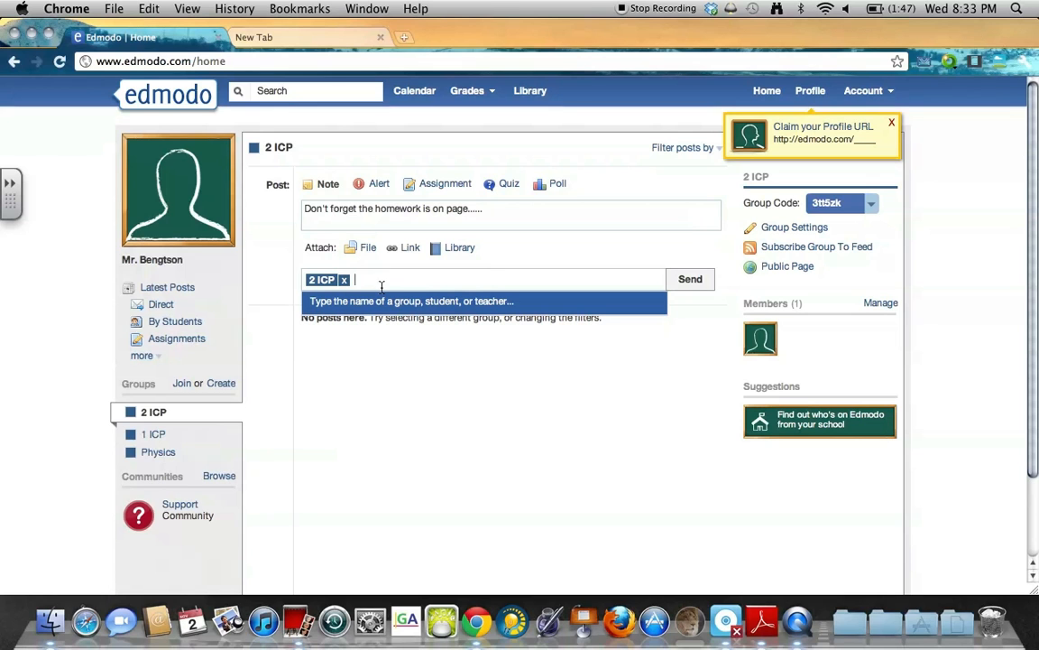
{"action": "key", "text": "BackSpace"}
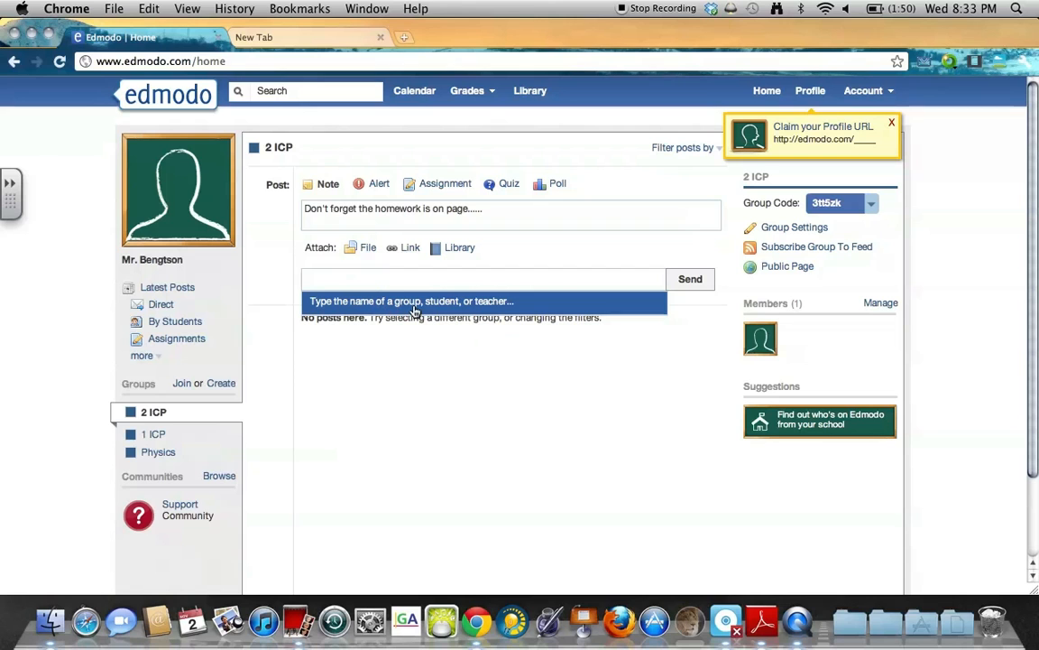
{"action": "left_click", "coordinate": [442, 287]}
{"action": "type", "text": "1"}
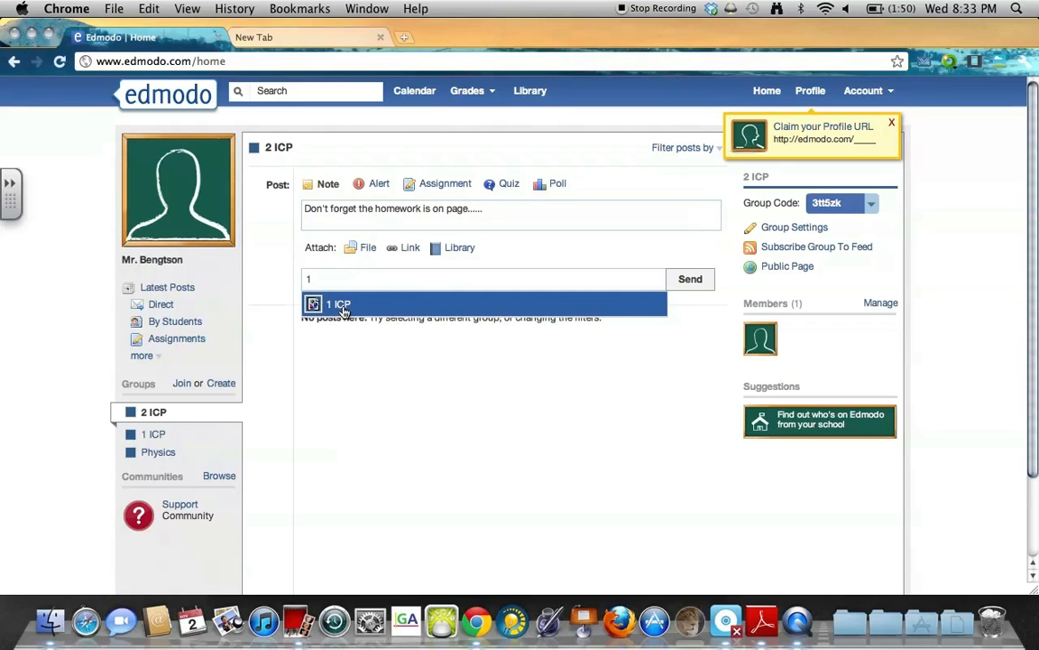
{"action": "left_click", "coordinate": [380, 311]}
{"action": "left_click", "coordinate": [384, 275]}
{"action": "left_click", "coordinate": [374, 312]}
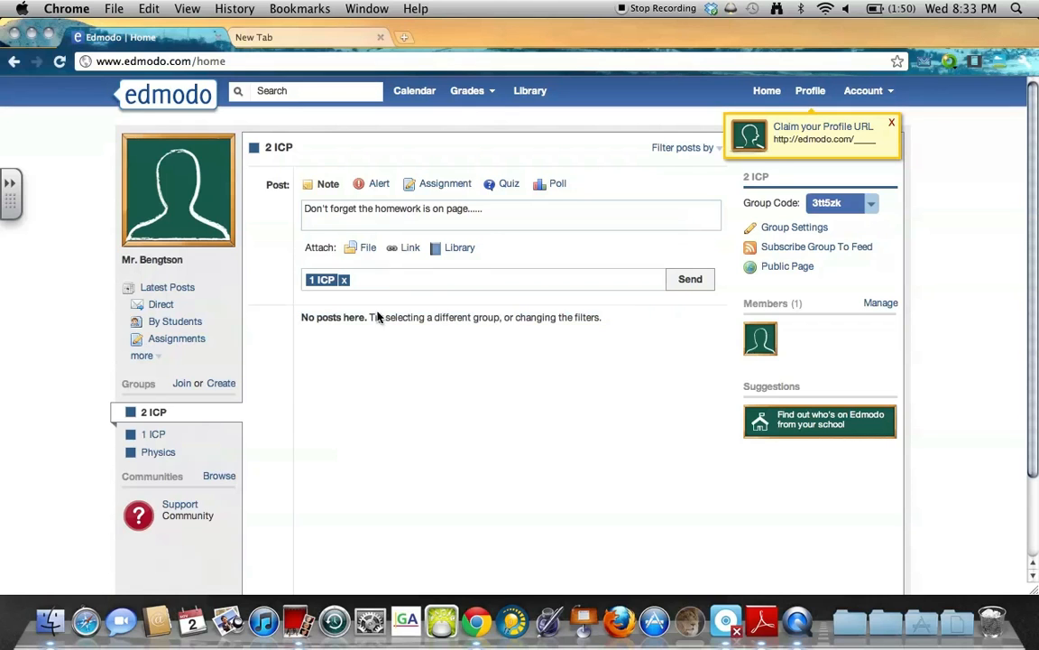
{"action": "type", "text": "2"}
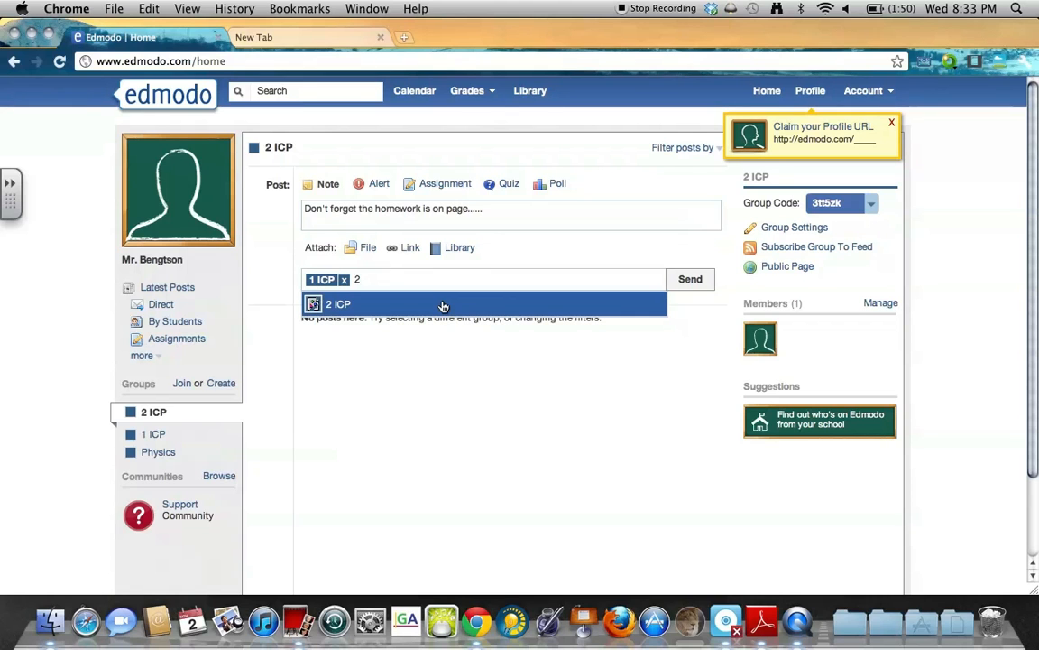
{"action": "left_click", "coordinate": [443, 305]}
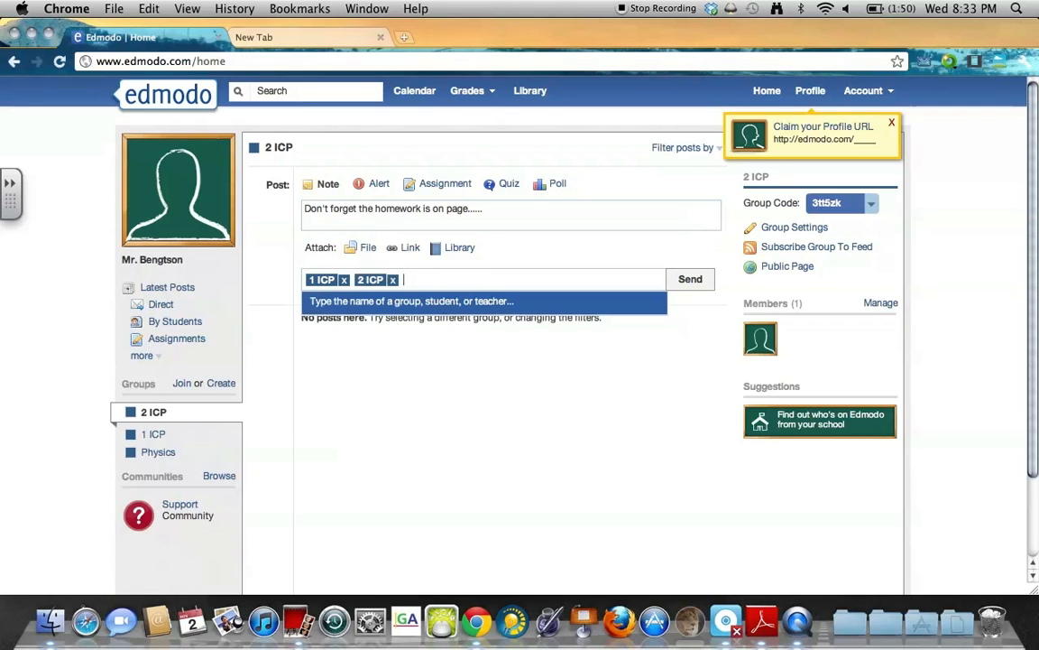
{"action": "left_click", "coordinate": [403, 395]}
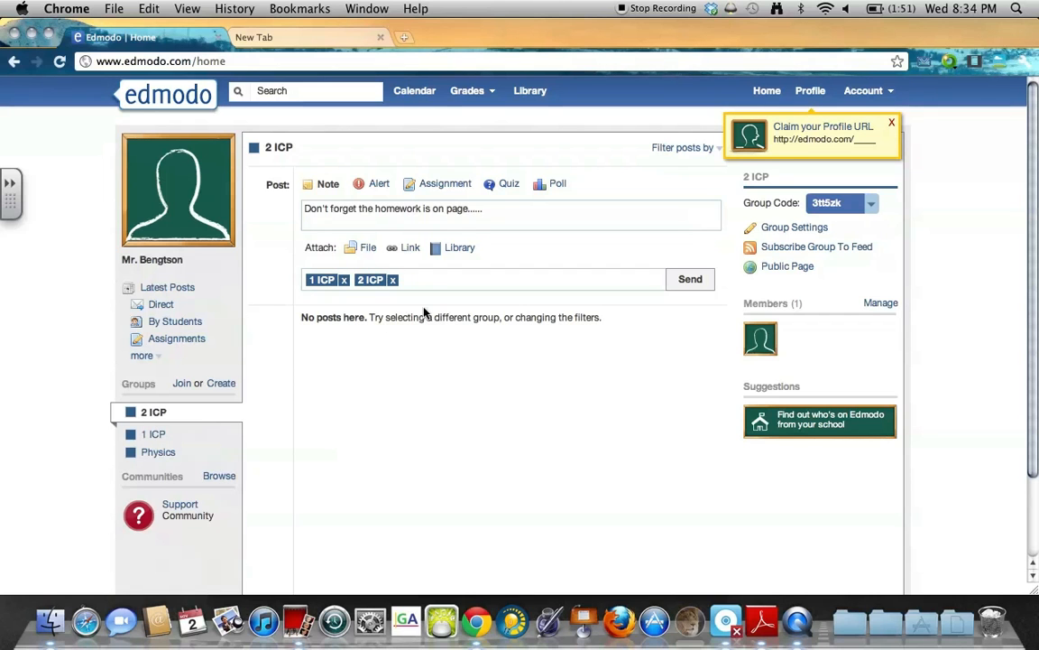
{"action": "left_click", "coordinate": [697, 283]}
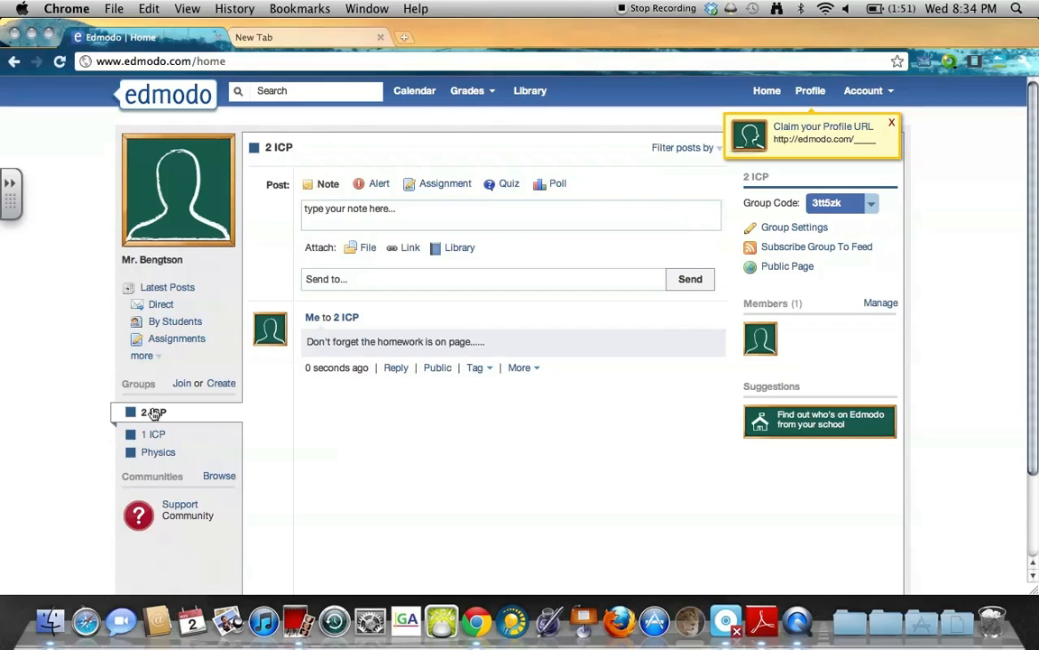
Check the 1 ICP feed, then go back to the 2 ICP group.
{"action": "left_click_drag", "start_coordinate": [308, 342], "coordinate": [491, 341]}
{"action": "left_click", "coordinate": [495, 343]}
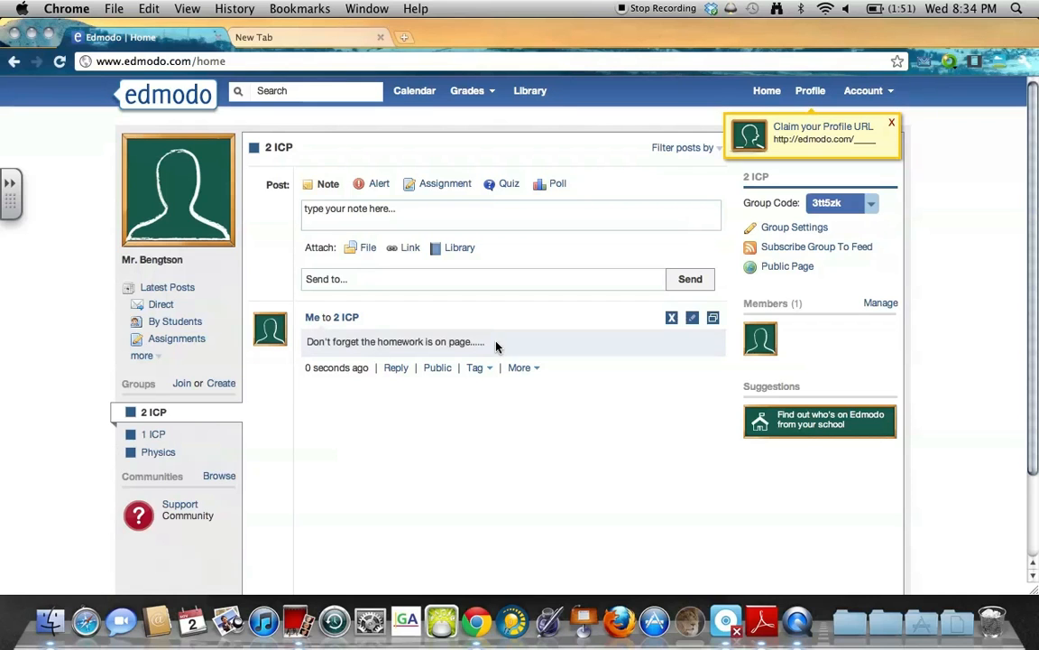
{"action": "left_click", "coordinate": [154, 436]}
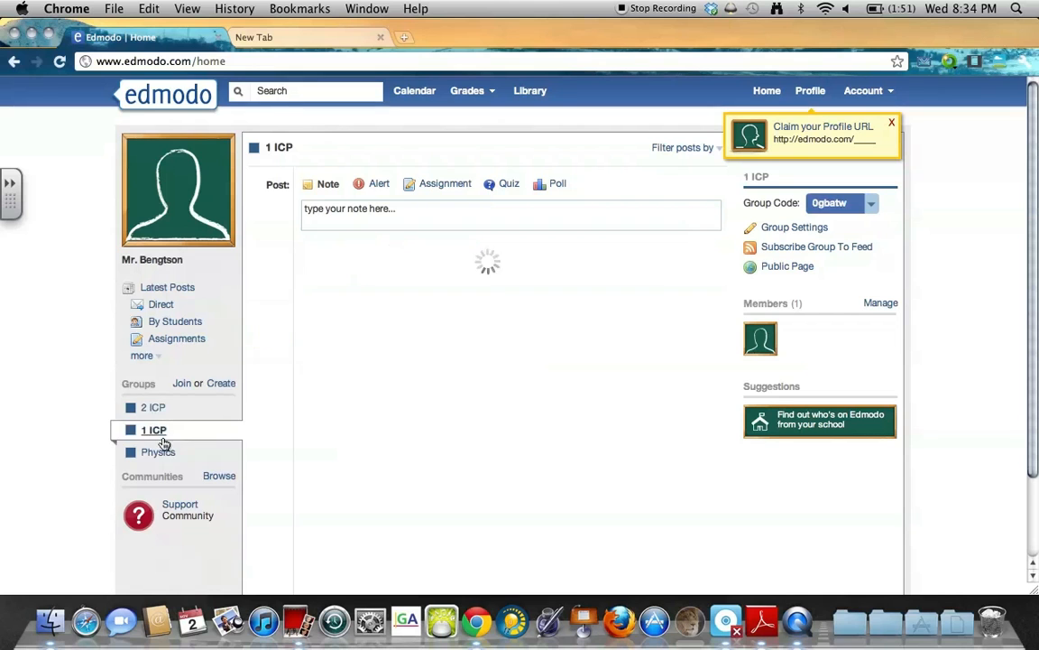
{"action": "left_click", "coordinate": [161, 409]}
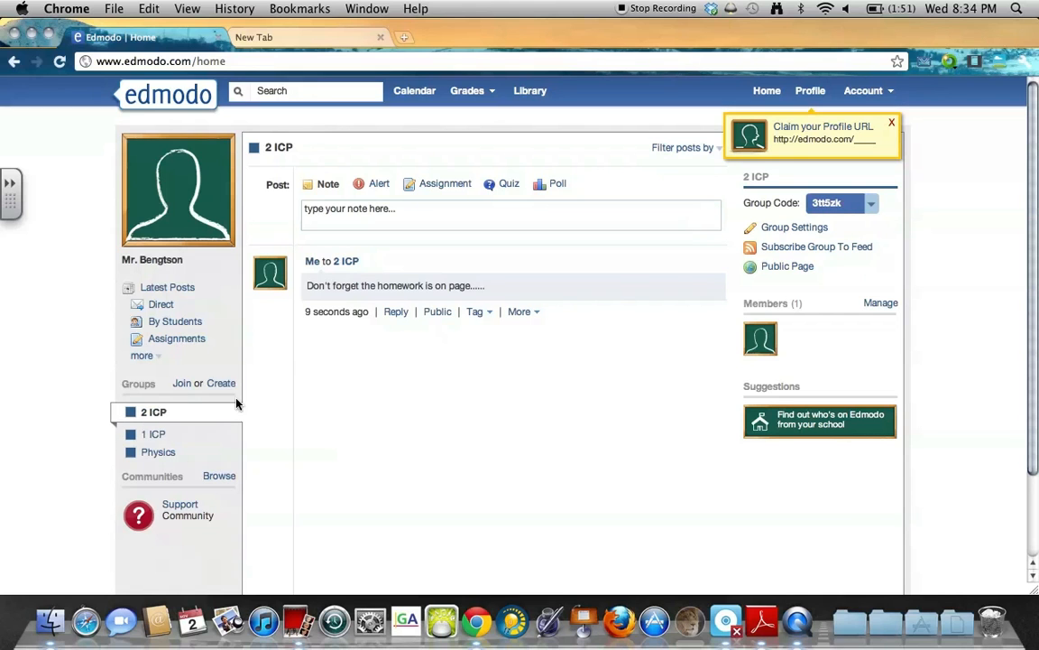
Write a new alert reading 'This is an alert'.
{"action": "left_click", "coordinate": [379, 184]}
{"action": "left_click", "coordinate": [389, 212]}
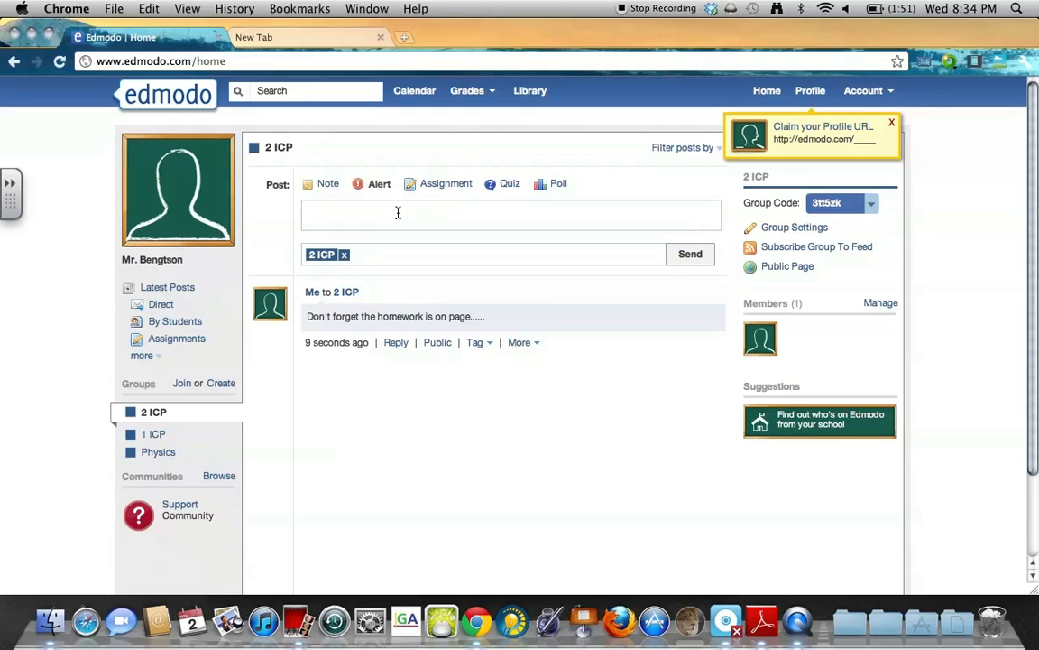
{"action": "type", "text": "This is an alert"}
{"action": "key", "text": "Return"}
{"action": "key", "text": "BackSpace"}
Add 1 ICP and All Groups as recipients and send the alert.
{"action": "left_click", "coordinate": [553, 256]}
{"action": "type", "text": "1"}
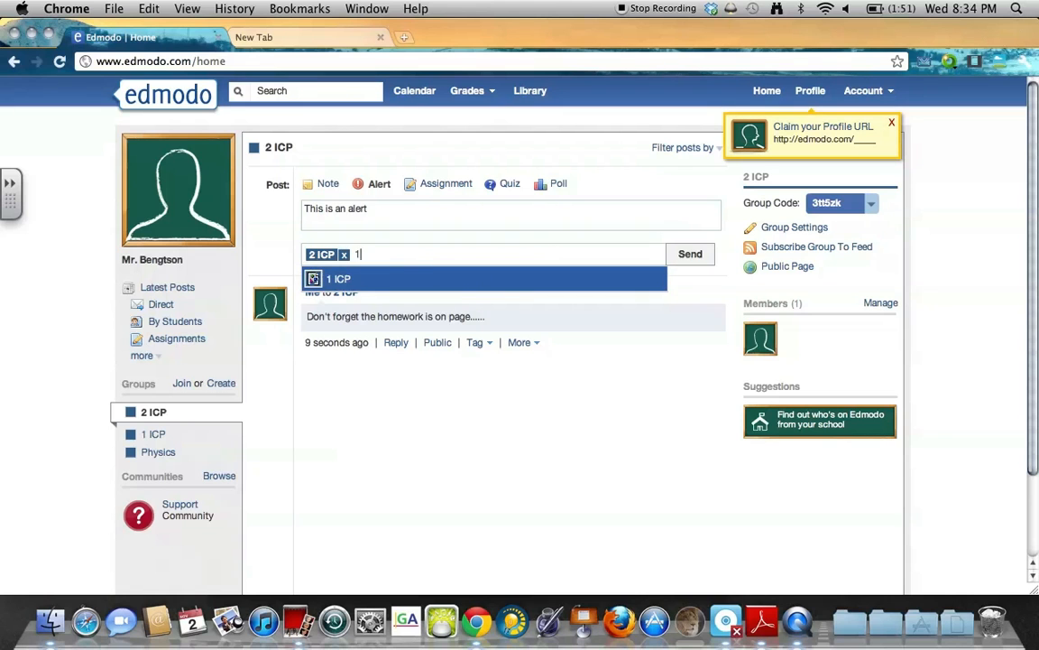
{"action": "key", "text": "Return"}
{"action": "type", "text": "p"}
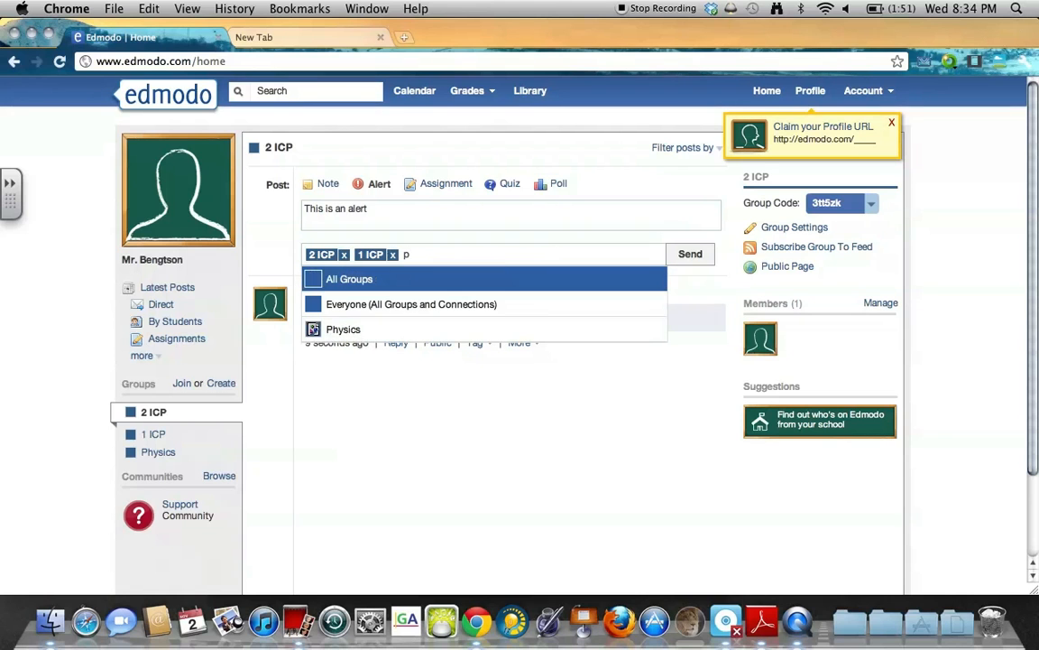
{"action": "key", "text": "Down"}
{"action": "key", "text": "Up"}
{"action": "key", "text": "Return"}
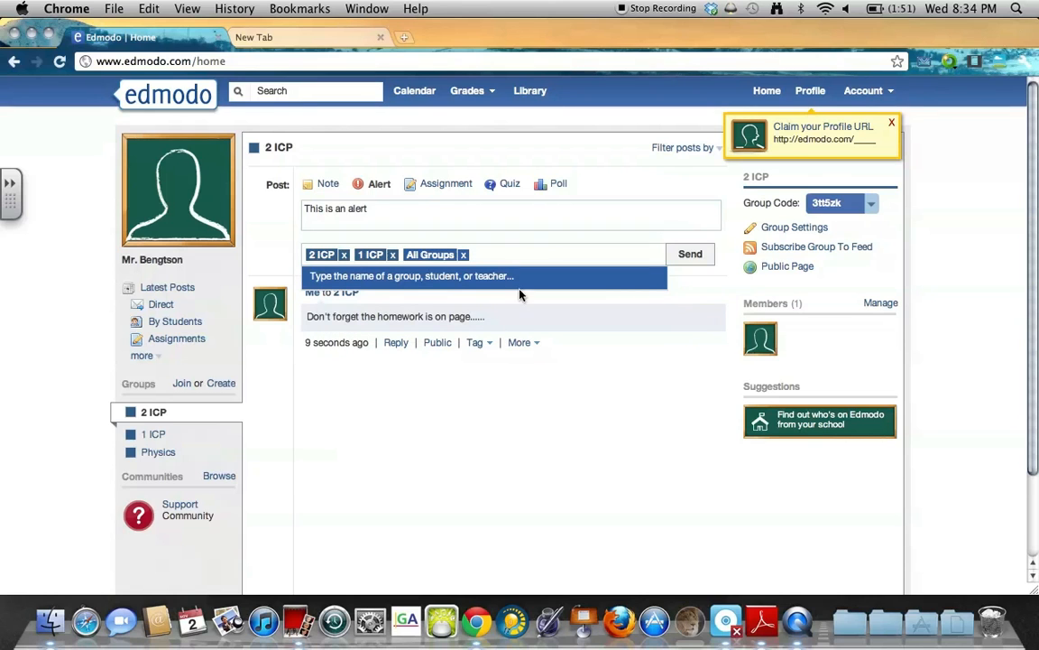
{"action": "left_click", "coordinate": [702, 264]}
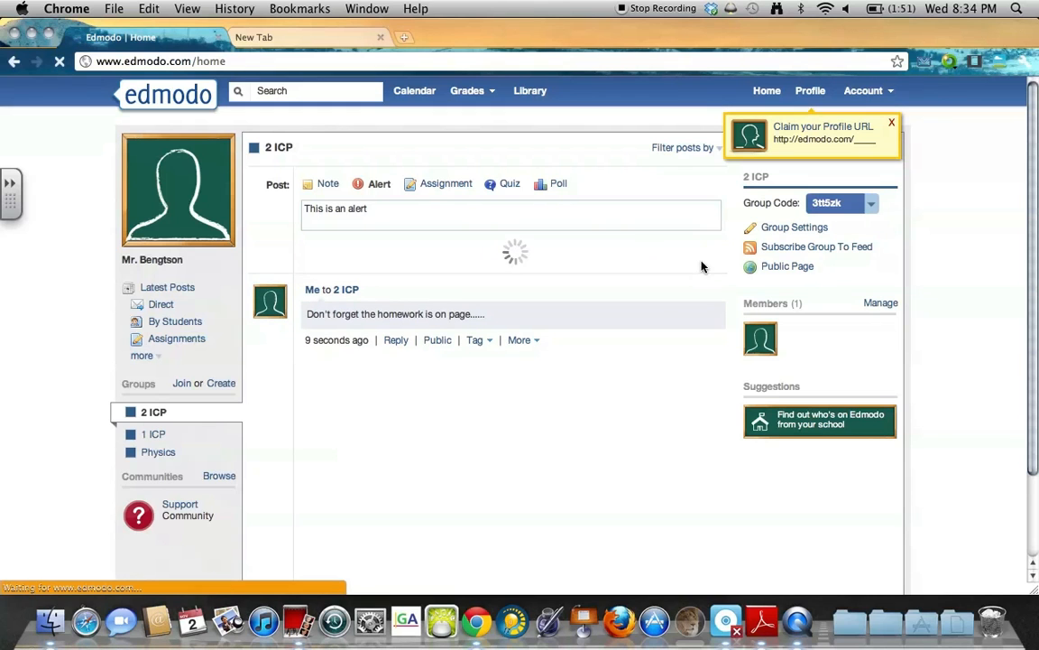
{"action": "left_click_drag", "start_coordinate": [404, 330], "coordinate": [307, 321]}
{"action": "left_click", "coordinate": [473, 307]}
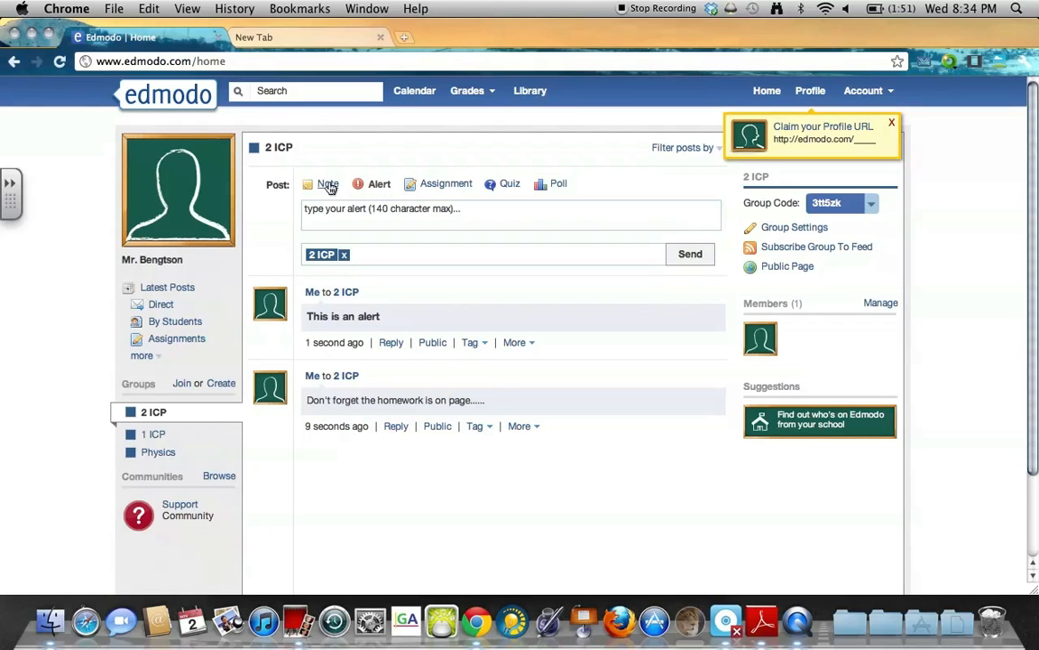
Attach DSC00604.JPG from the Desktop to a new note for 2 ICP.
{"action": "left_click", "coordinate": [326, 184]}
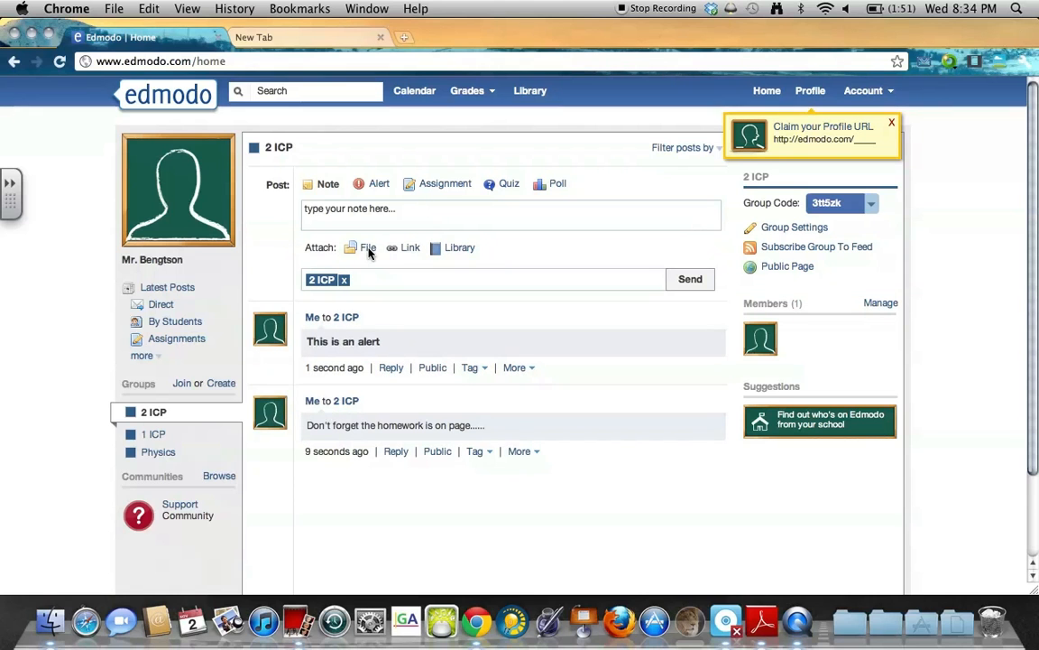
{"action": "left_click", "coordinate": [368, 251]}
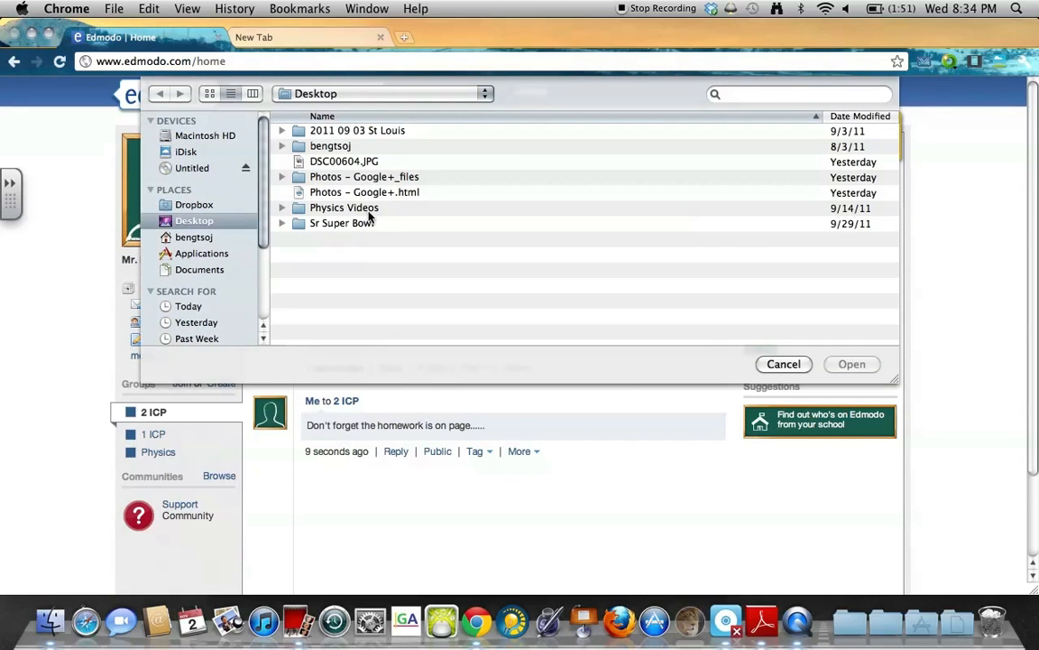
{"action": "left_click", "coordinate": [358, 162]}
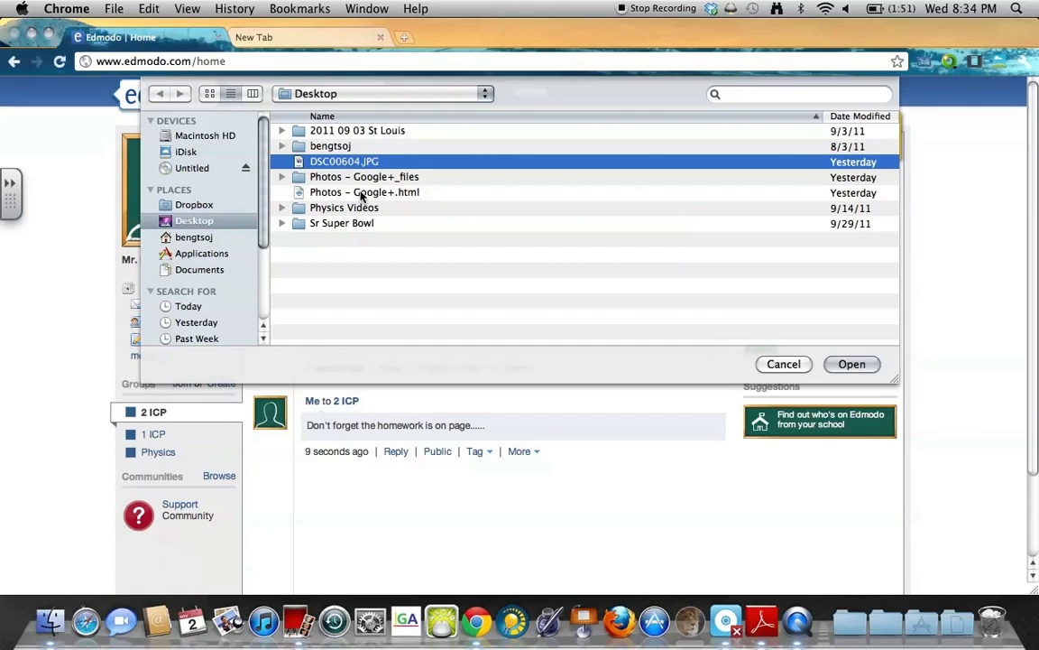
{"action": "double_click", "coordinate": [321, 162]}
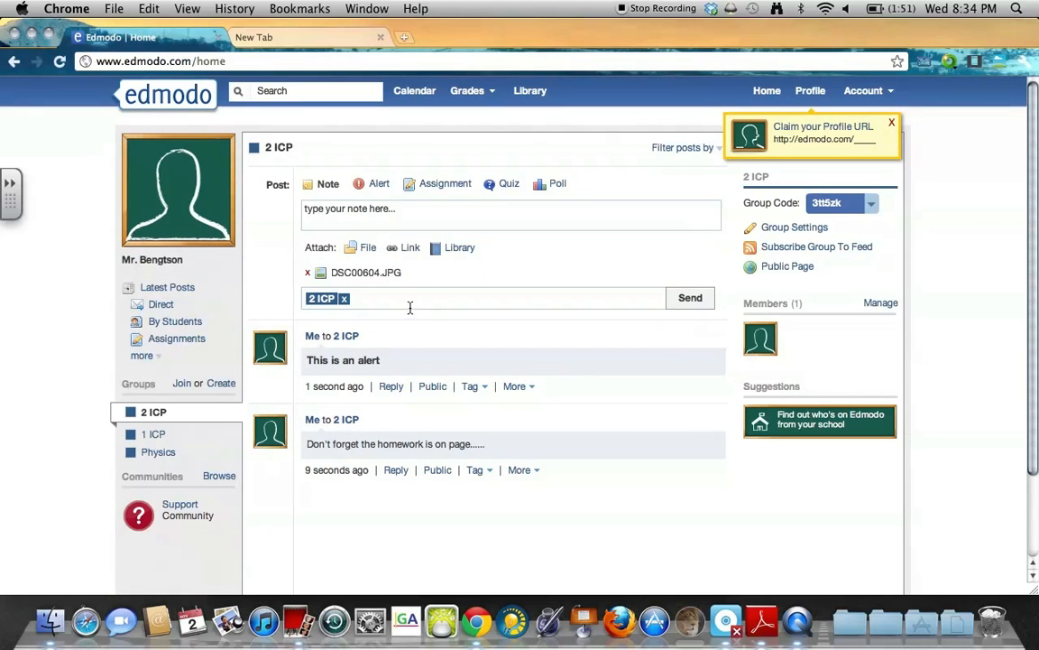
Attach a google.com link to the note with the title 'google'.
{"action": "left_click", "coordinate": [409, 248]}
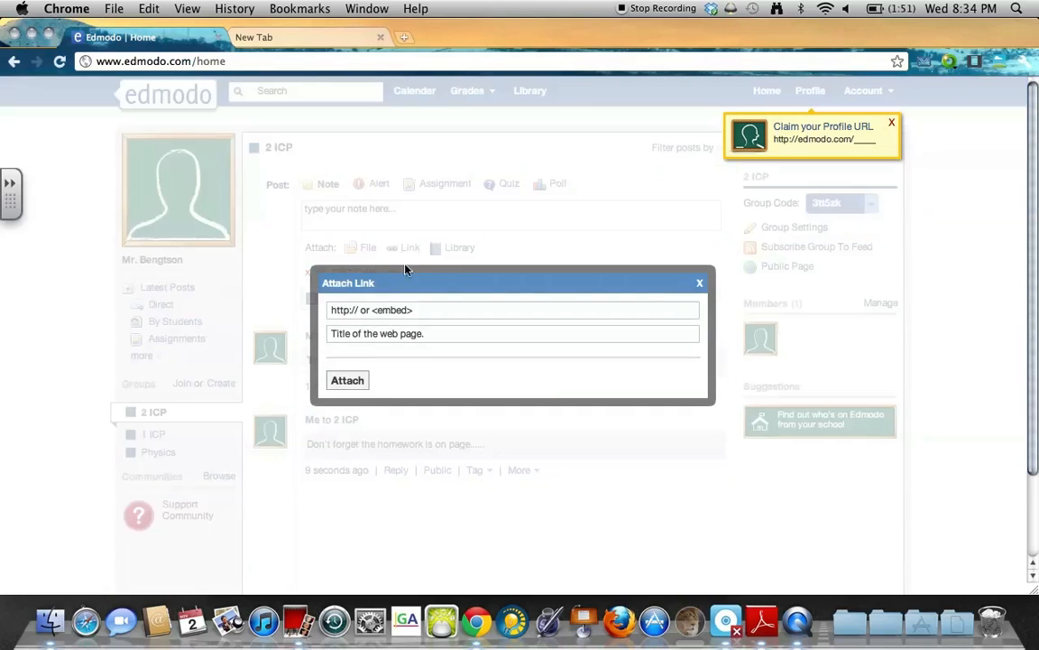
{"action": "left_click", "coordinate": [407, 311]}
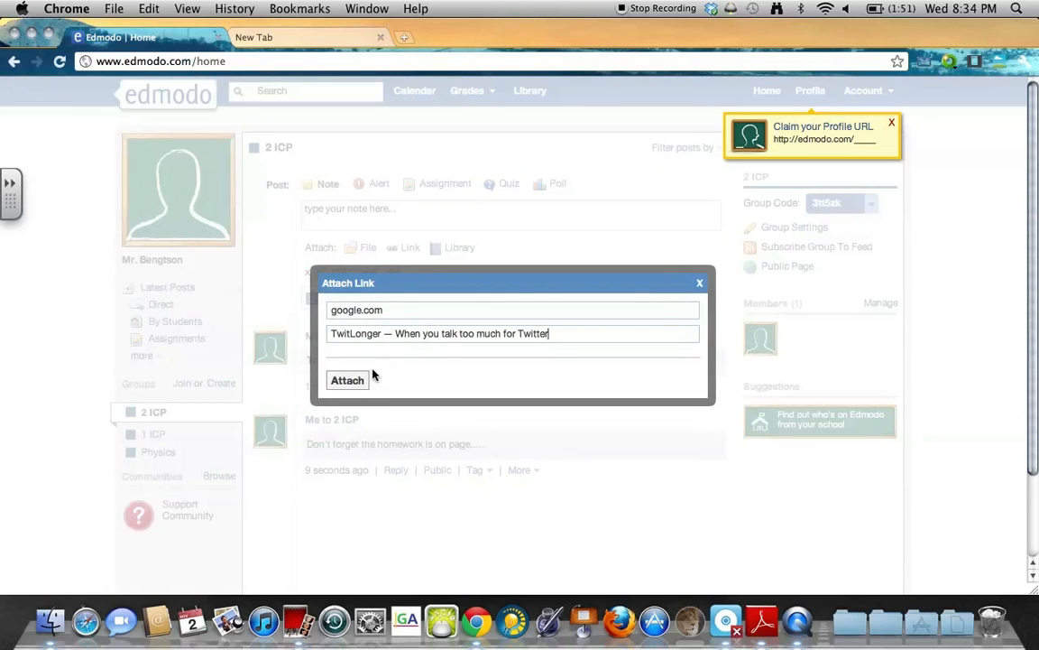
{"action": "triple_click", "coordinate": [423, 334]}
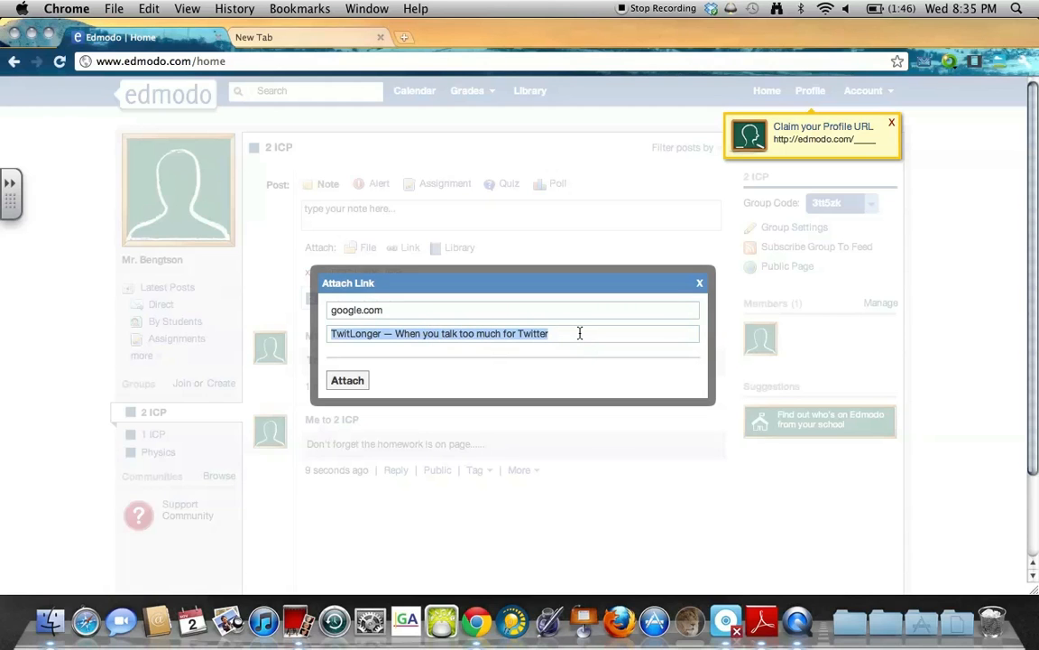
{"action": "key", "text": "BackSpace"}
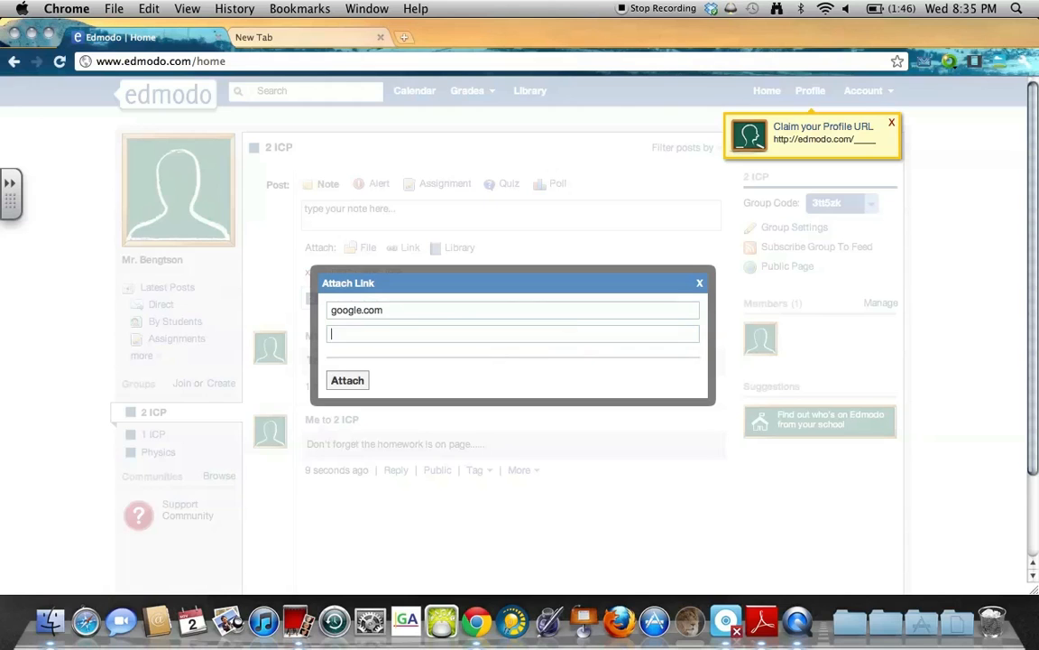
{"action": "left_click", "coordinate": [350, 383]}
{"action": "left_click", "coordinate": [396, 330]}
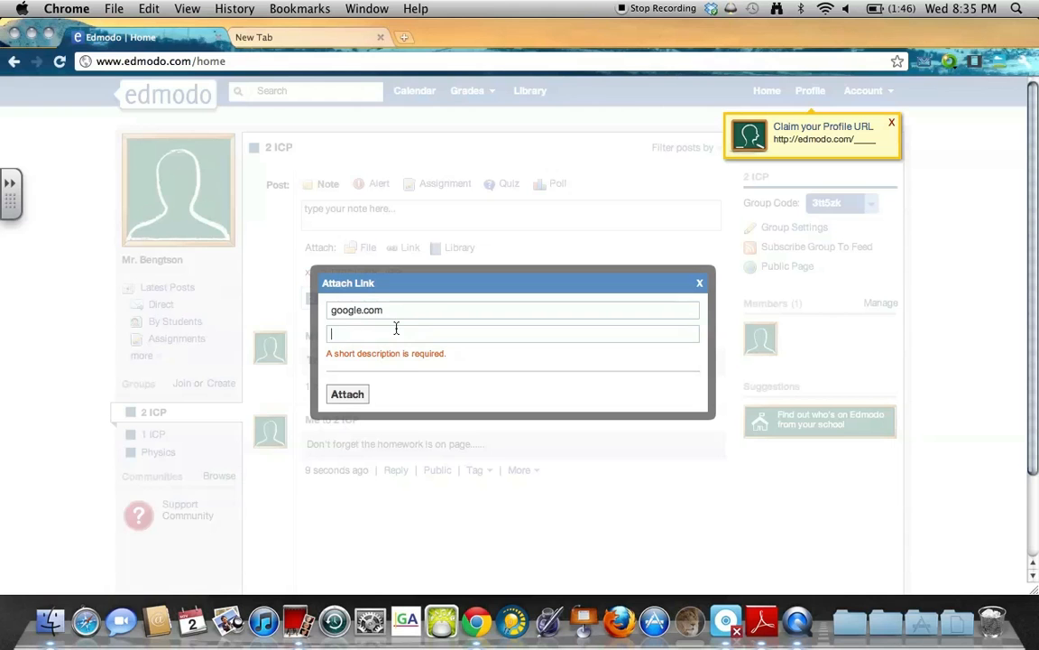
{"action": "left_click", "coordinate": [361, 402]}
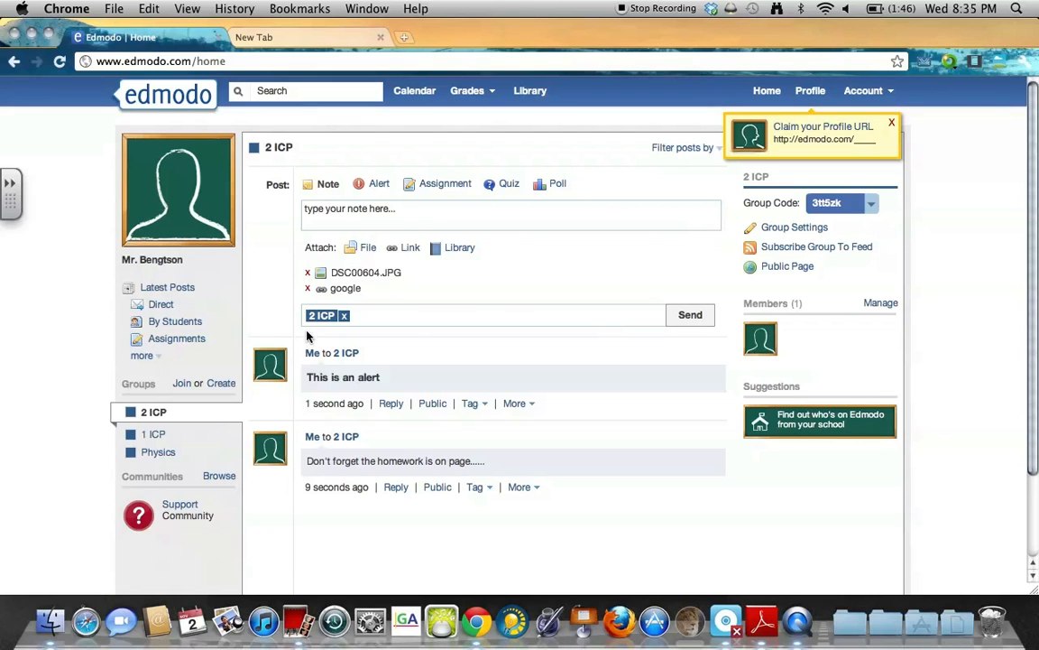
Post the note with message 'This is a message' and its attachments to 2 ICP.
{"action": "left_click", "coordinate": [704, 322]}
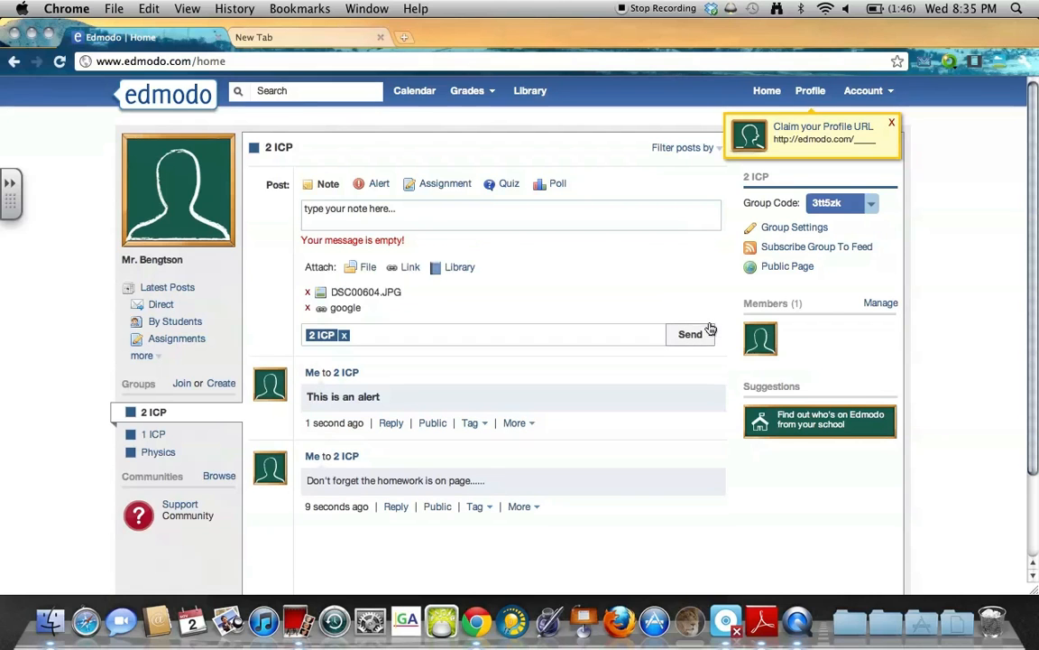
{"action": "left_click", "coordinate": [399, 207]}
{"action": "type", "text": "This is "}
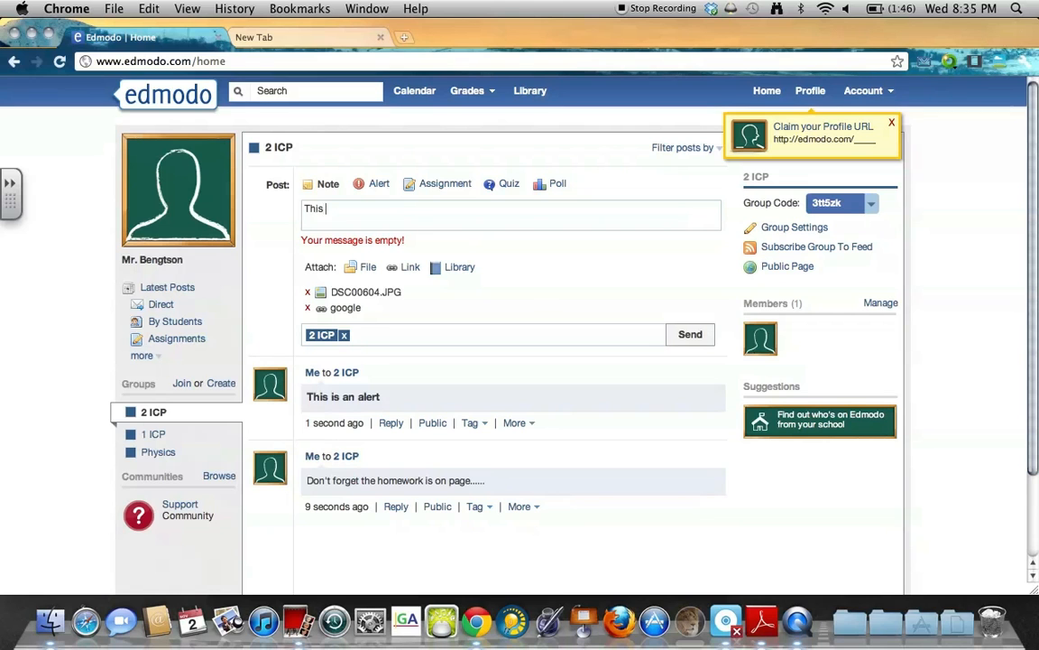
{"action": "type", "text": "a message"}
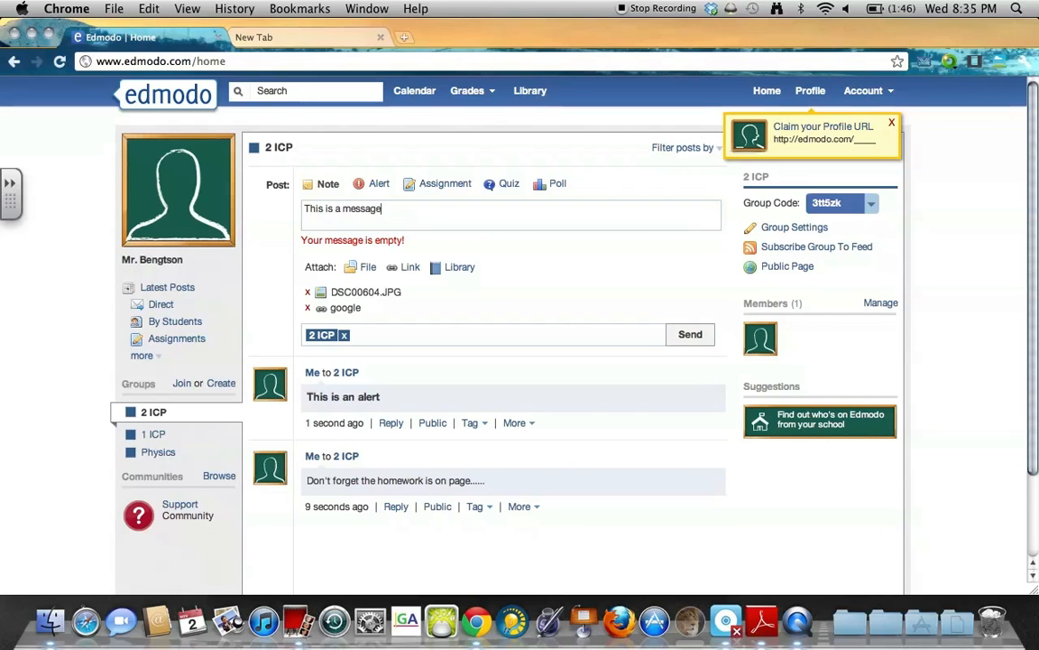
{"action": "left_click", "coordinate": [690, 335]}
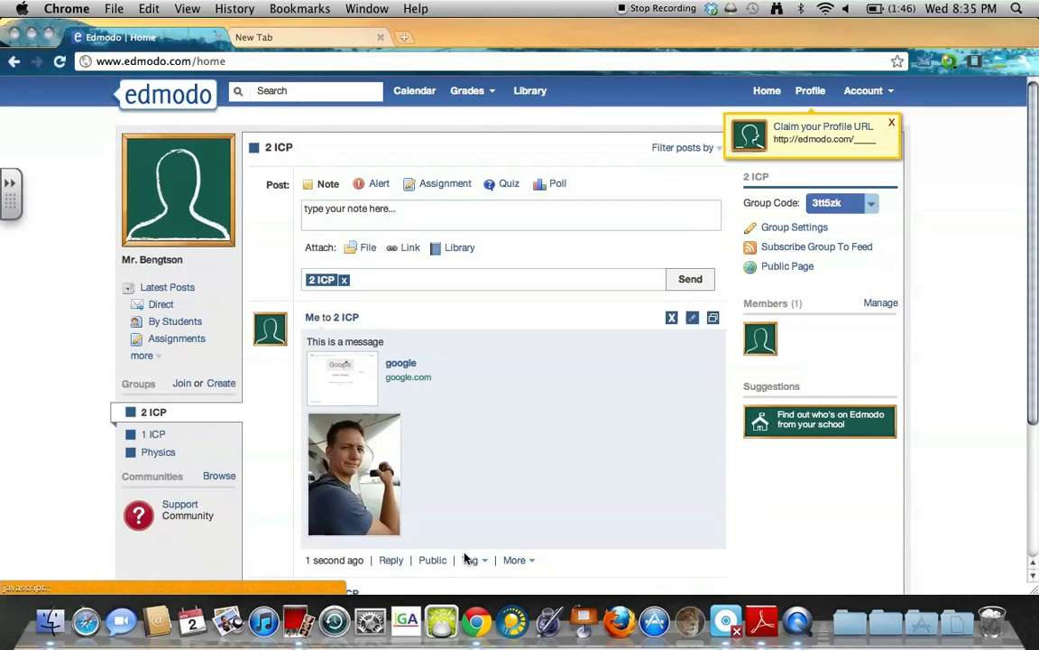
Review the new post in the 2 ICP feed, then delete that message post.
{"action": "scroll", "coordinate": [423, 497], "scroll_direction": "down", "scroll_amount": 5}
{"action": "left_click_drag", "start_coordinate": [480, 507], "coordinate": [374, 511]}
{"action": "scroll", "coordinate": [311, 505], "scroll_direction": "up", "scroll_amount": 3}
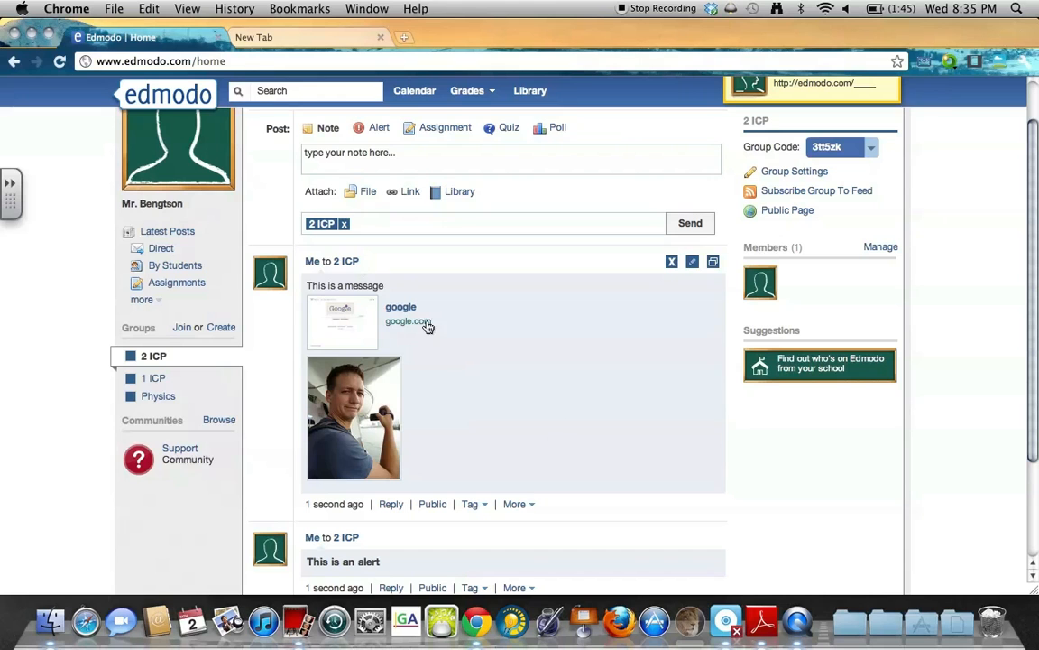
{"action": "left_click_drag", "start_coordinate": [391, 287], "coordinate": [303, 288]}
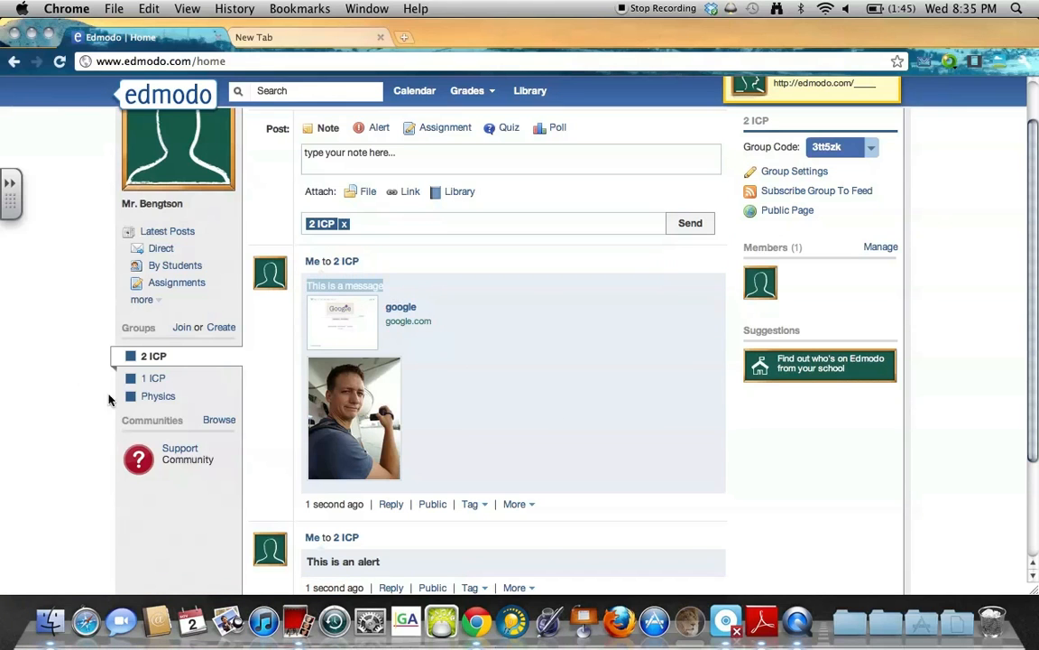
{"action": "left_click", "coordinate": [151, 378]}
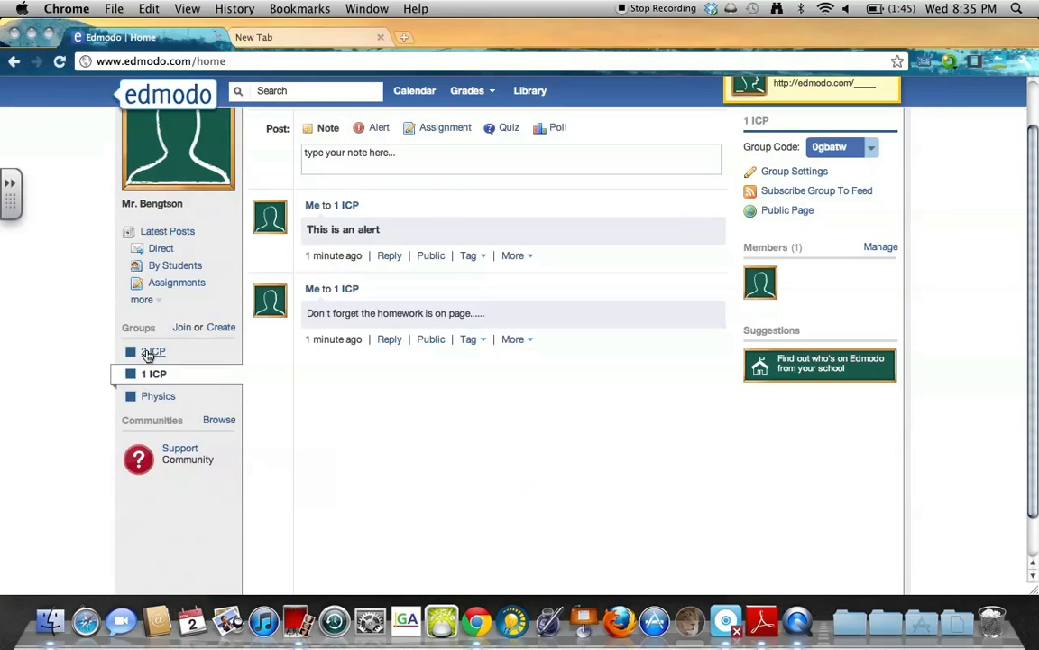
{"action": "left_click", "coordinate": [149, 353]}
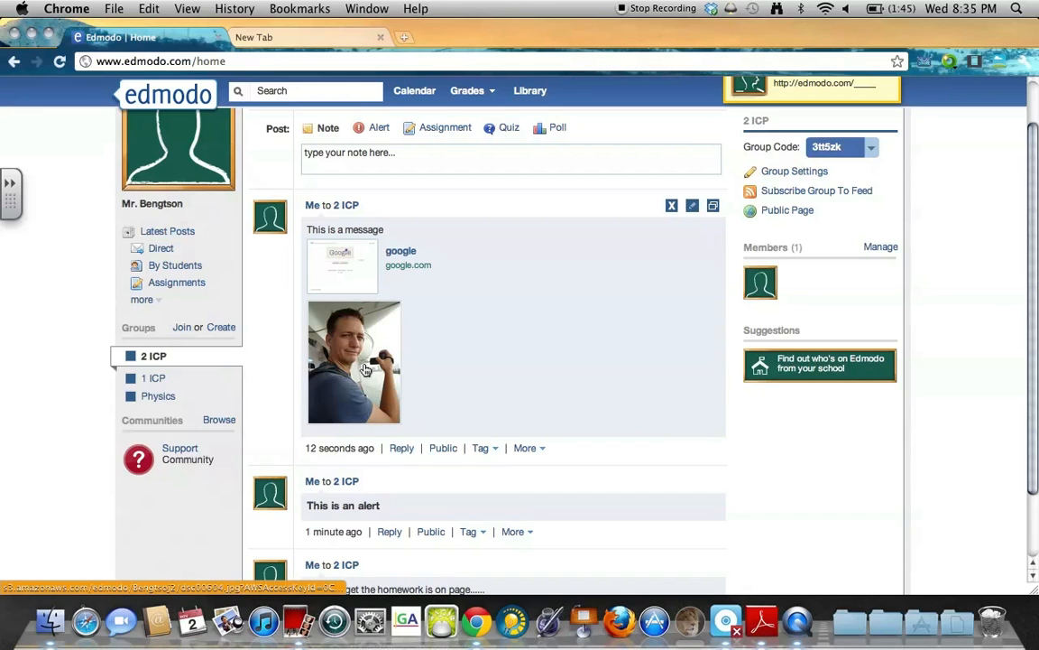
{"action": "left_click", "coordinate": [671, 209]}
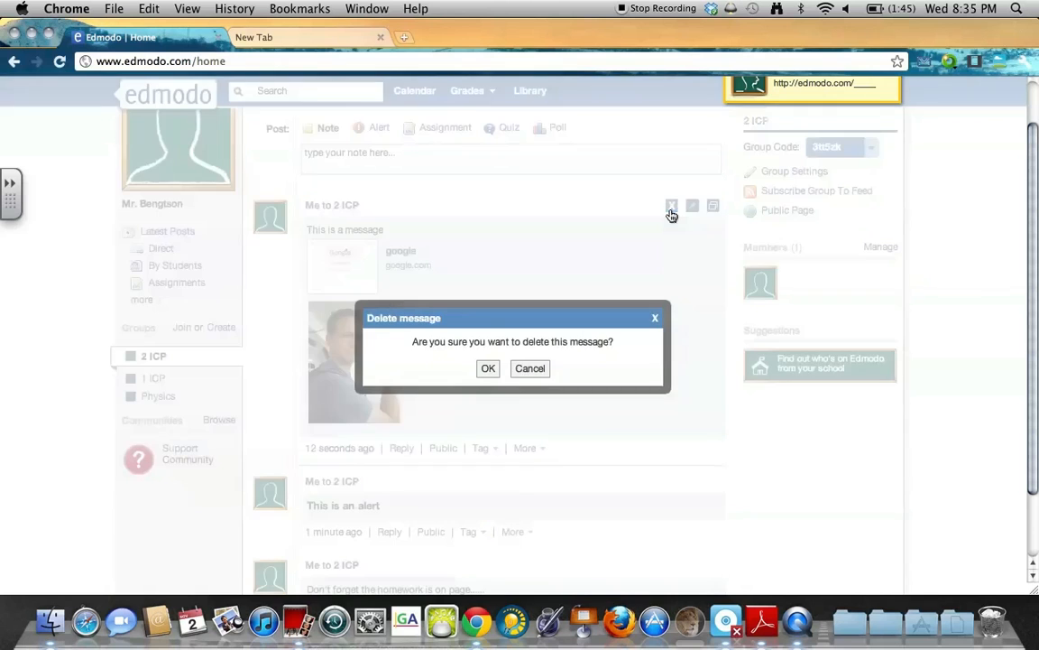
{"action": "left_click", "coordinate": [488, 370]}
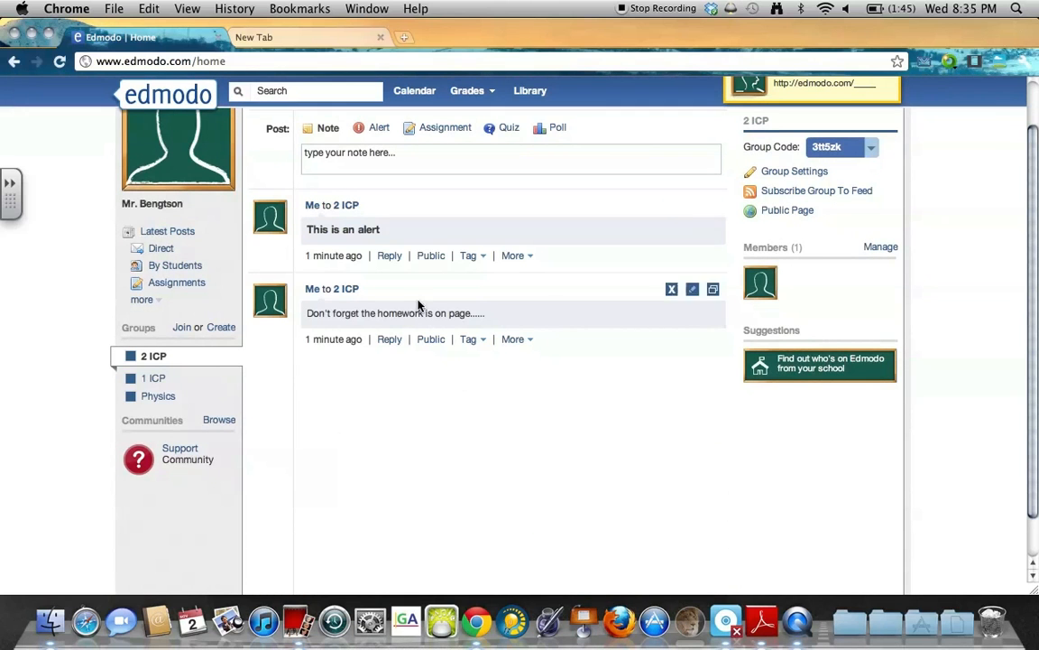
{"action": "scroll", "coordinate": [465, 151], "scroll_direction": "up", "scroll_amount": 3}
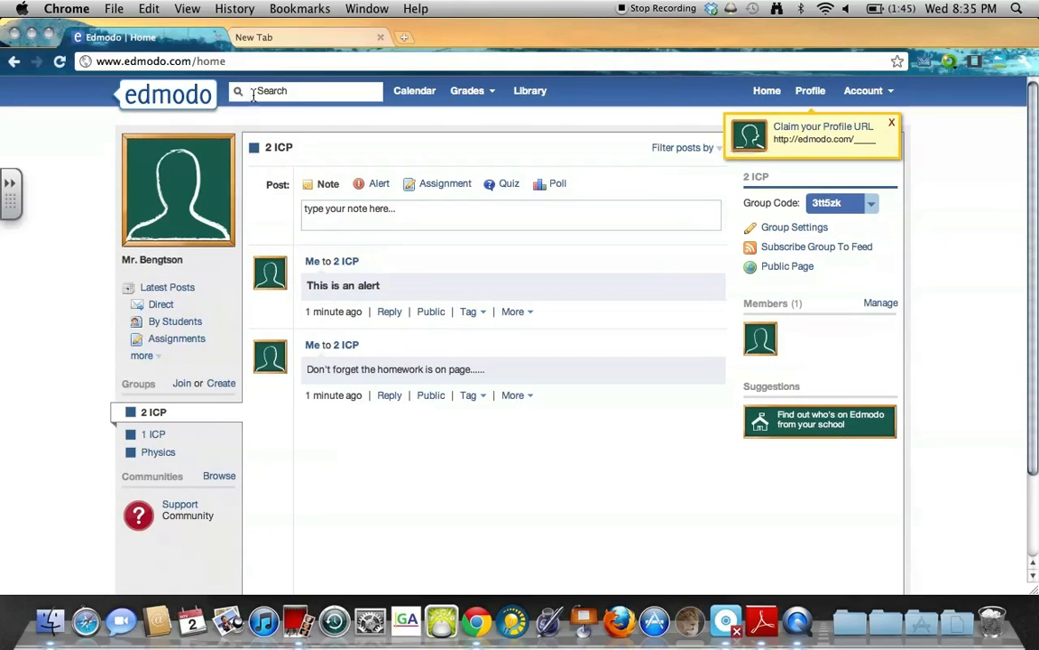
Start assignment 'HW 3' described 'Download and resubmit by noon tomorrow.'.
{"action": "left_click", "coordinate": [452, 187]}
{"action": "left_click", "coordinate": [451, 206]}
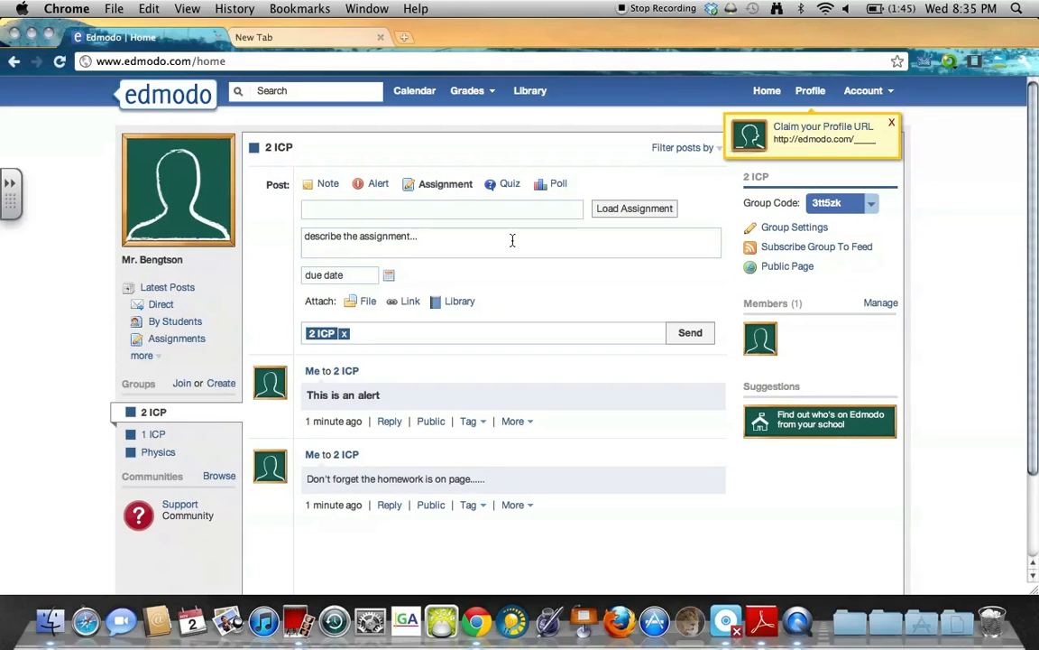
{"action": "type", "text": "HW 3"}
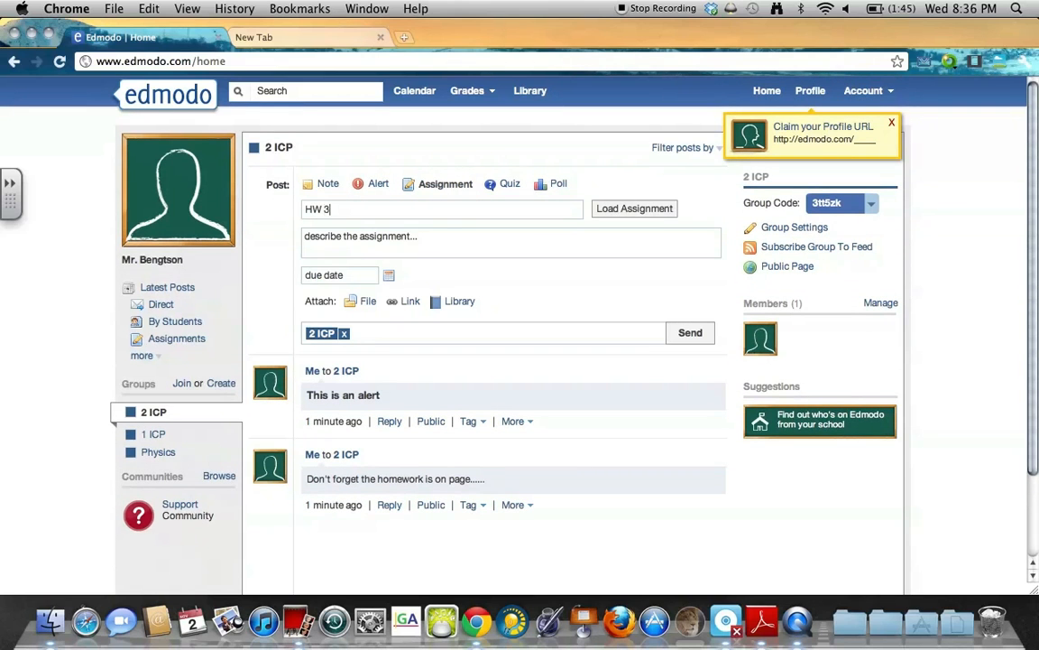
{"action": "left_click", "coordinate": [488, 255]}
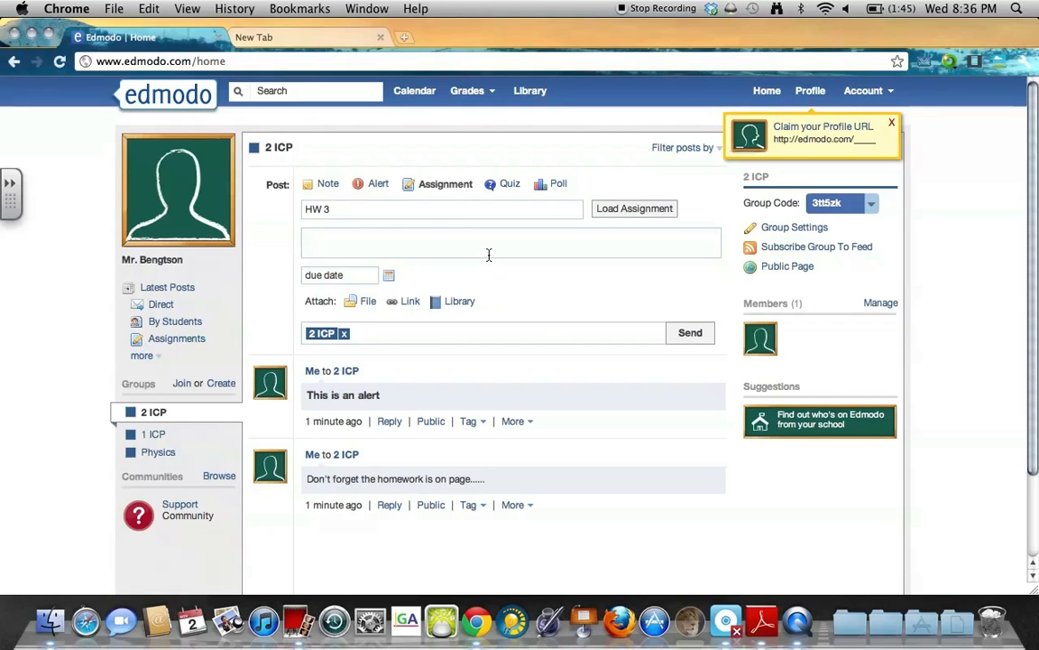
{"action": "type", "text": "Download and res"}
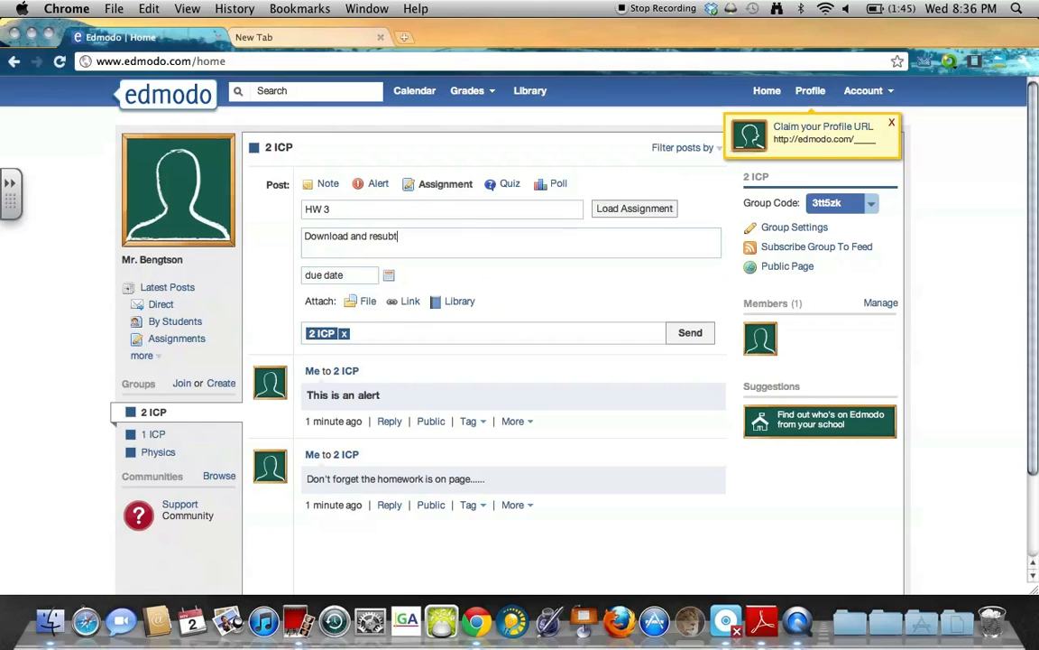
{"action": "type", "text": "ubmit by noon tomorrow."}
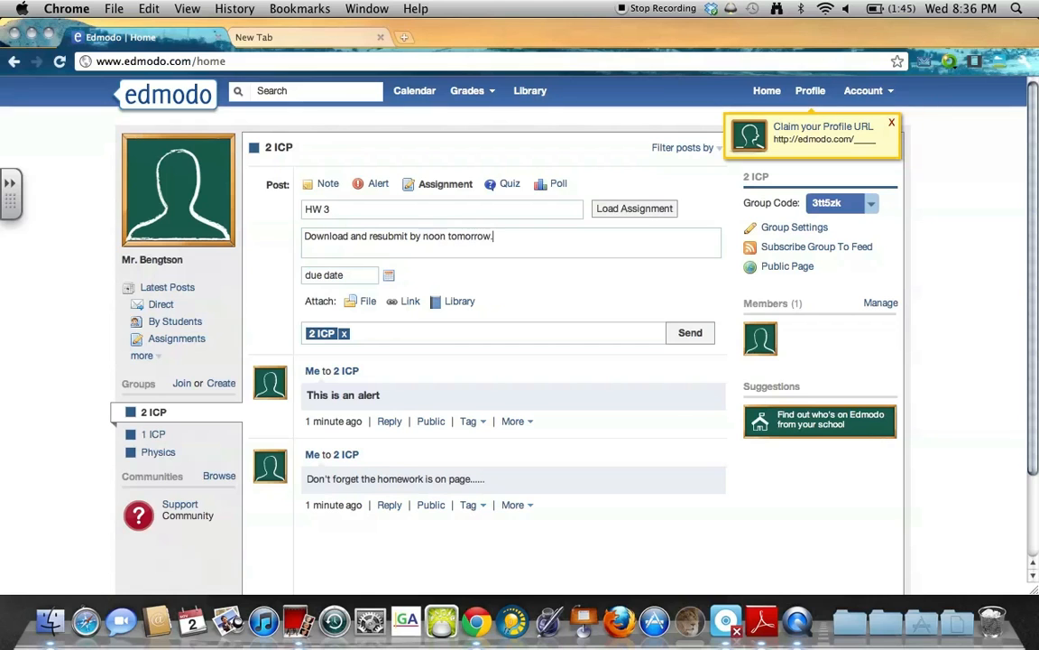
{"action": "triple_click", "coordinate": [405, 235]}
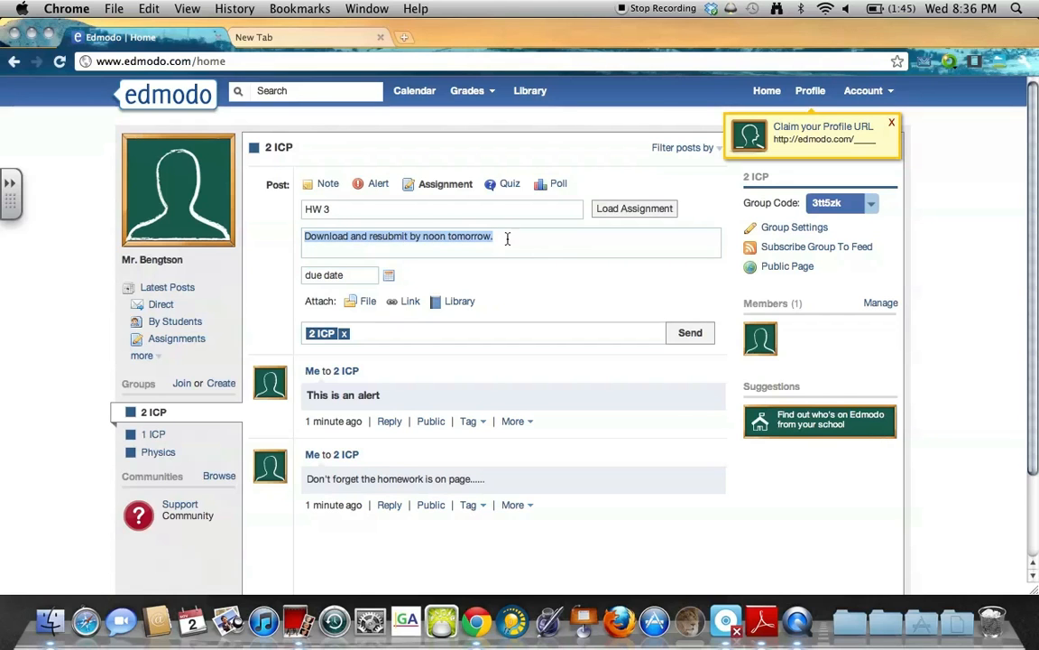
{"action": "left_click", "coordinate": [398, 253]}
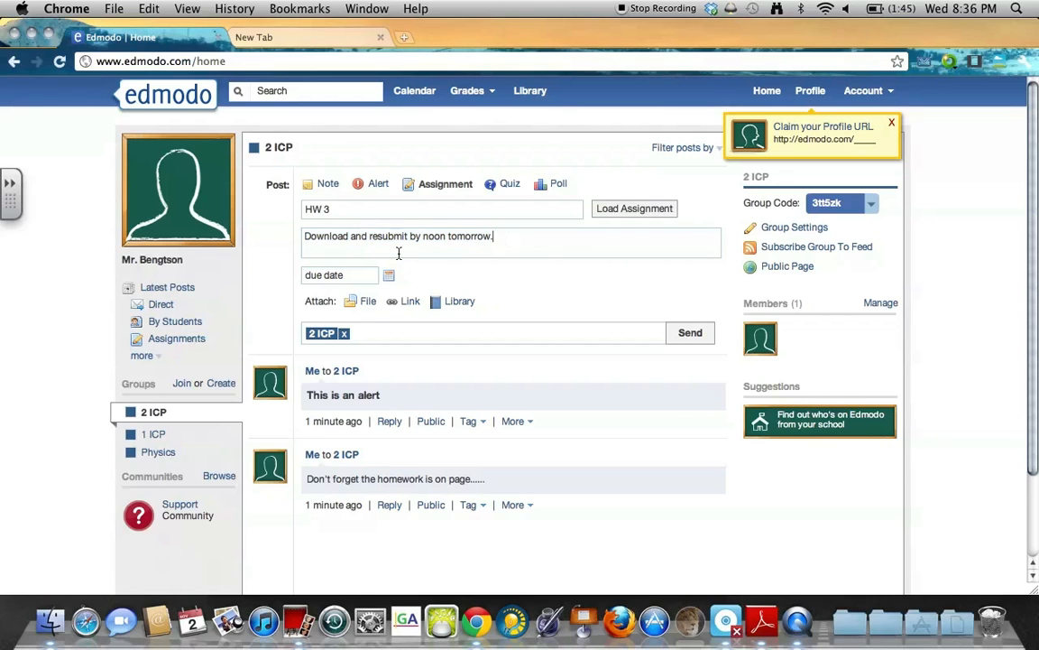
Set the HW 3 due date to November 9, 2011 and bring up the file chooser.
{"action": "left_click", "coordinate": [353, 276]}
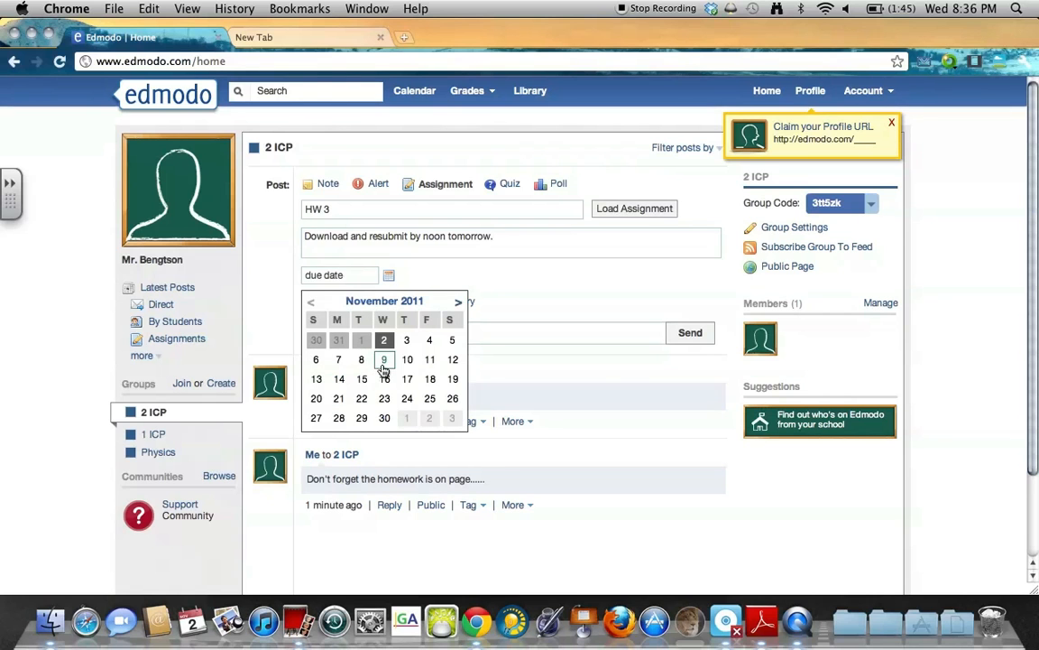
{"action": "left_click", "coordinate": [384, 361]}
{"action": "left_click", "coordinate": [388, 275]}
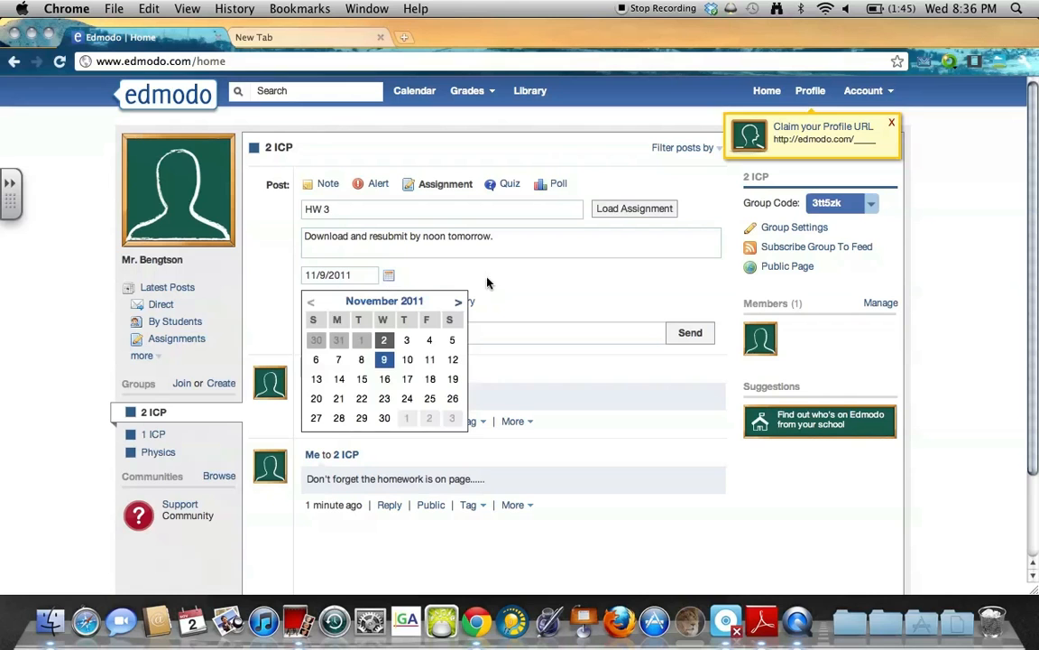
{"action": "left_click", "coordinate": [442, 283]}
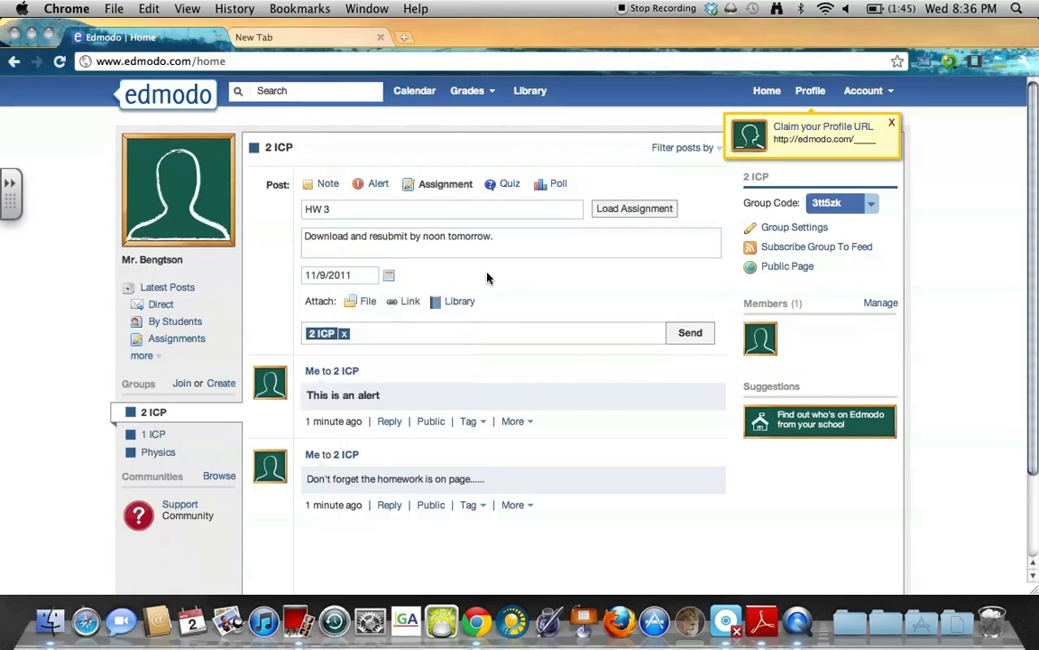
{"action": "left_click", "coordinate": [369, 302]}
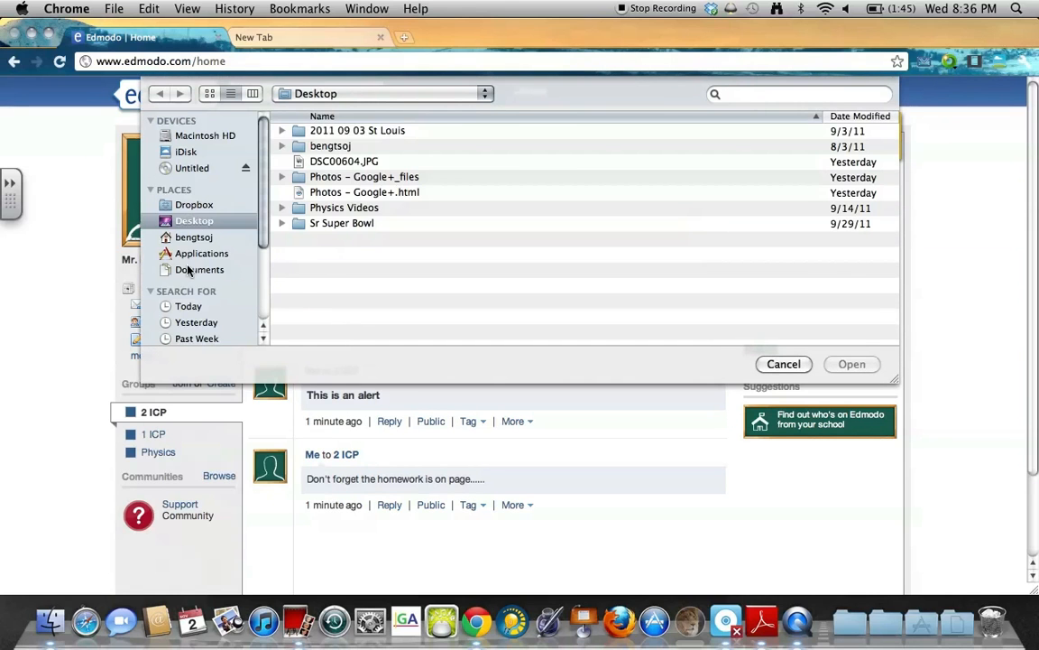
Attach 1D Collisions PhET Lab.docx from Downloads to HW 3 and send it to 2 ICP.
{"action": "left_click", "coordinate": [180, 238]}
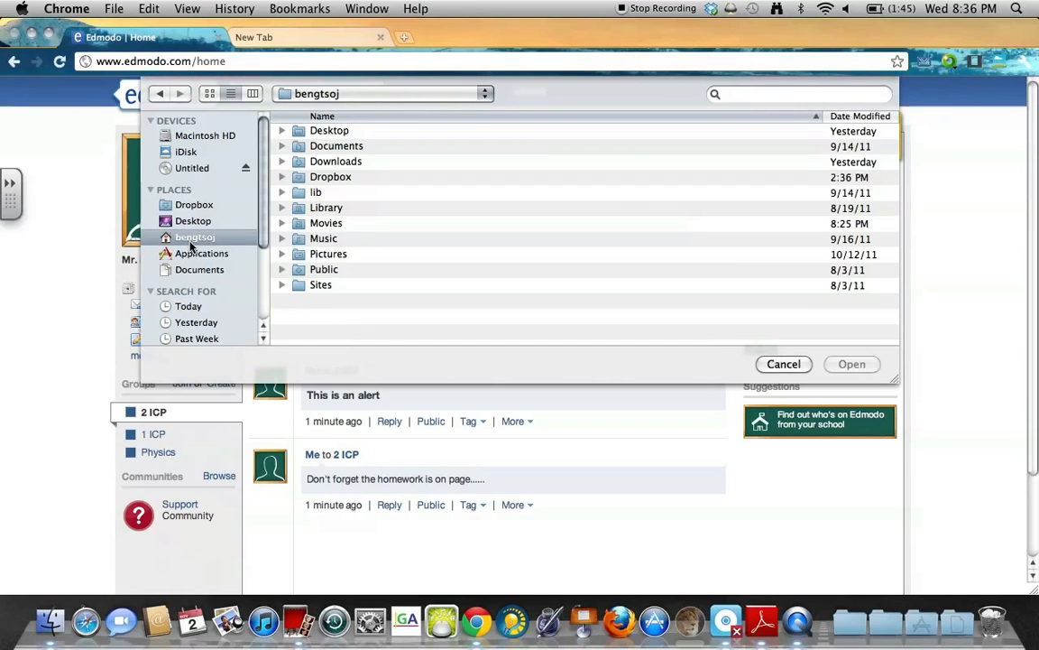
{"action": "double_click", "coordinate": [341, 161]}
{"action": "scroll", "coordinate": [377, 186], "scroll_direction": "down", "scroll_amount": 3}
{"action": "scroll", "coordinate": [377, 186], "scroll_direction": "up", "scroll_amount": 3}
{"action": "left_click", "coordinate": [341, 131]}
{"action": "double_click", "coordinate": [341, 132]}
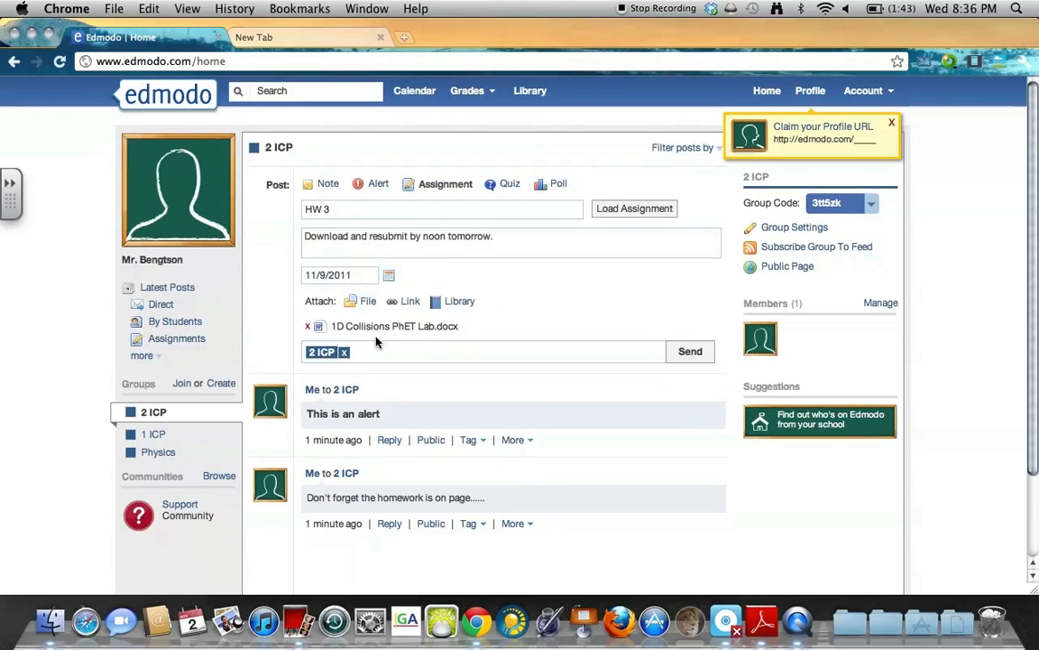
{"action": "left_click", "coordinate": [697, 359]}
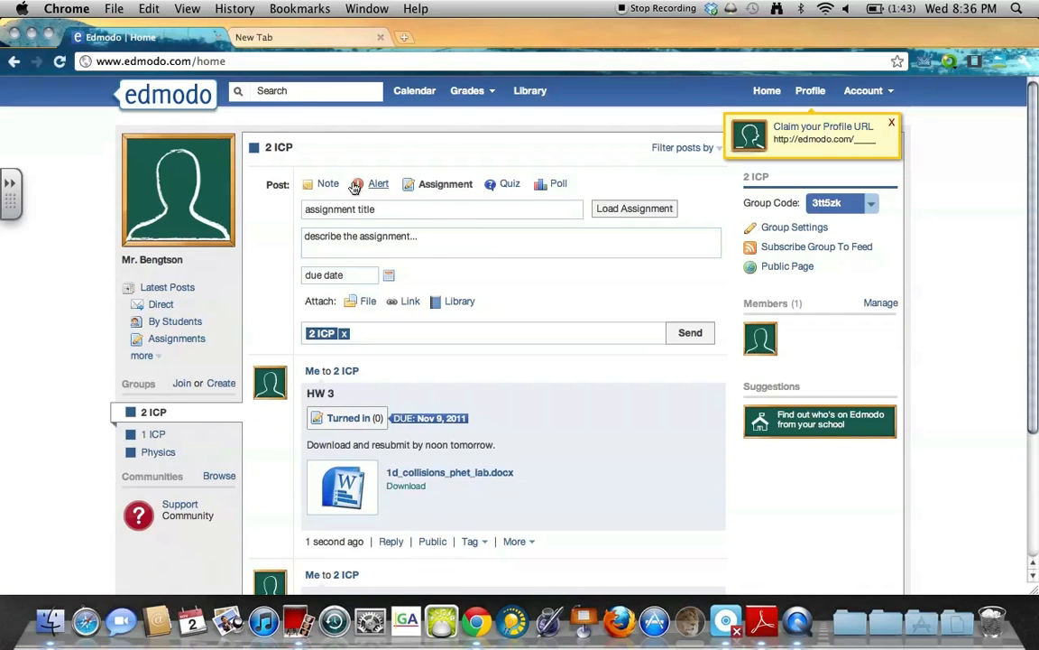
{"action": "scroll", "coordinate": [640, 394], "scroll_direction": "down", "scroll_amount": 3}
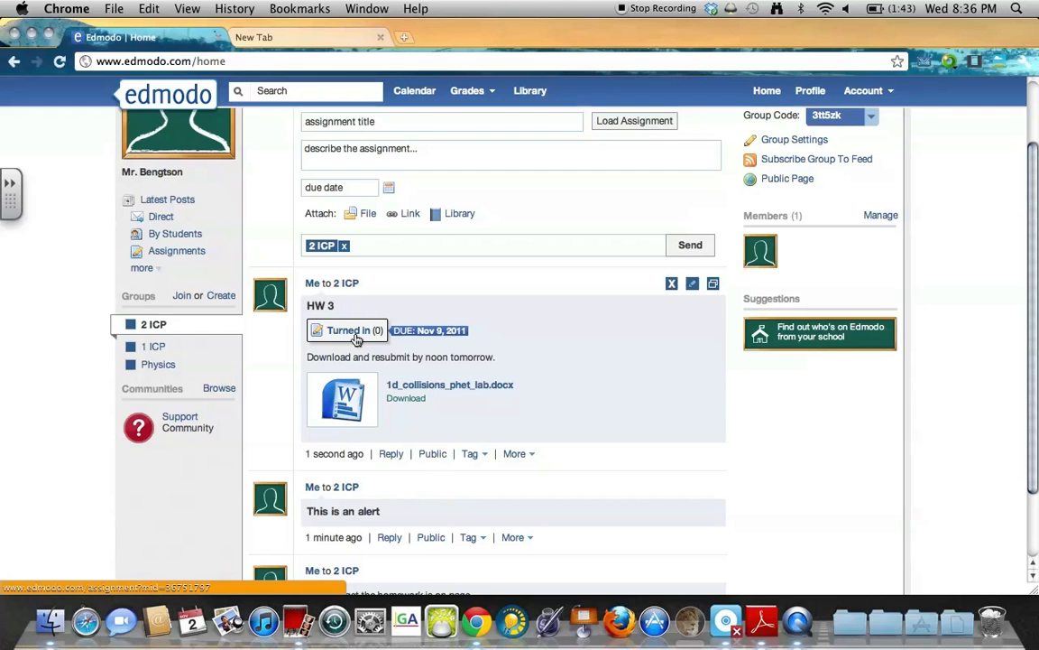
Open 1d_collisions_phet_lab.docx in Word, scroll to its data table, then close it.
{"action": "left_click", "coordinate": [433, 388]}
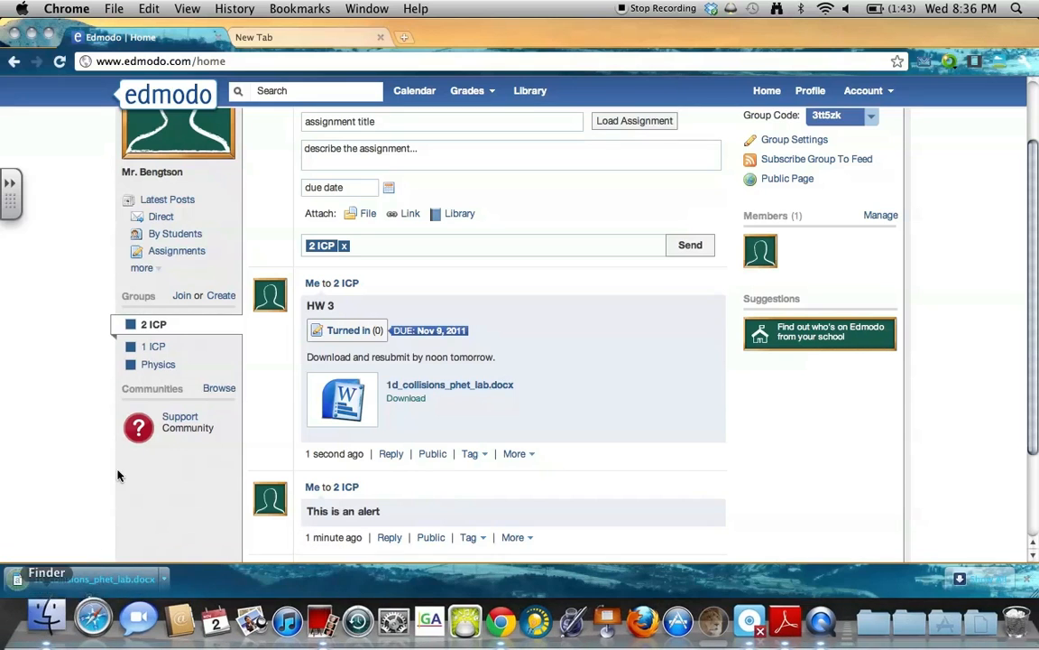
{"action": "left_click", "coordinate": [108, 579]}
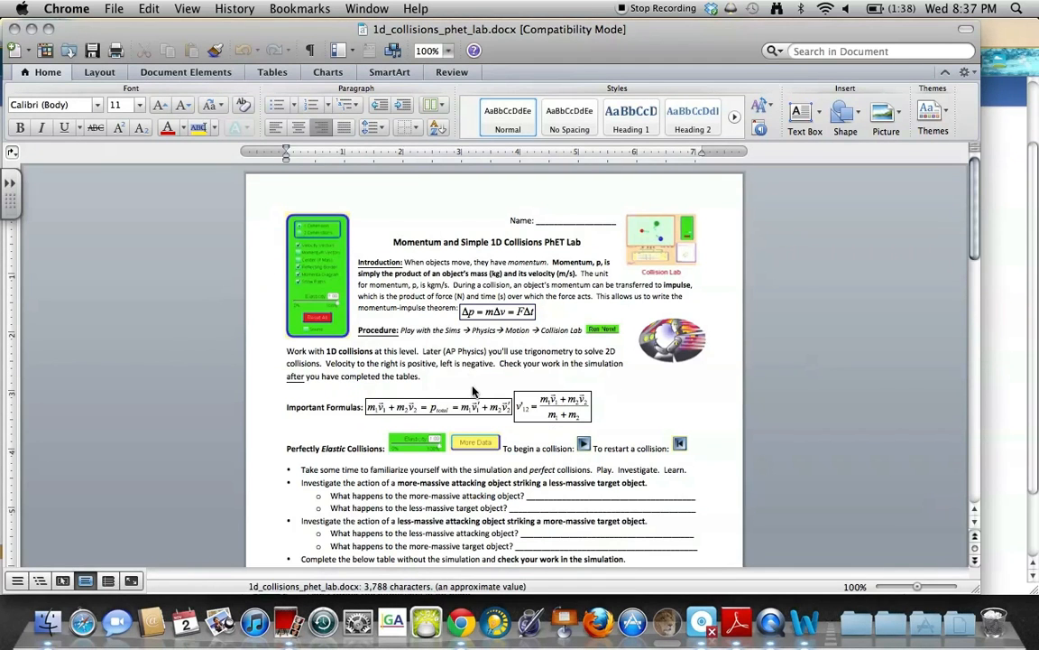
{"action": "scroll", "coordinate": [473, 391], "scroll_direction": "down", "scroll_amount": 5}
{"action": "scroll", "coordinate": [495, 360], "scroll_direction": "down", "scroll_amount": 10}
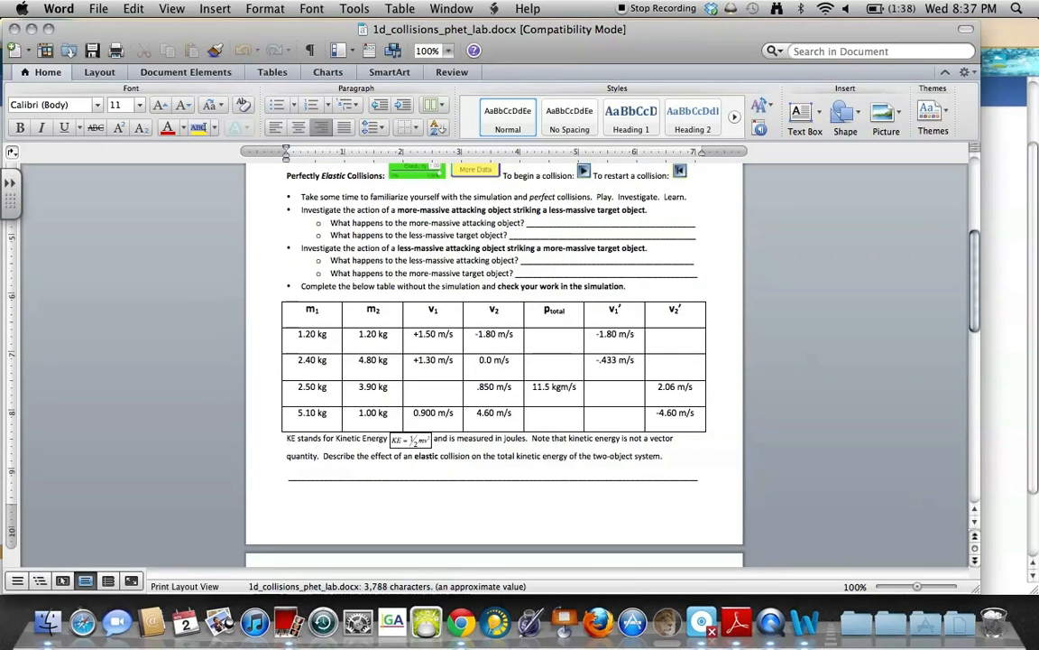
{"action": "scroll", "coordinate": [554, 336], "scroll_direction": "down", "scroll_amount": 2}
{"action": "left_click", "coordinate": [554, 335]}
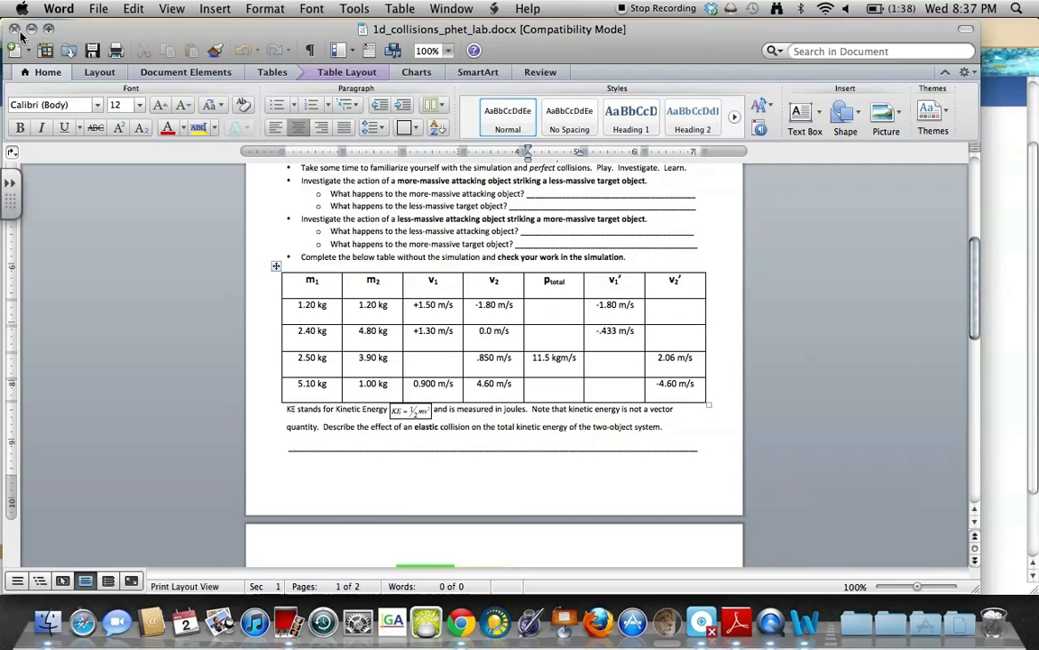
{"action": "left_click", "coordinate": [28, 30]}
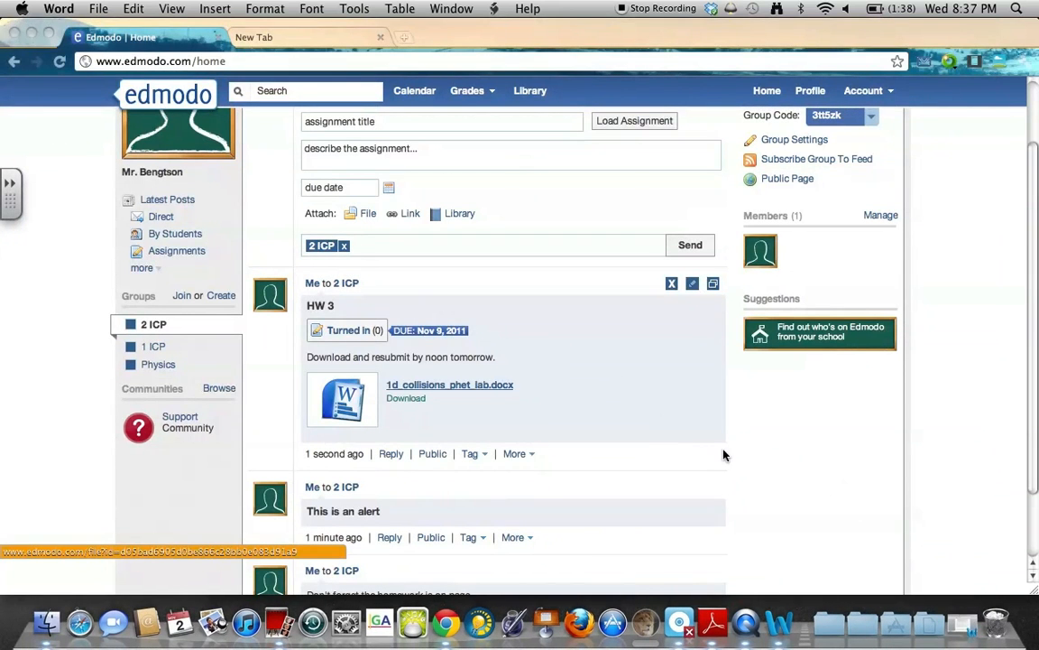
View the HW 3 assignment page with its lab file and no 2 ICP users yet.
{"action": "left_click", "coordinate": [335, 330]}
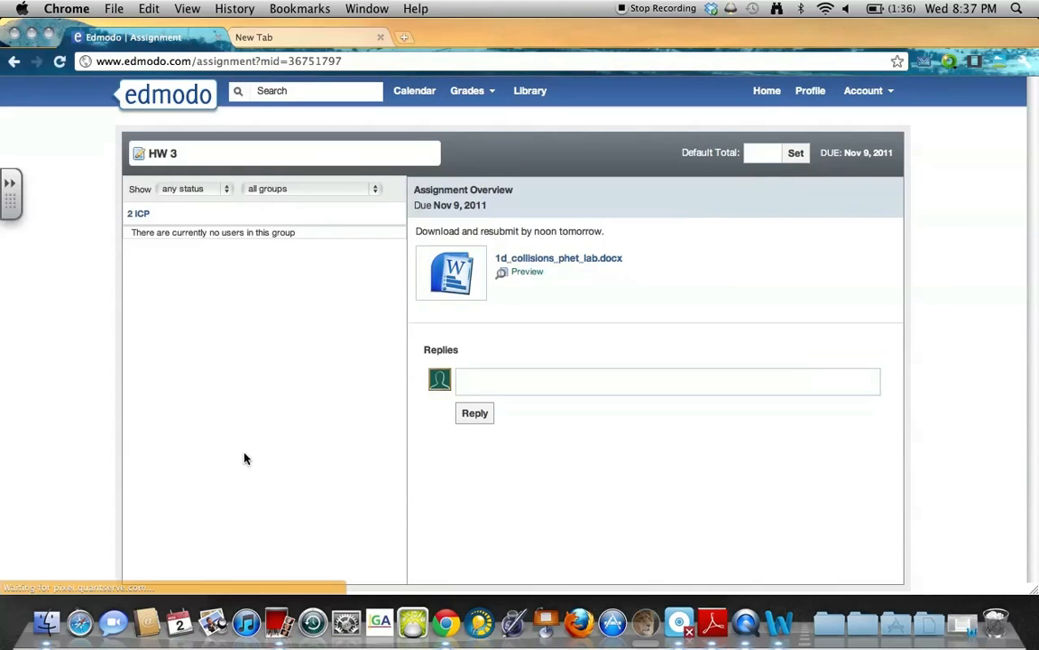
{"action": "left_click_drag", "start_coordinate": [244, 238], "coordinate": [254, 445]}
{"action": "left_click", "coordinate": [249, 191]}
{"action": "left_click", "coordinate": [232, 424]}
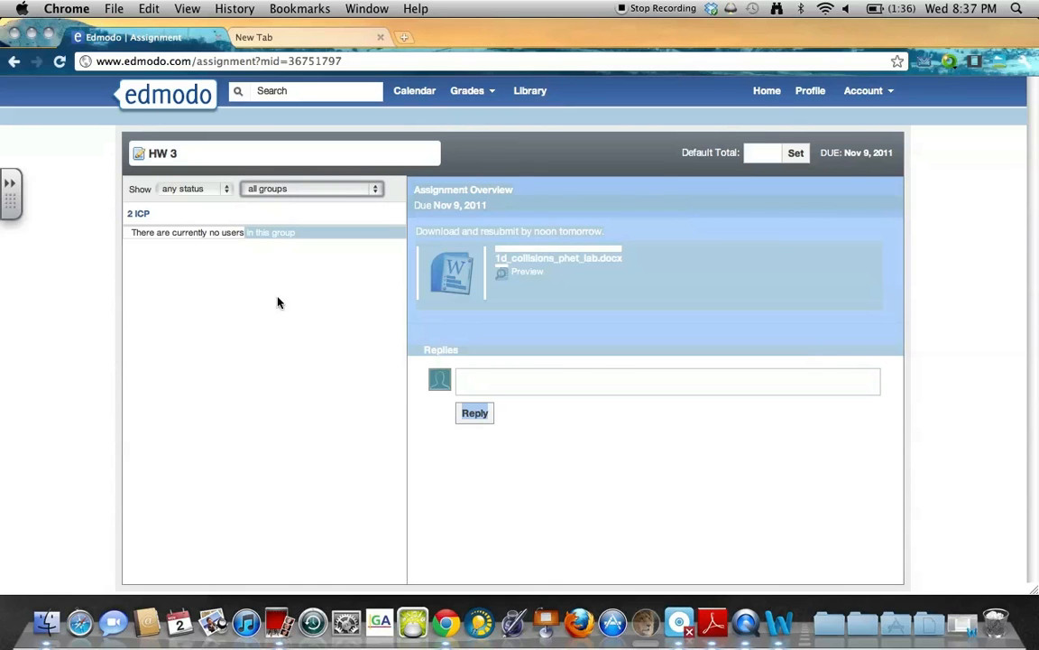
{"action": "left_click", "coordinate": [376, 394]}
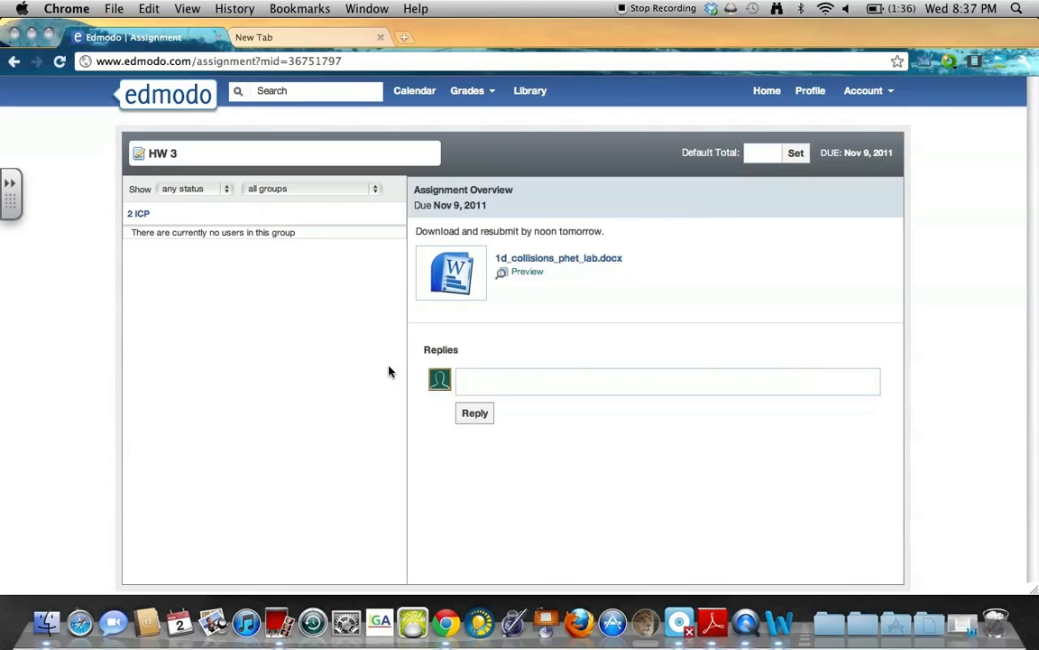
{"action": "left_click", "coordinate": [527, 273]}
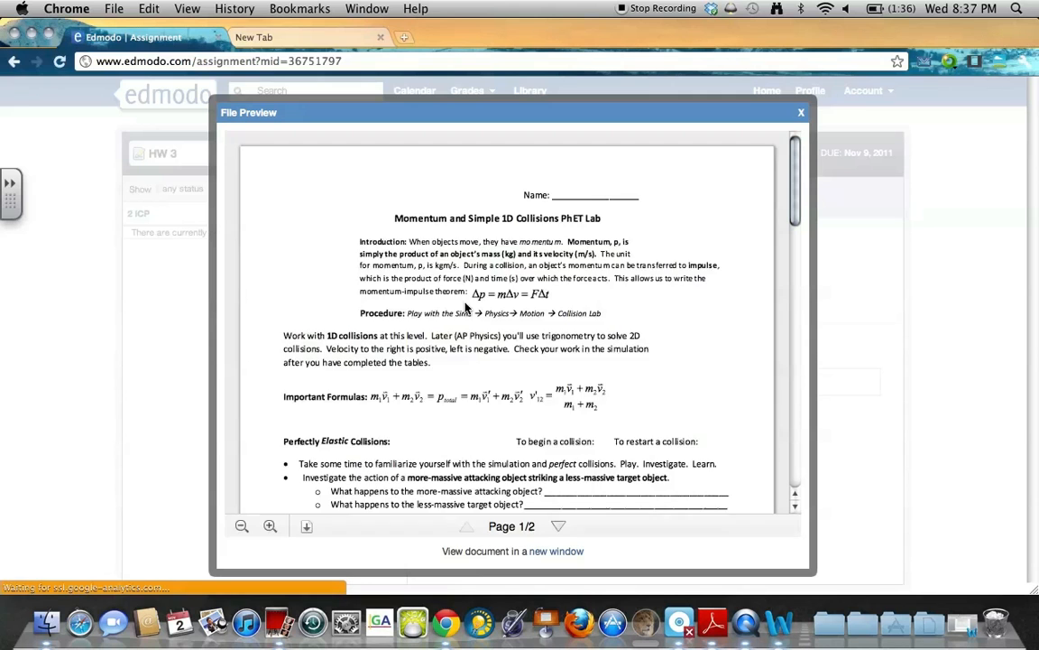
{"action": "scroll", "coordinate": [466, 332], "scroll_direction": "down", "scroll_amount": 15}
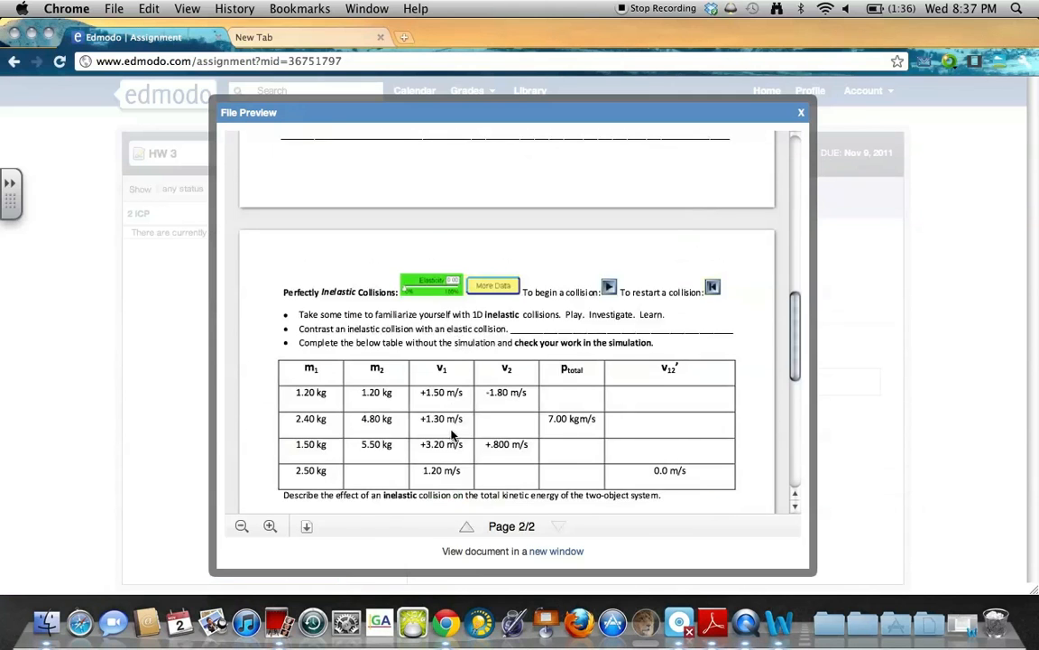
{"action": "left_click", "coordinate": [800, 114]}
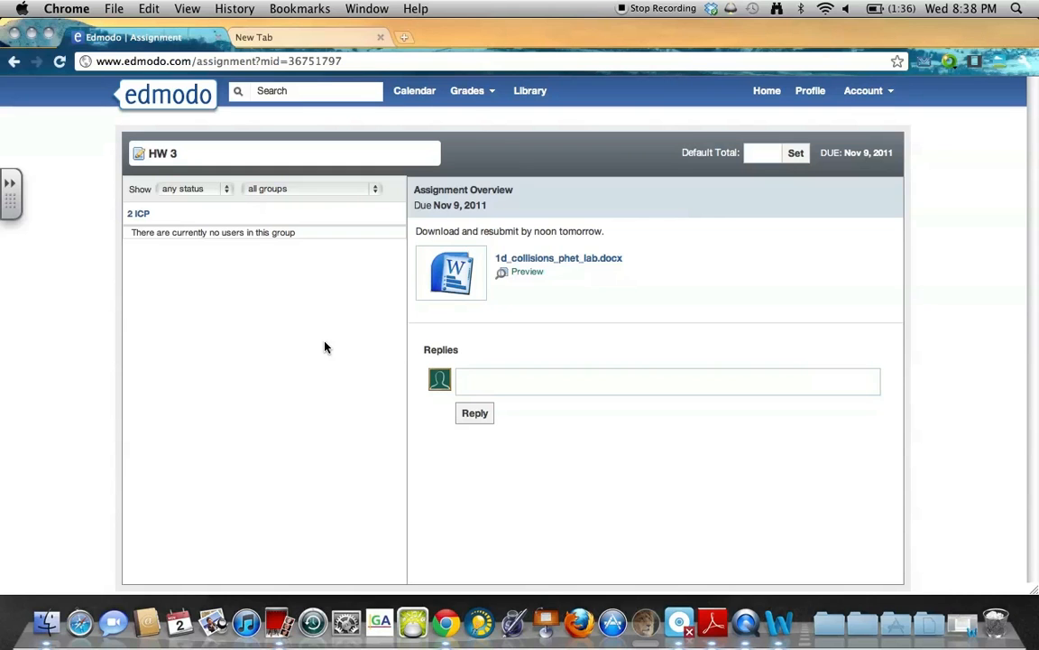
{"action": "left_click_drag", "start_coordinate": [296, 233], "coordinate": [130, 233]}
{"action": "left_click", "coordinate": [788, 280]}
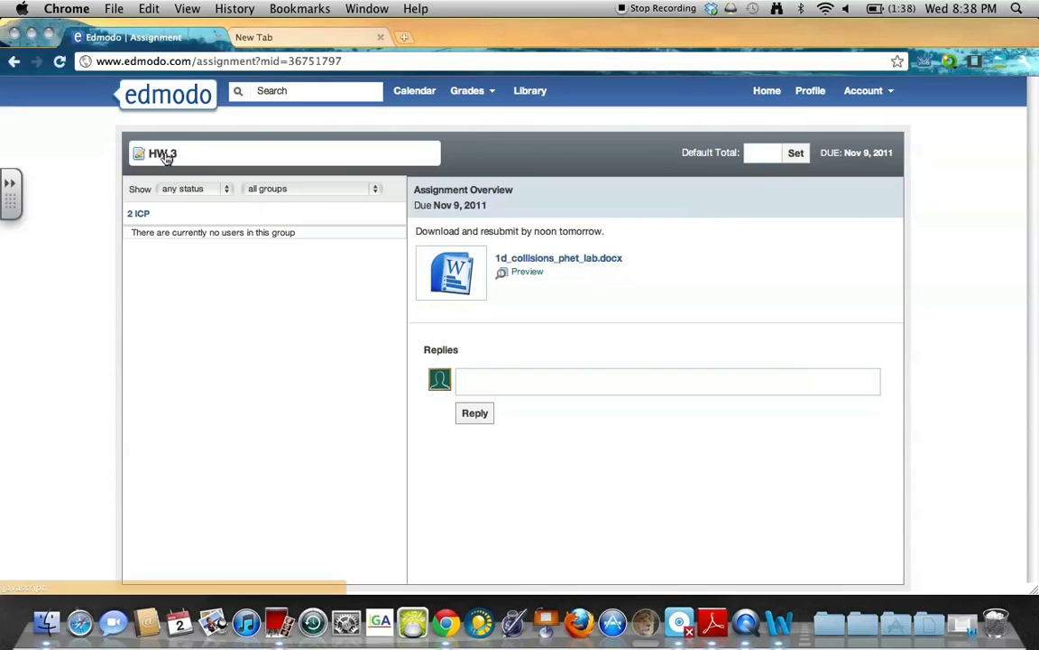
From Home, glance at the Grades menu, then open the November 2011 calendar.
{"action": "left_click", "coordinate": [177, 114]}
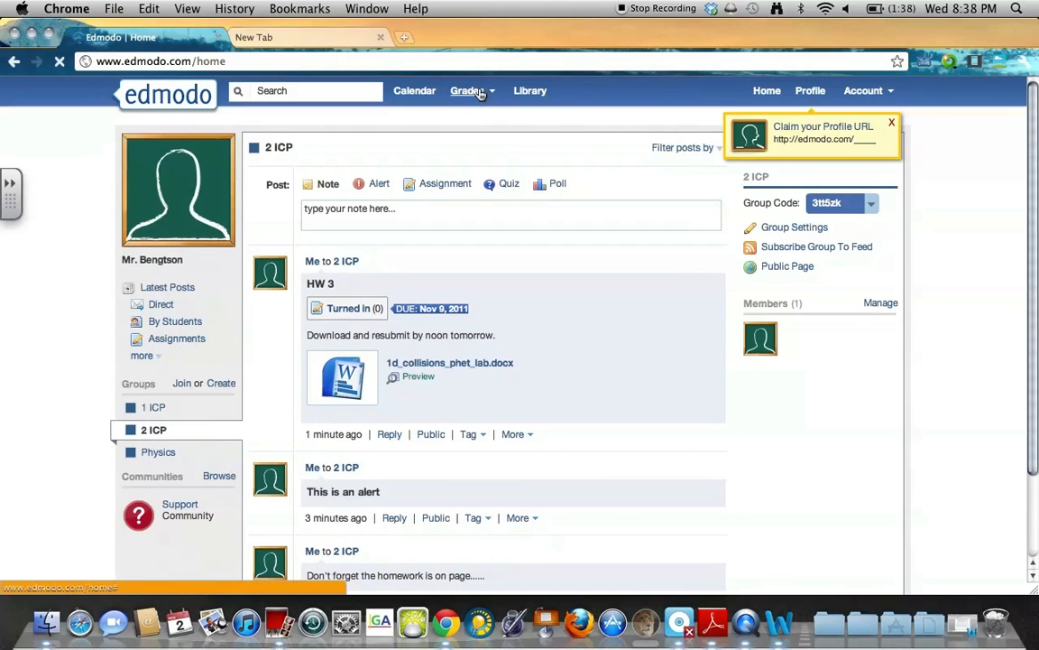
{"action": "left_click", "coordinate": [481, 94]}
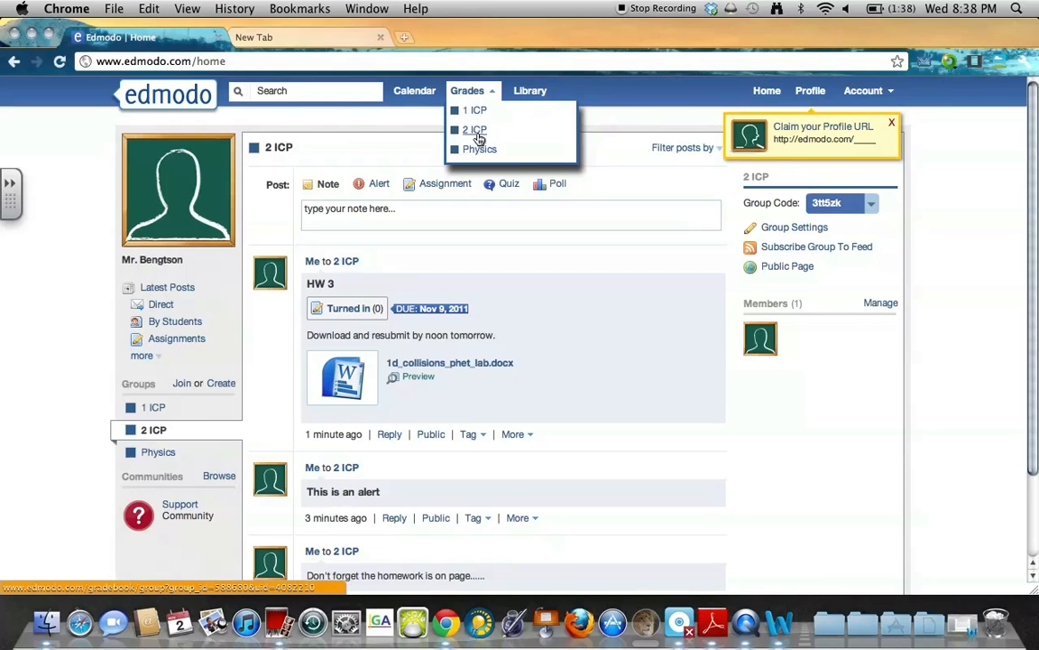
{"action": "left_click", "coordinate": [275, 211]}
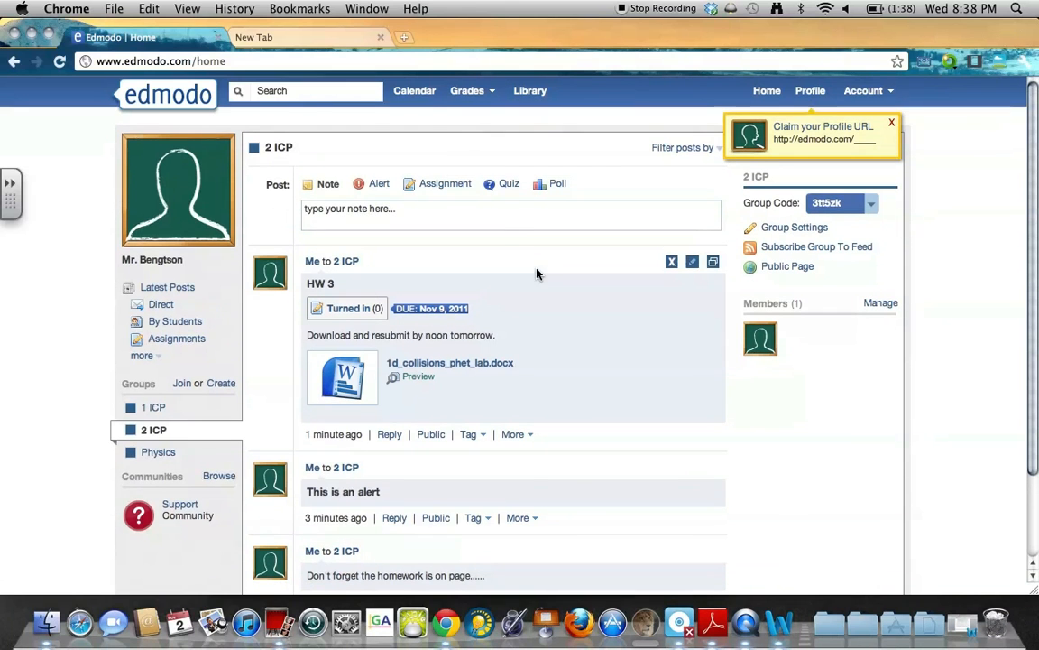
{"action": "left_click", "coordinate": [413, 96]}
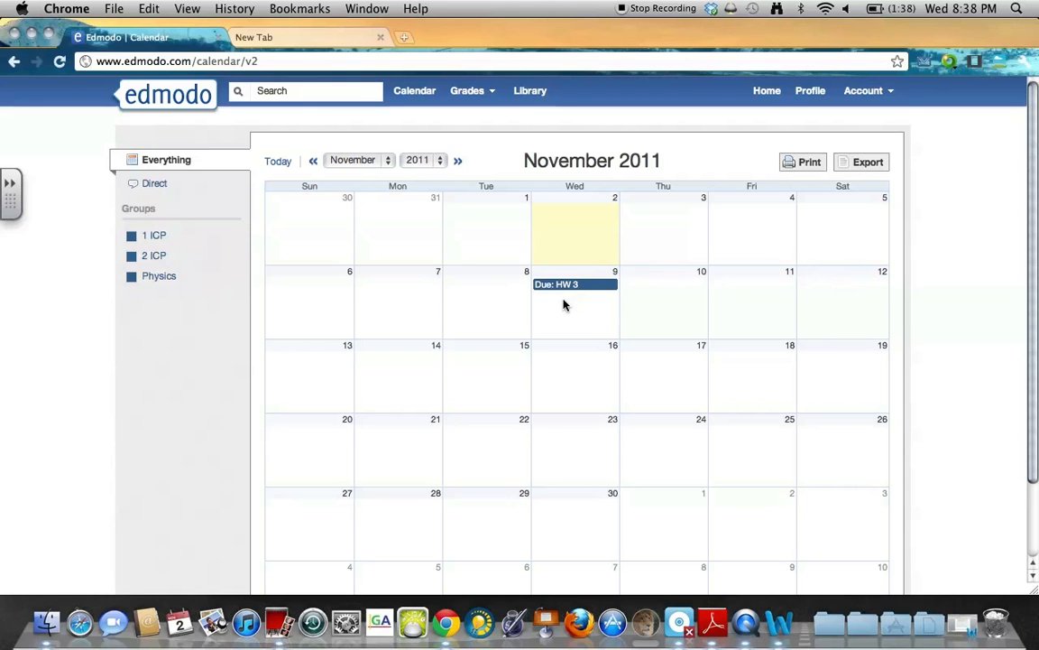
Filter the calendar to 1 ICP, then 2 ICP, and check the Due: HW 3 event.
{"action": "left_click", "coordinate": [153, 237]}
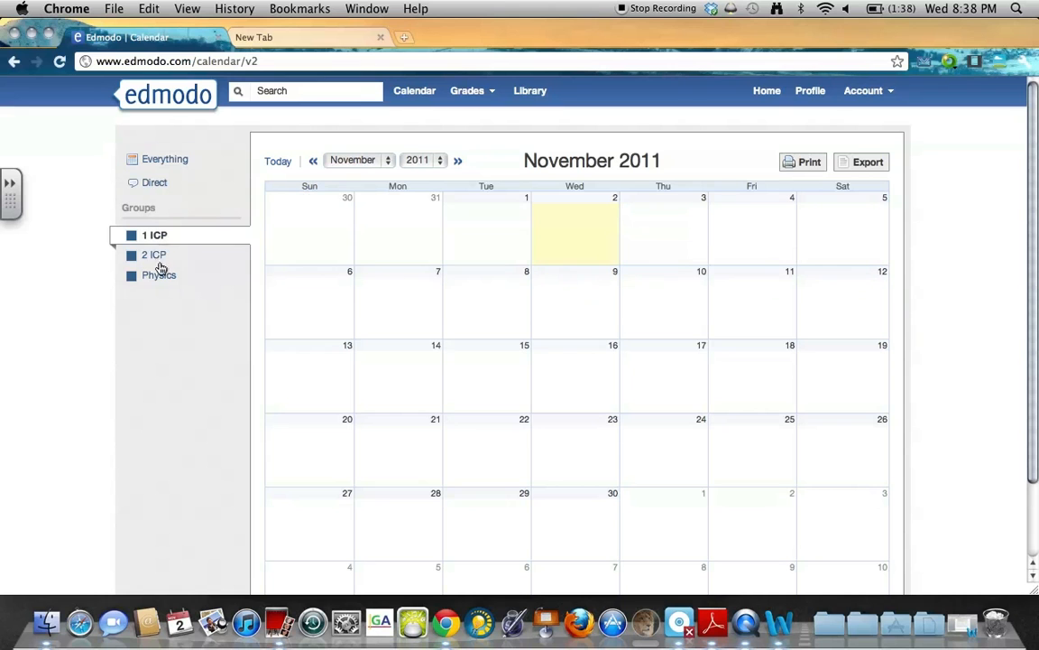
{"action": "left_click", "coordinate": [159, 256]}
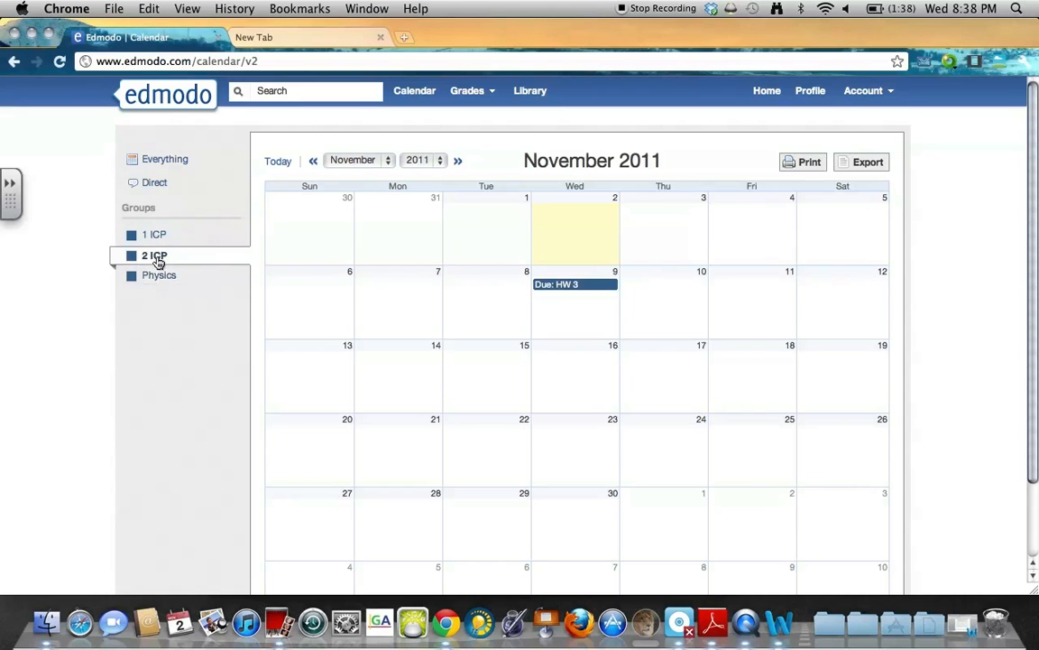
{"action": "left_click", "coordinate": [570, 287]}
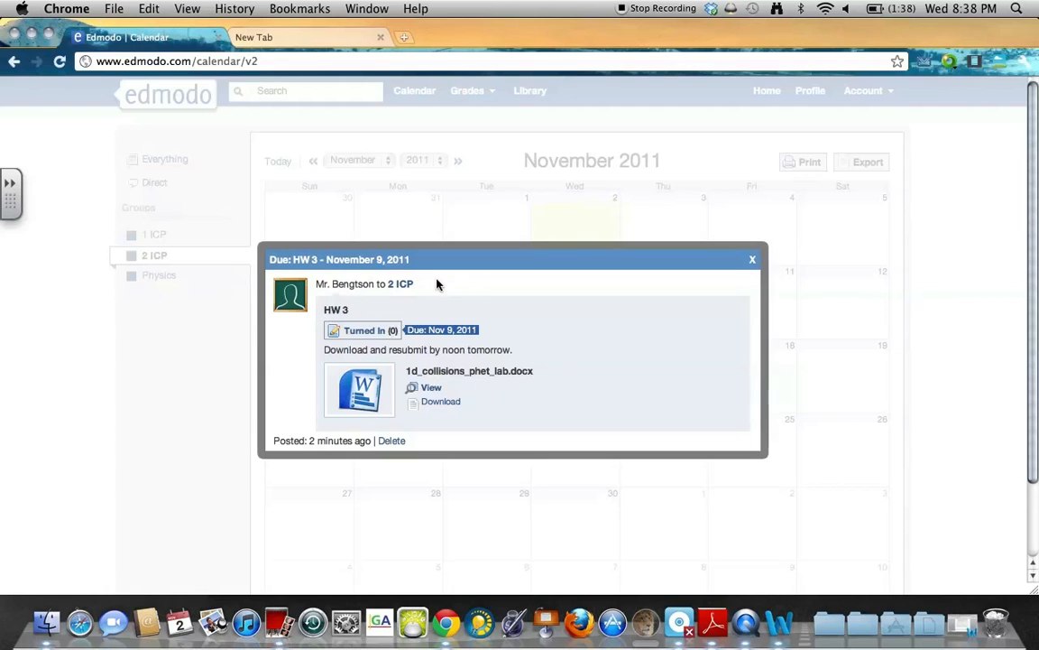
{"action": "left_click", "coordinate": [748, 258]}
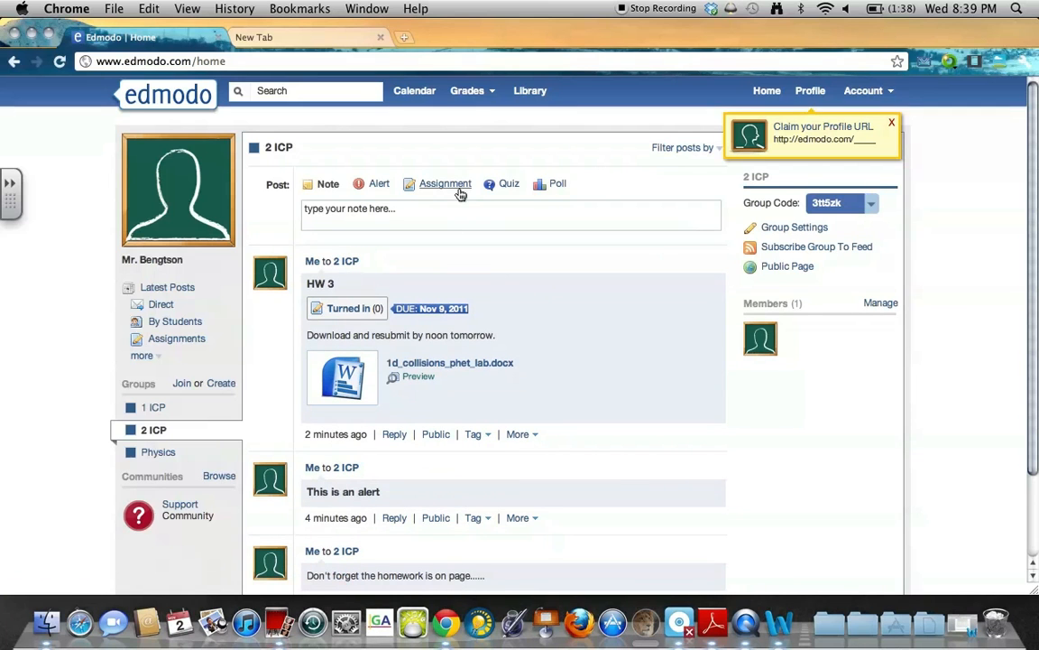
Start a brand-new quiz from the post box after finding no saved quizzes to load.
{"action": "left_click", "coordinate": [507, 186]}
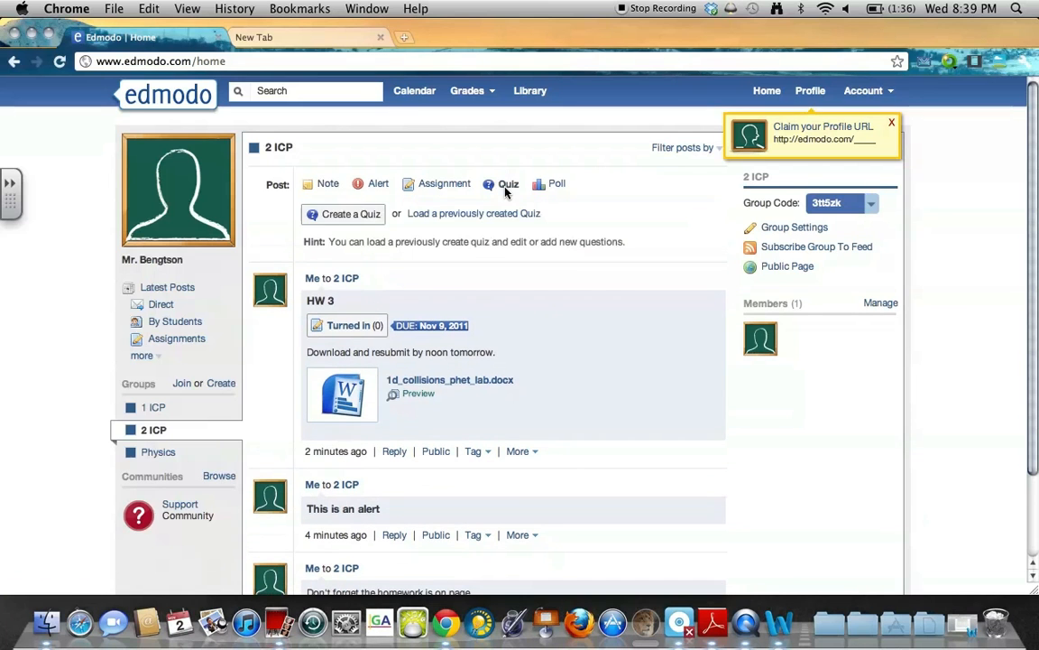
{"action": "left_click", "coordinate": [433, 216]}
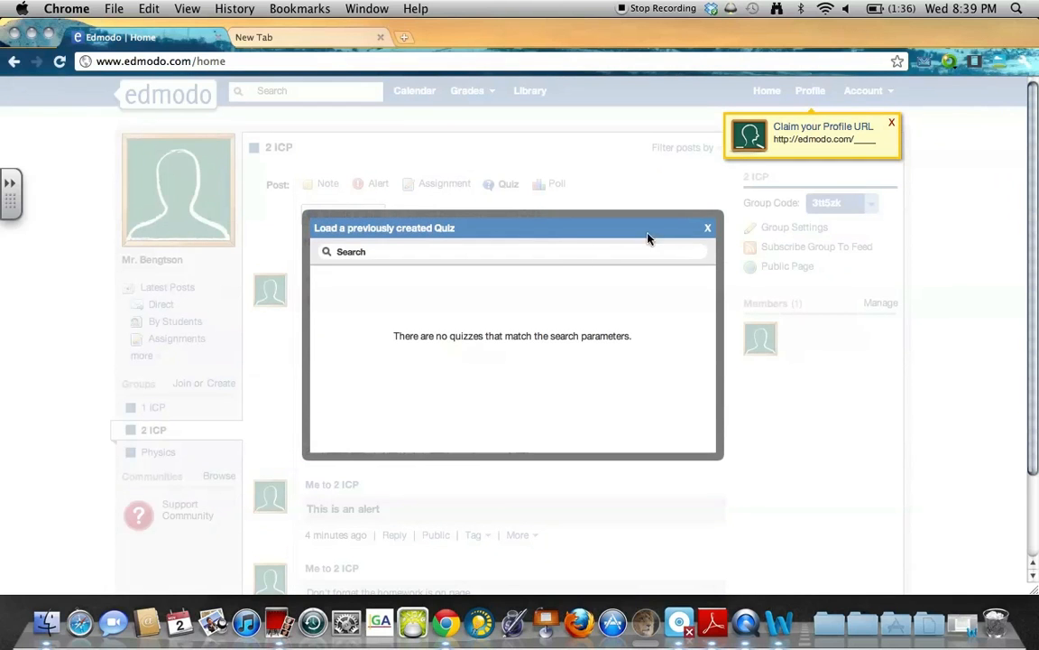
{"action": "left_click", "coordinate": [707, 231]}
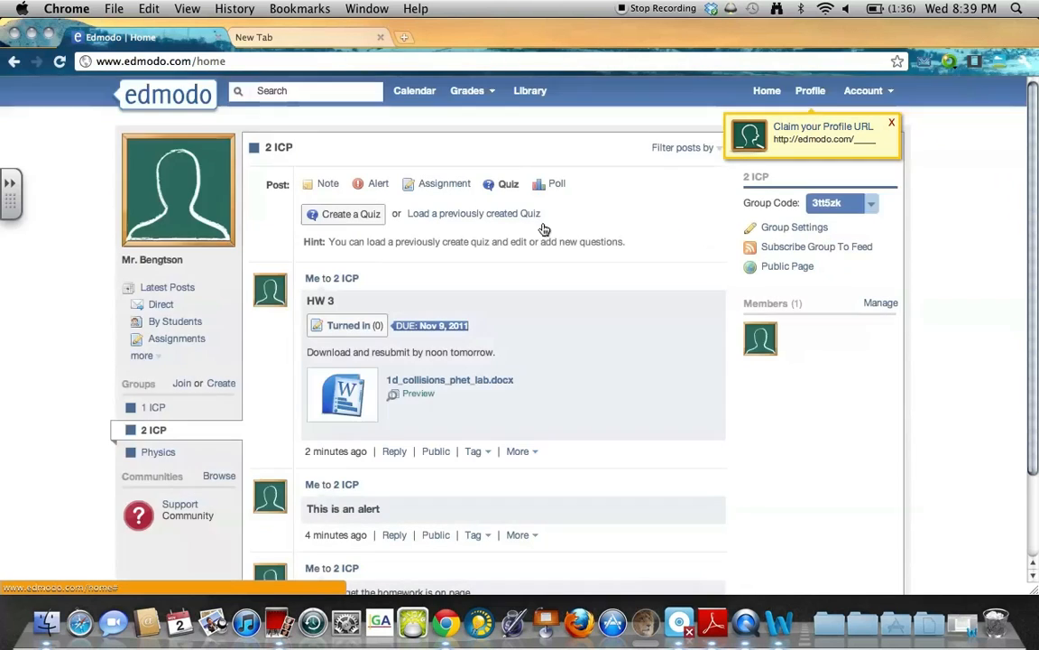
{"action": "left_click", "coordinate": [369, 217]}
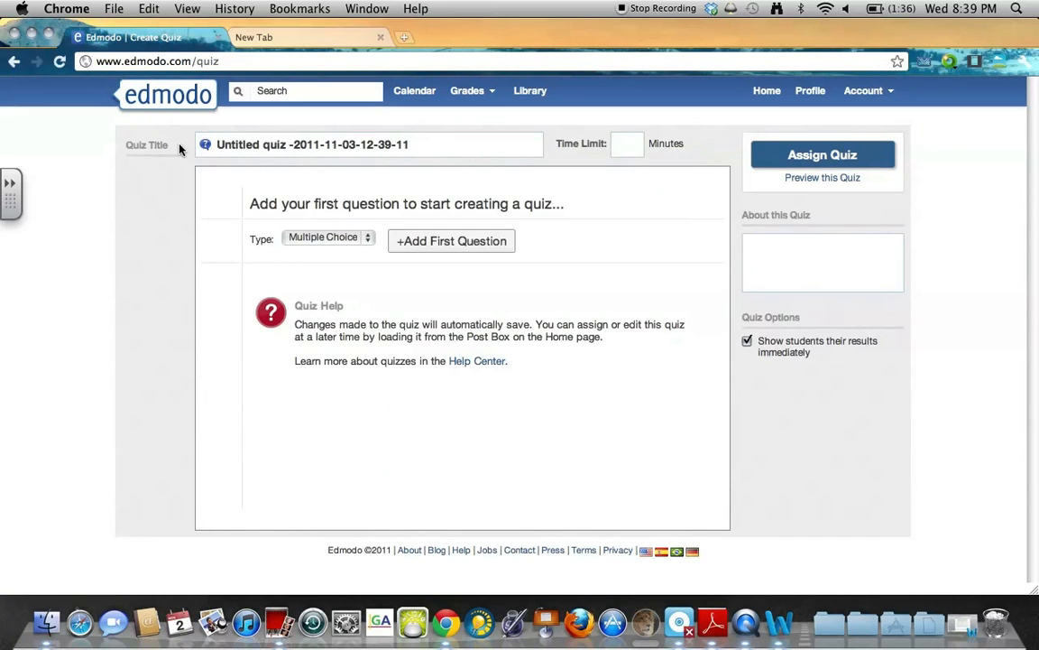
Title the quiz 'Quiz 1' with a 60-minute time limit.
{"action": "left_click", "coordinate": [234, 147]}
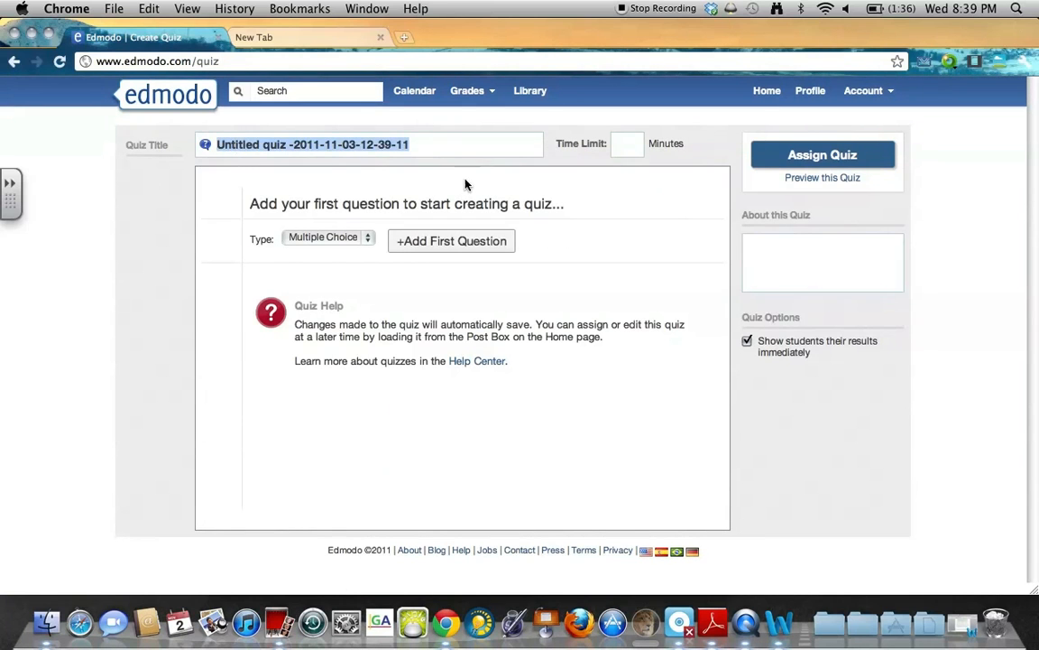
{"action": "type", "text": "Quiz 1"}
{"action": "key", "text": "Tab"}
{"action": "type", "text": "60"}
Add a multiple-choice first question with the prompt 'This is a question?'.
{"action": "left_click", "coordinate": [340, 236]}
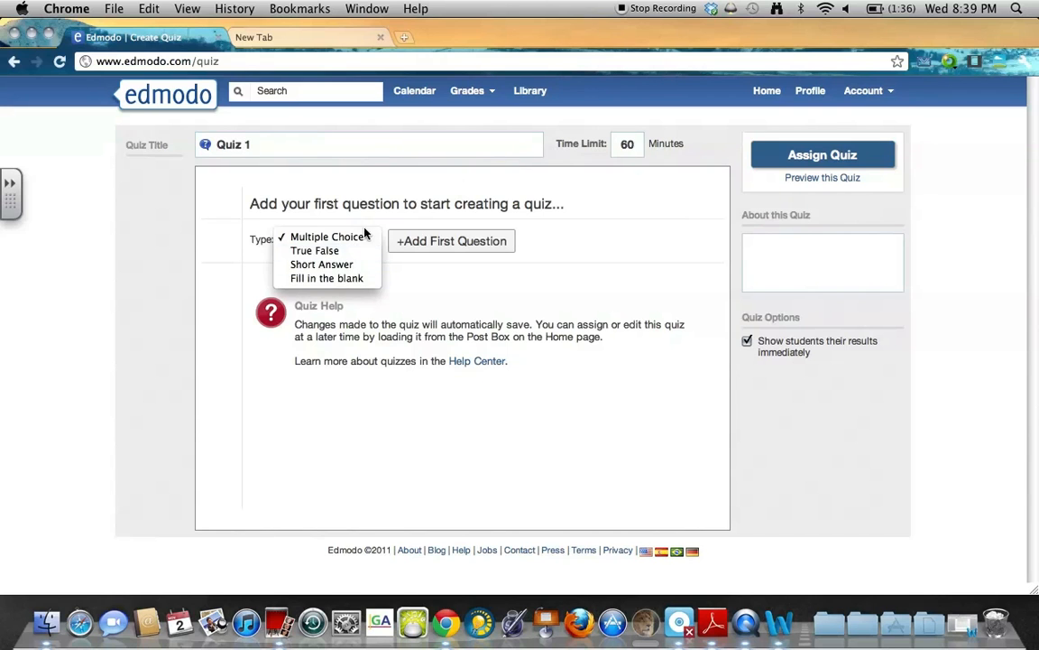
{"action": "left_click", "coordinate": [358, 230]}
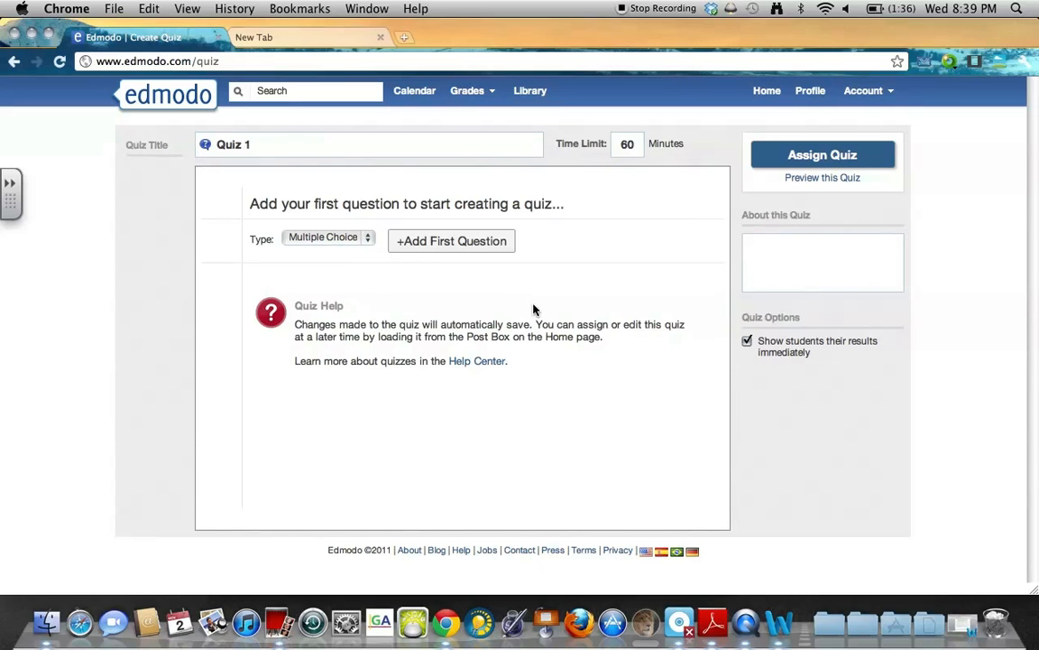
{"action": "left_click", "coordinate": [455, 239]}
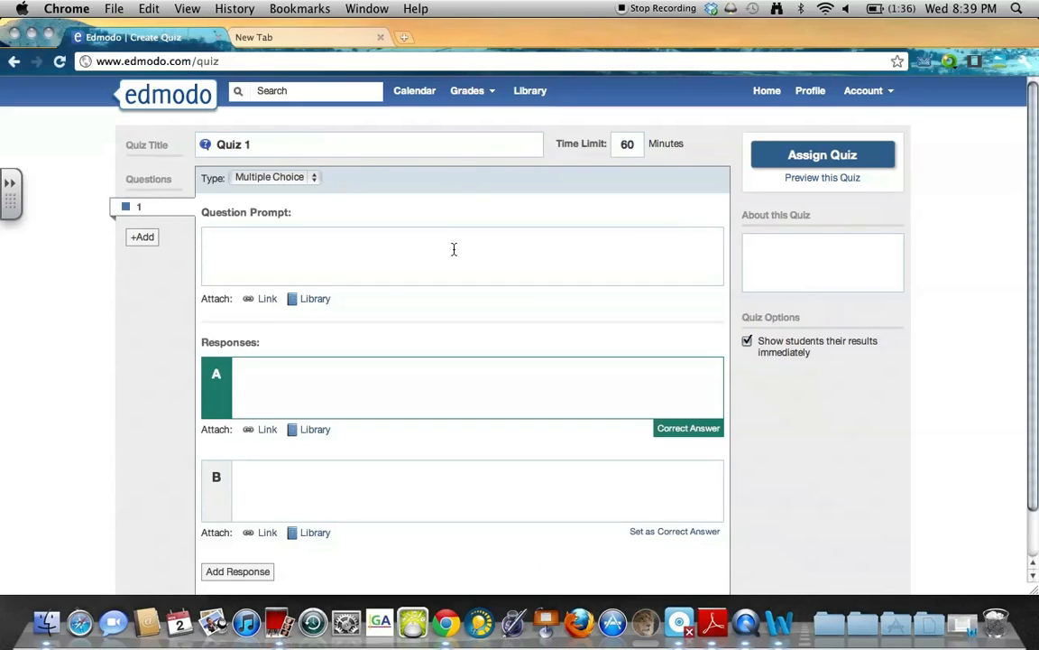
{"action": "scroll", "coordinate": [355, 297], "scroll_direction": "down", "scroll_amount": 2}
{"action": "scroll", "coordinate": [349, 334], "scroll_direction": "up", "scroll_amount": 2}
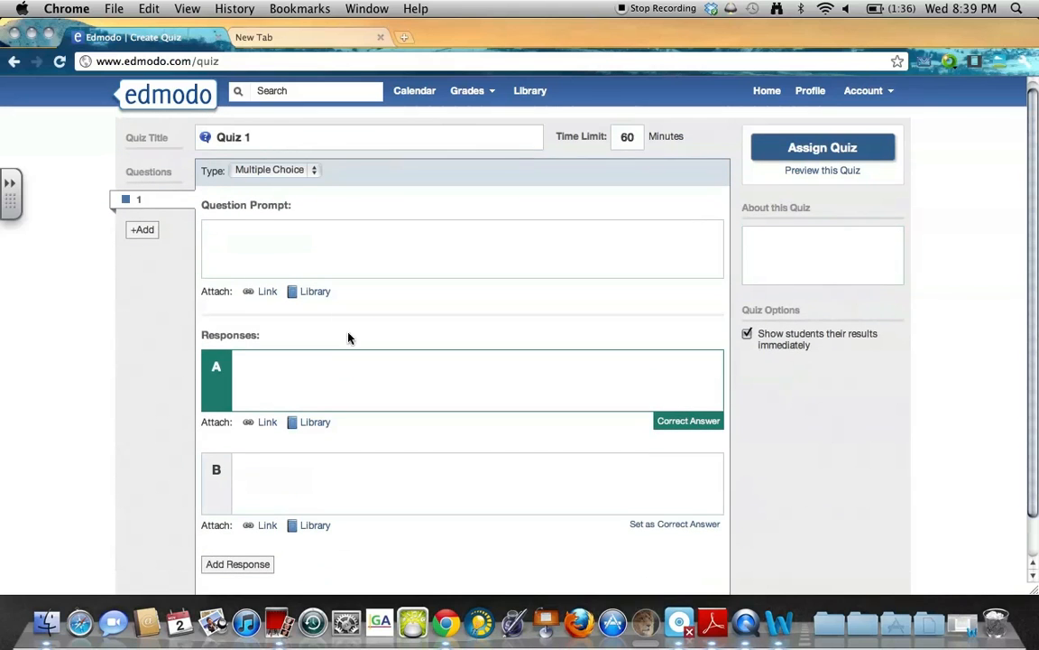
{"action": "left_click", "coordinate": [370, 406]}
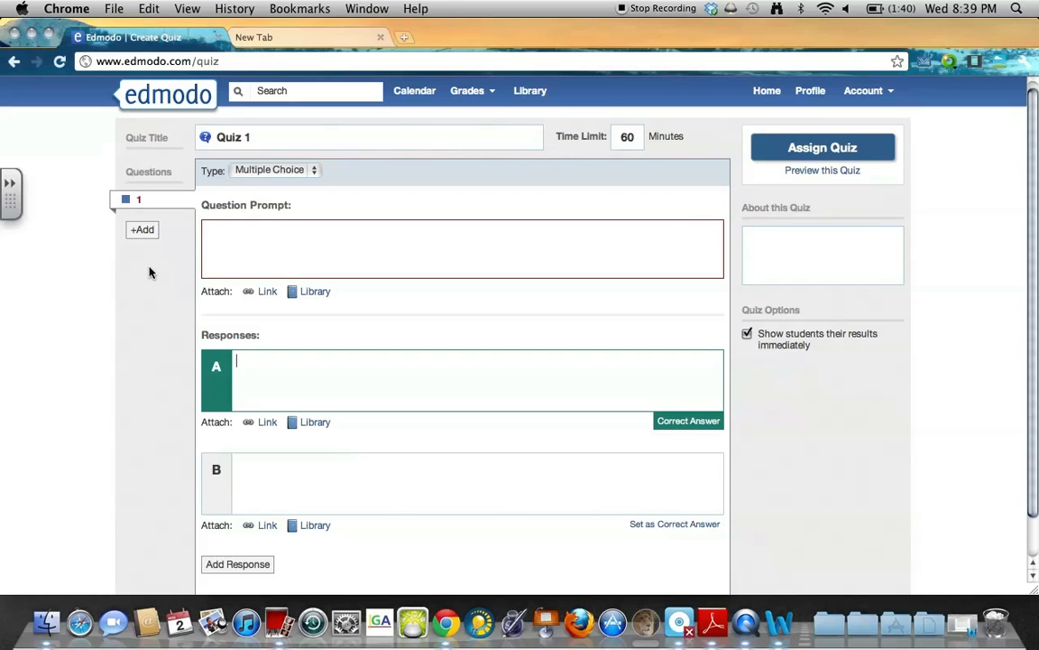
{"action": "left_click", "coordinate": [332, 237]}
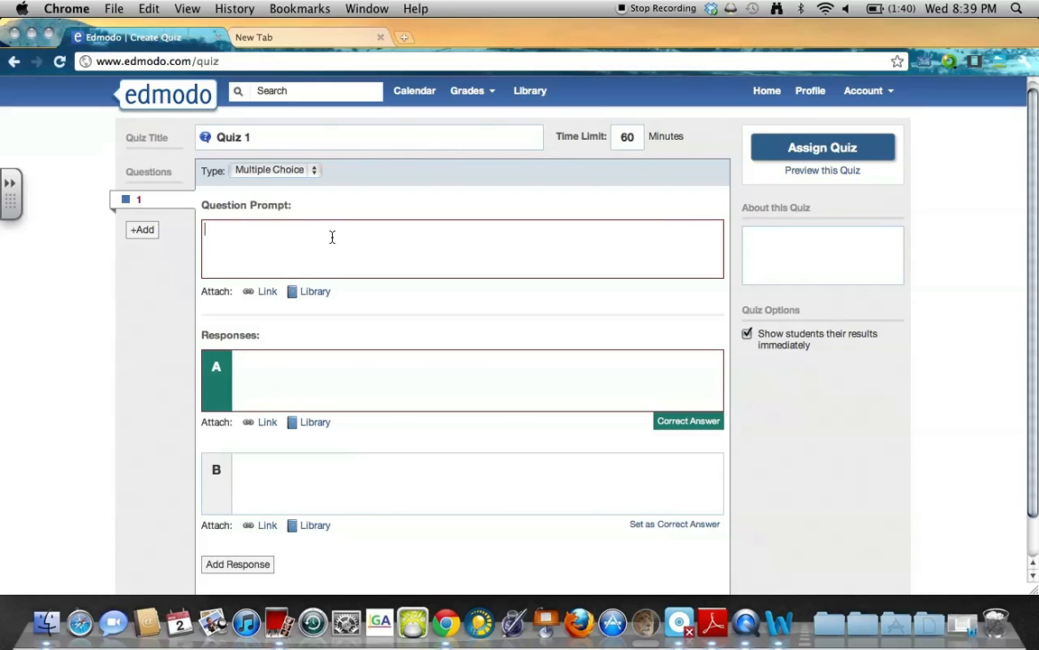
{"action": "type", "text": "This is a question?"}
Enter the responses Yes (correct), No, and 'None of the above!'.
{"action": "left_click", "coordinate": [406, 388]}
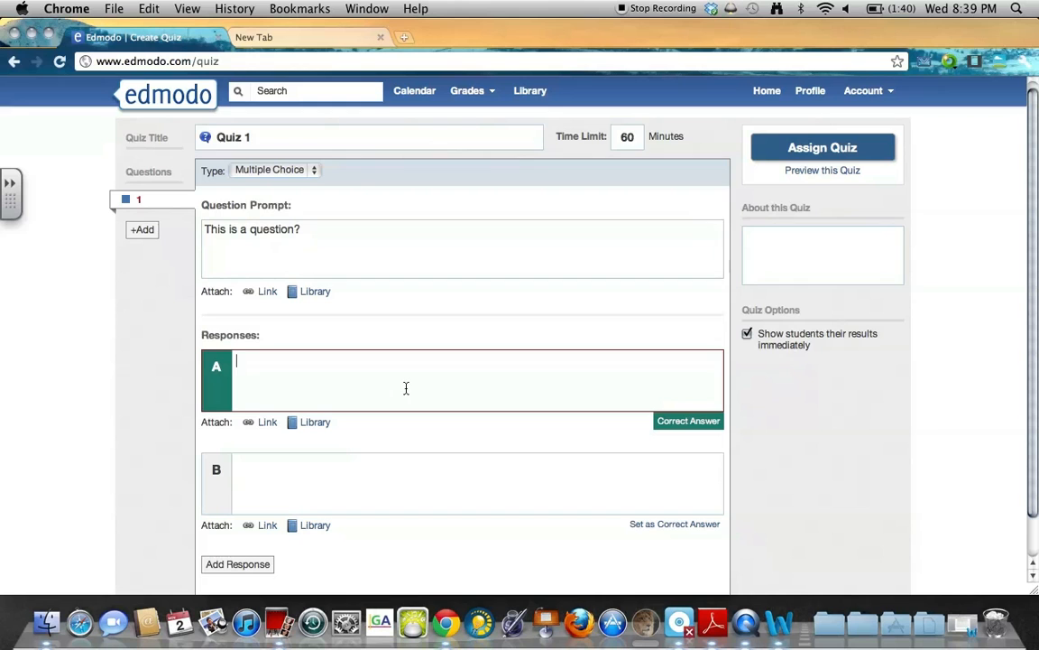
{"action": "left_click", "coordinate": [420, 501]}
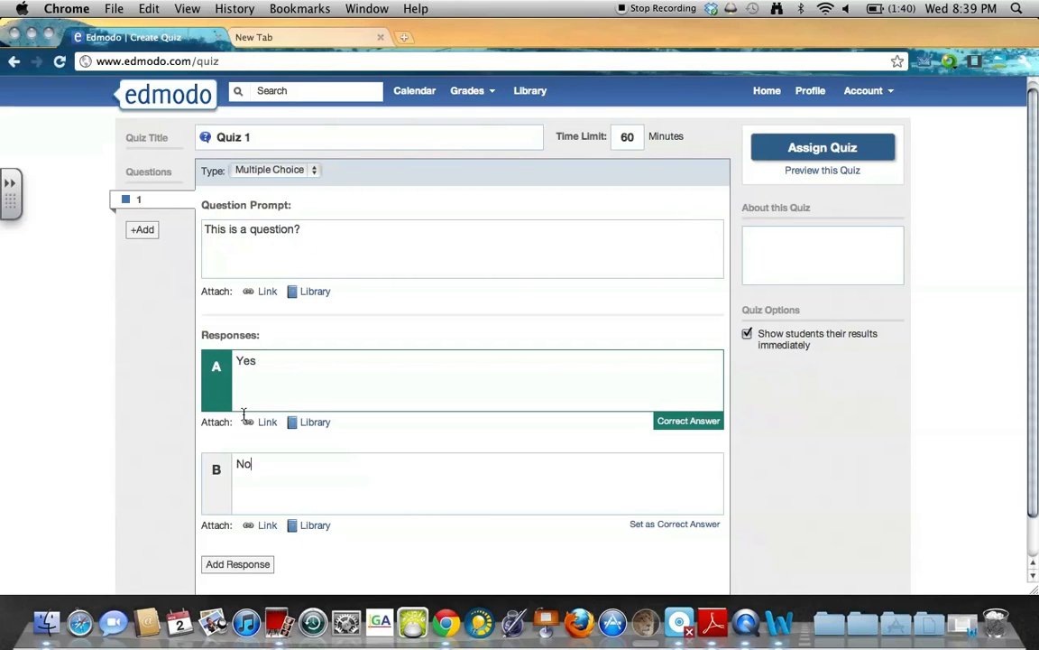
{"action": "scroll", "coordinate": [227, 489], "scroll_direction": "down", "scroll_amount": 2}
{"action": "left_click", "coordinate": [252, 534]}
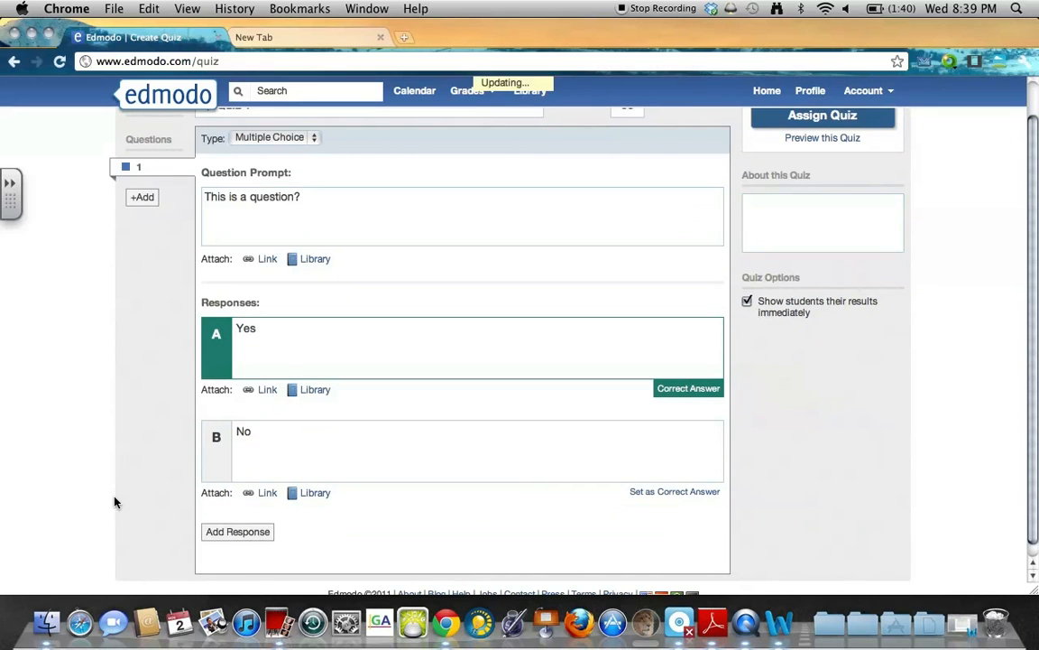
{"action": "type", "text": "None of the above!"}
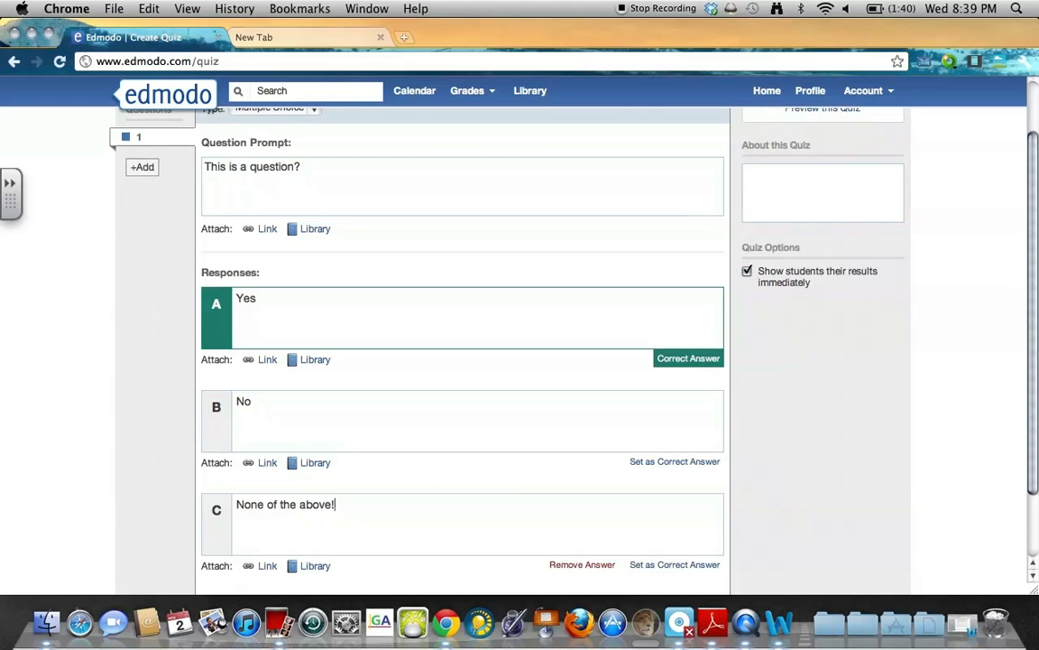
{"action": "left_click", "coordinate": [146, 429]}
{"action": "scroll", "coordinate": [146, 428], "scroll_direction": "down", "scroll_amount": 1}
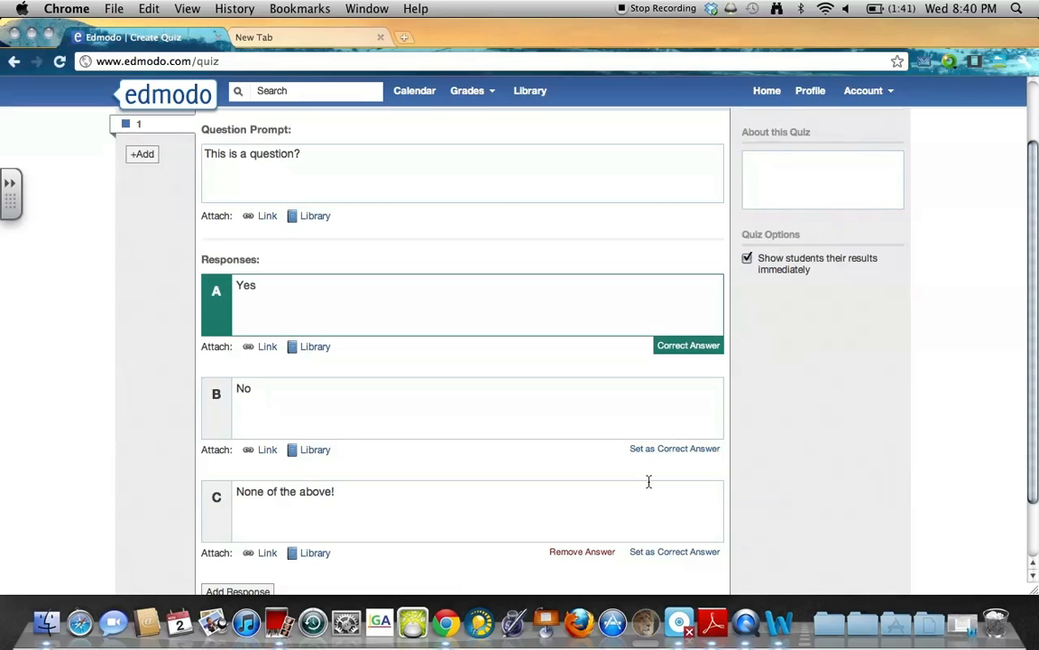
{"action": "scroll", "coordinate": [81, 298], "scroll_direction": "up", "scroll_amount": 3}
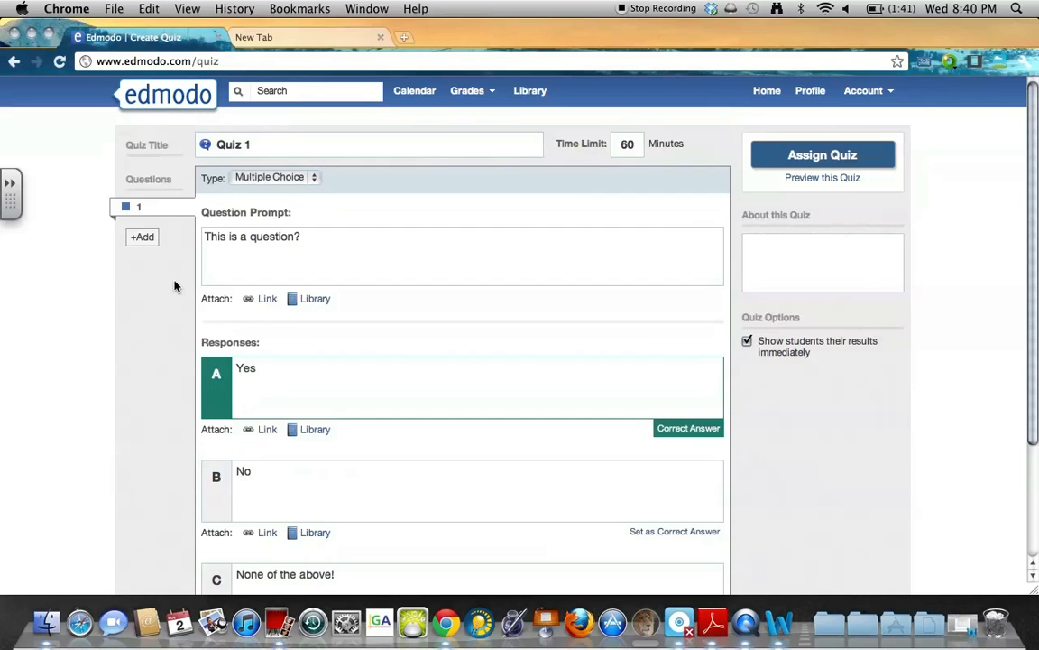
Add a second question beginning 'This' and make it Fill in the blank.
{"action": "left_click", "coordinate": [142, 237]}
{"action": "left_click", "coordinate": [293, 182]}
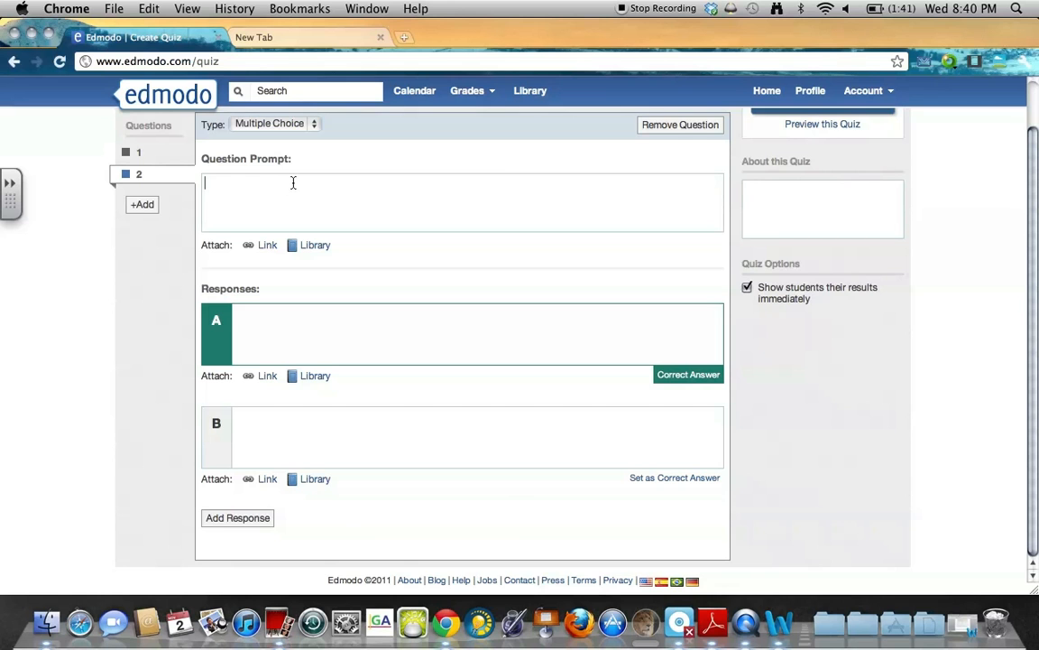
{"action": "left_click", "coordinate": [279, 135]}
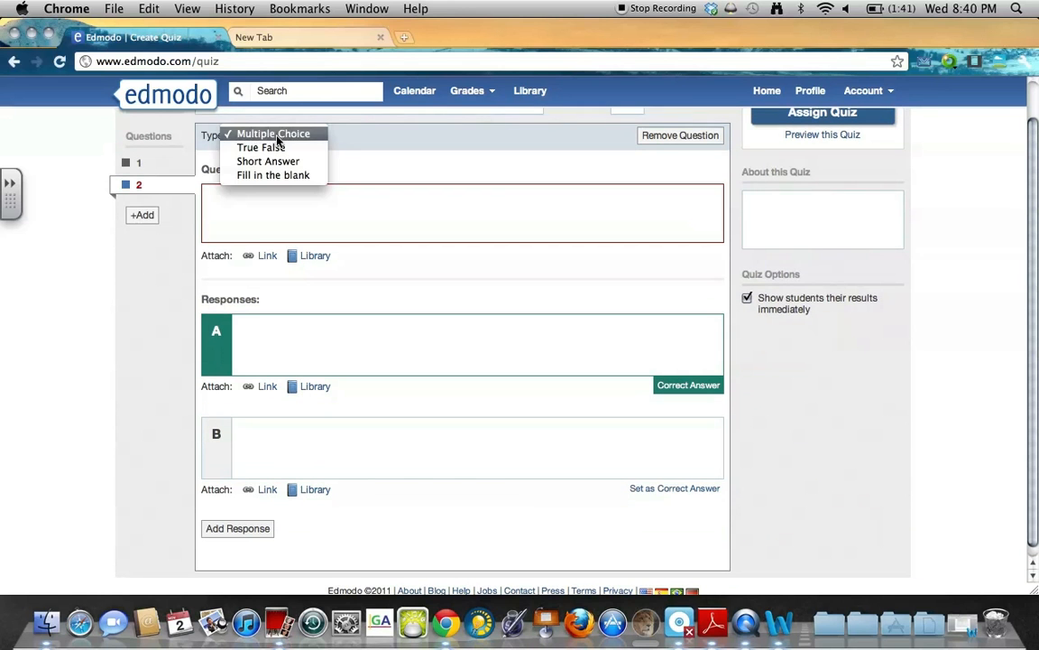
{"action": "left_click", "coordinate": [280, 161]}
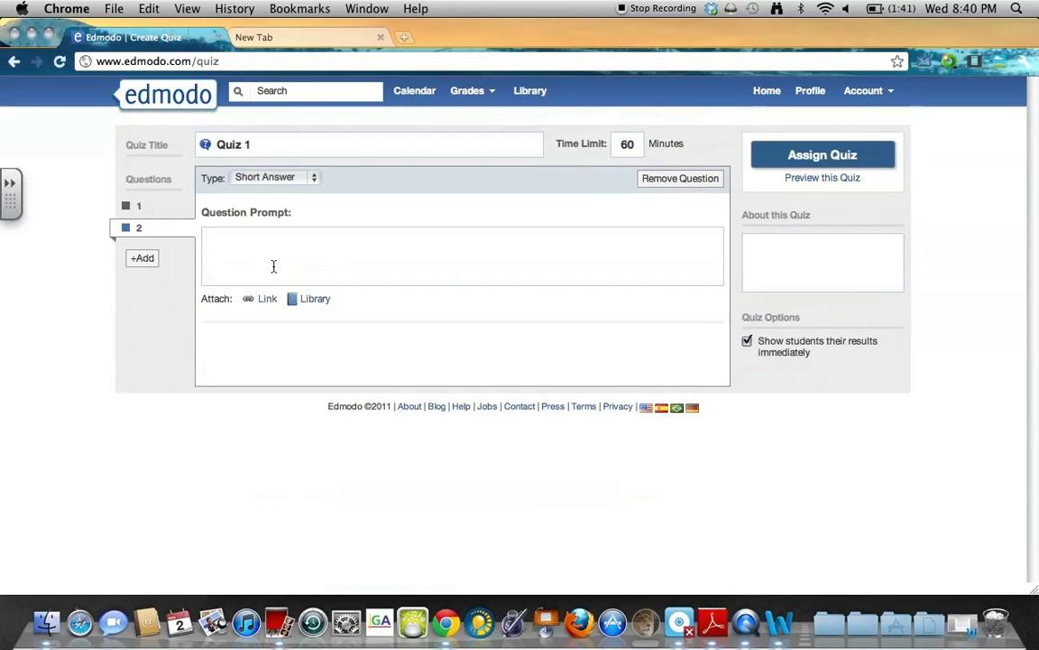
{"action": "type", "text": "This quiz is"}
{"action": "left_click", "coordinate": [275, 177]}
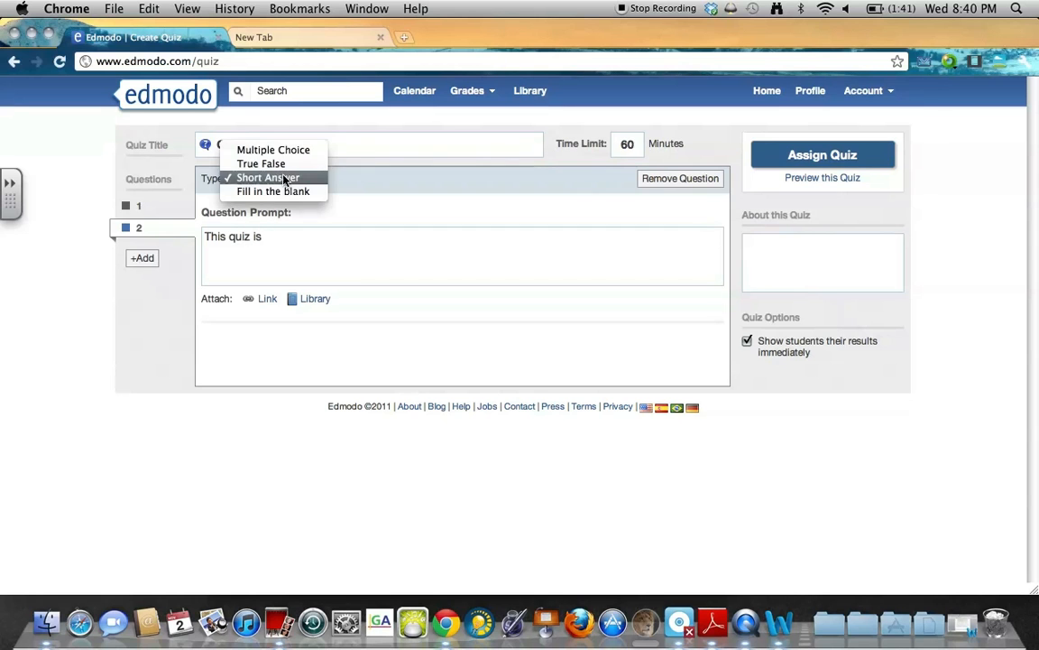
{"action": "left_click", "coordinate": [281, 190]}
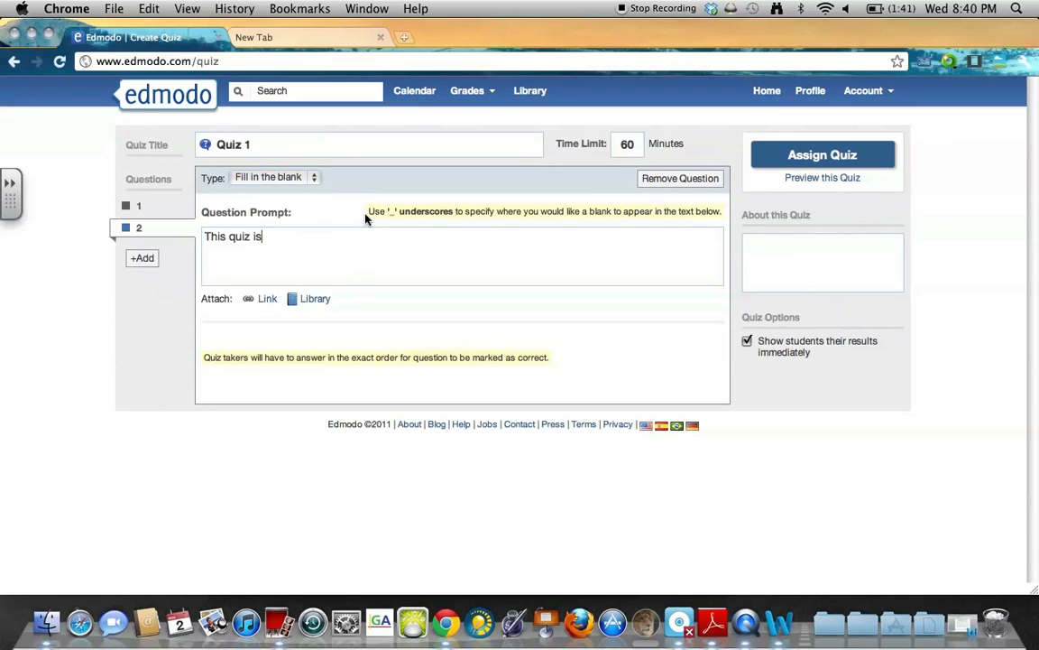
Complete the prompt as 'This quiz is ____' with answer Finished, then assign the quiz.
{"action": "left_click_drag", "start_coordinate": [370, 211], "coordinate": [662, 216]}
{"action": "left_click", "coordinate": [331, 245]}
{"action": "type", "text": "___"}
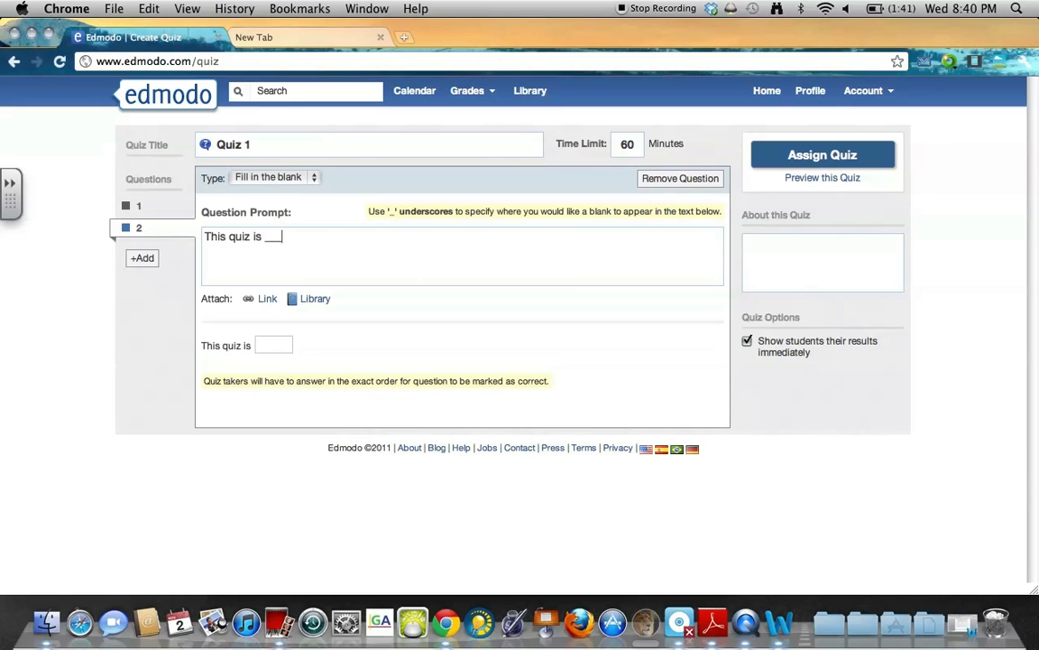
{"action": "type", "text": "_______________"}
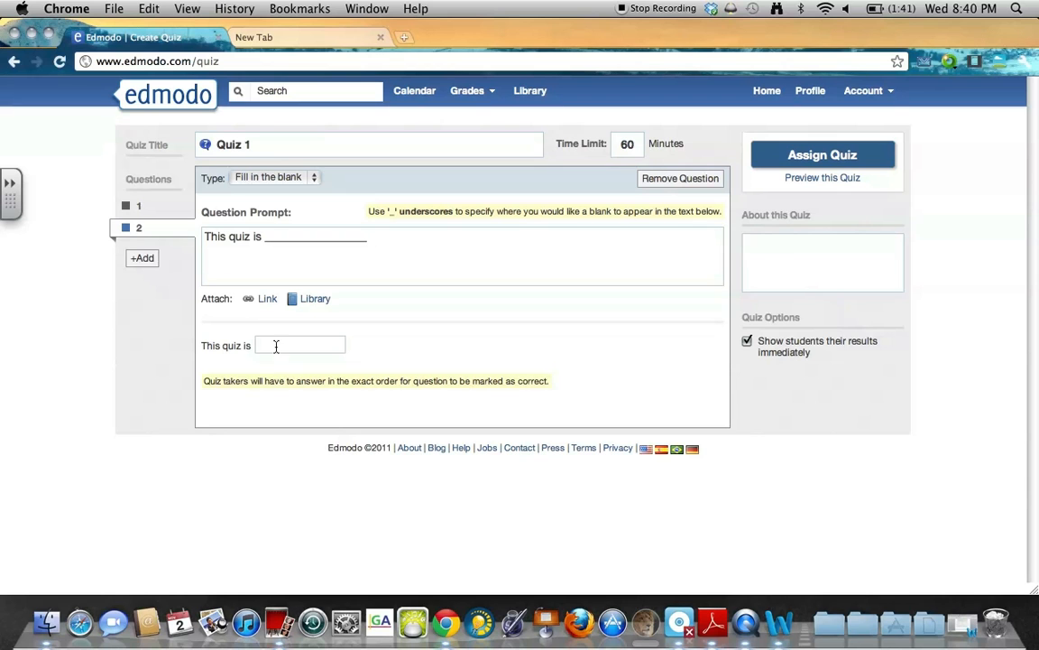
{"action": "left_click", "coordinate": [274, 344]}
{"action": "type", "text": "Finished"}
{"action": "left_click", "coordinate": [373, 277]}
{"action": "left_click", "coordinate": [825, 159]}
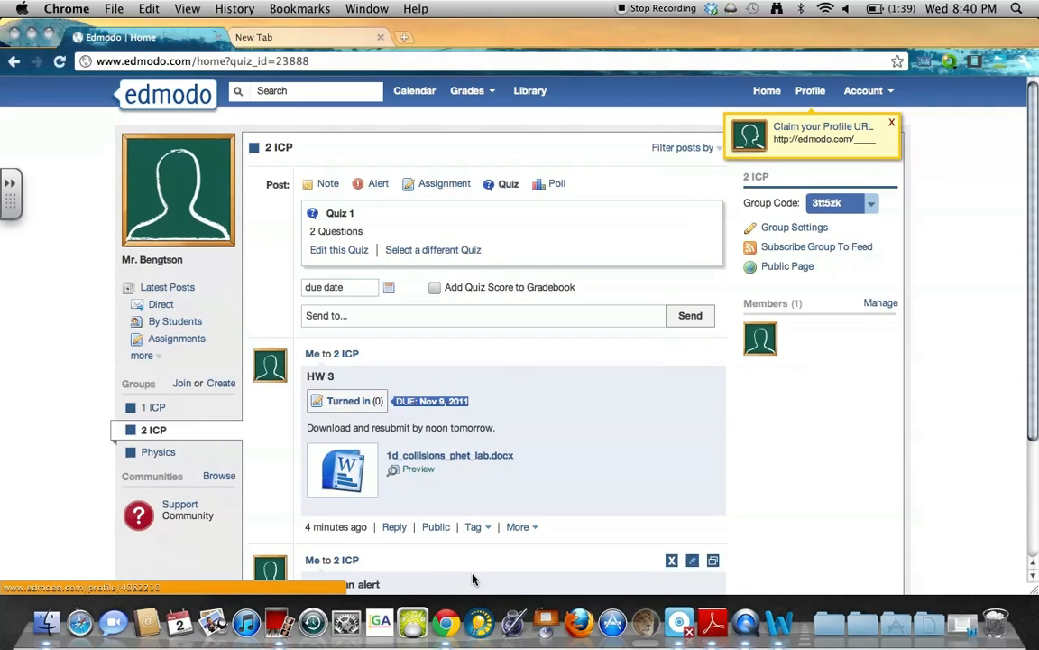
Set Quiz 1 due 11/3/2011, address it to the Physics group, and send it.
{"action": "left_click", "coordinate": [388, 287]}
{"action": "left_click", "coordinate": [407, 354]}
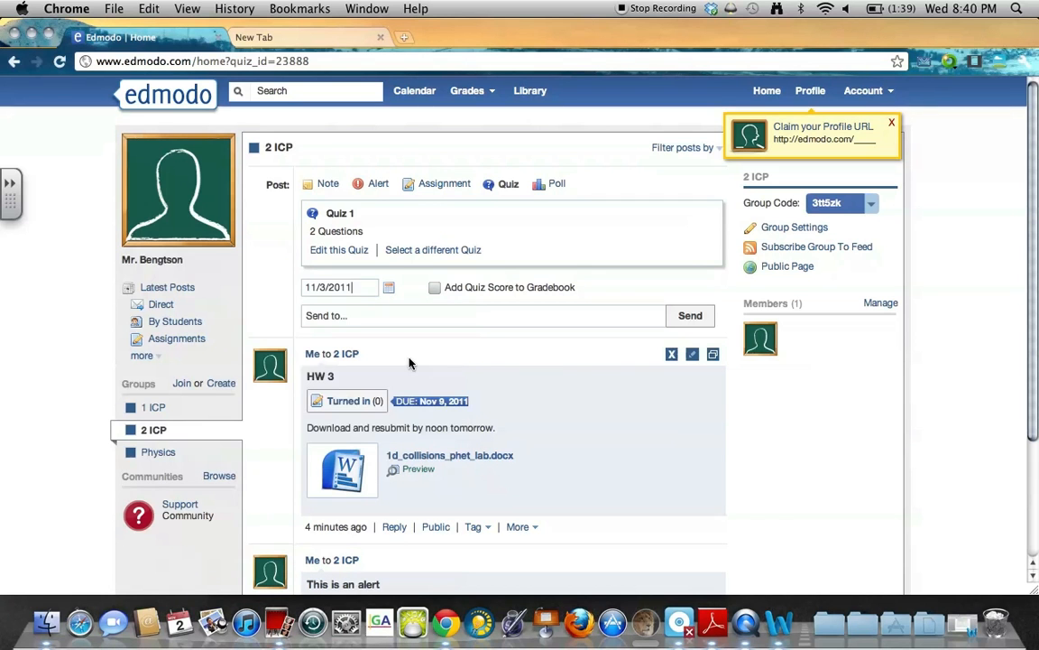
{"action": "left_click", "coordinate": [377, 317]}
{"action": "type", "text": "phy"}
{"action": "key", "text": "Return"}
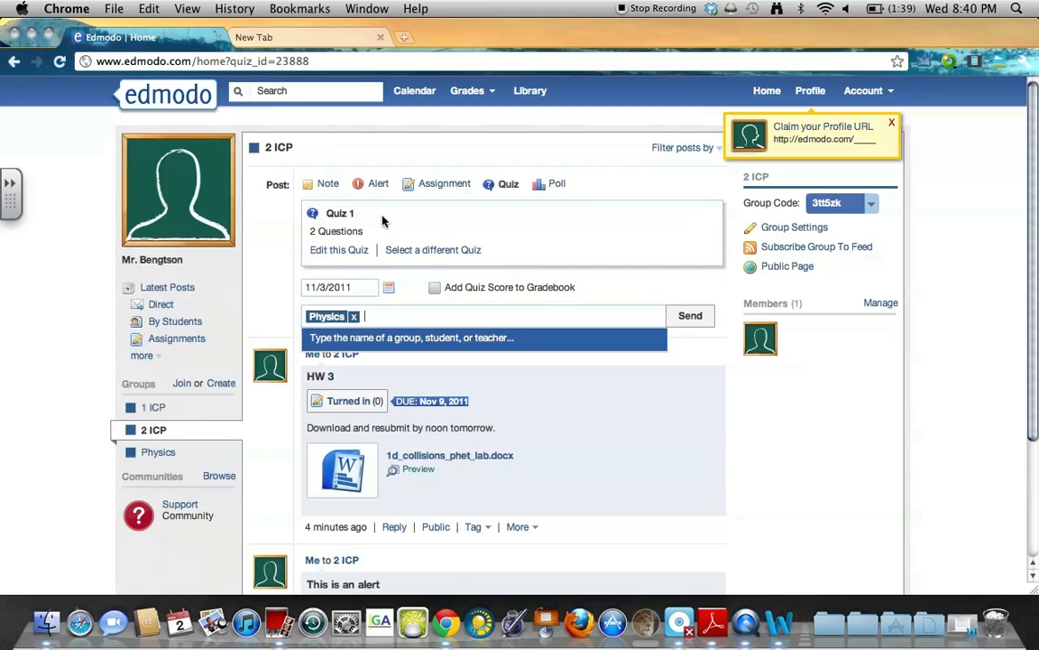
{"action": "left_click", "coordinate": [356, 294]}
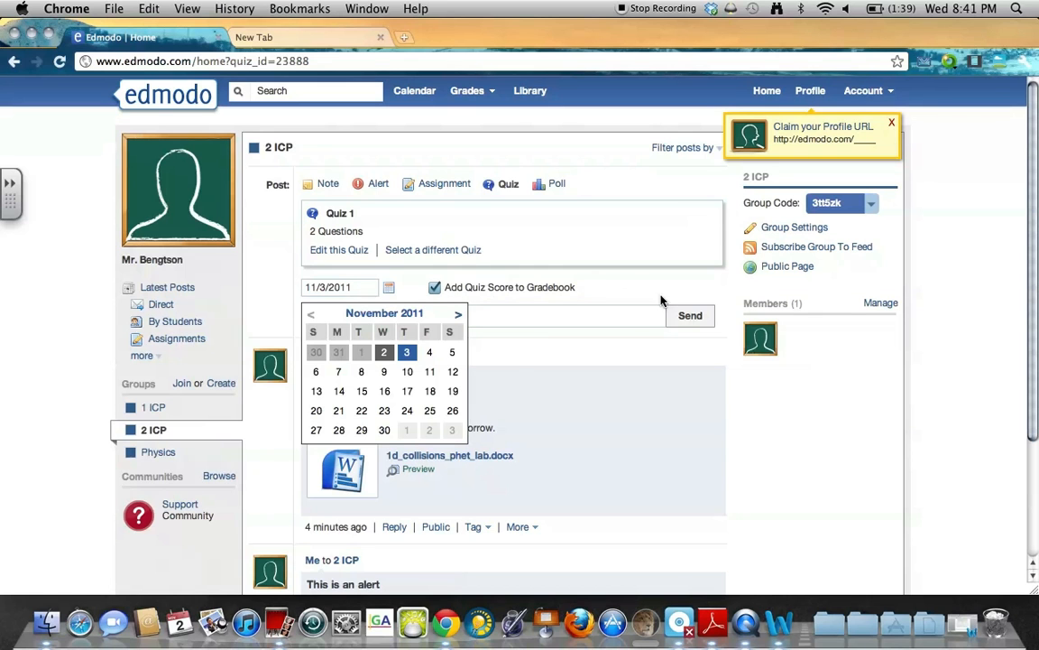
{"action": "left_click", "coordinate": [401, 360]}
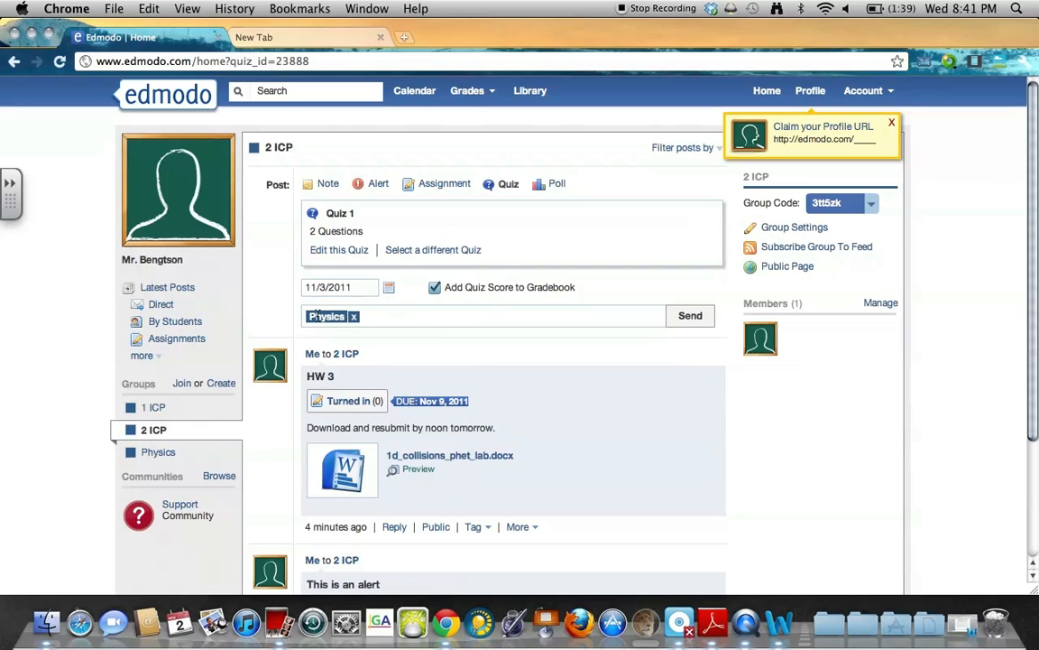
{"action": "left_click", "coordinate": [366, 316]}
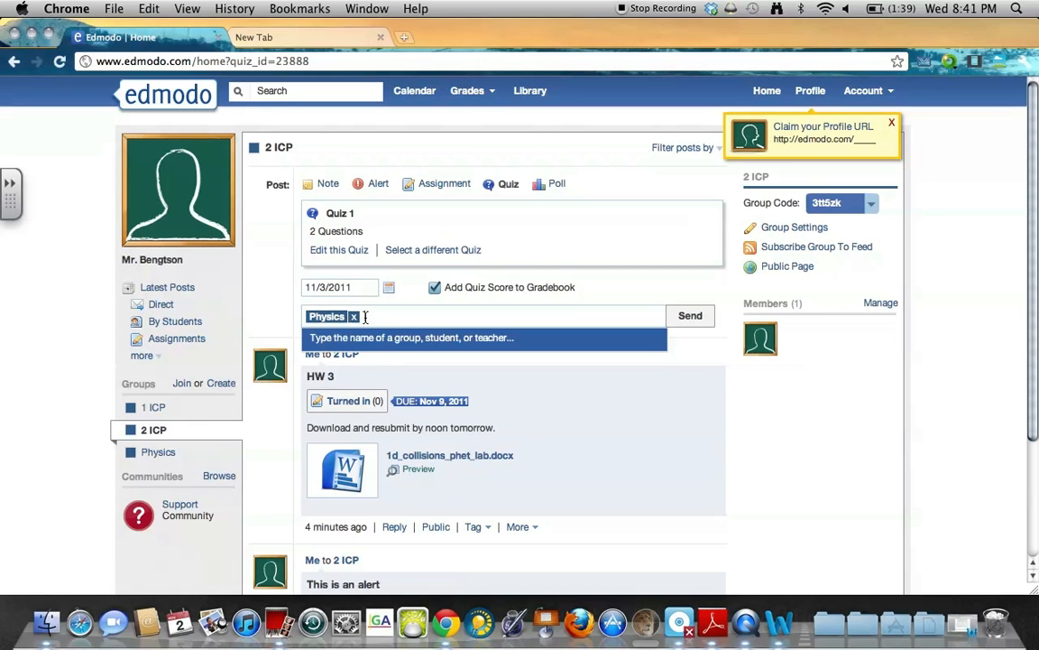
{"action": "left_click", "coordinate": [689, 316]}
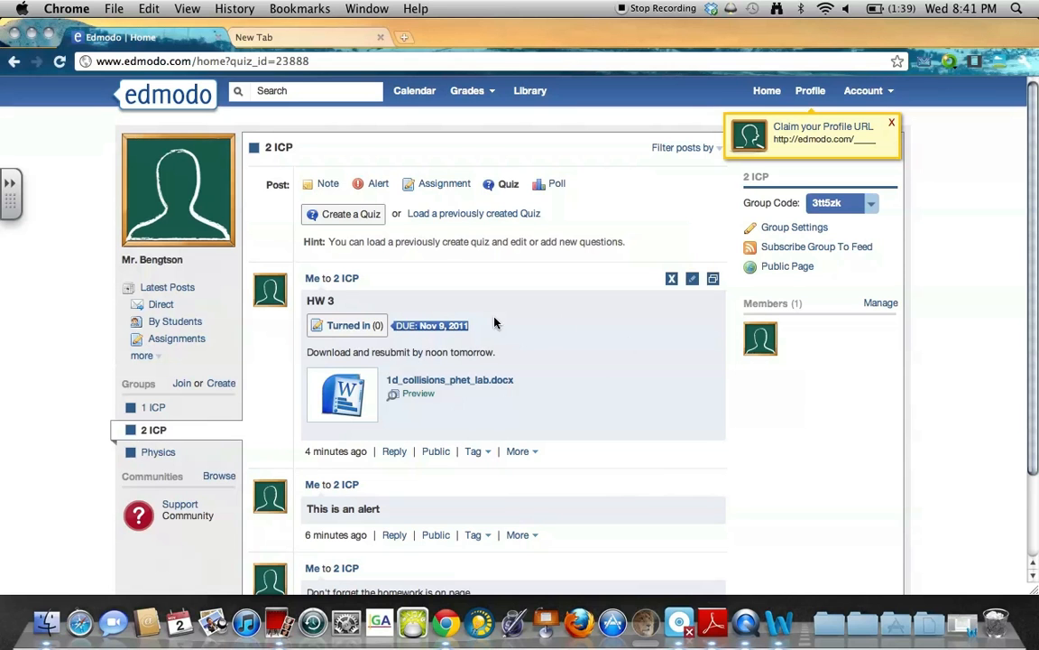
Move from the 1 ICP group to the Physics group feed to view the posted Quiz 1.
{"action": "scroll", "coordinate": [365, 333], "scroll_direction": "down", "scroll_amount": 3}
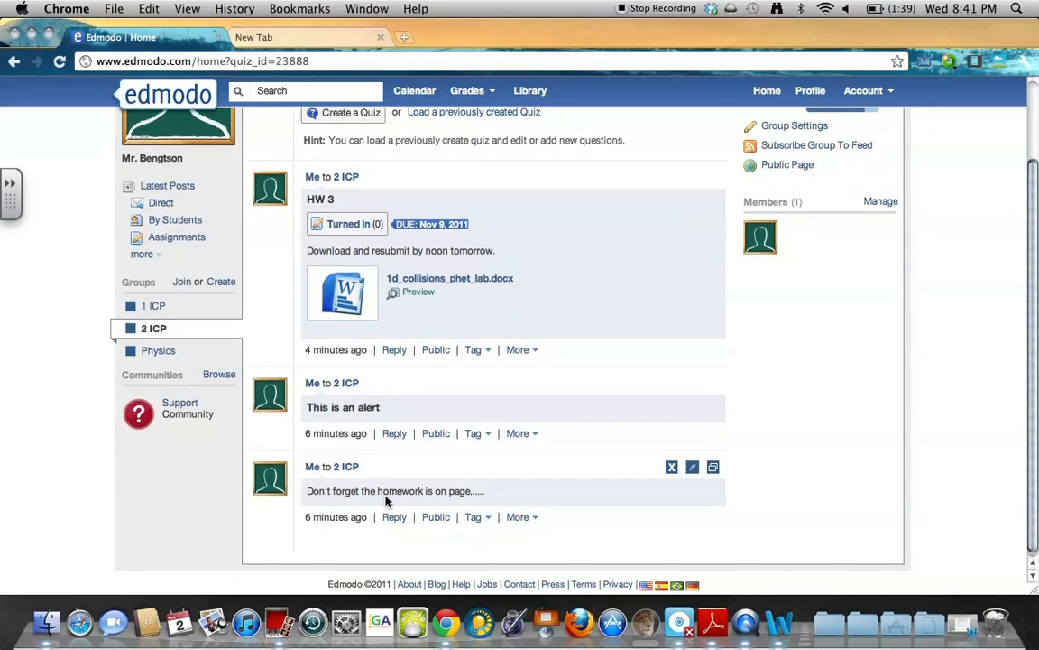
{"action": "scroll", "coordinate": [388, 492], "scroll_direction": "up", "scroll_amount": 3}
{"action": "left_click", "coordinate": [155, 408]}
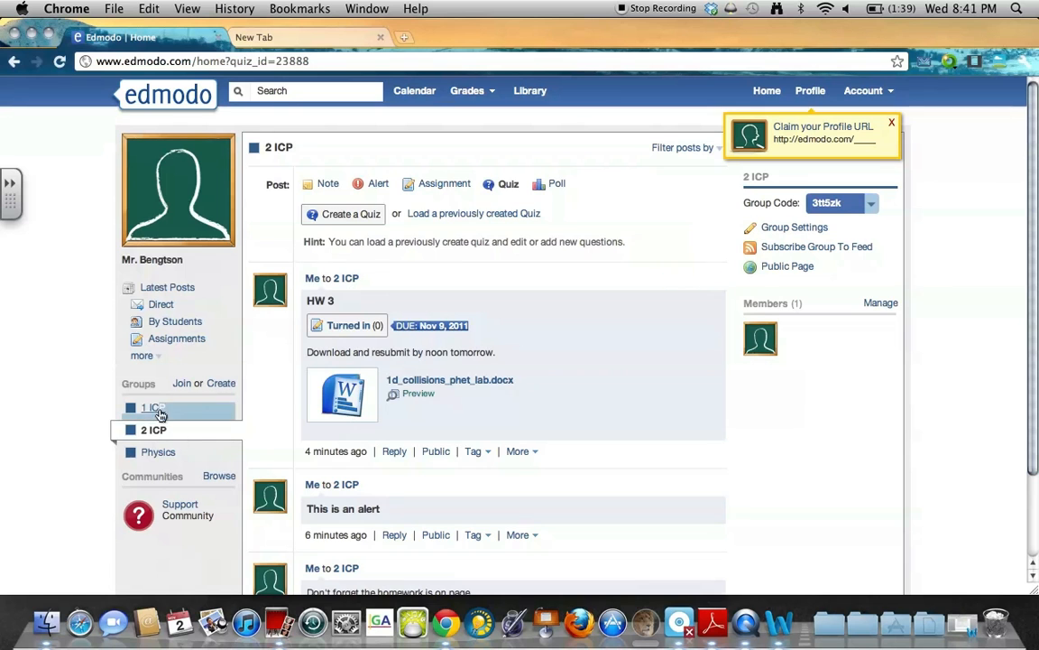
{"action": "left_click", "coordinate": [181, 454]}
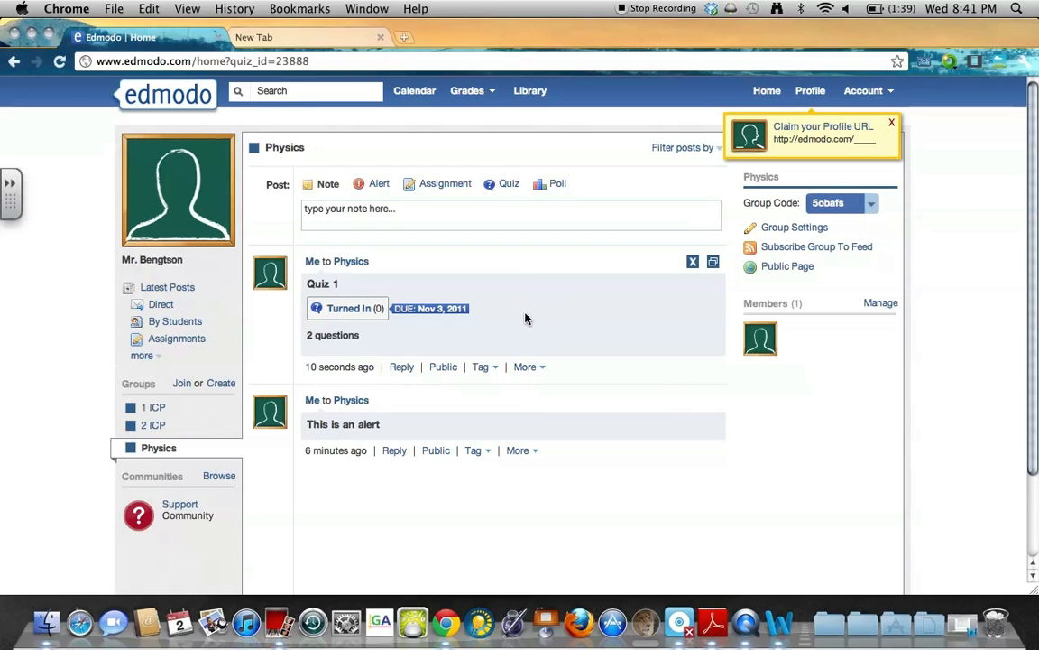
Post a poll to Physics asking 'Do you understand the material?' with answers Yes and No.
{"action": "left_click", "coordinate": [538, 183]}
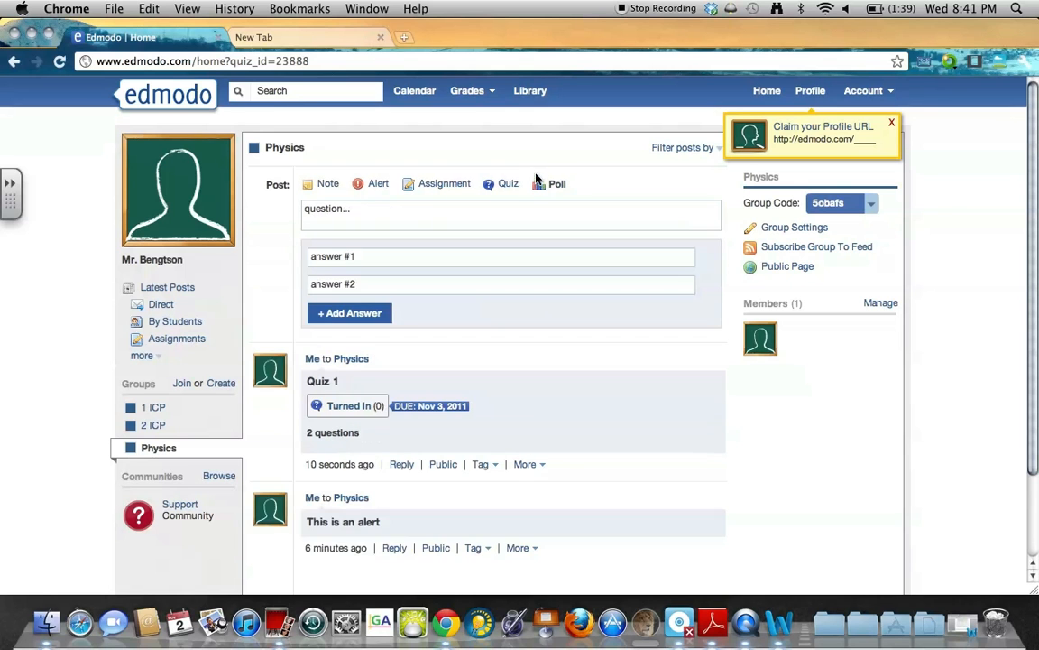
{"action": "left_click", "coordinate": [418, 213]}
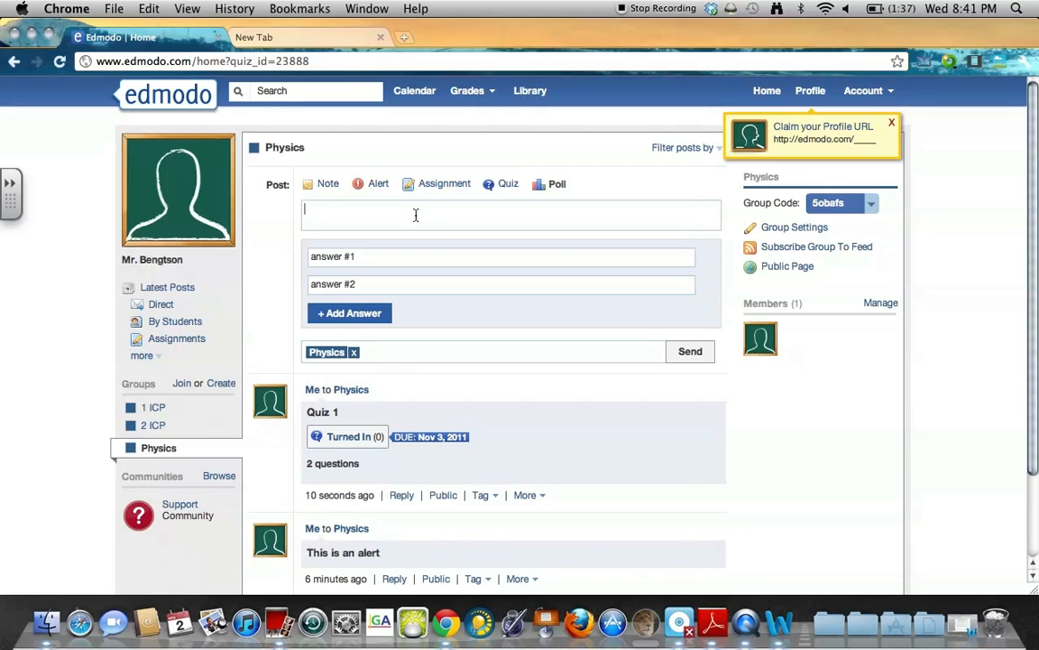
{"action": "type", "text": "Do you understand the material?"}
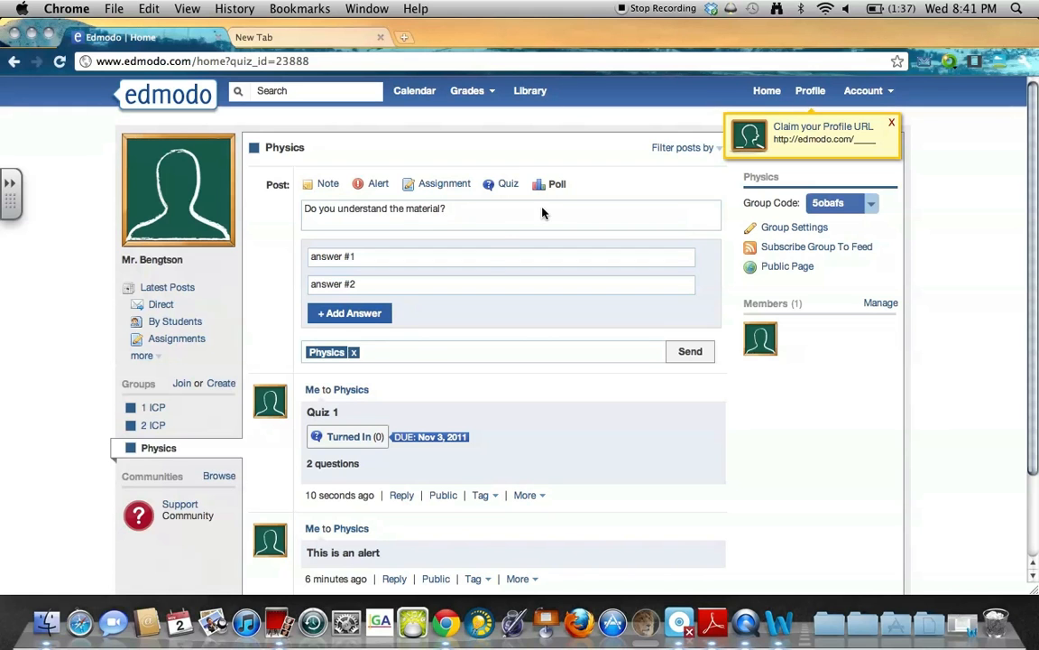
{"action": "left_click", "coordinate": [484, 257]}
{"action": "type", "text": "Yes"}
{"action": "key", "text": "Tab"}
{"action": "type", "text": "No"}
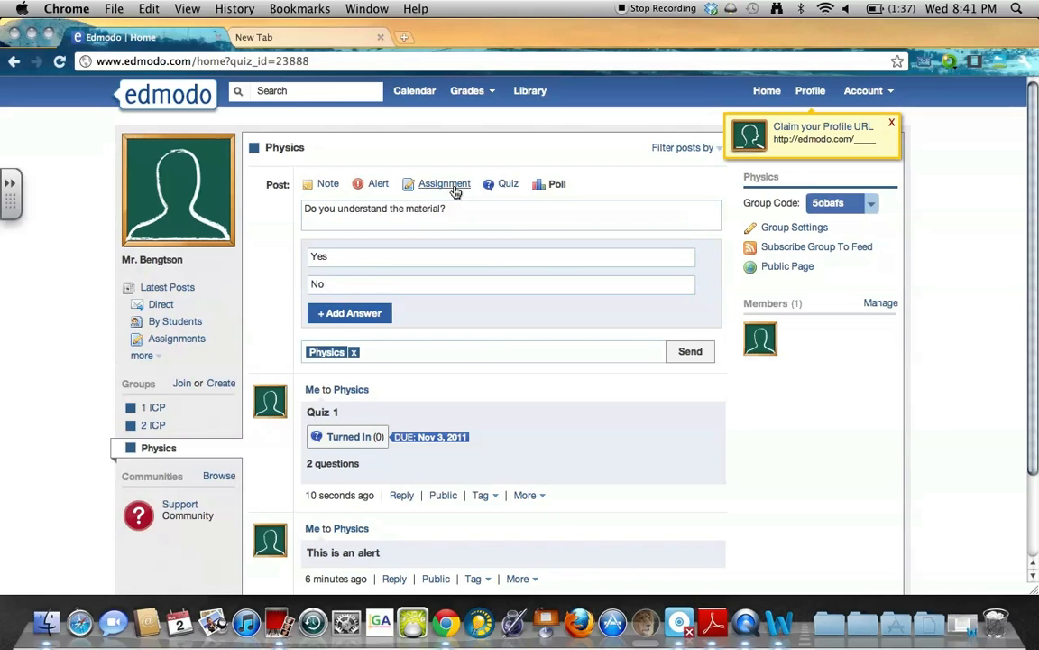
{"action": "left_click", "coordinate": [700, 358]}
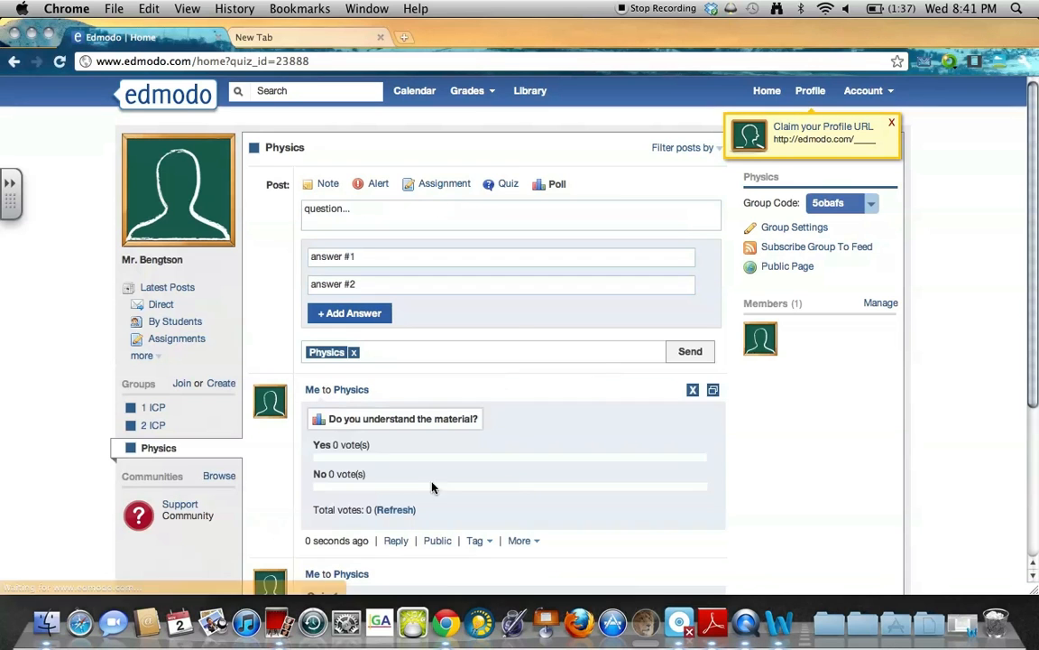
Review the posted poll's answers and total votes line.
{"action": "scroll", "coordinate": [424, 469], "scroll_direction": "down", "scroll_amount": 1}
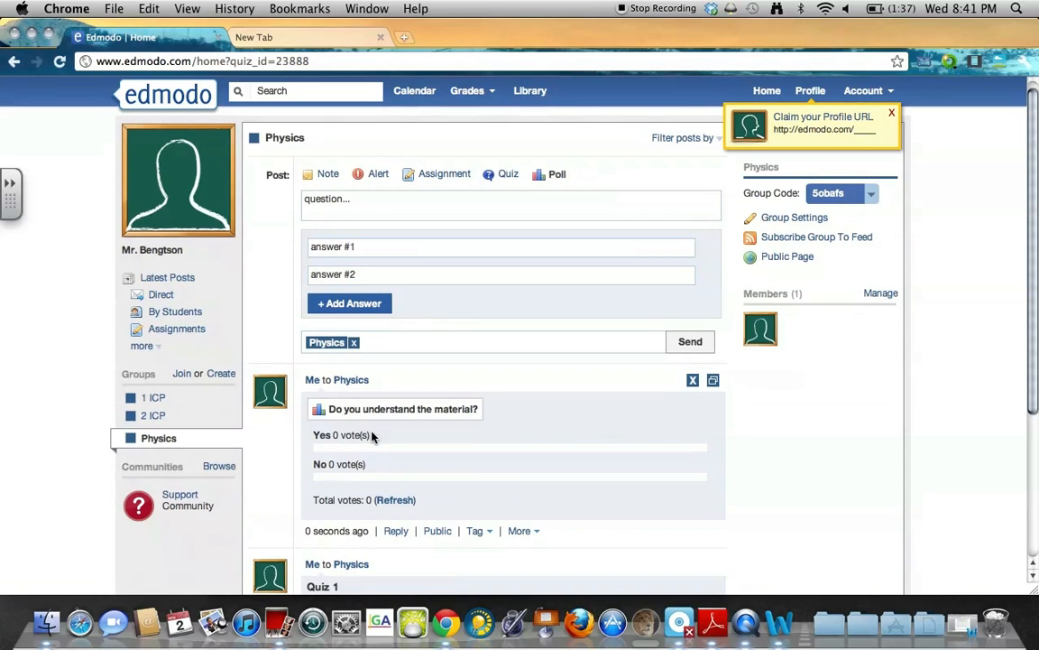
{"action": "left_click_drag", "start_coordinate": [372, 436], "coordinate": [266, 436]}
{"action": "left_click_drag", "start_coordinate": [370, 464], "coordinate": [288, 459]}
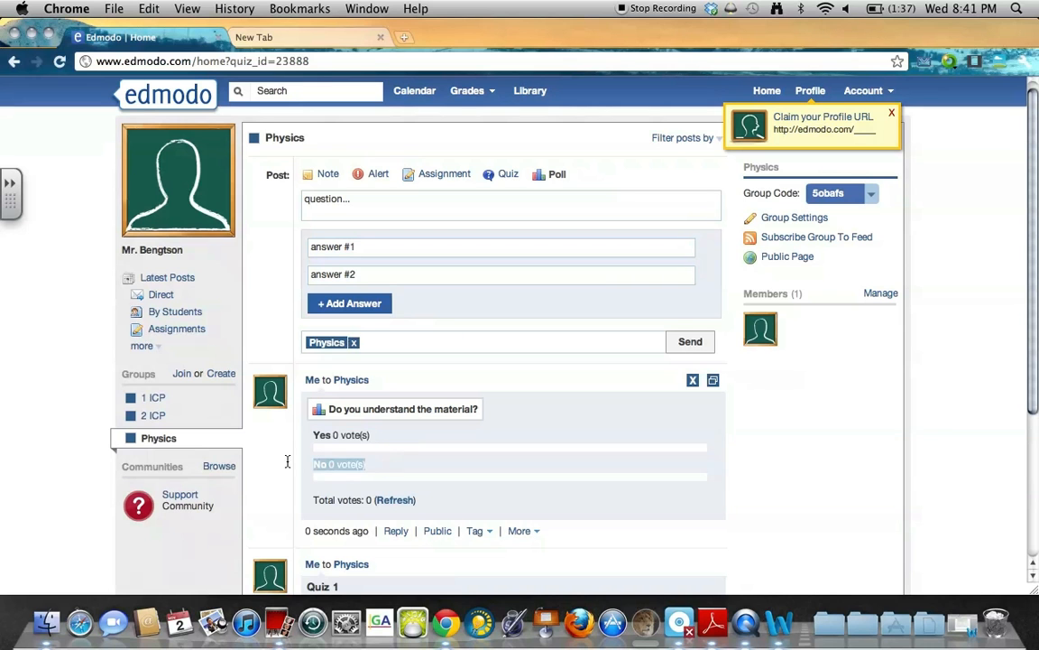
{"action": "left_click", "coordinate": [381, 453]}
{"action": "scroll", "coordinate": [382, 456], "scroll_direction": "down", "scroll_amount": 3}
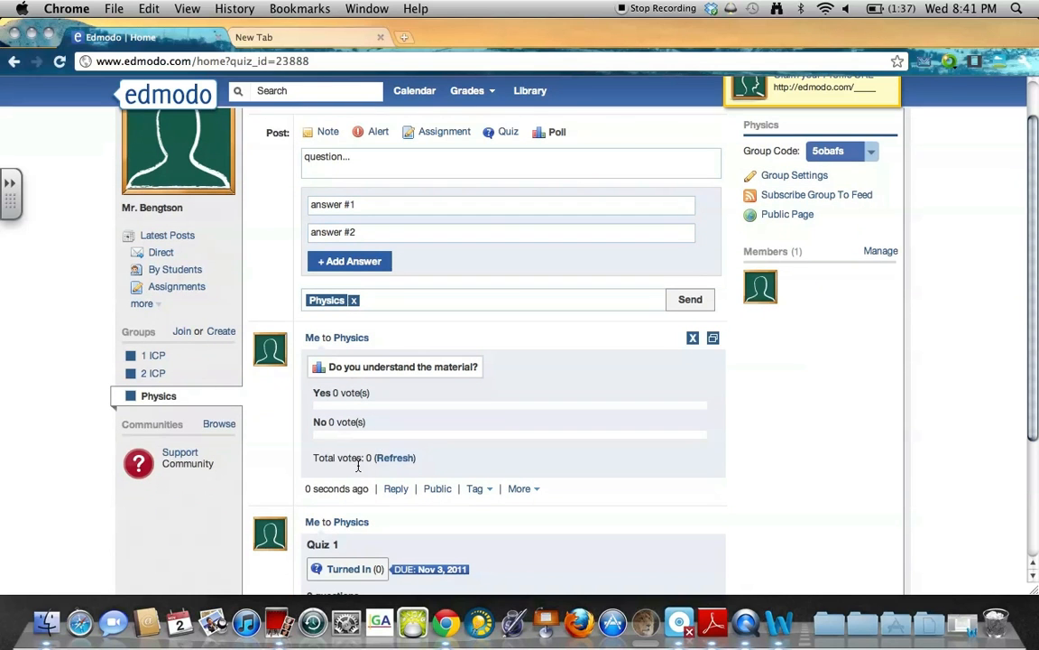
{"action": "triple_click", "coordinate": [359, 464]}
{"action": "left_click", "coordinate": [537, 451]}
{"action": "left_click_drag", "start_coordinate": [378, 424], "coordinate": [392, 398]}
{"action": "left_click", "coordinate": [383, 437]}
{"action": "left_click_drag", "start_coordinate": [383, 437], "coordinate": [319, 428]}
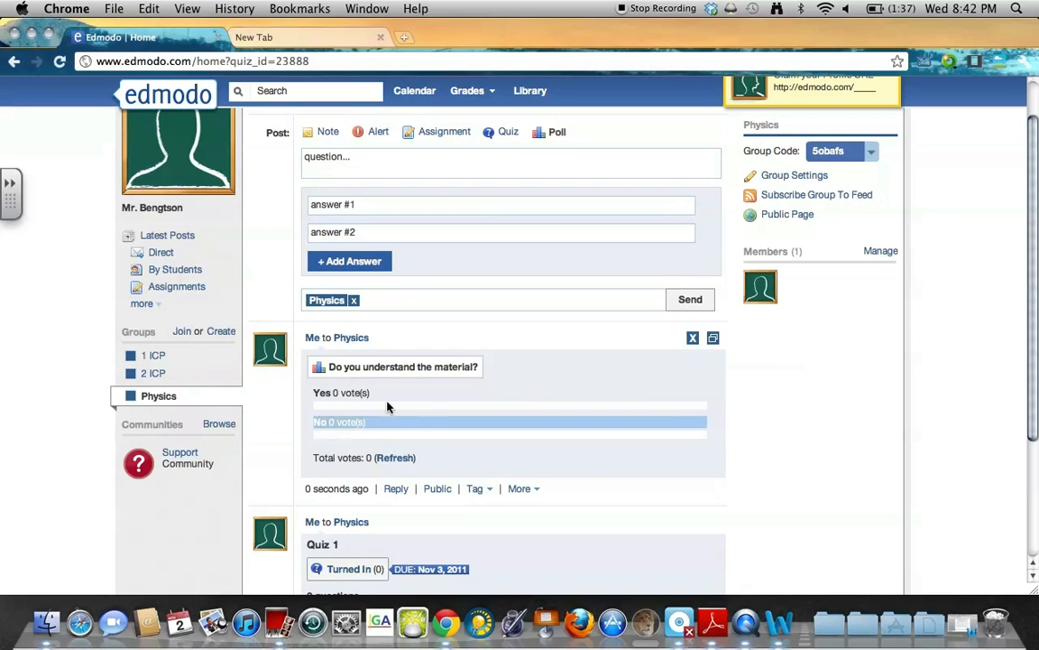
{"action": "left_click", "coordinate": [429, 427]}
{"action": "scroll", "coordinate": [569, 486], "scroll_direction": "up", "scroll_amount": 2}
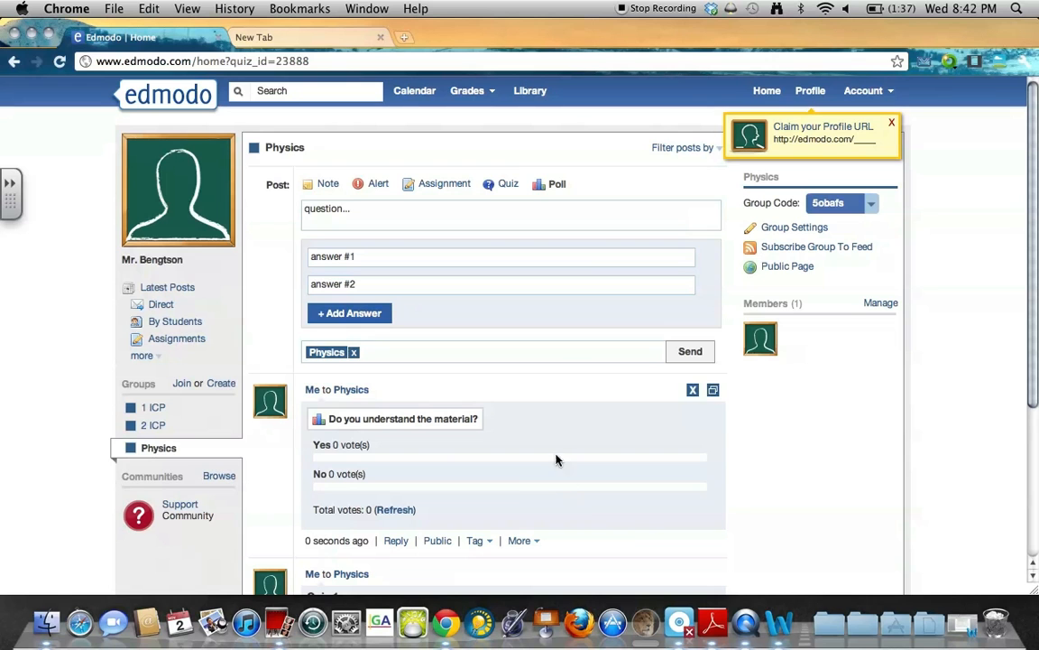
Switch to the 2 ICP group and change its post filter from Alerts to Recent Replies.
{"action": "left_click", "coordinate": [695, 151]}
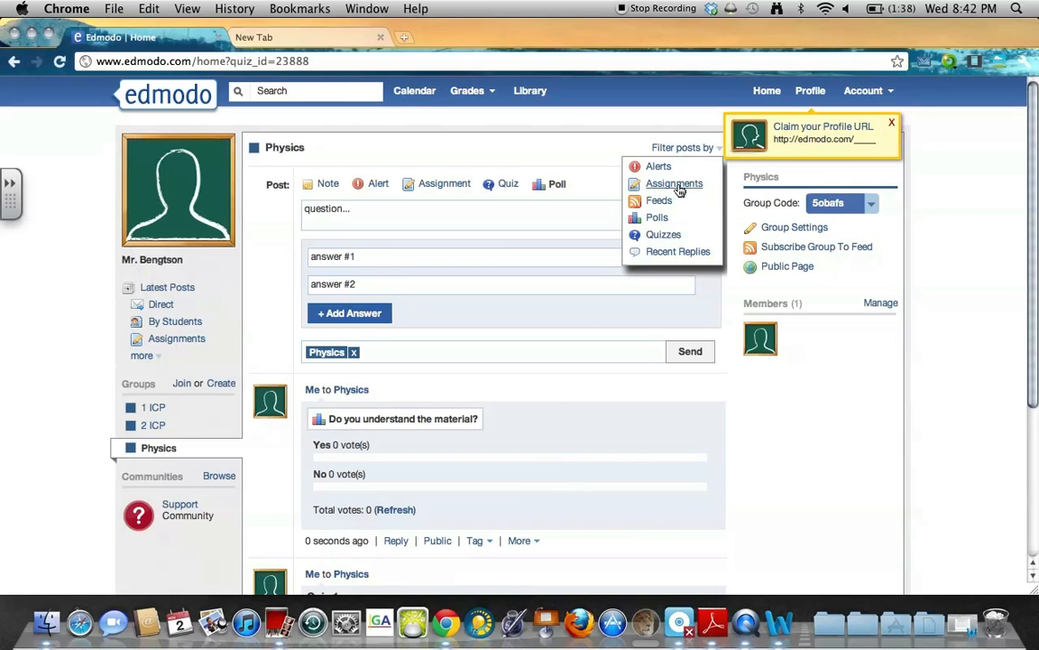
{"action": "left_click", "coordinate": [676, 184]}
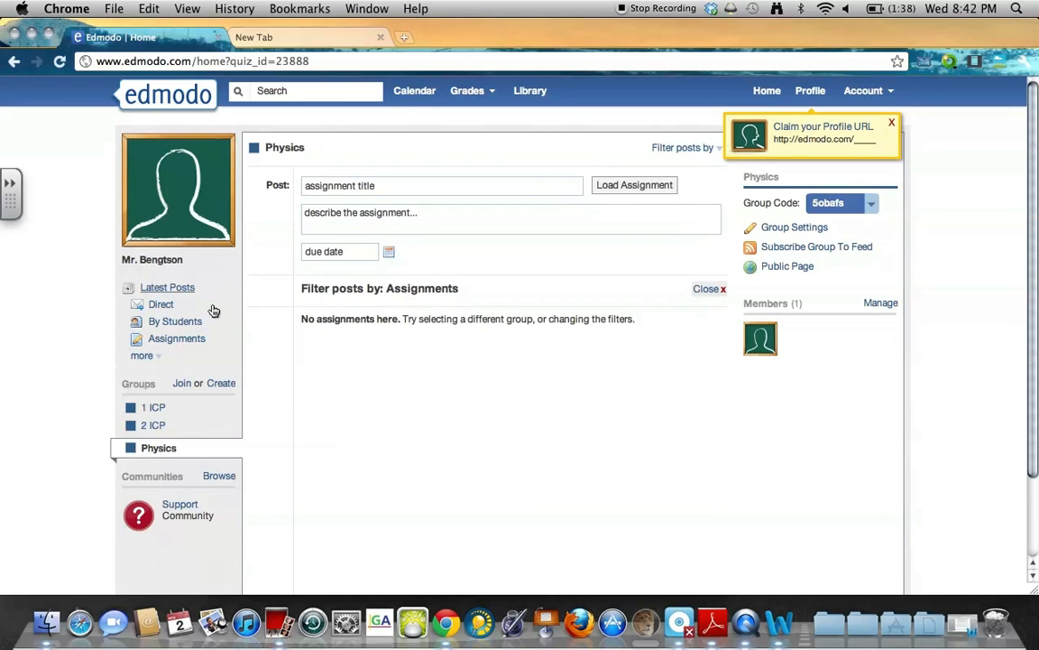
{"action": "left_click", "coordinate": [152, 425]}
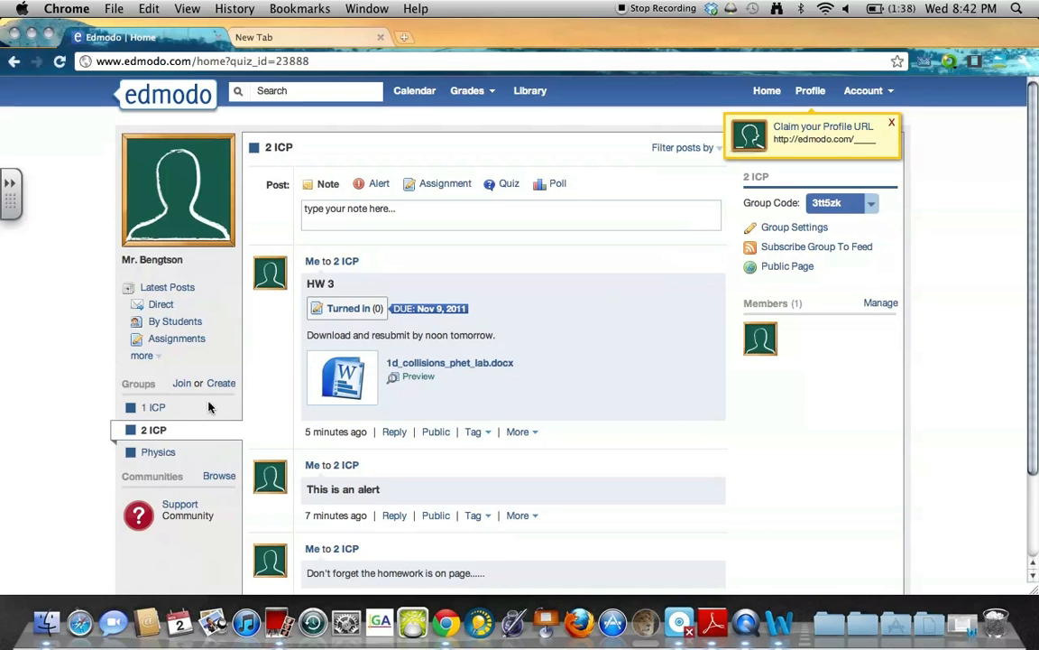
{"action": "left_click", "coordinate": [689, 148]}
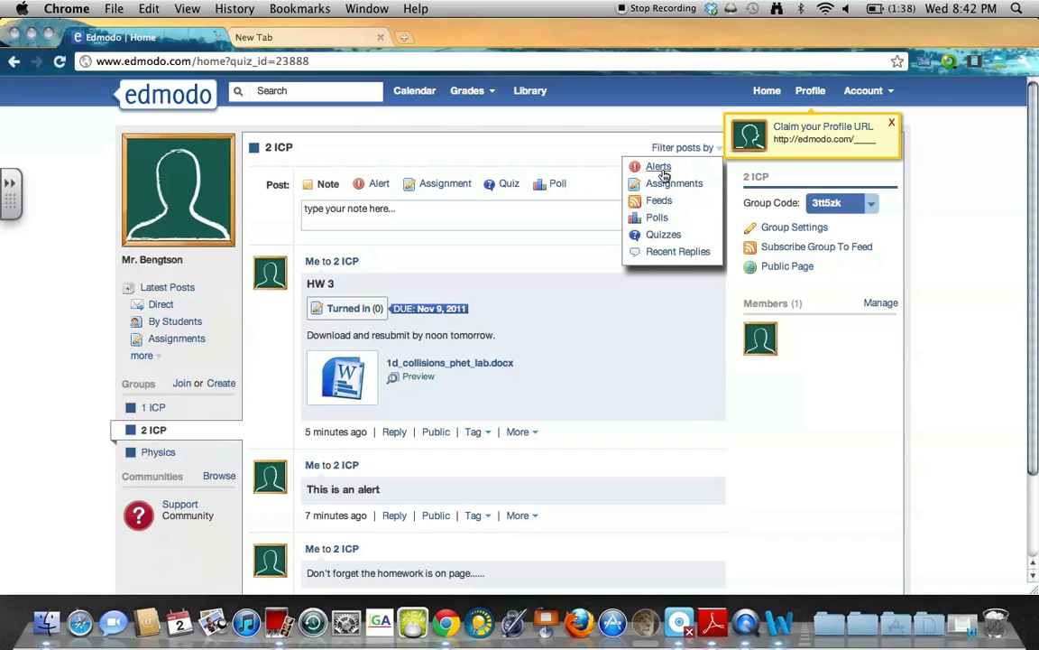
{"action": "left_click", "coordinate": [662, 168]}
{"action": "left_click", "coordinate": [677, 155]}
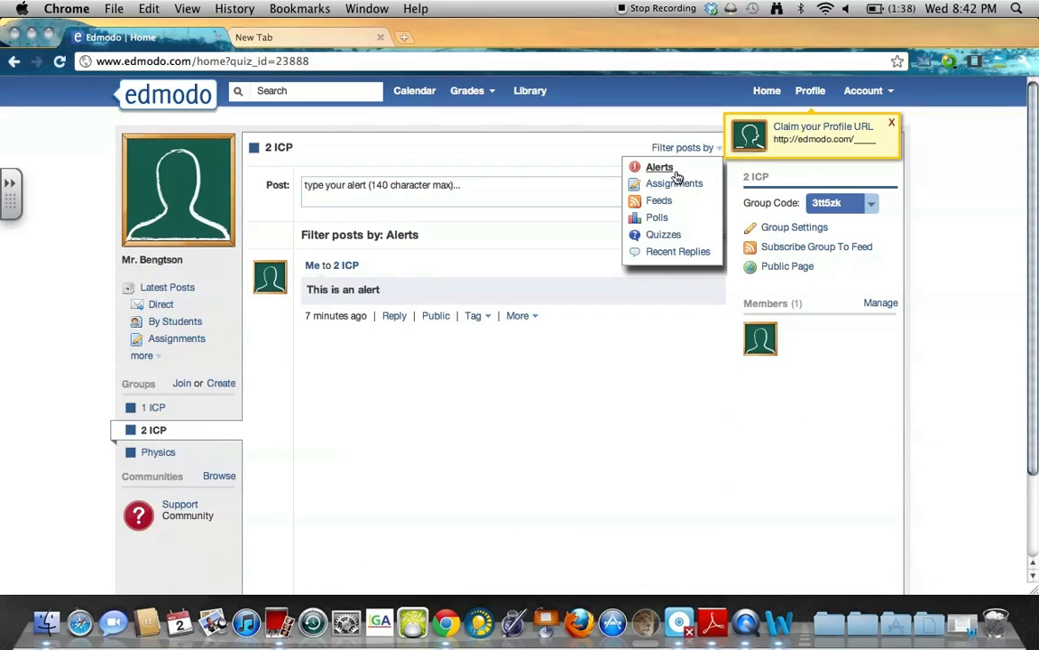
{"action": "left_click", "coordinate": [663, 252]}
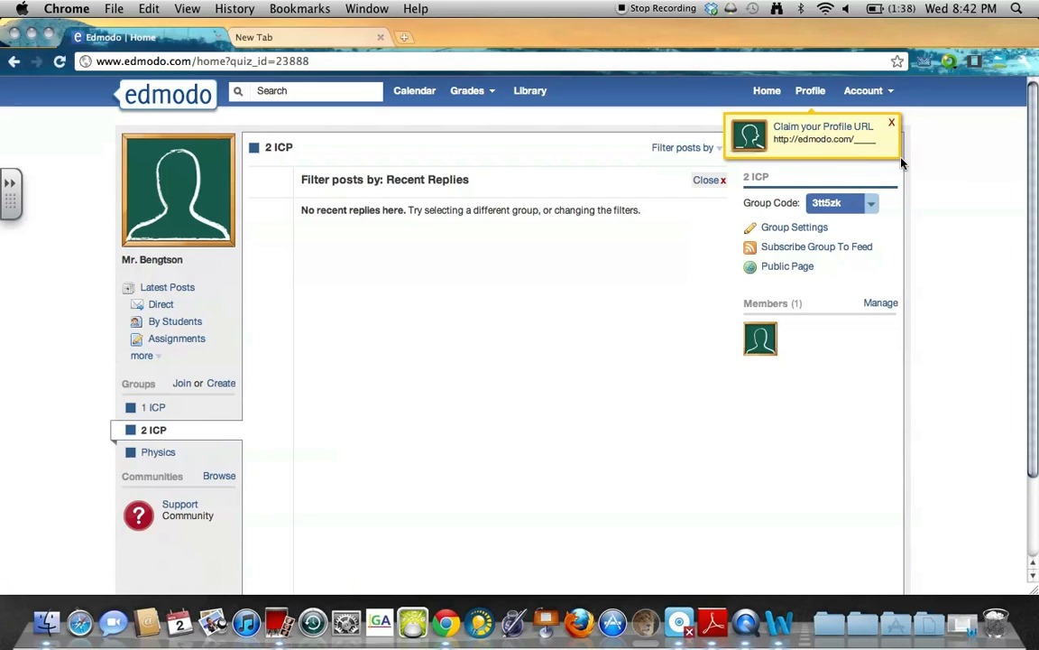
Enter a custom name in the profile URL field and claim it for the teacher profile.
{"action": "left_click", "coordinate": [808, 128]}
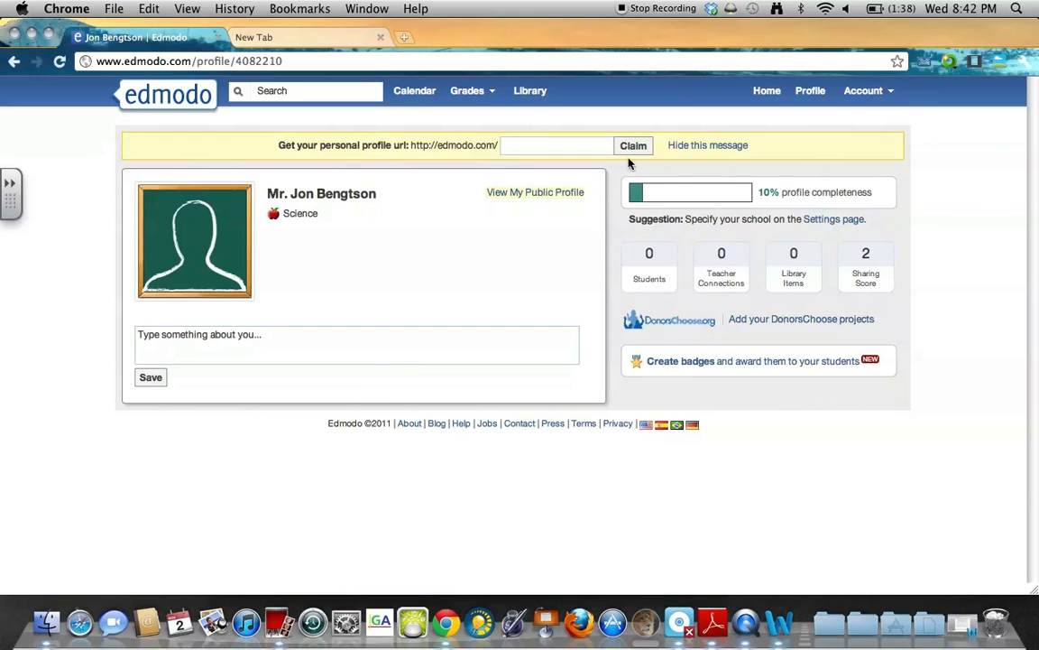
{"action": "left_click", "coordinate": [545, 149]}
{"action": "type", "text": "tsonsclass"}
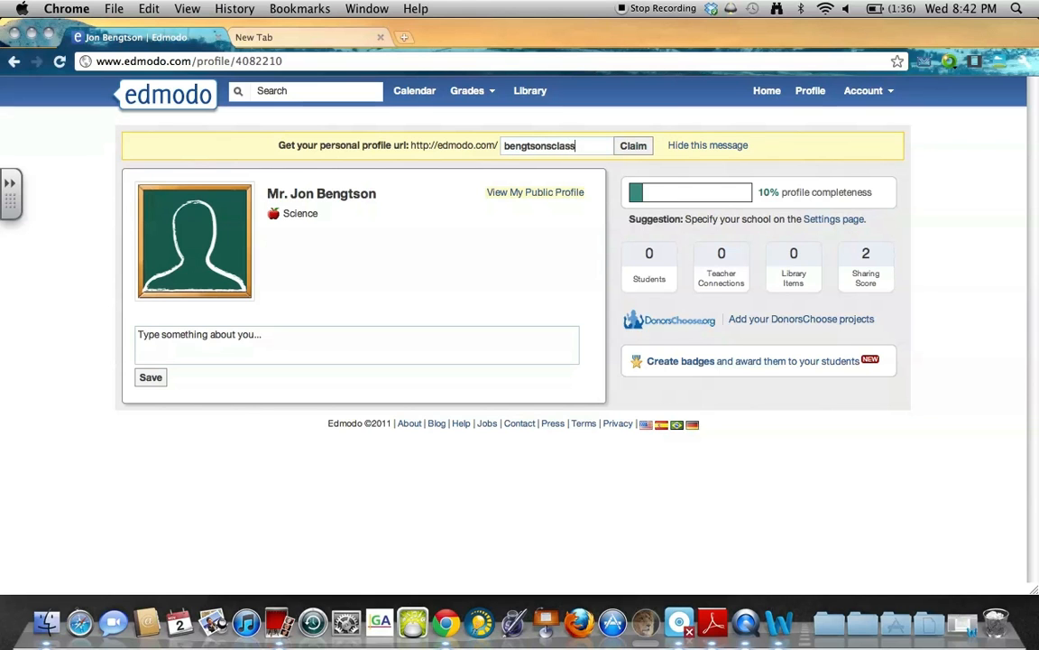
{"action": "left_click", "coordinate": [643, 149]}
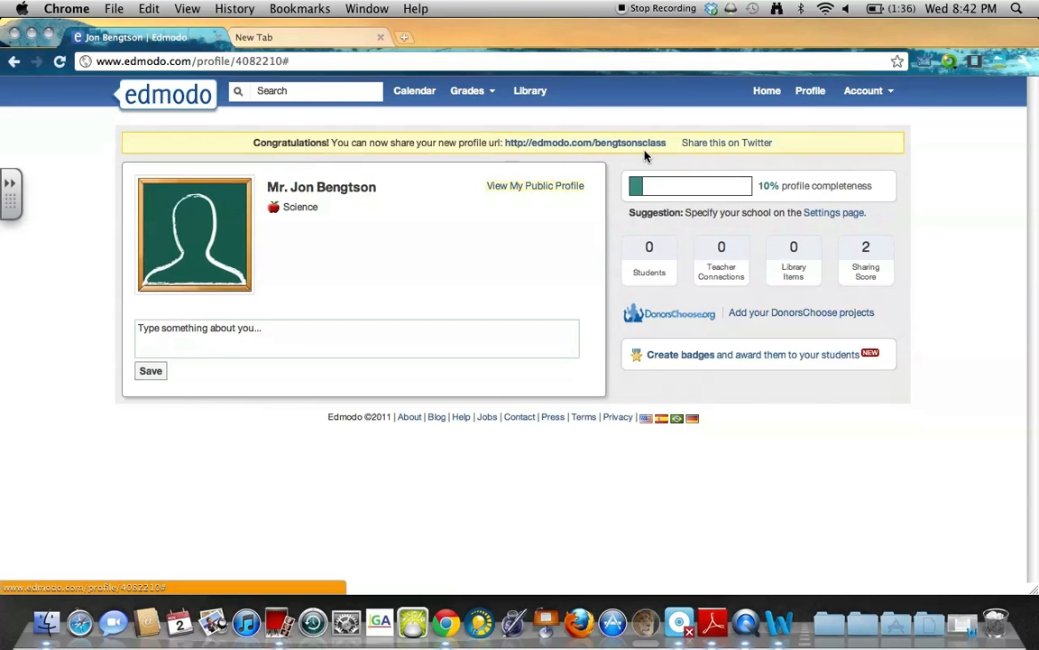
{"action": "left_click_drag", "start_coordinate": [667, 142], "coordinate": [508, 146]}
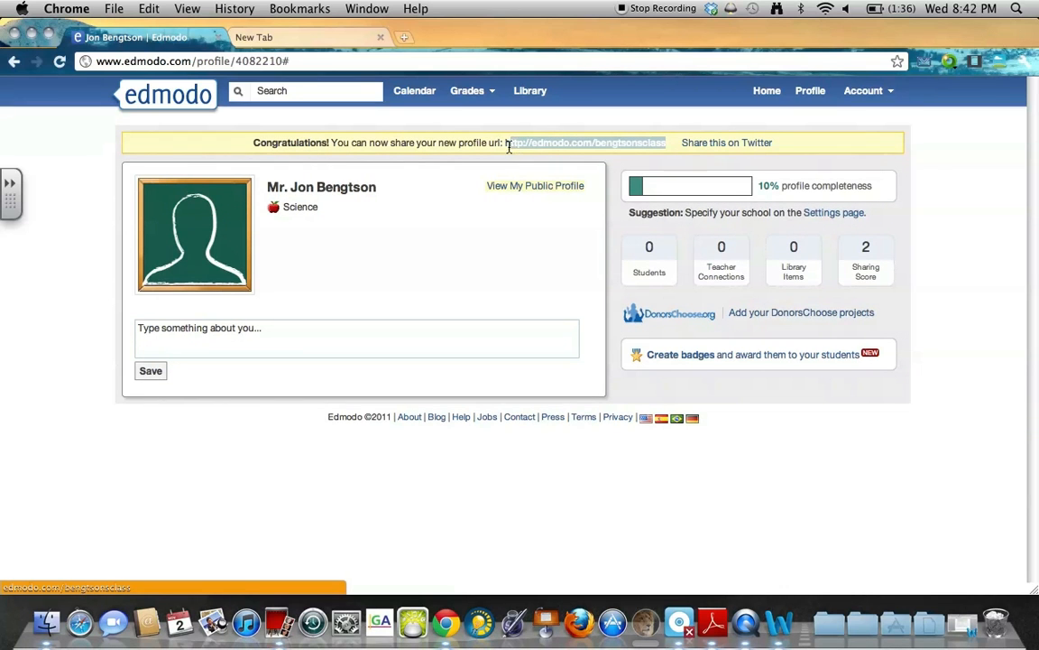
{"action": "left_click", "coordinate": [683, 145]}
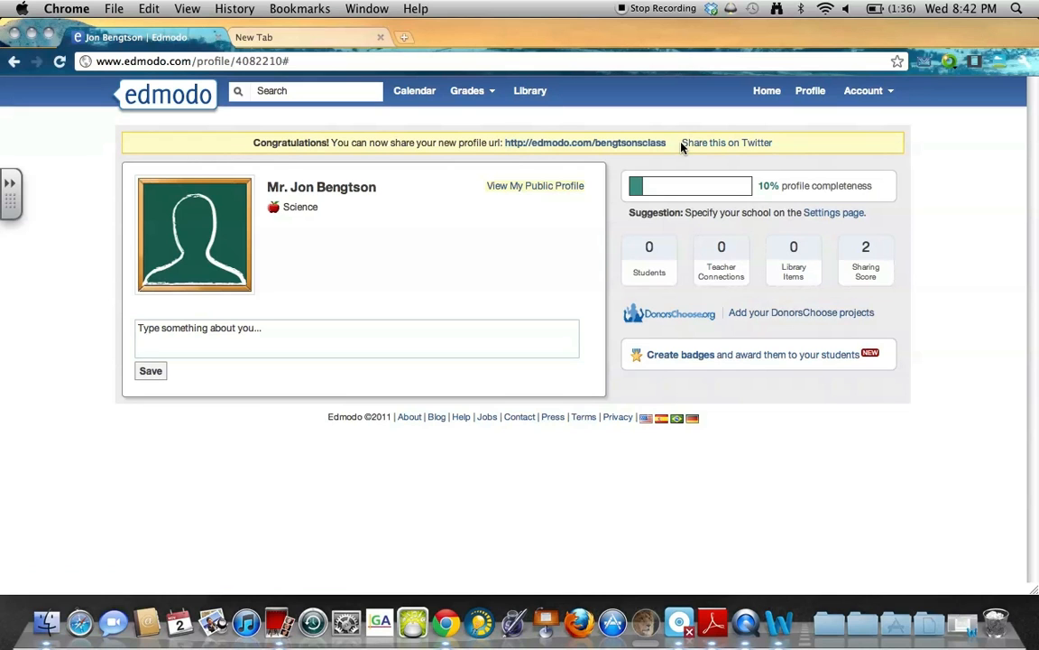
Return Home, open the 1 New Alert notification, and hide all alerts.
{"action": "left_click", "coordinate": [167, 92]}
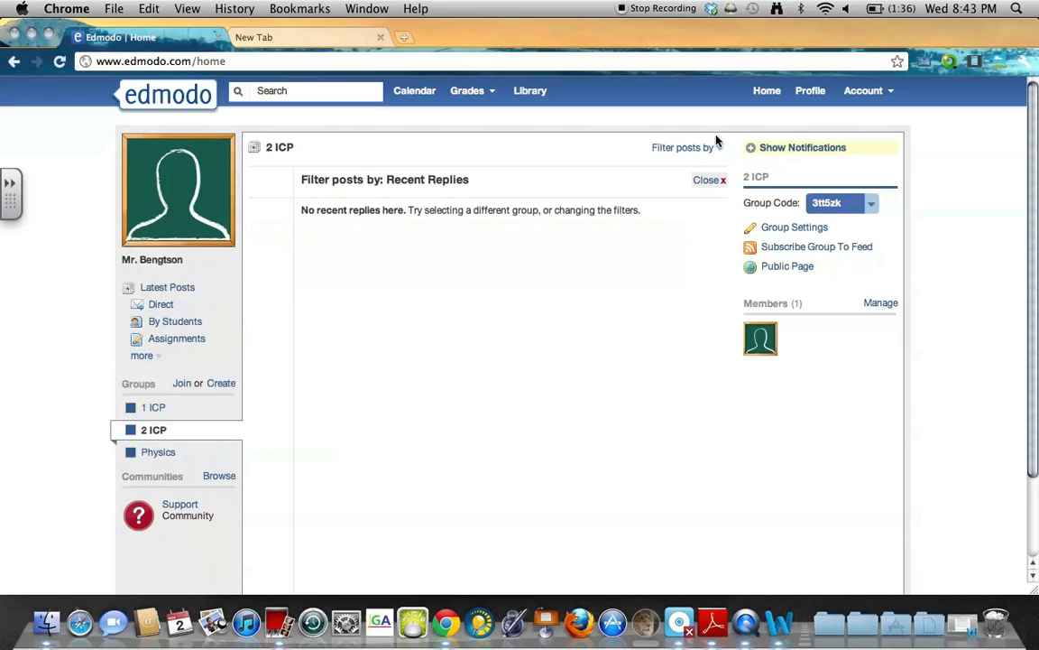
{"action": "left_click", "coordinate": [756, 150]}
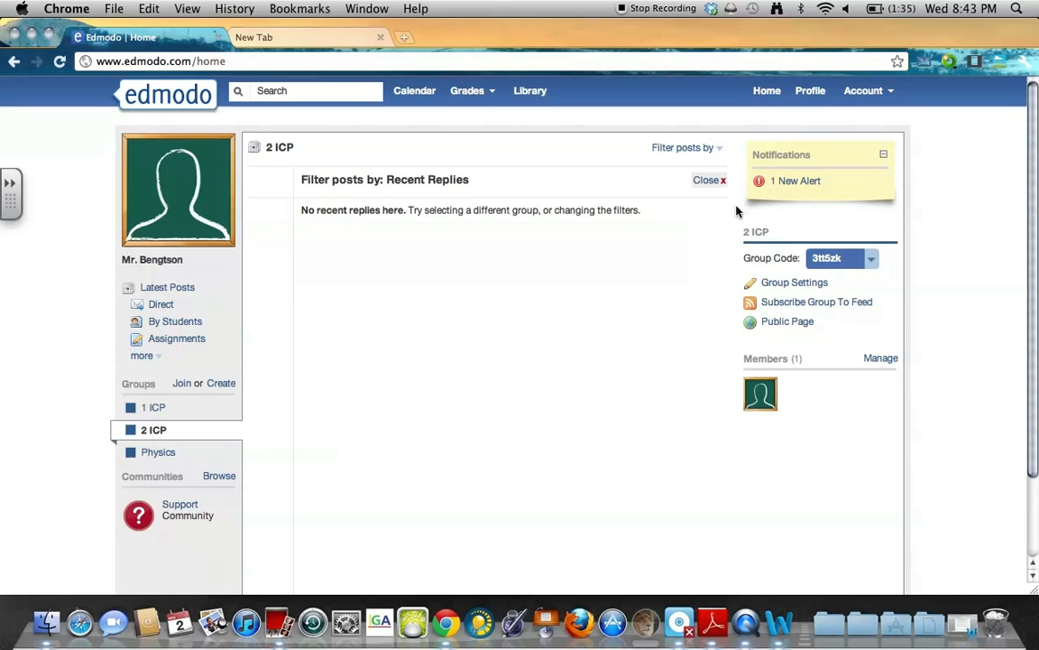
{"action": "left_click", "coordinate": [883, 157]}
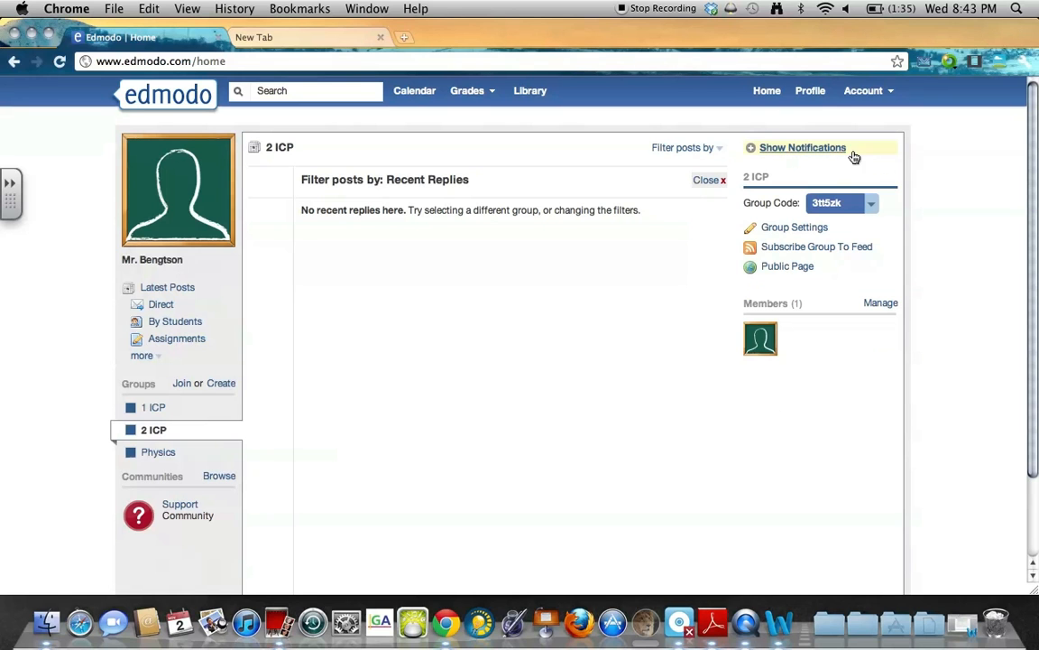
{"action": "left_click", "coordinate": [792, 149]}
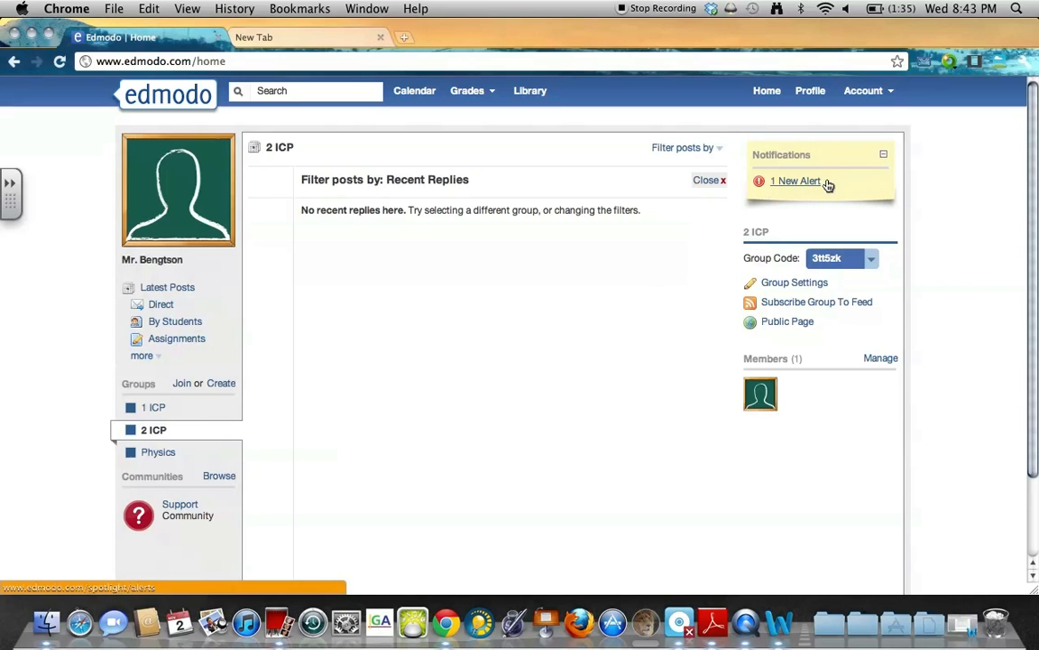
{"action": "left_click", "coordinate": [812, 182]}
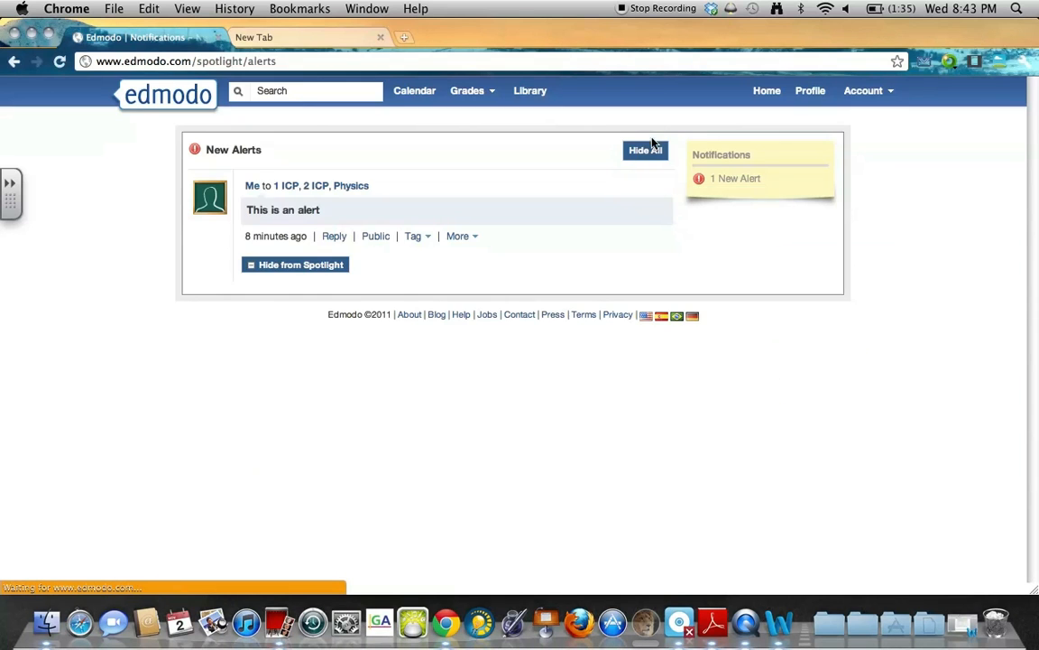
{"action": "left_click", "coordinate": [646, 149]}
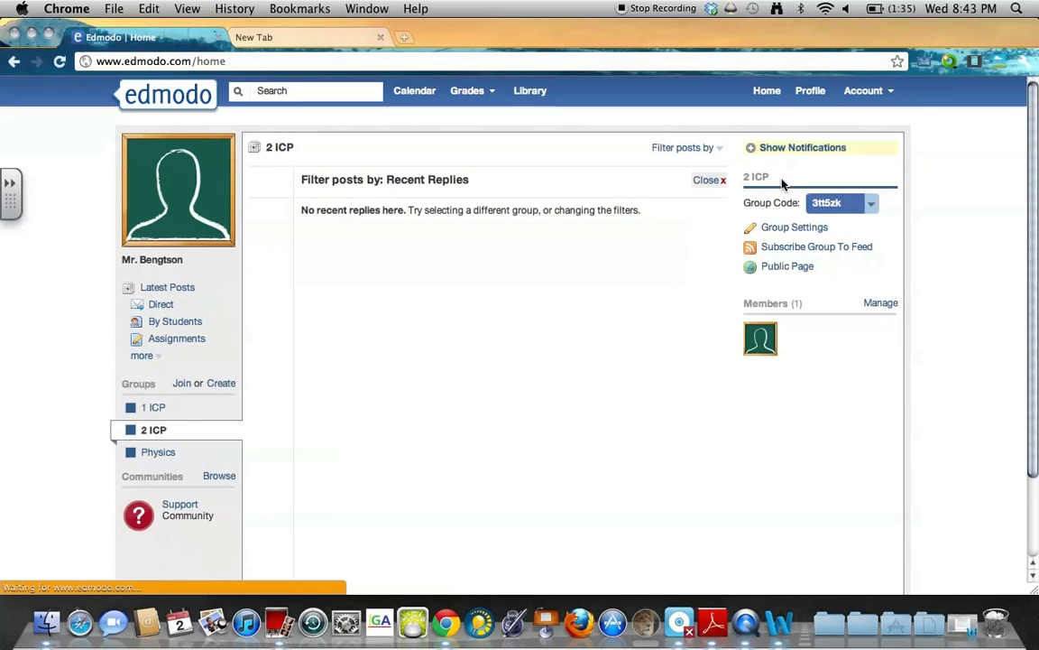
{"action": "left_click", "coordinate": [758, 152]}
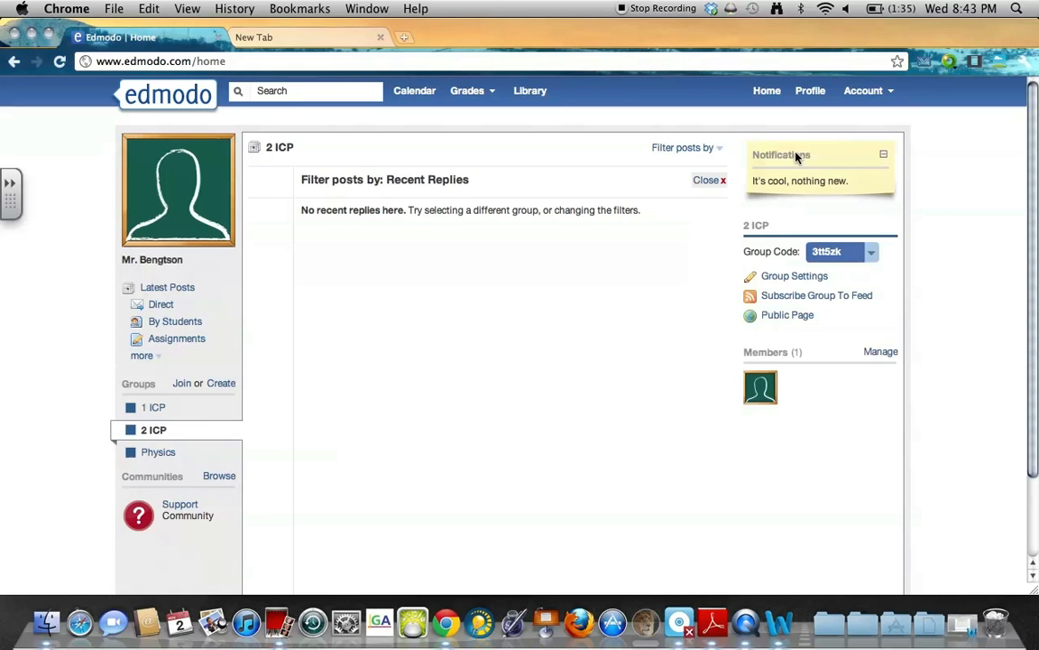
Collapse notifications and reset the 2 ICP group code three times via the Group Code menu.
{"action": "left_click", "coordinate": [884, 155]}
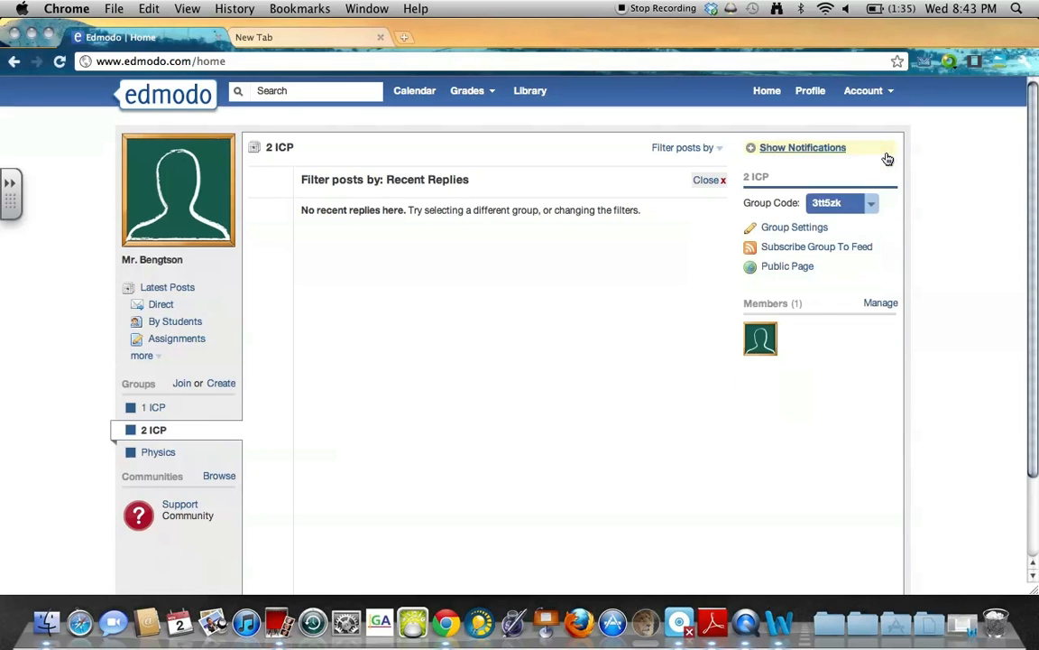
{"action": "left_click", "coordinate": [872, 207]}
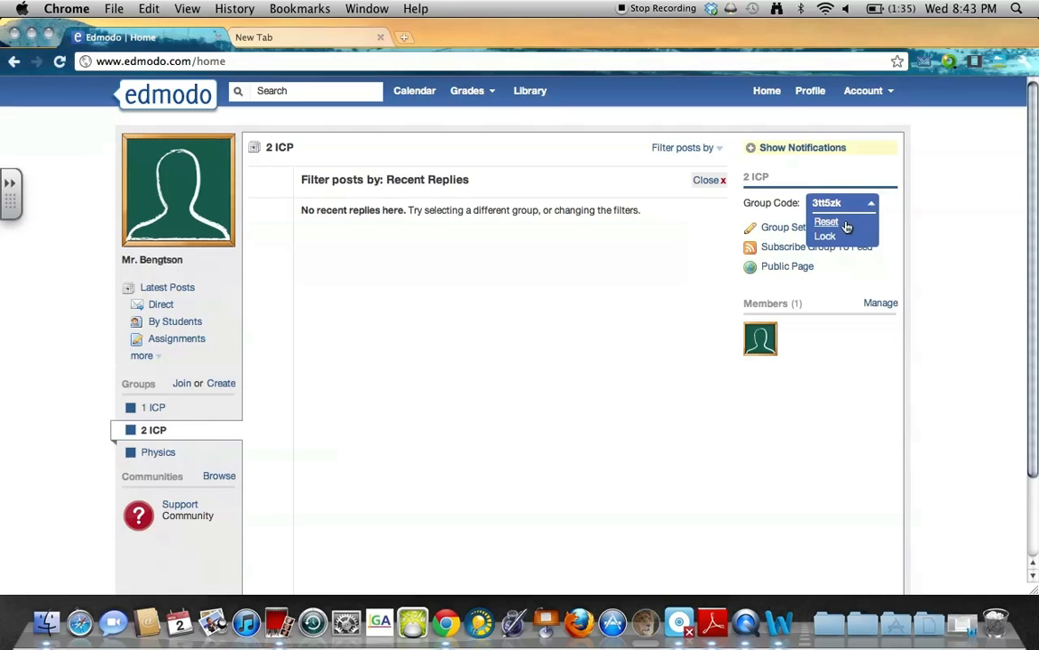
{"action": "left_click", "coordinate": [828, 222]}
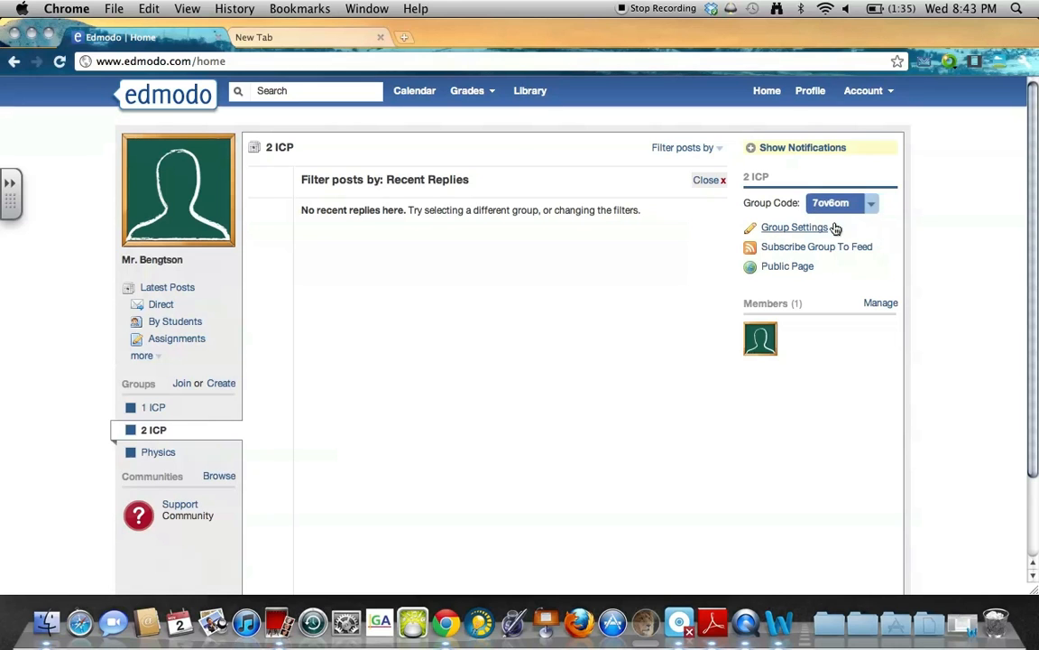
{"action": "left_click", "coordinate": [871, 205]}
{"action": "left_click", "coordinate": [828, 222]}
{"action": "left_click", "coordinate": [872, 206]}
{"action": "left_click", "coordinate": [834, 221]}
{"action": "left_click", "coordinate": [779, 233]}
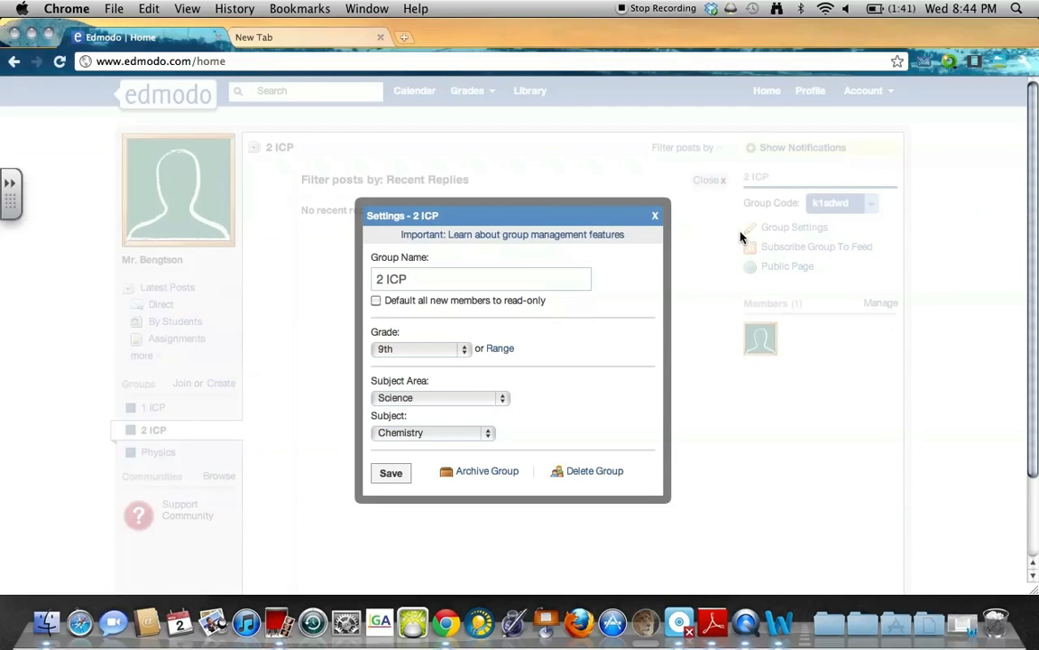
{"action": "left_click", "coordinate": [427, 280]}
{"action": "left_click", "coordinate": [657, 217]}
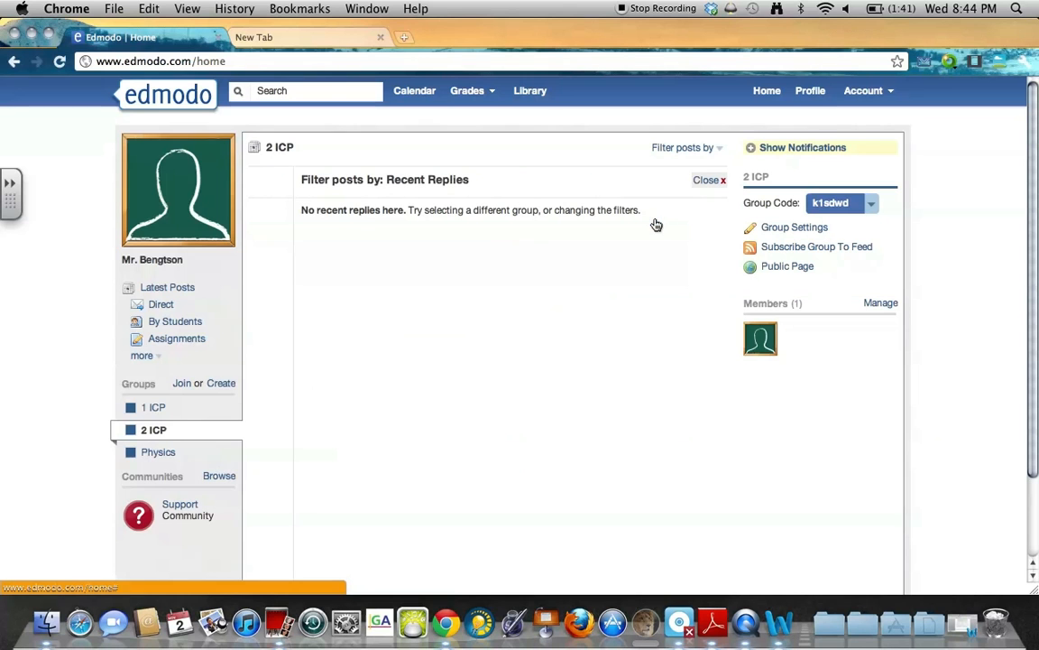
{"action": "triple_click", "coordinate": [785, 305]}
{"action": "left_click", "coordinate": [805, 307]}
Open the 2 ICP members list and view the teacher-owner's details, selecting part of their username.
{"action": "left_click", "coordinate": [881, 307]}
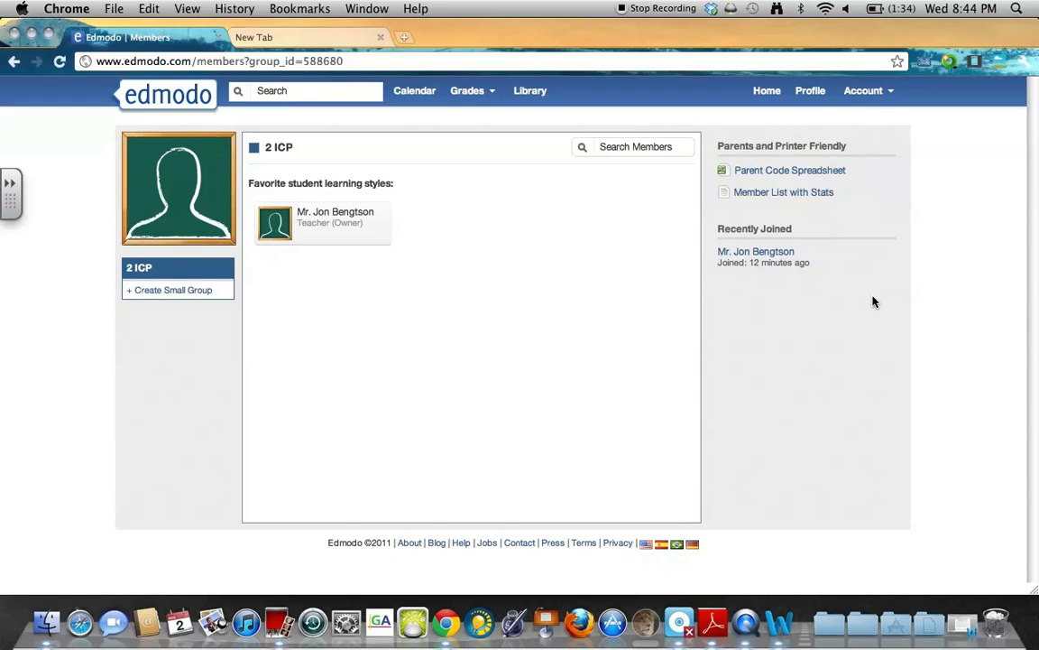
{"action": "left_click", "coordinate": [332, 213]}
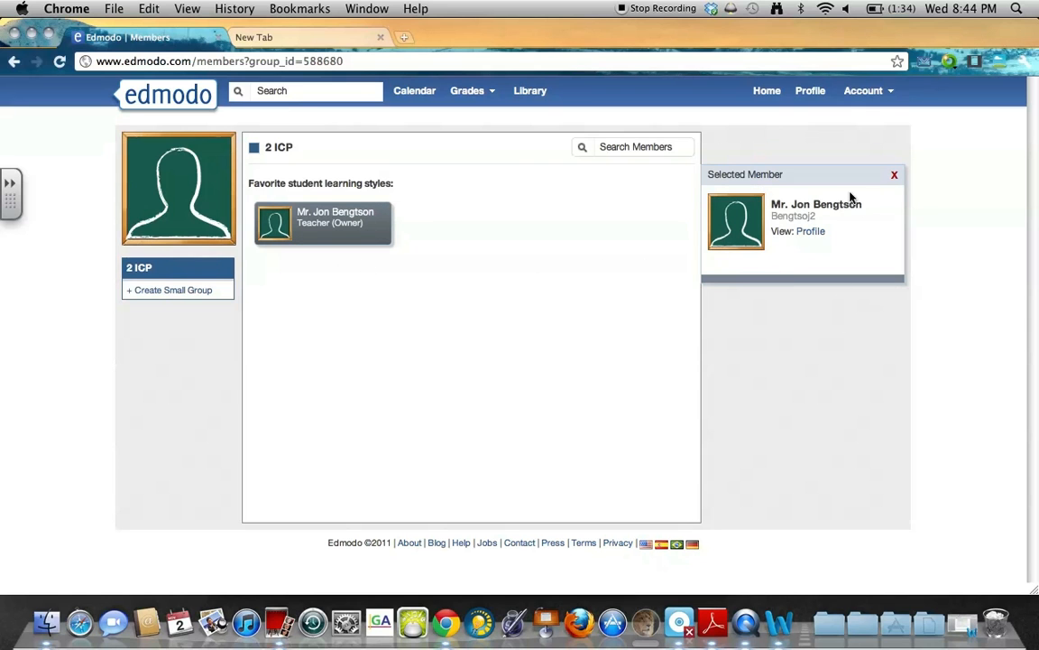
{"action": "left_click_drag", "start_coordinate": [818, 217], "coordinate": [803, 217]}
{"action": "left_click", "coordinate": [796, 217]}
{"action": "left_click", "coordinate": [812, 219]}
{"action": "left_click", "coordinate": [793, 217]}
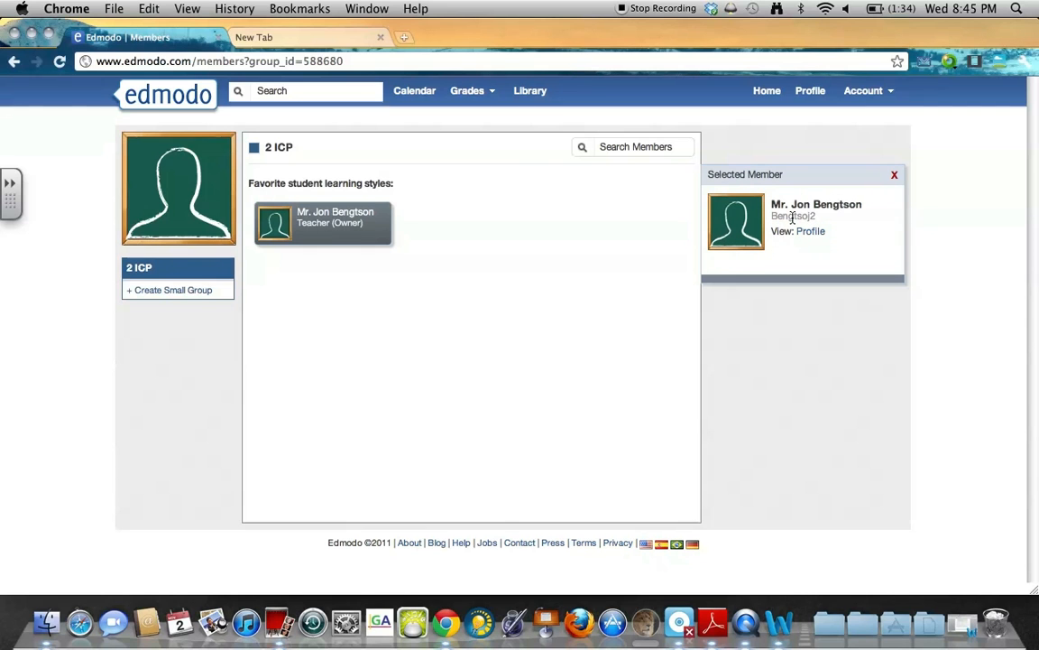
{"action": "left_click_drag", "start_coordinate": [813, 218], "coordinate": [779, 219]}
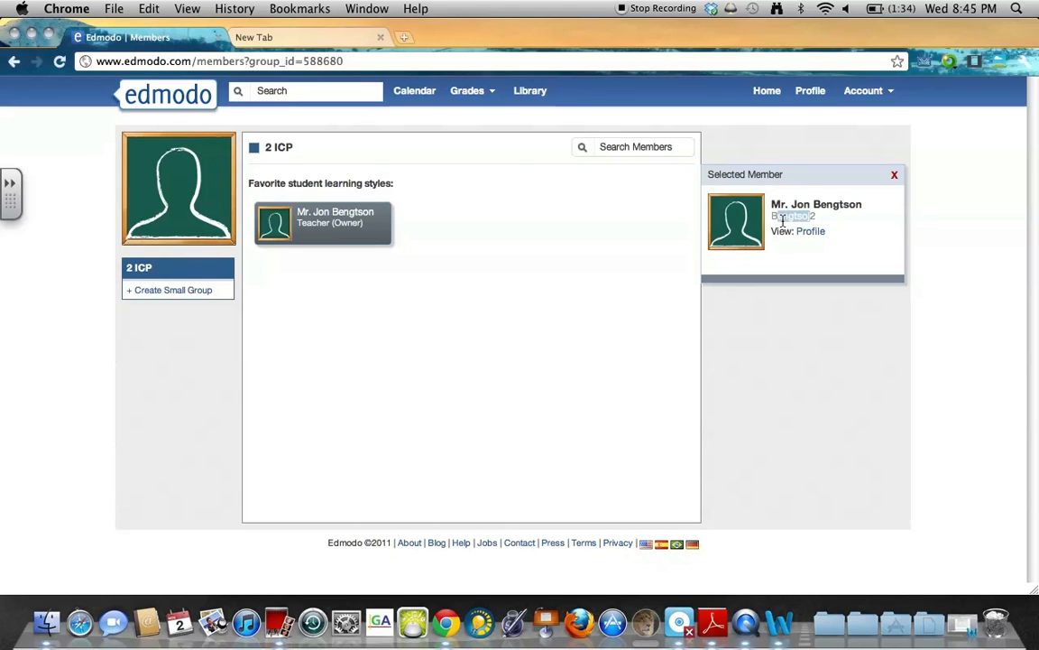
{"action": "left_click", "coordinate": [788, 249]}
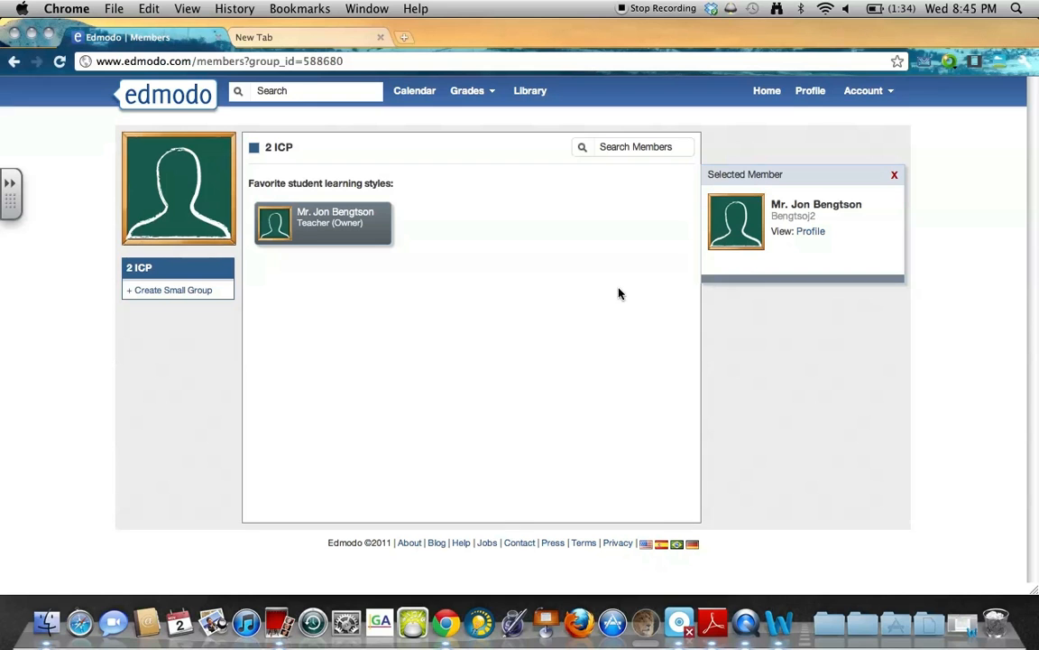
Add a small group named Group1 to the 2 ICP class, then go back Home.
{"action": "left_click", "coordinate": [165, 291]}
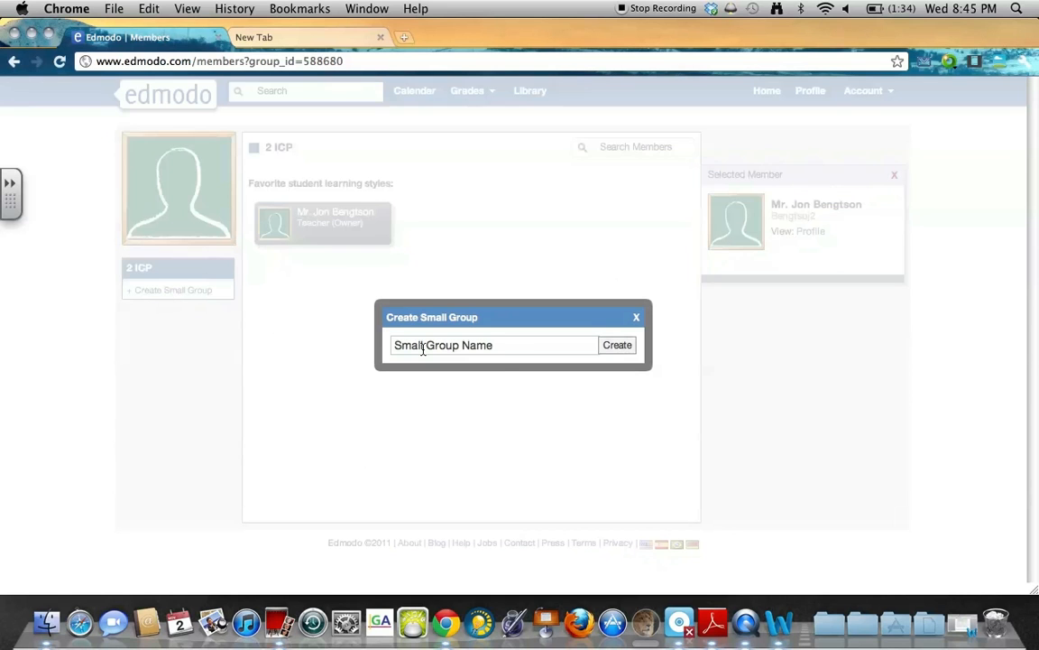
{"action": "left_click", "coordinate": [507, 352]}
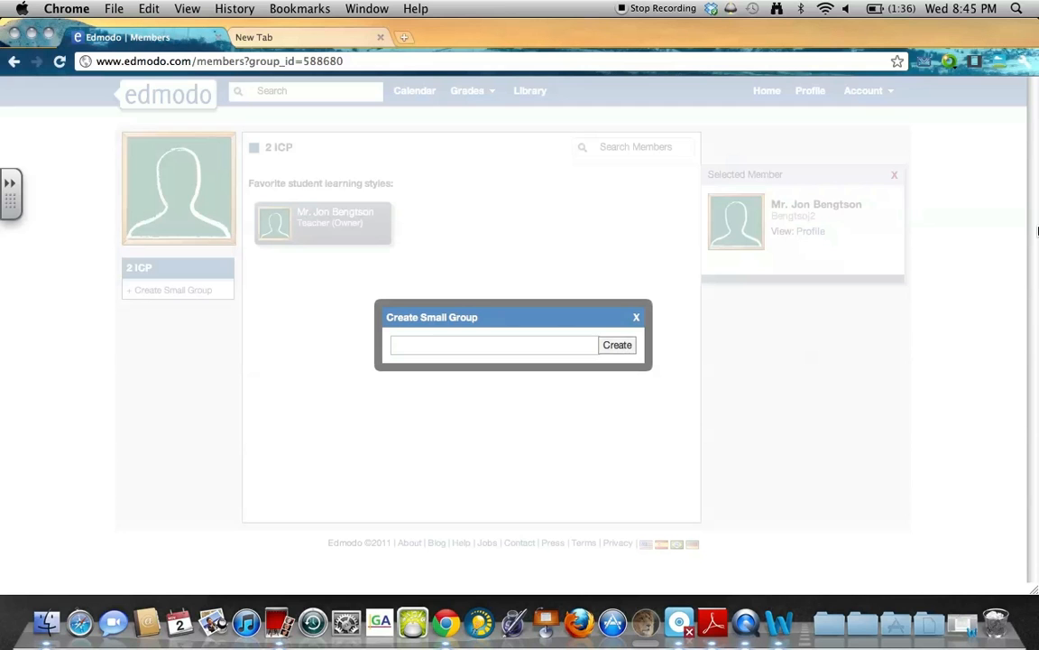
{"action": "type", "text": "Group1"}
{"action": "left_click", "coordinate": [627, 345]}
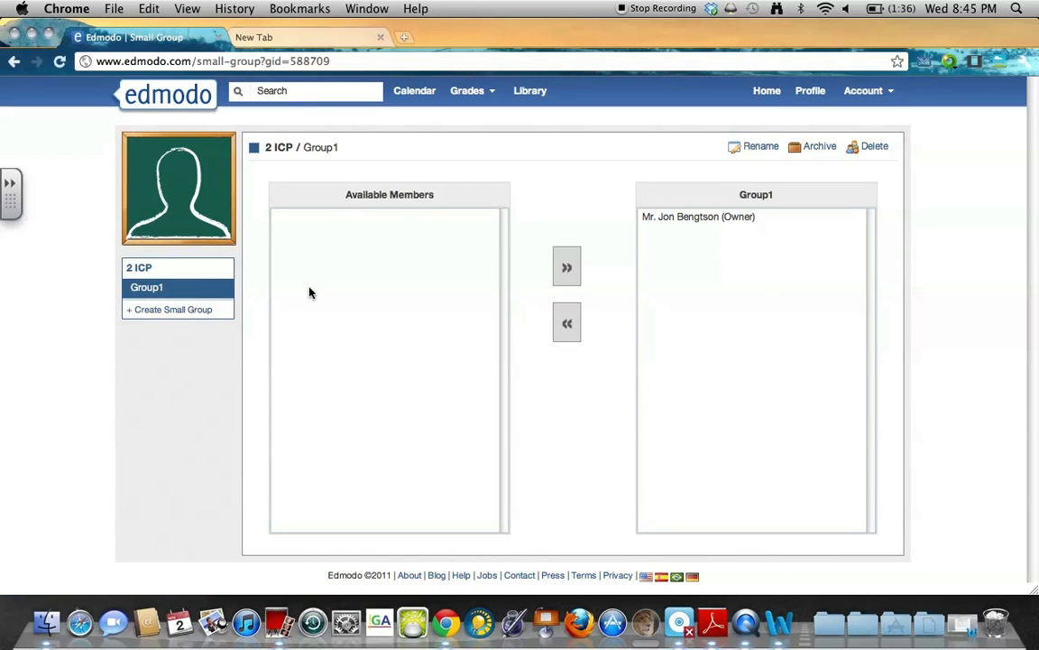
{"action": "left_click", "coordinate": [304, 241]}
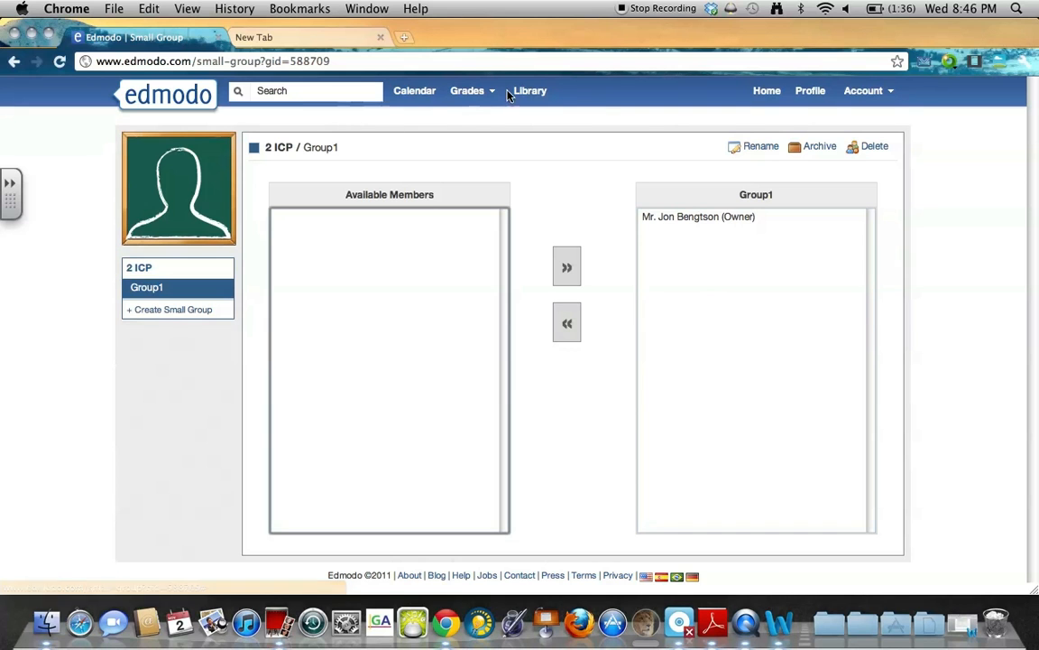
{"action": "left_click", "coordinate": [529, 91]}
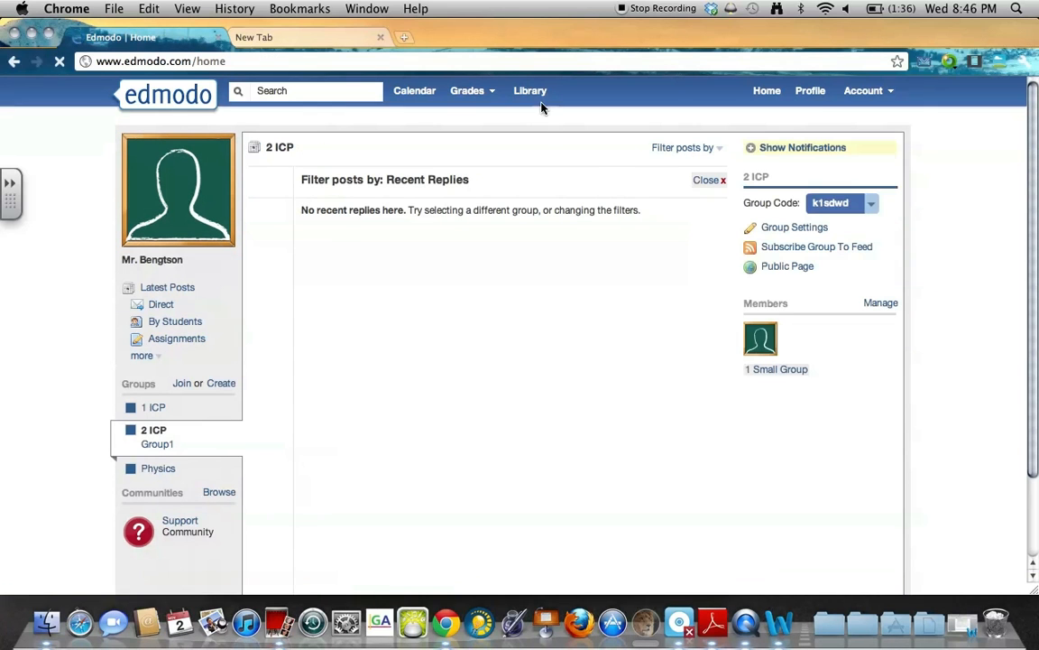
Upload 10_U4 reading 2.pdf from the 04_FreeParticle-pdf folder into the Library.
{"action": "left_click", "coordinate": [531, 93]}
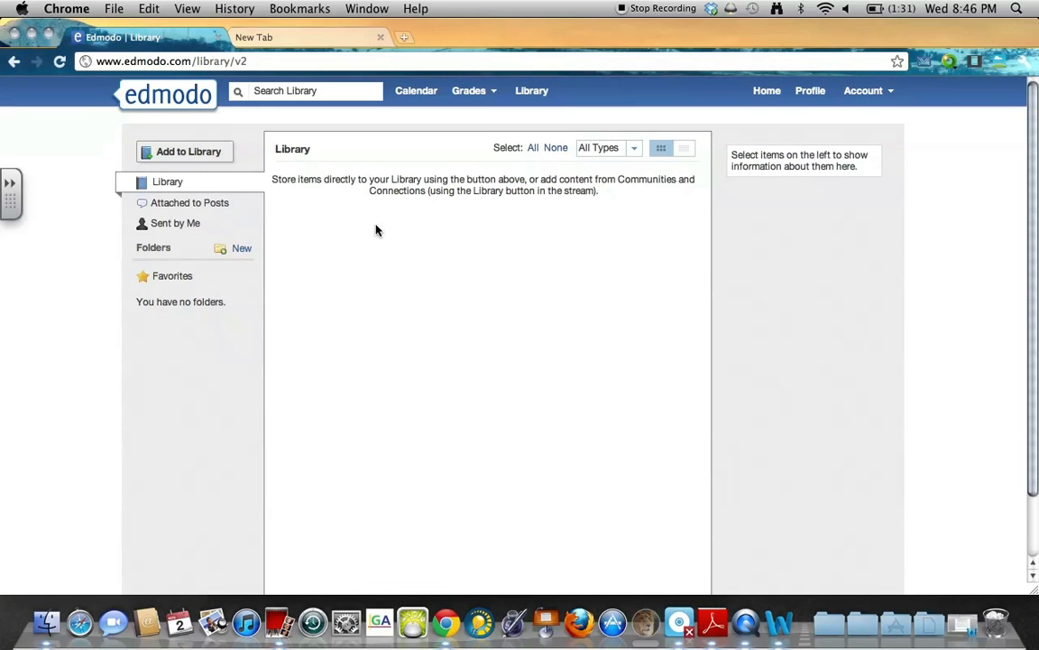
{"action": "left_click", "coordinate": [181, 151]}
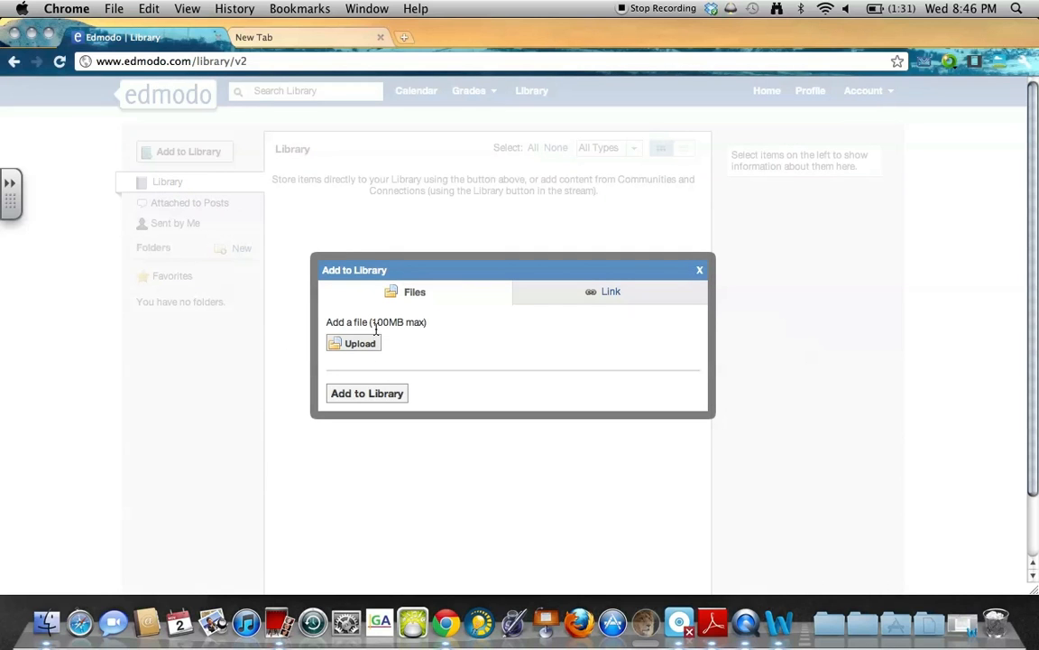
{"action": "left_click", "coordinate": [410, 325]}
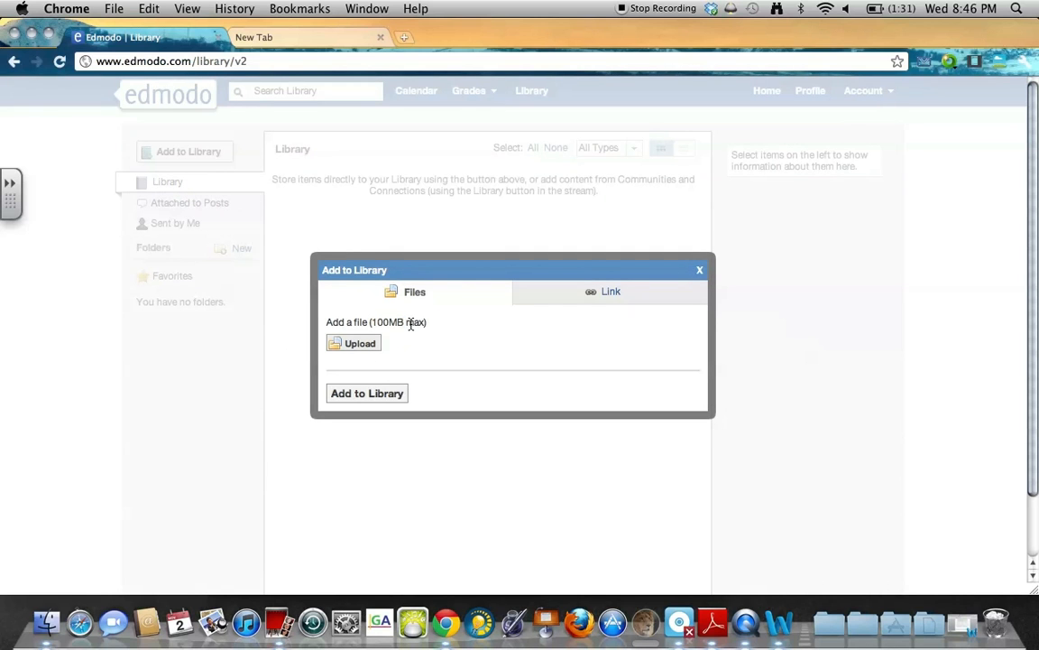
{"action": "left_click", "coordinate": [353, 343]}
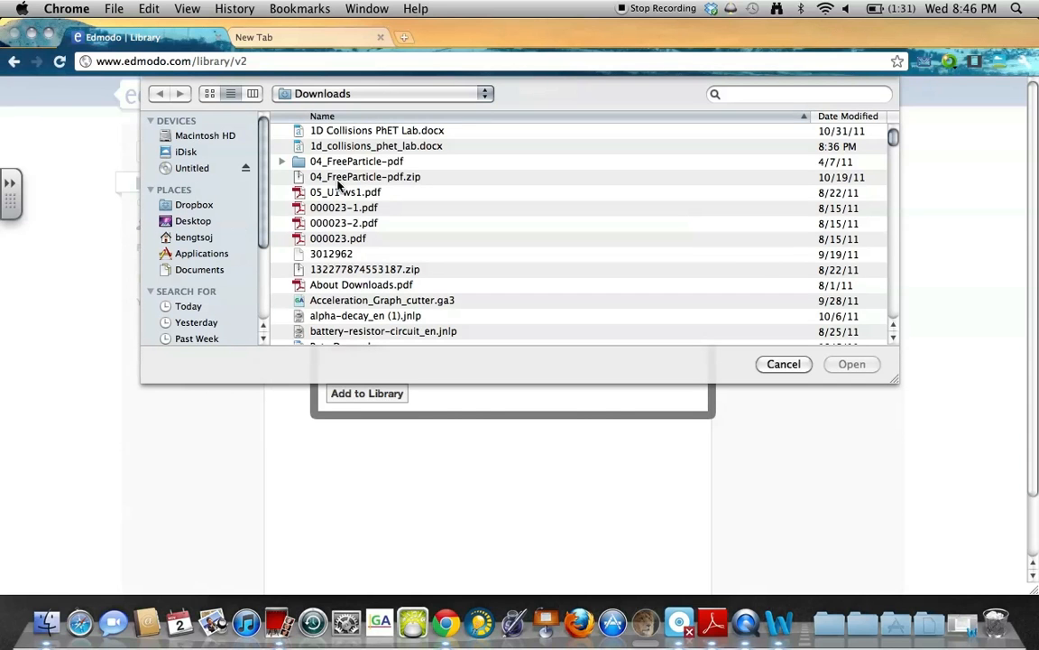
{"action": "double_click", "coordinate": [347, 161]}
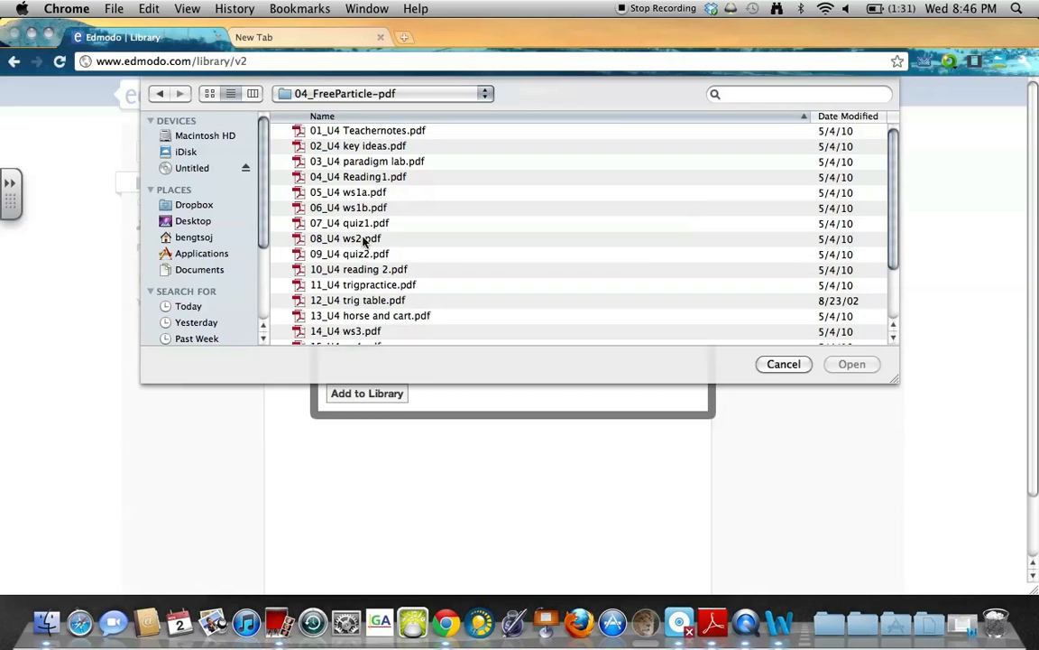
{"action": "double_click", "coordinate": [357, 271]}
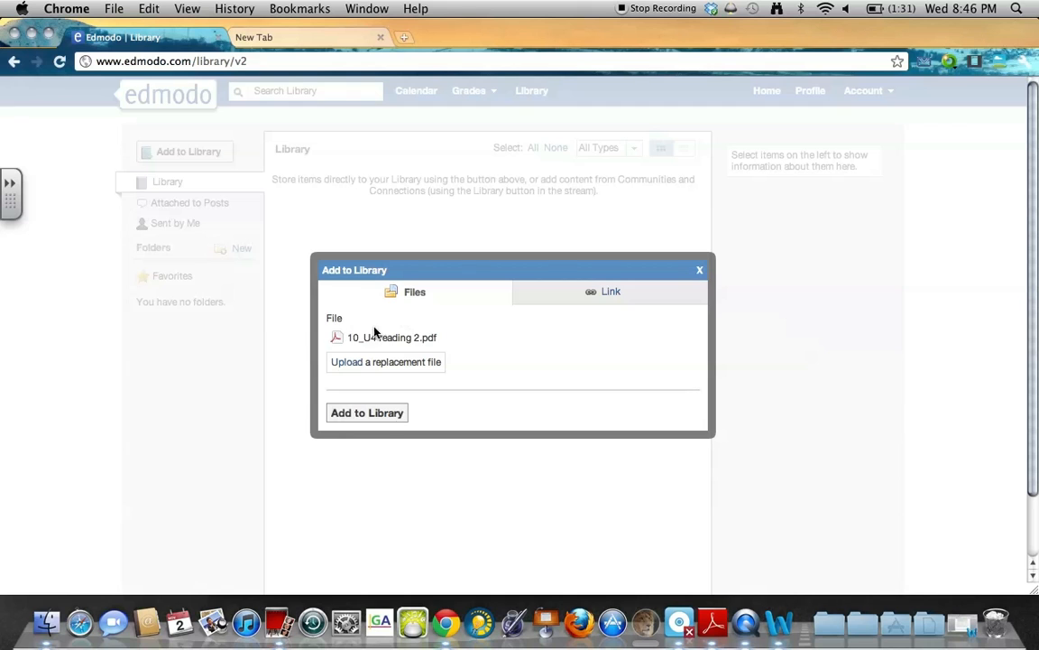
{"action": "left_click", "coordinate": [367, 412]}
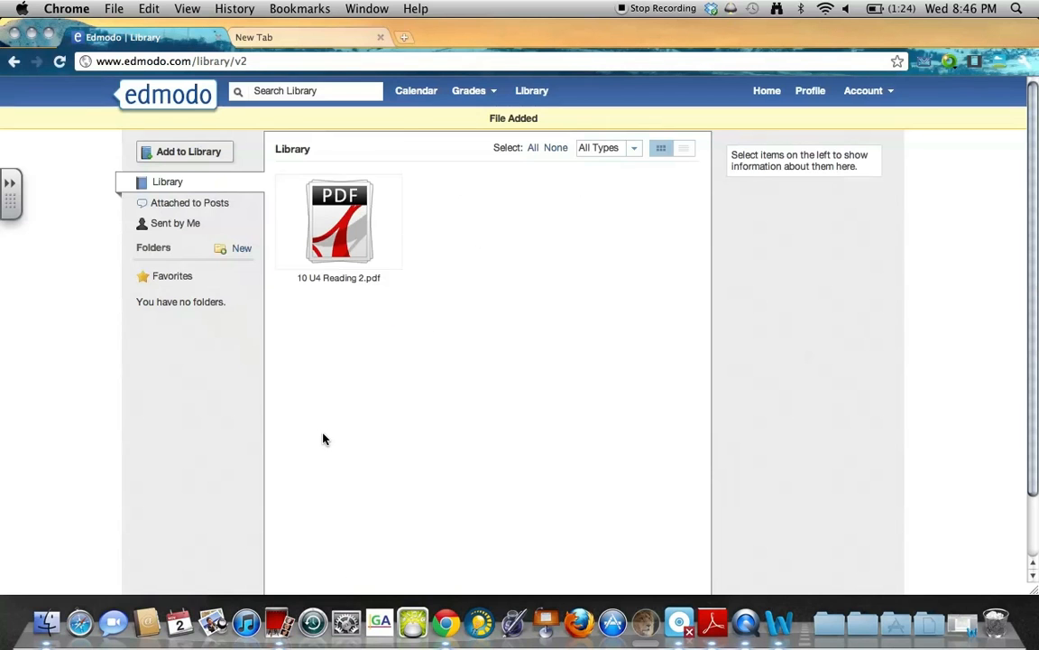
Show and hide the details of 10 U4 Reading 2.pdf twice.
{"action": "left_click", "coordinate": [342, 223]}
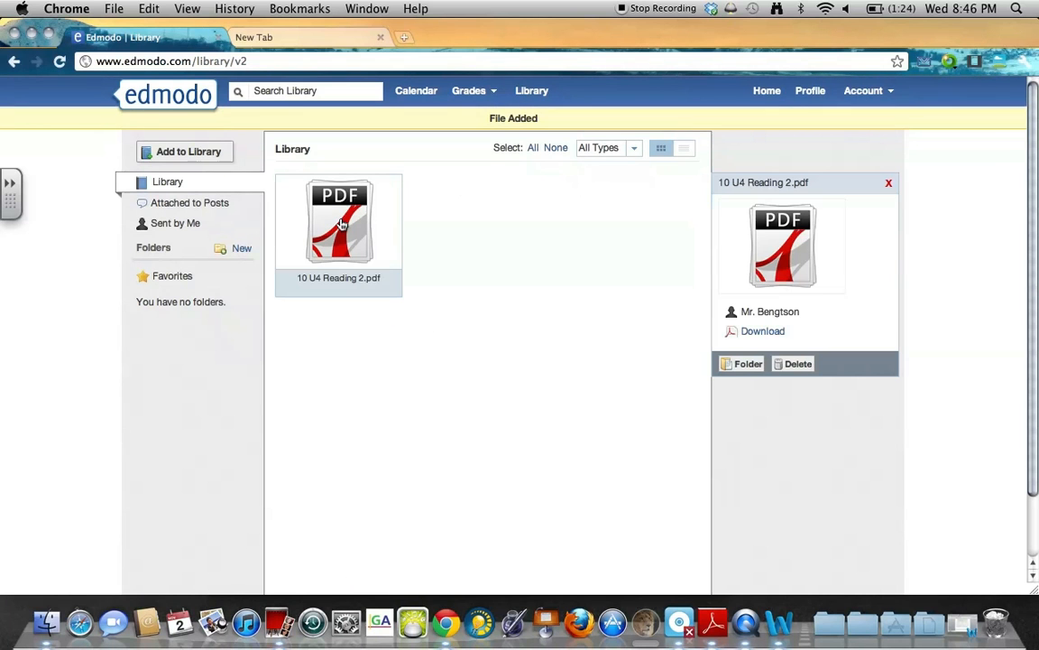
{"action": "left_click", "coordinate": [468, 222]}
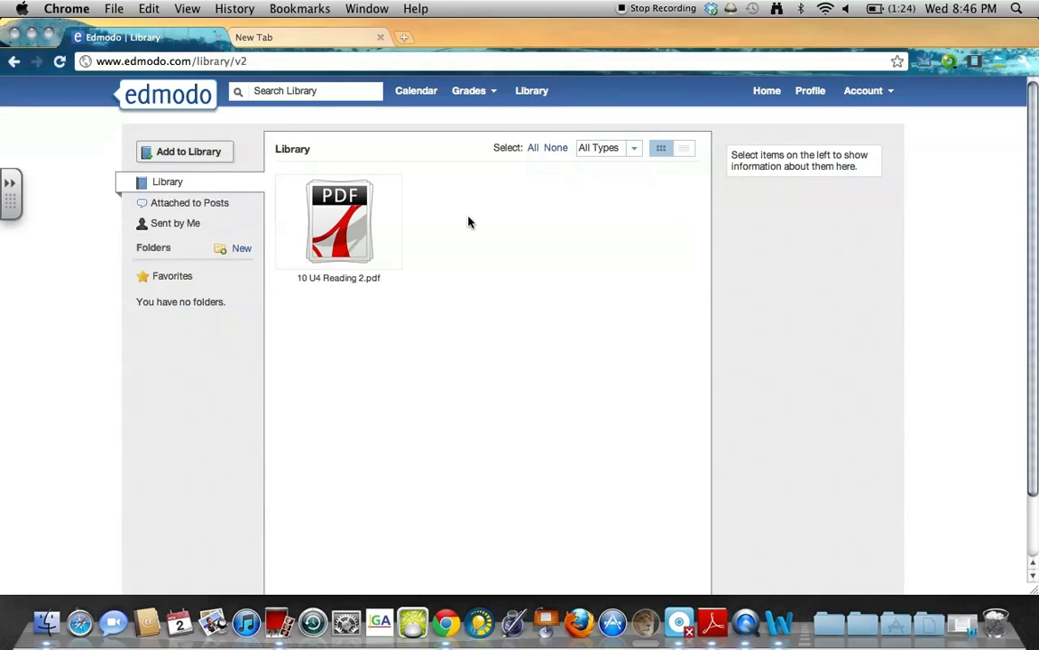
{"action": "left_click", "coordinate": [364, 224]}
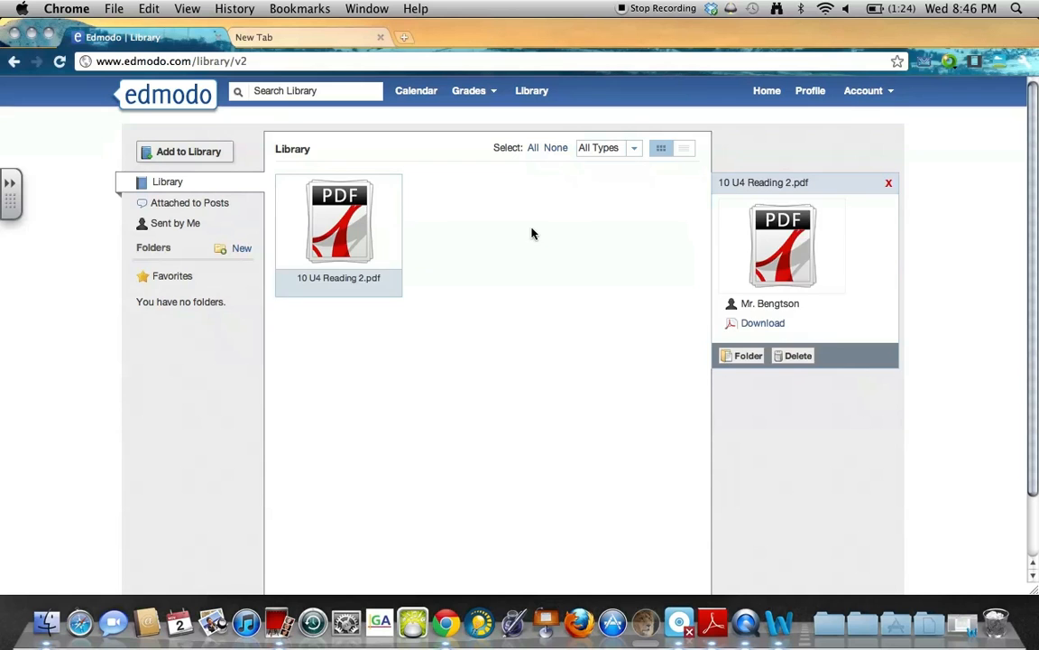
{"action": "left_click", "coordinate": [480, 209]}
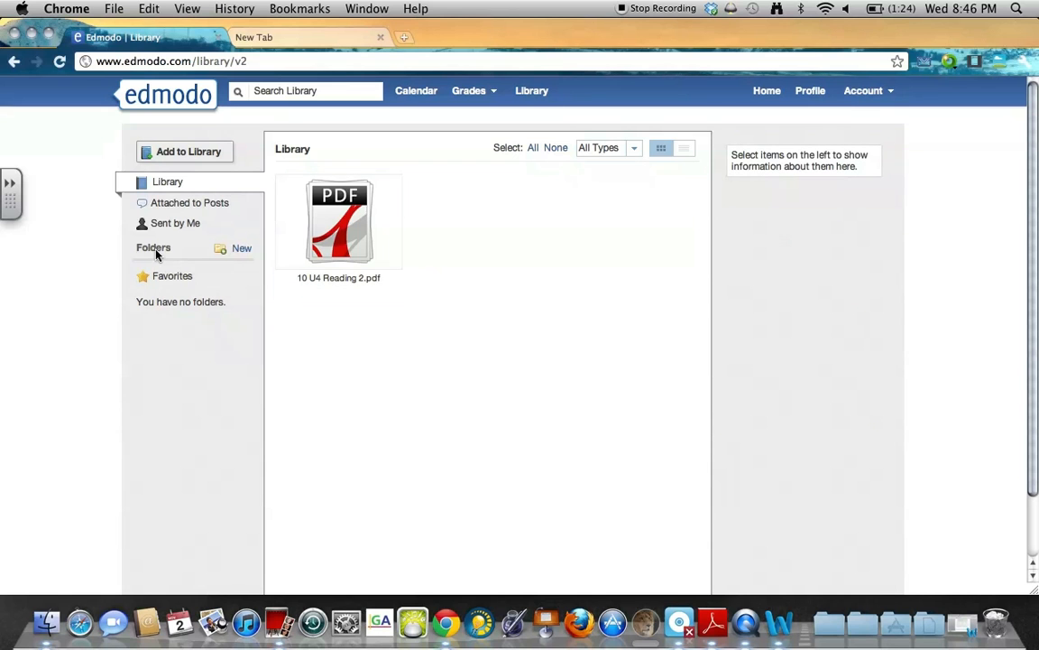
Create a Library folder named 'Unit 4 assignments (physics)' shared with the Physics group.
{"action": "left_click", "coordinate": [235, 249]}
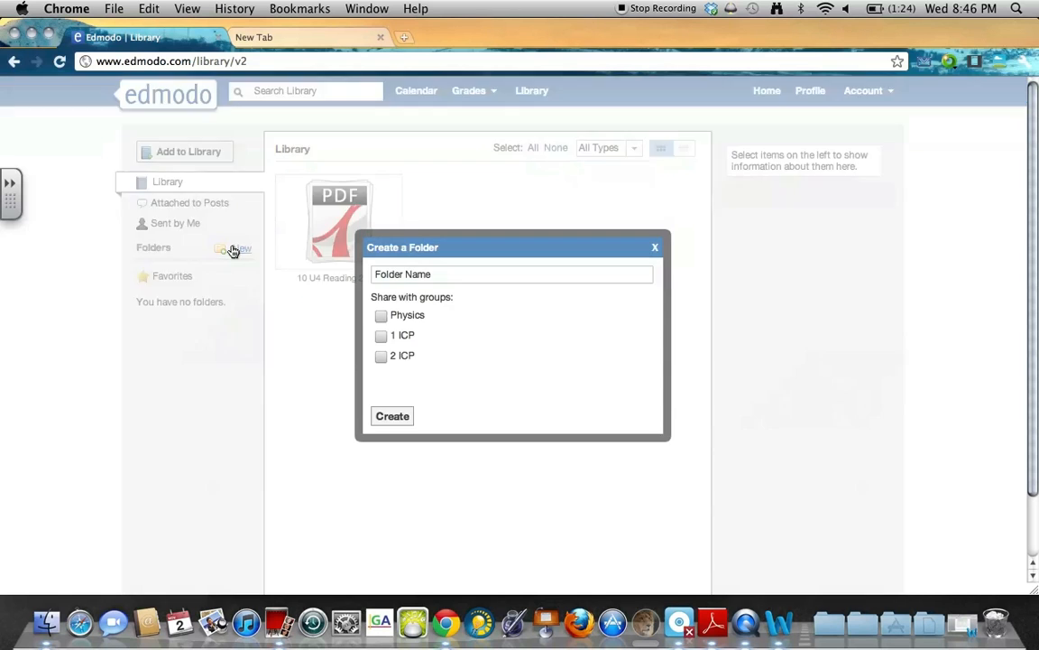
{"action": "left_click", "coordinate": [407, 277]}
{"action": "type", "text": "Ph"}
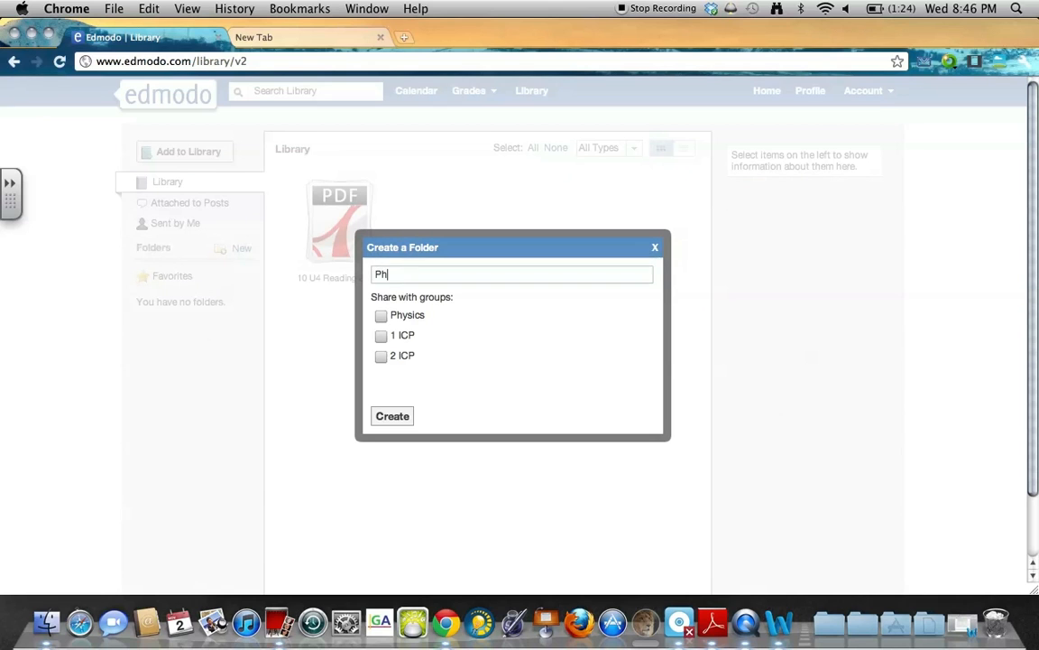
{"action": "type", "text": "ysics assignme"}
{"action": "key", "text": "BackSpace"}
{"action": "key", "text": "BackSpace"}
{"action": "key", "text": "BackSpace"}
{"action": "key", "text": "BackSpace"}
{"action": "key", "text": "BackSpace"}
{"action": "key", "text": "BackSpace"}
{"action": "key", "text": "BackSpace"}
{"action": "key", "text": "BackSpace"}
{"action": "key", "text": "BackSpace"}
{"action": "key", "text": "BackSpace"}
{"action": "key", "text": "BackSpace"}
{"action": "key", "text": "BackSpace"}
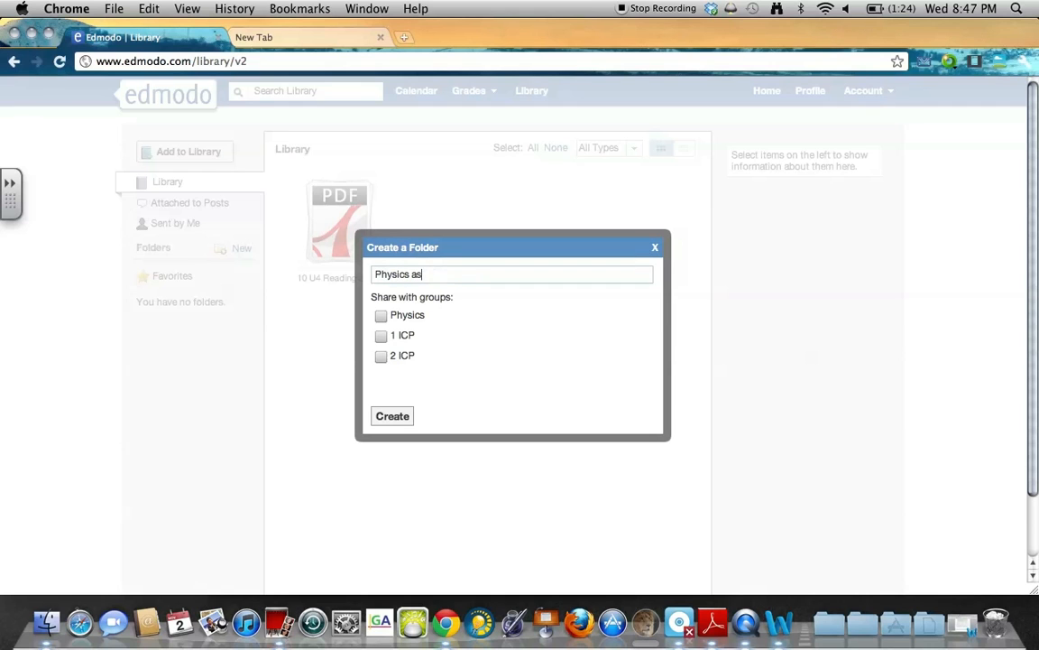
{"action": "type", "text": "Unit 4 assignments"}
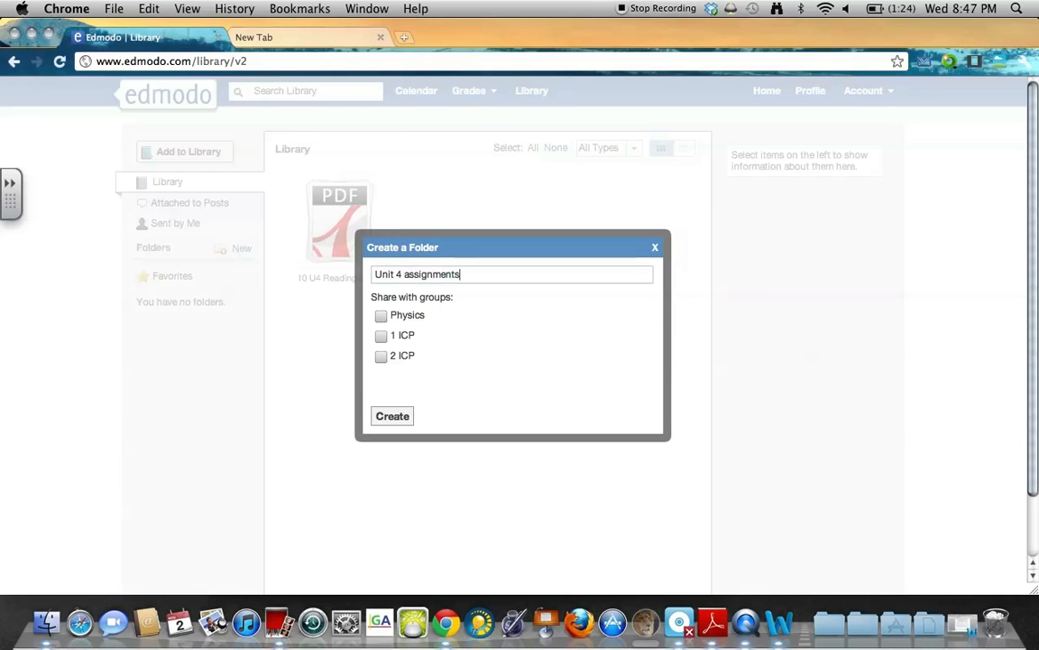
{"action": "type", "text": " (physics)"}
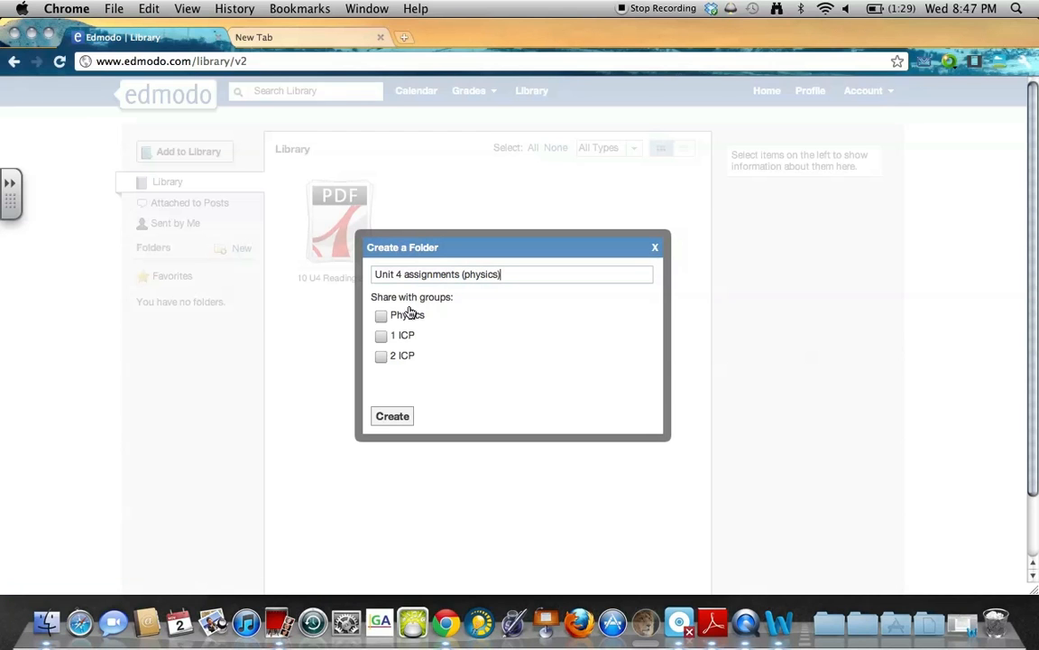
{"action": "left_click", "coordinate": [381, 316]}
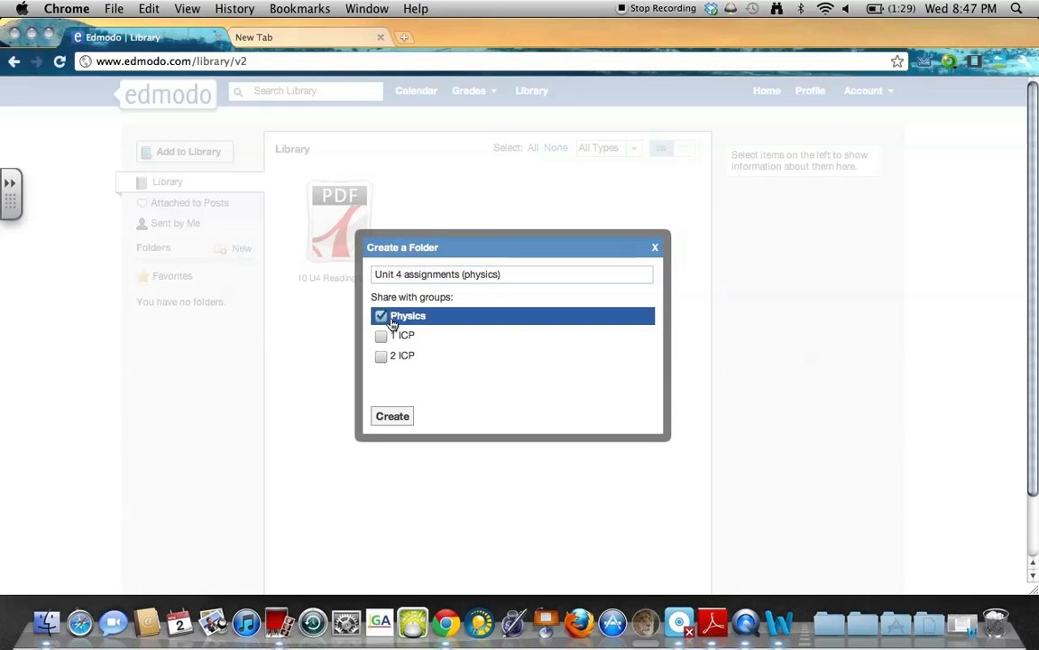
{"action": "left_click", "coordinate": [393, 415]}
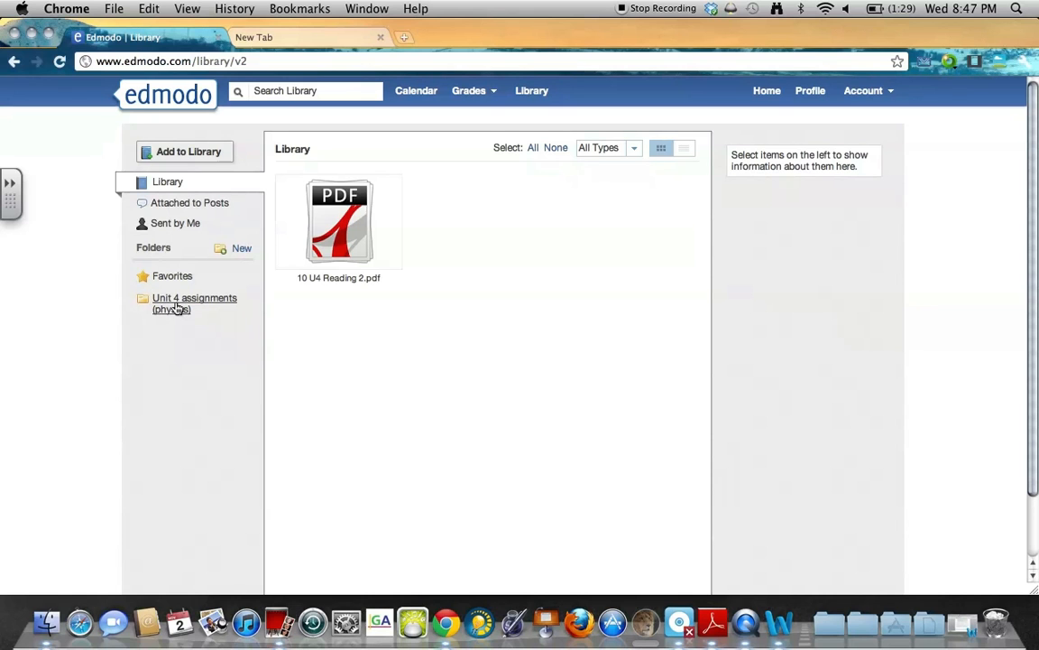
File 10 U4 Reading 2.pdf into Unit 4 assignments (physics) and open that folder.
{"action": "left_click", "coordinate": [342, 232]}
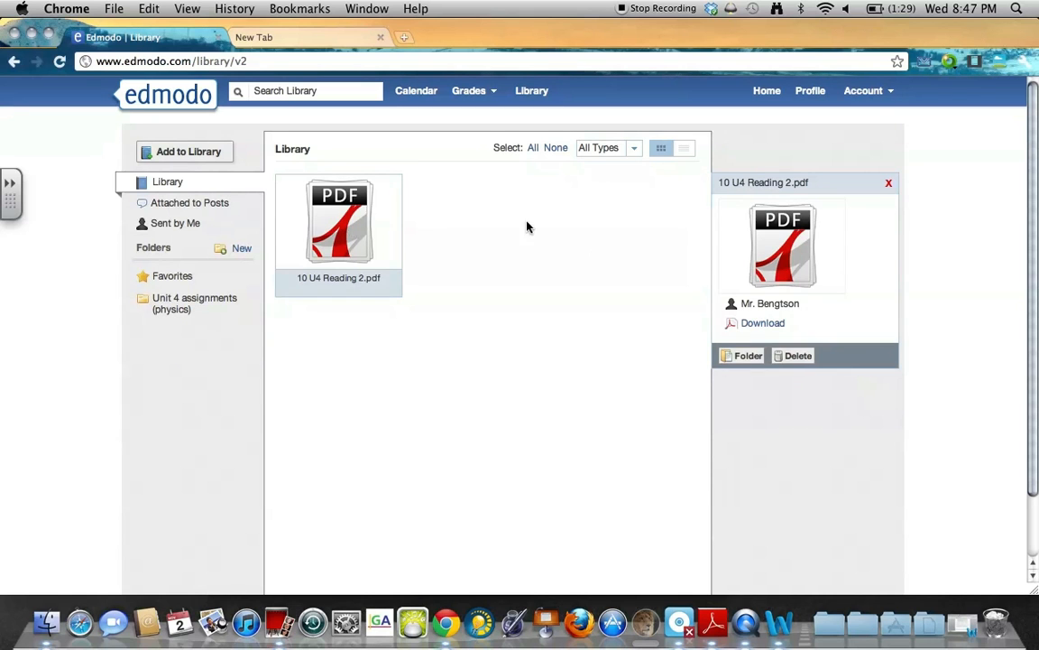
{"action": "left_click", "coordinate": [755, 365]}
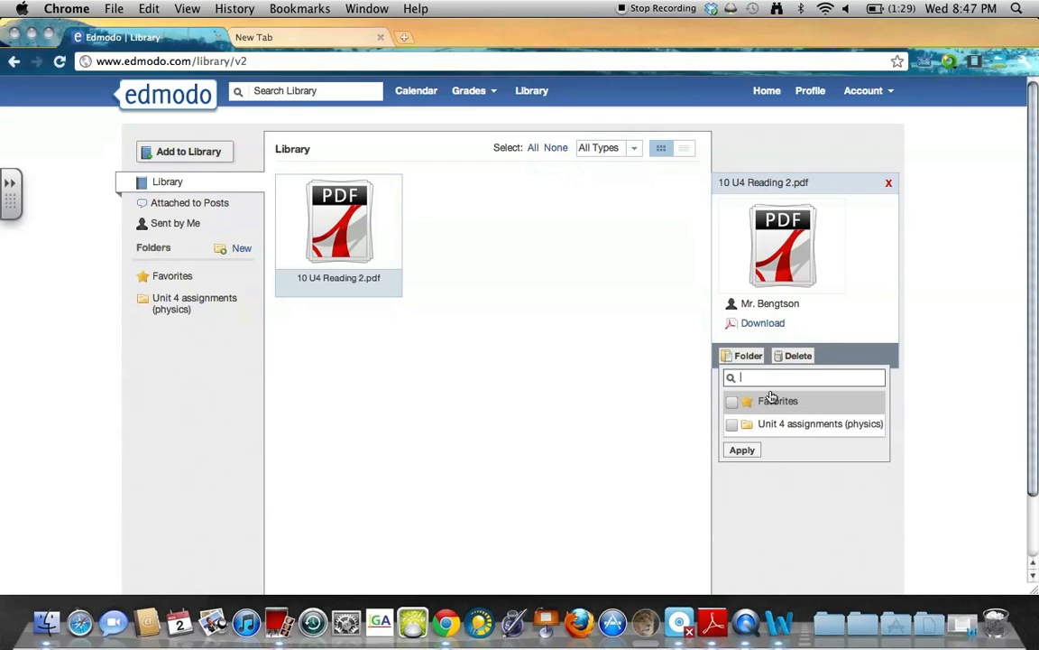
{"action": "left_click", "coordinate": [743, 451]}
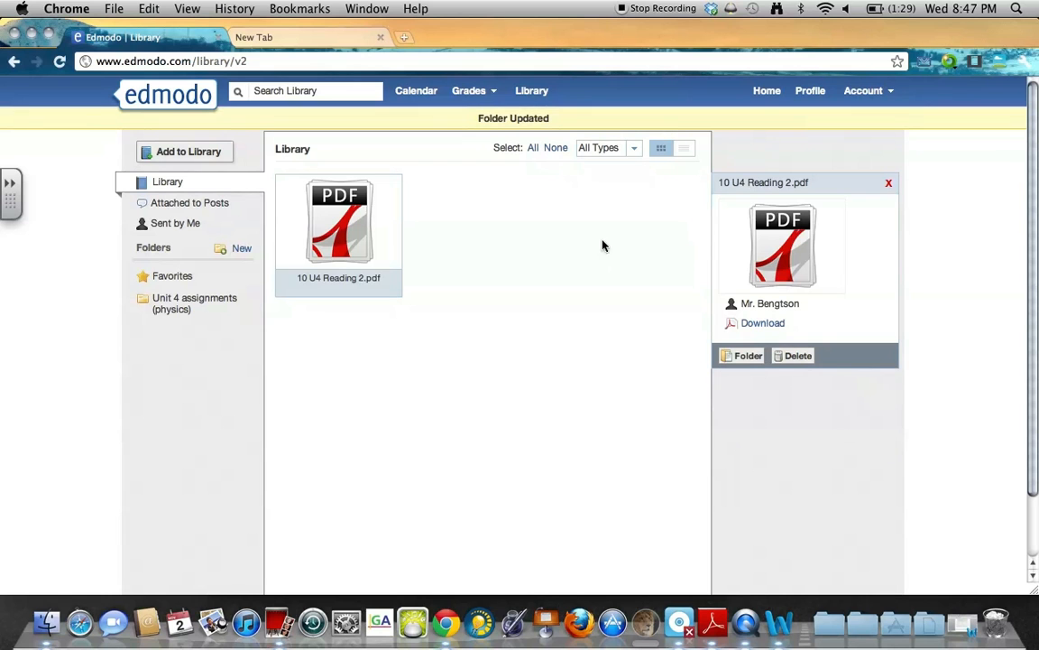
{"action": "left_click_drag", "start_coordinate": [558, 120], "coordinate": [501, 119]}
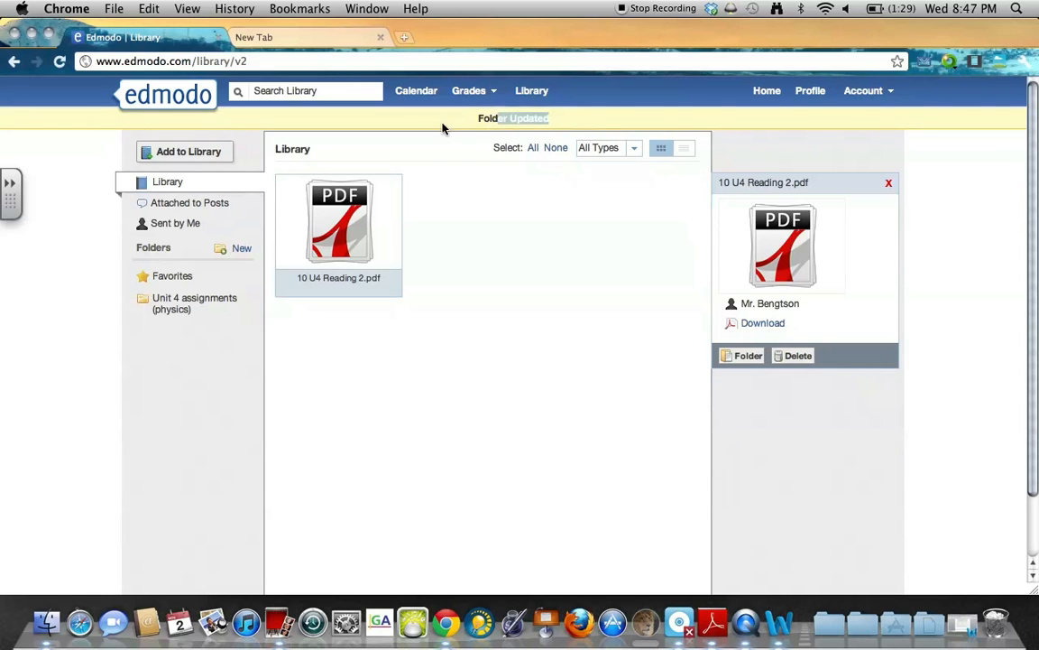
{"action": "left_click", "coordinate": [178, 305]}
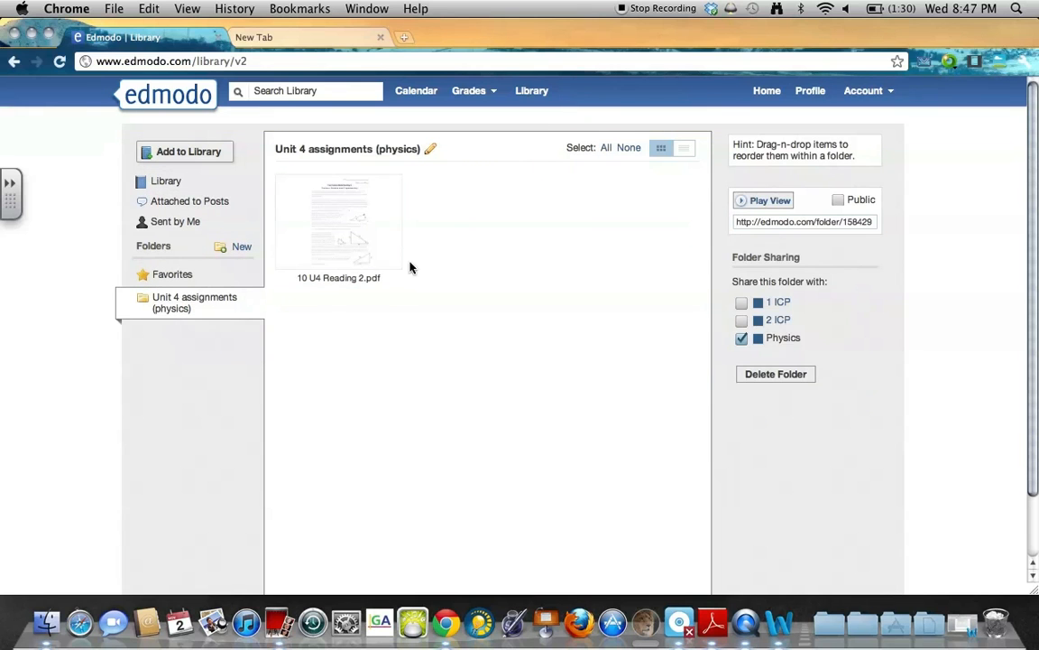
Preview the pages of 10 U4 Reading 2.pdf twice, closing the preview each time.
{"action": "left_click", "coordinate": [344, 205]}
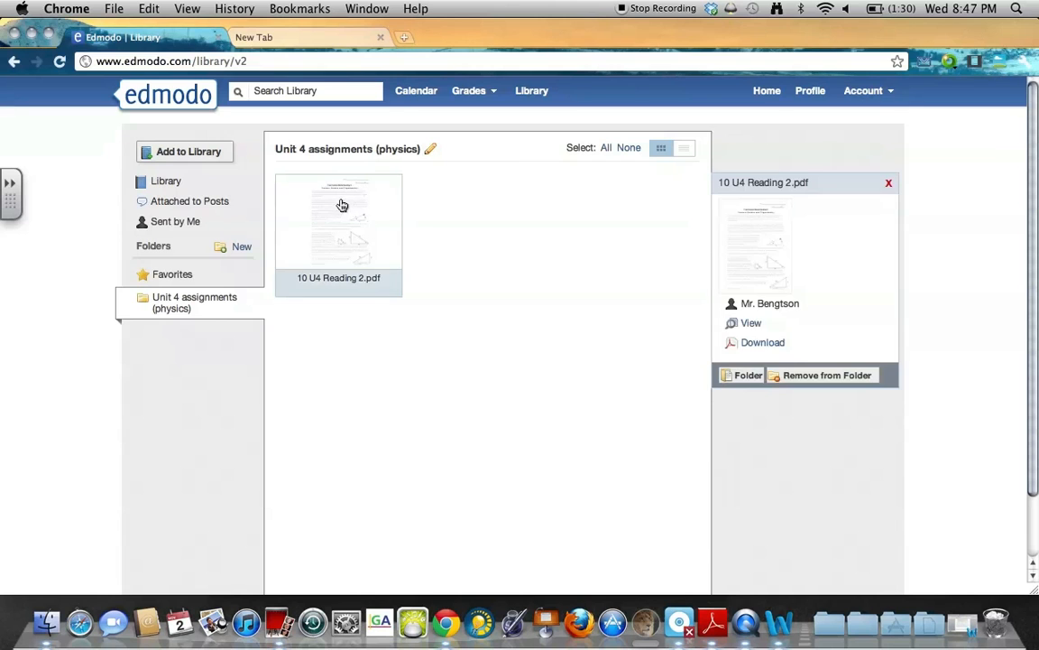
{"action": "left_click", "coordinate": [749, 325]}
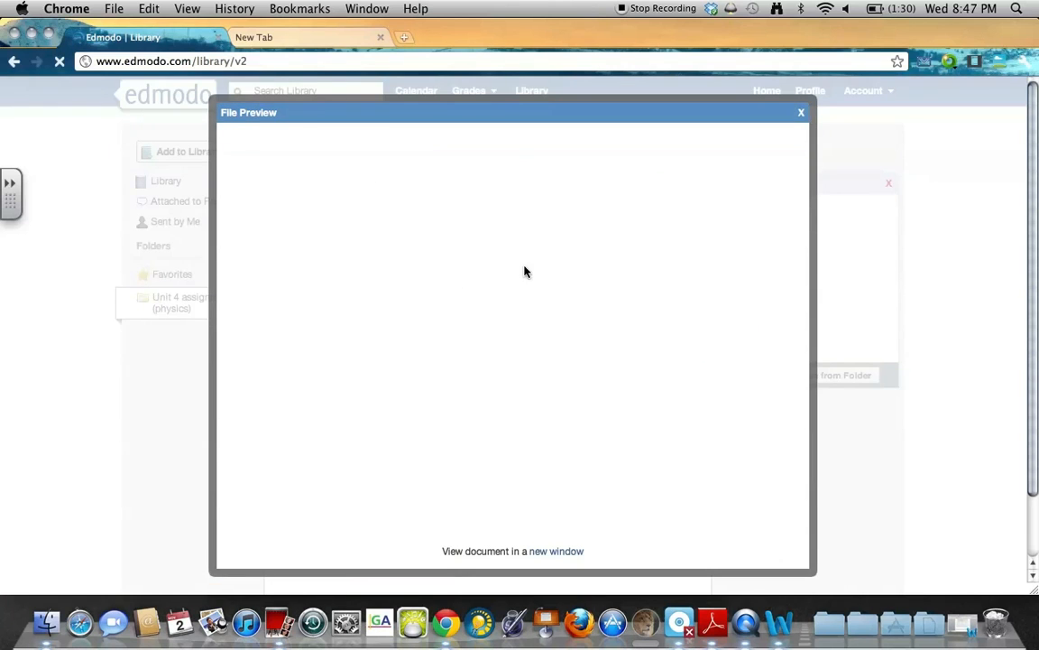
{"action": "scroll", "coordinate": [559, 298], "scroll_direction": "down", "scroll_amount": 10}
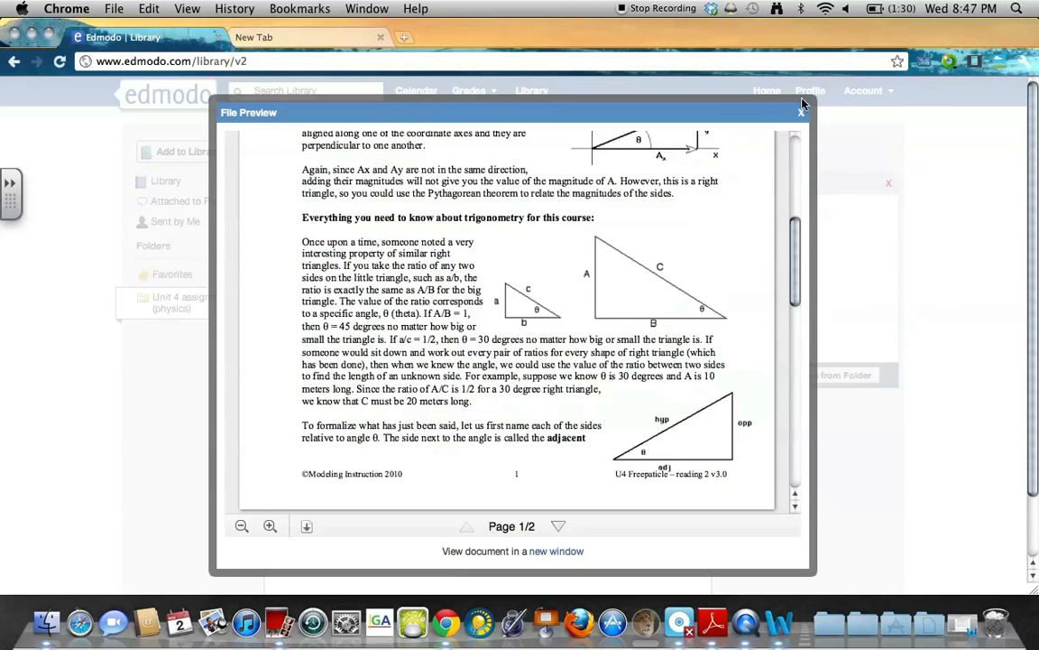
{"action": "left_click", "coordinate": [803, 114]}
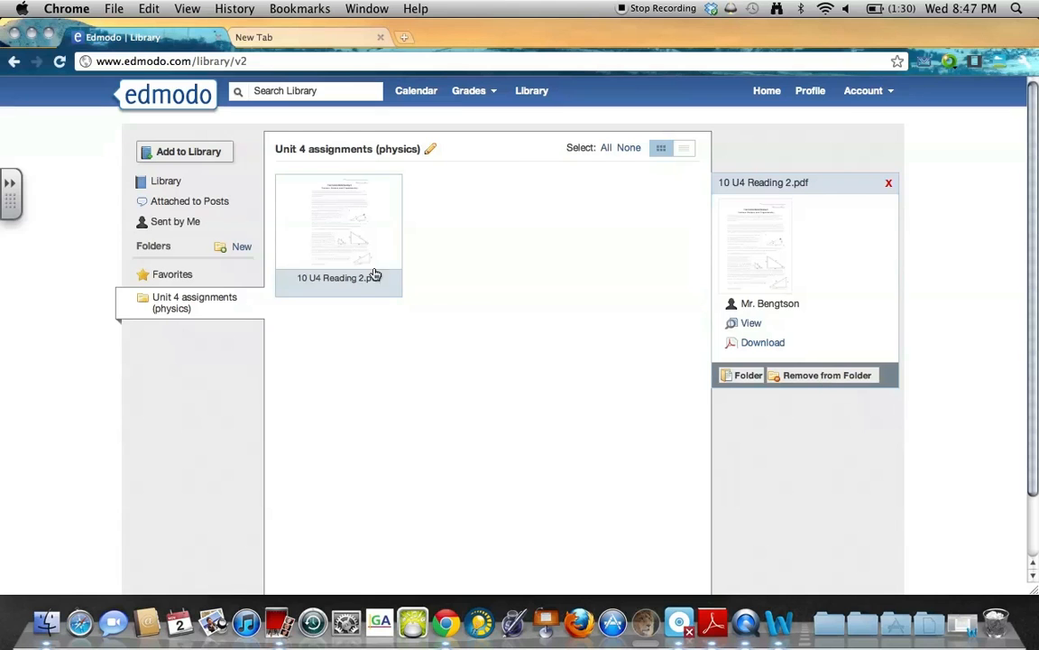
{"action": "left_click", "coordinate": [468, 215]}
{"action": "left_click", "coordinate": [320, 232]}
{"action": "left_click", "coordinate": [751, 324]}
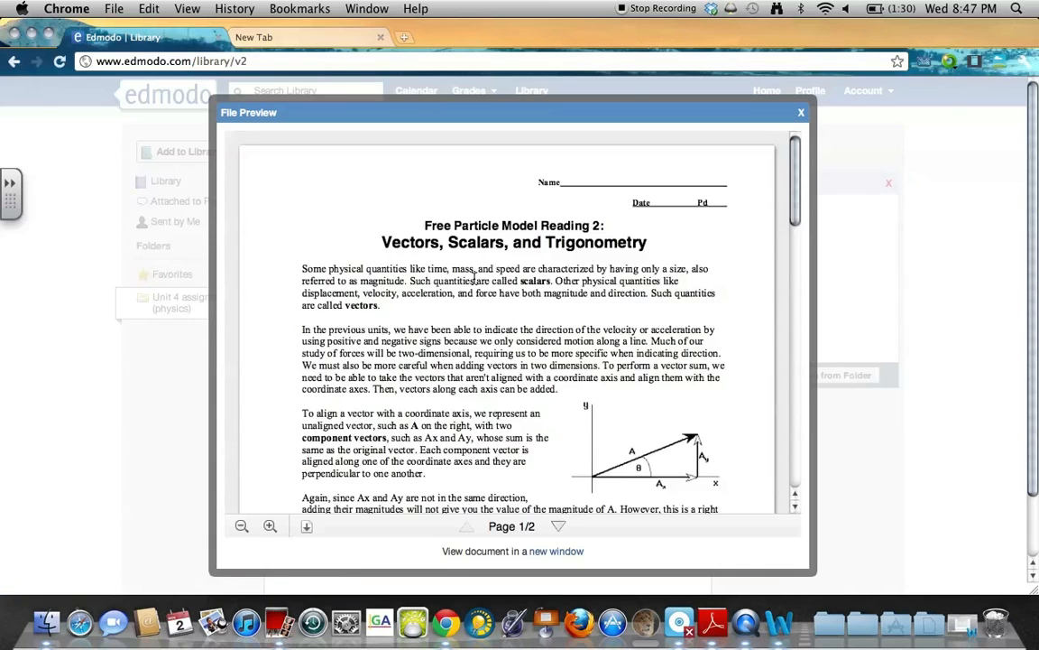
{"action": "scroll", "coordinate": [475, 281], "scroll_direction": "down", "scroll_amount": 15}
{"action": "scroll", "coordinate": [482, 355], "scroll_direction": "up", "scroll_amount": 15}
{"action": "left_click", "coordinate": [804, 113]}
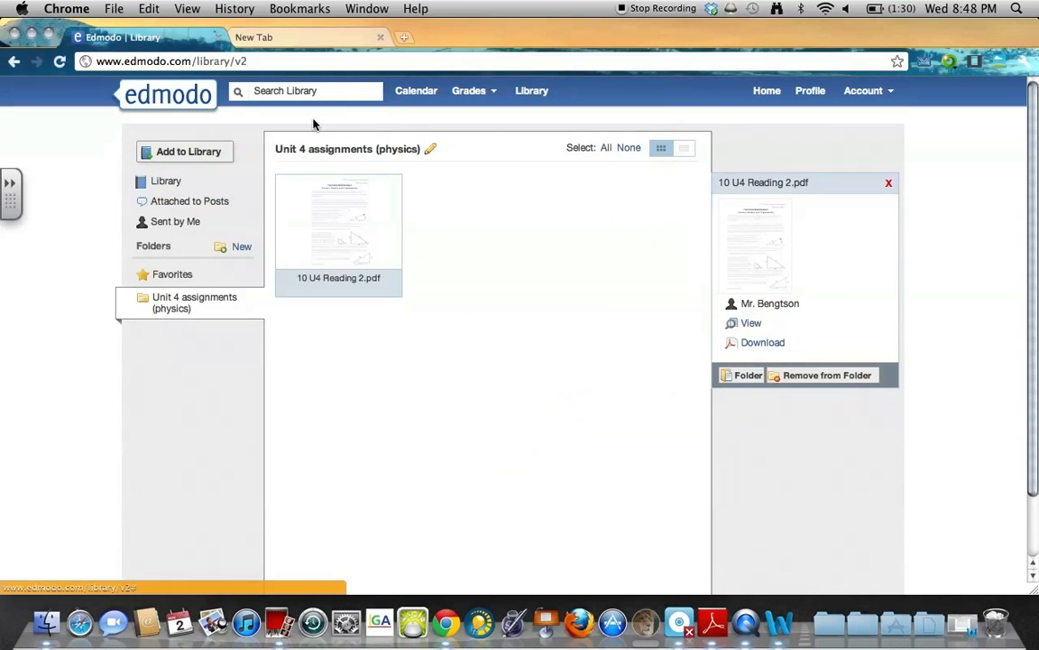
Begin adding a web link to the folder and load livebinders.com in a second tab.
{"action": "left_click", "coordinate": [501, 318]}
{"action": "left_click", "coordinate": [189, 151]}
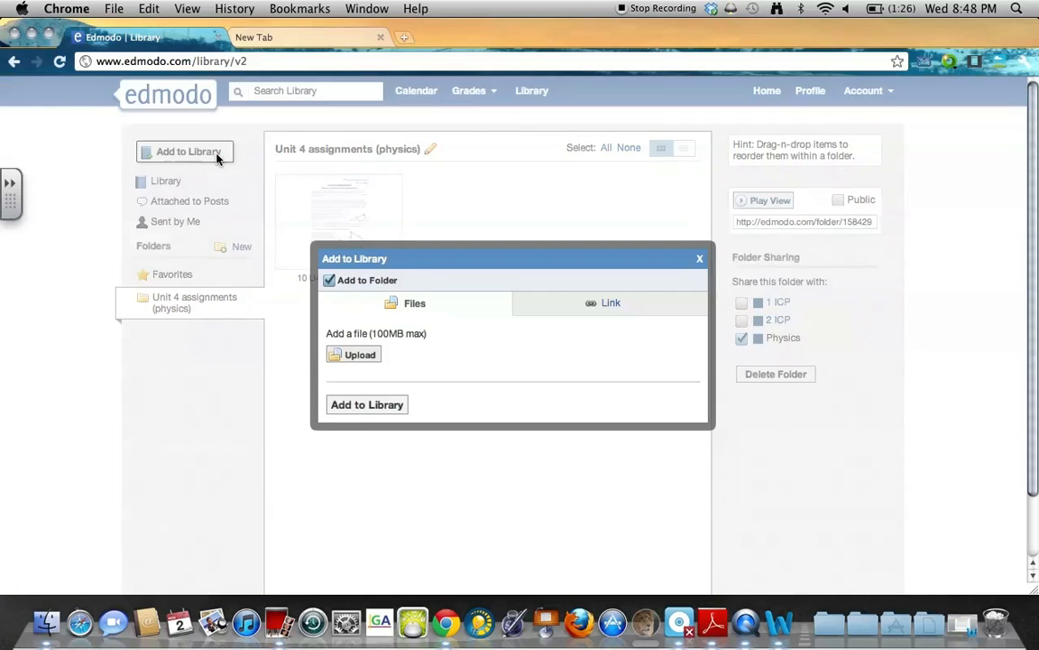
{"action": "left_click", "coordinate": [597, 304]}
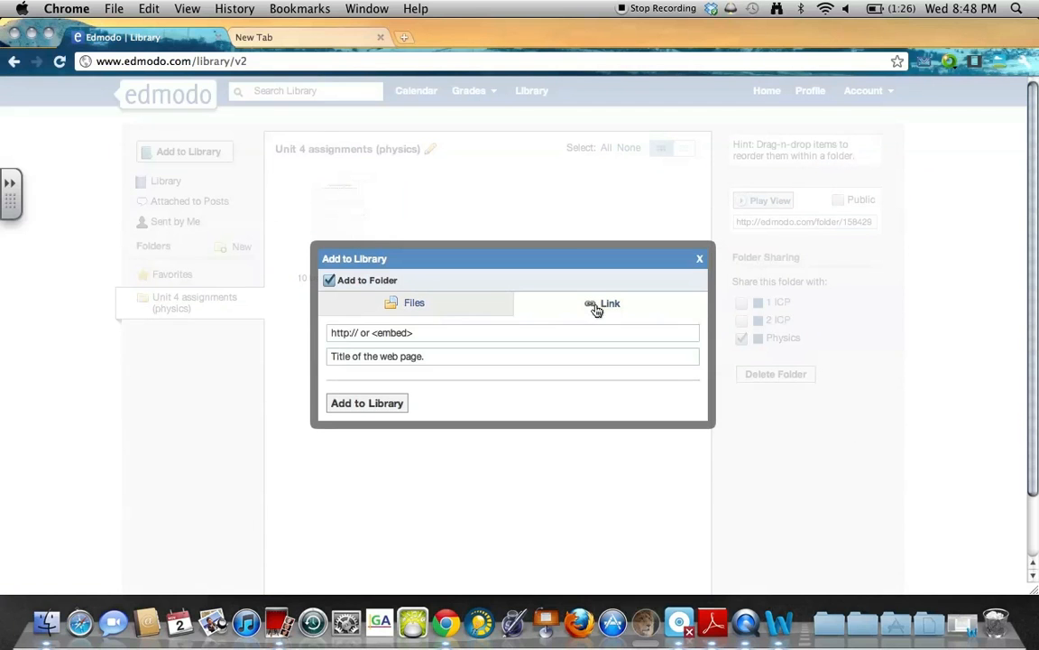
{"action": "left_click", "coordinate": [430, 335]}
{"action": "left_click", "coordinate": [282, 39]}
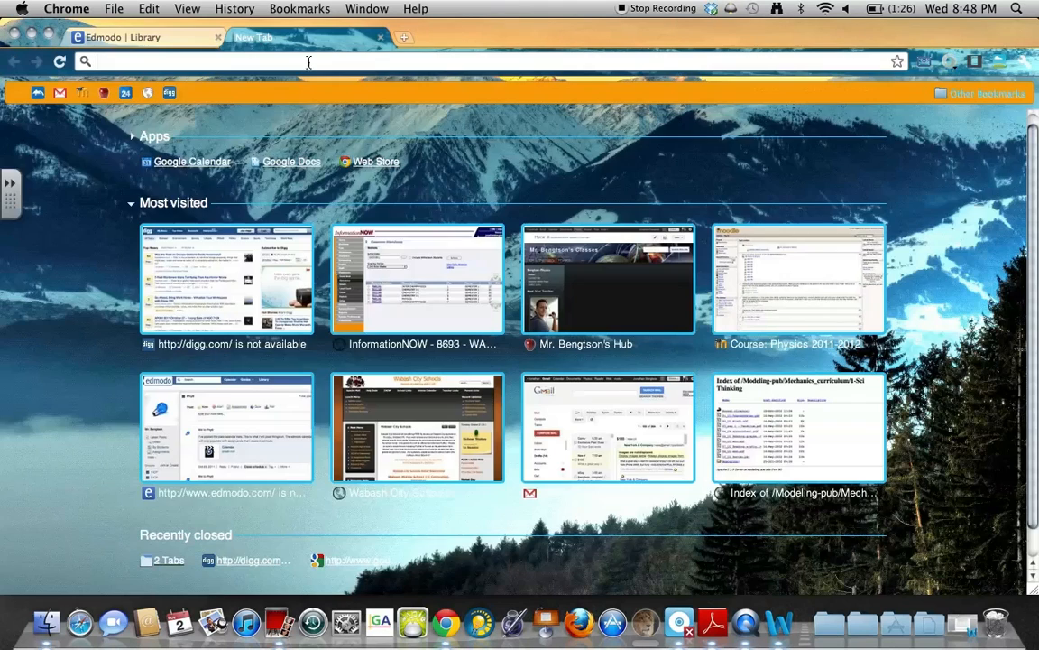
{"action": "type", "text": "livebinders.com"}
{"action": "key", "text": "Return"}
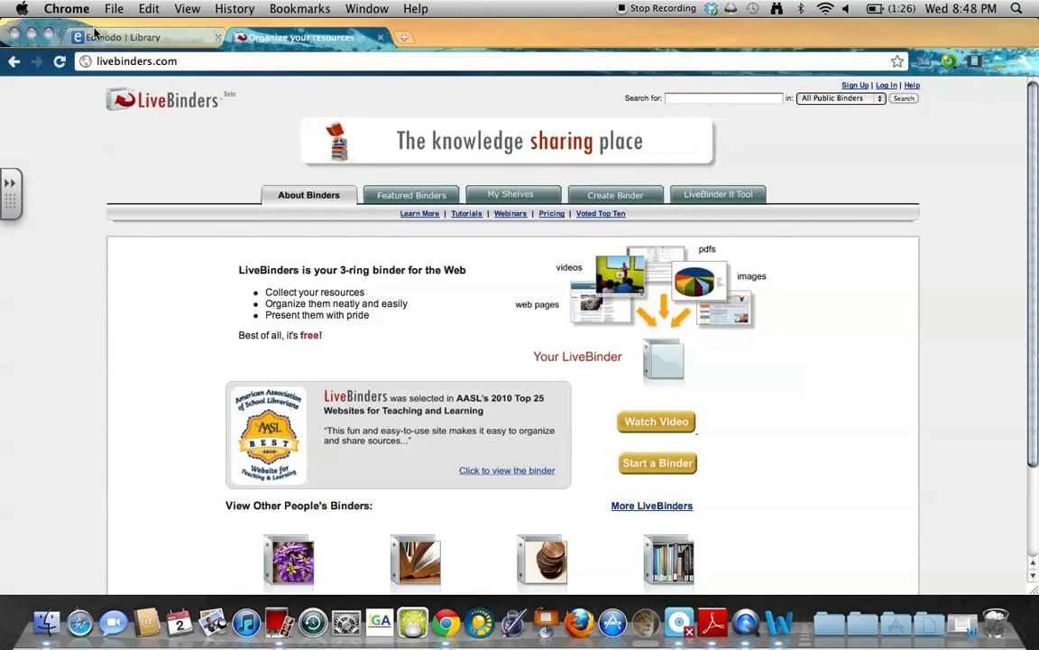
{"action": "left_click", "coordinate": [100, 36]}
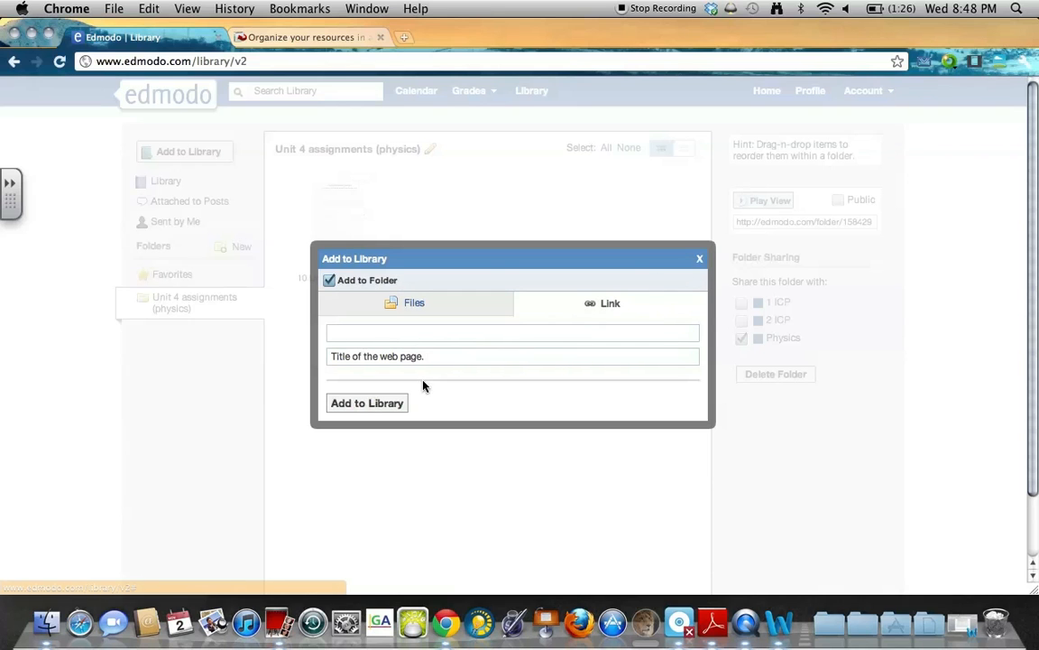
Close the add-link dialog without adding anything and return to the Edmodo home feed.
{"action": "left_click", "coordinate": [393, 356]}
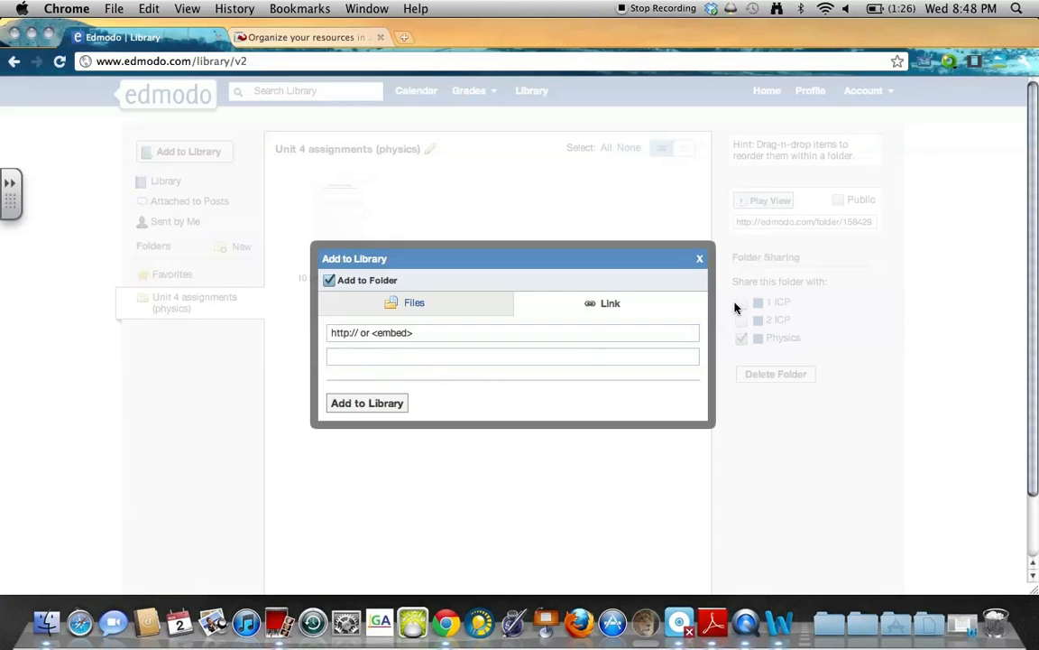
{"action": "left_click", "coordinate": [699, 262]}
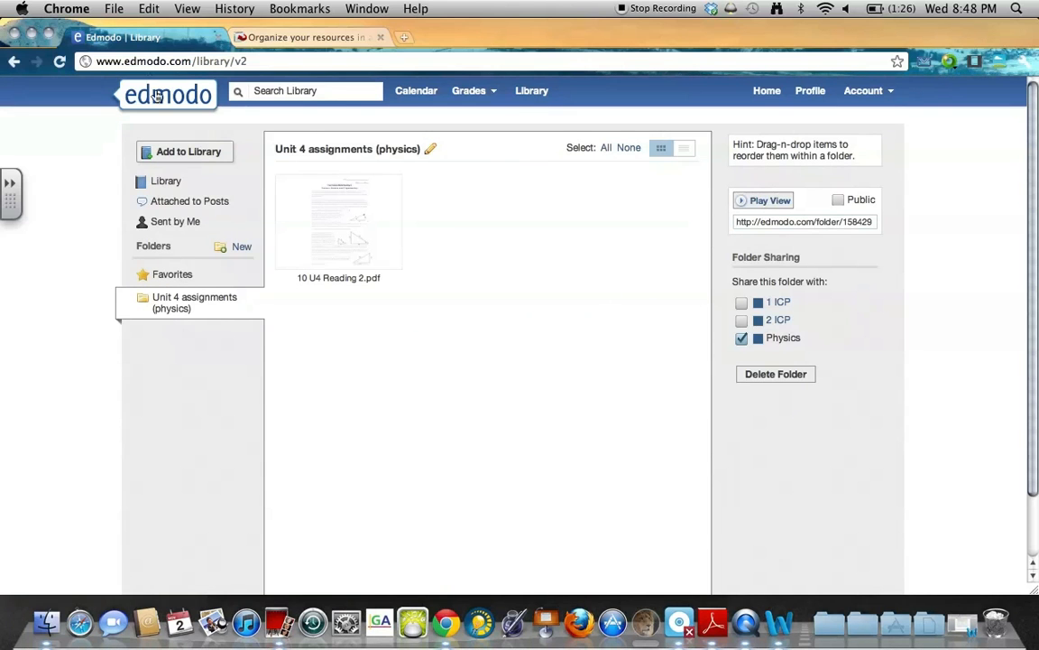
{"action": "left_click", "coordinate": [123, 101]}
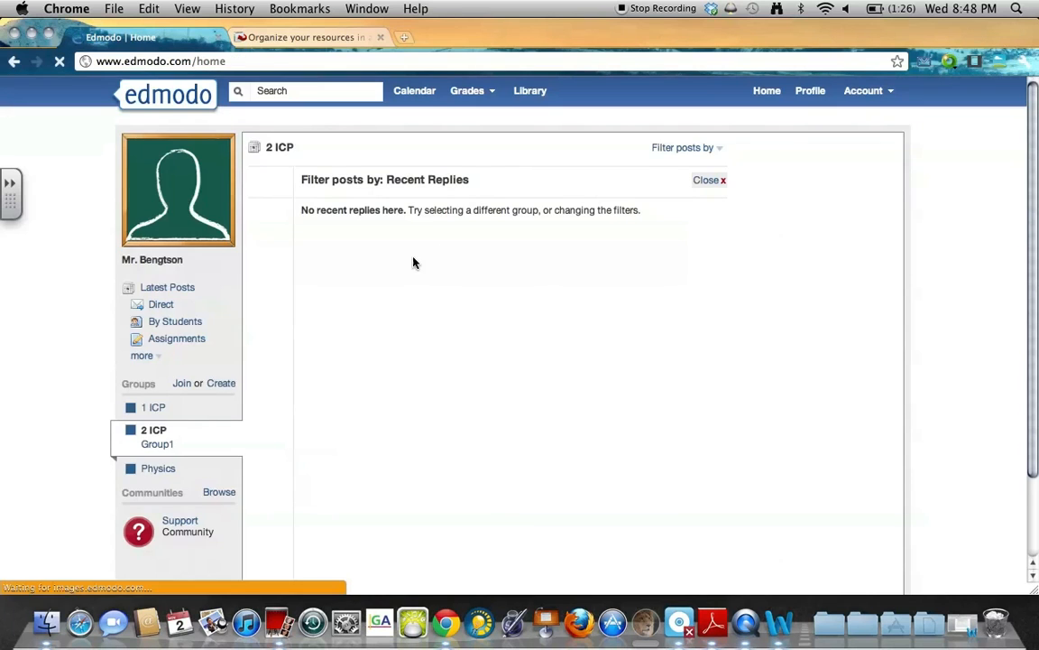
{"action": "scroll", "coordinate": [540, 317], "scroll_direction": "down", "scroll_amount": 3}
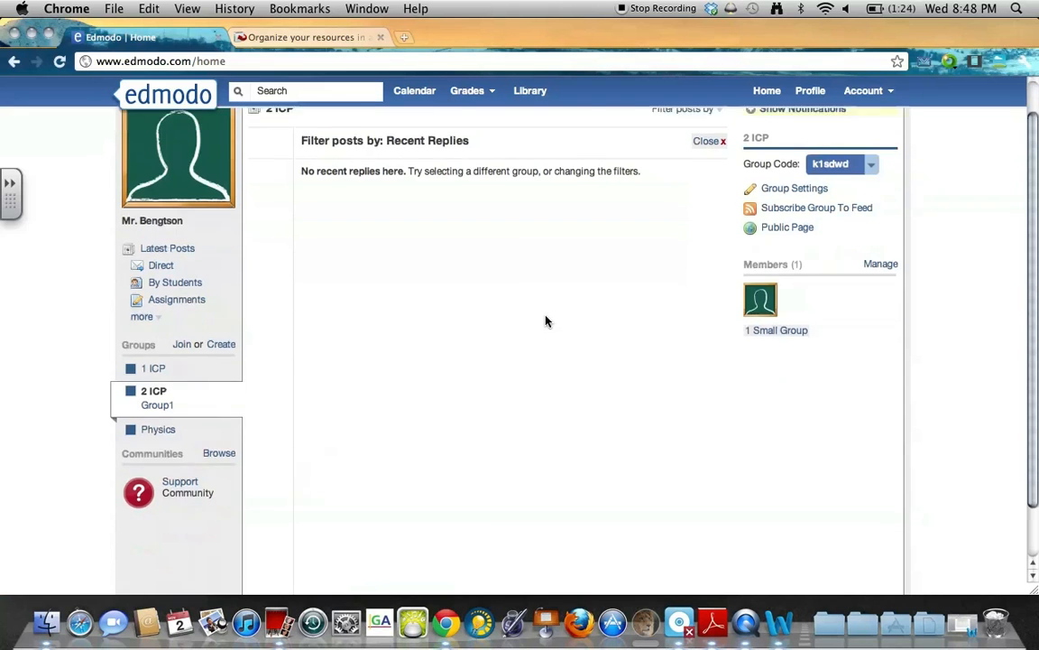
View the teacher profile, leave the about-you description empty, and open the Account menu.
{"action": "scroll", "coordinate": [406, 429], "scroll_direction": "up", "scroll_amount": 3}
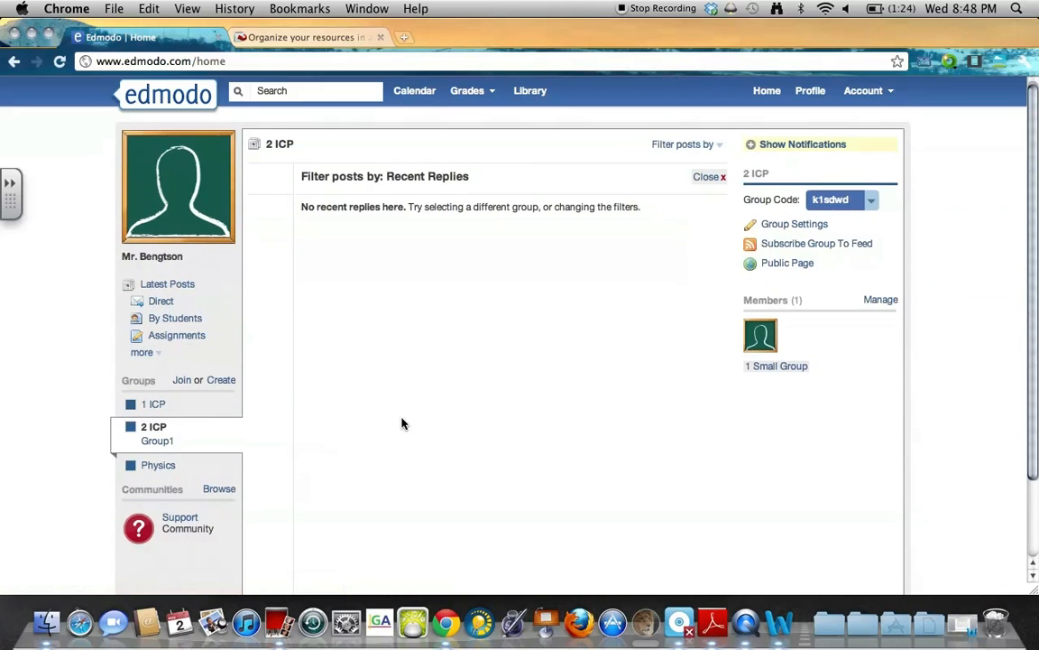
{"action": "left_click", "coordinate": [809, 94]}
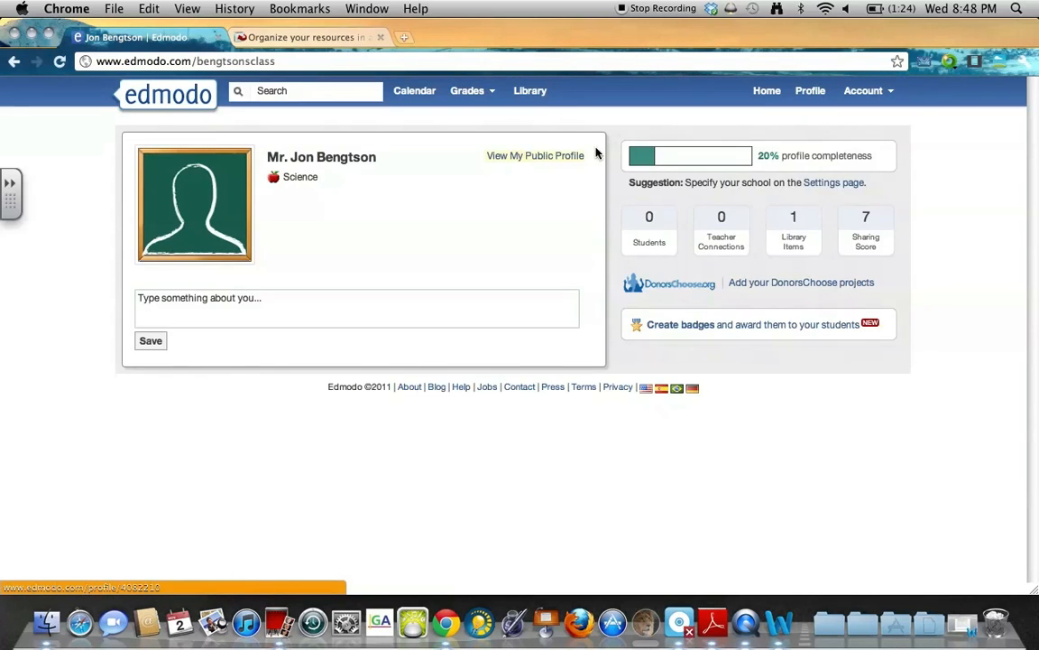
{"action": "left_click", "coordinate": [221, 315]}
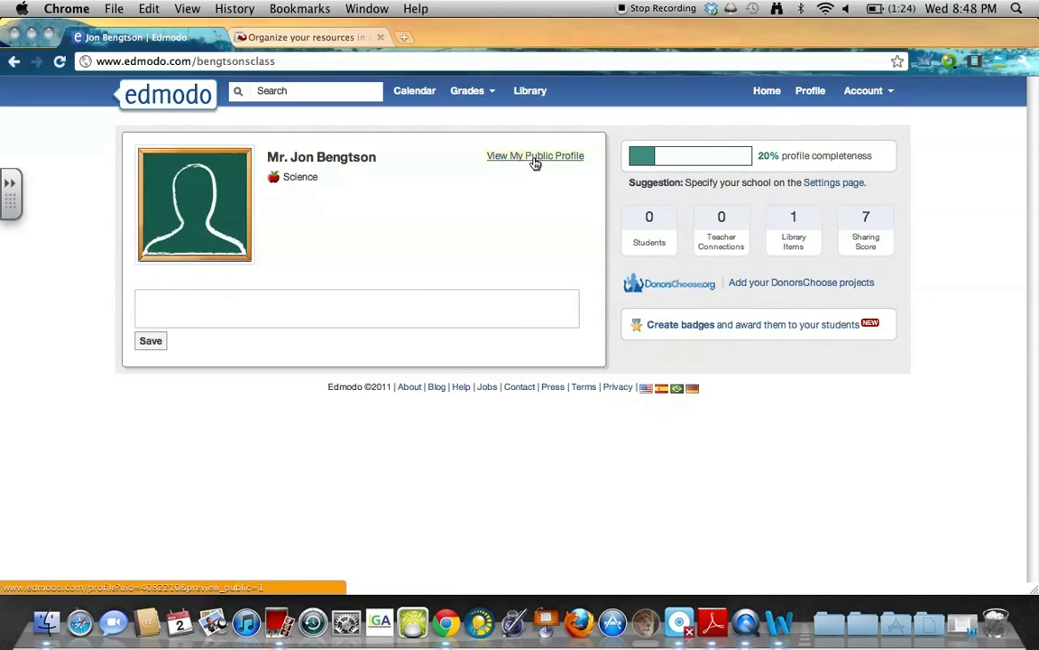
{"action": "left_click", "coordinate": [263, 168]}
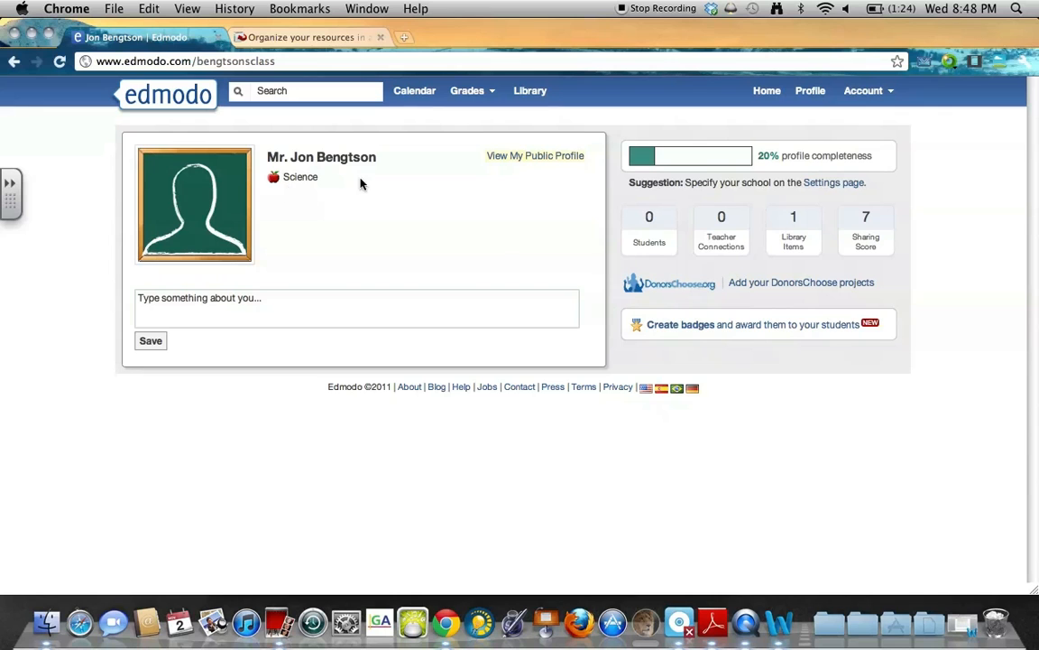
{"action": "left_click", "coordinate": [864, 91]}
Open account Settings, cancel a profile photo upload, and select then deselect the email address.
{"action": "left_click", "coordinate": [879, 112]}
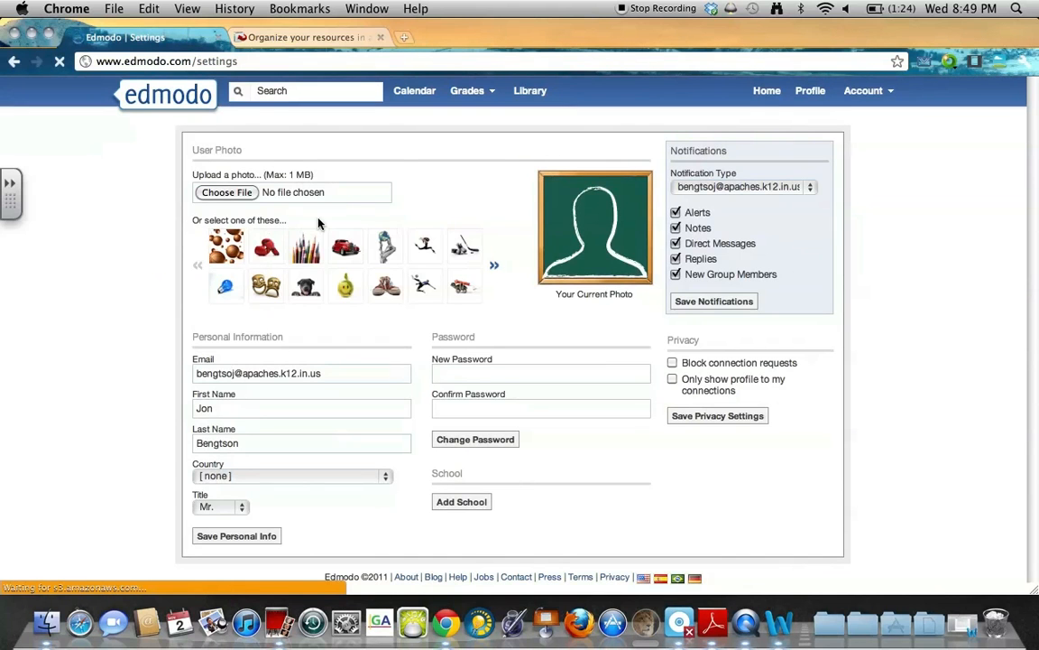
{"action": "left_click", "coordinate": [344, 199]}
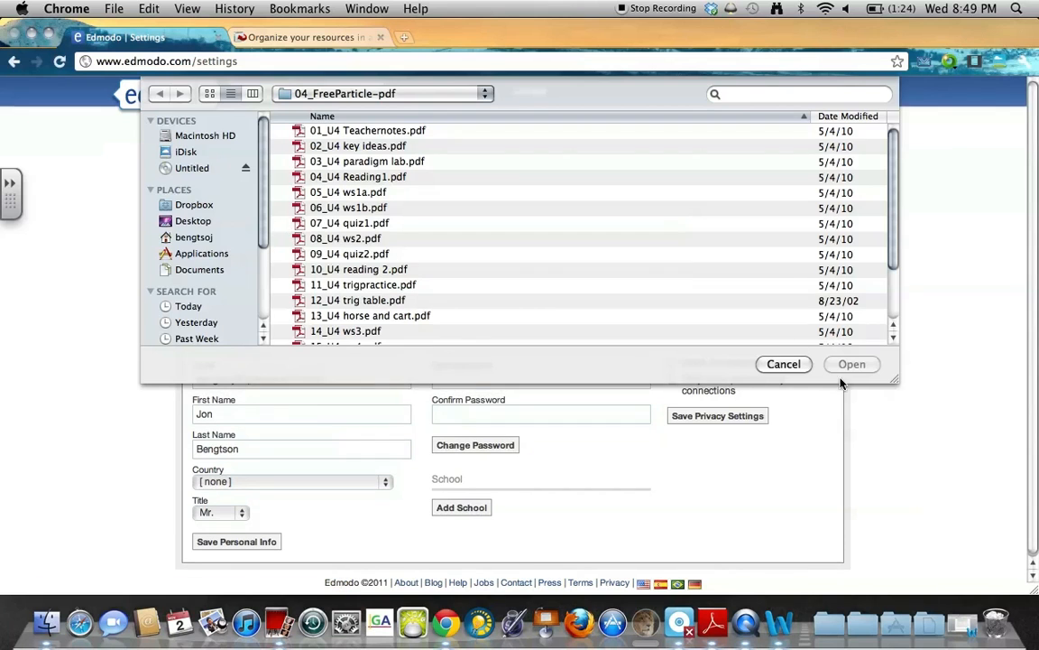
{"action": "left_click", "coordinate": [783, 326]}
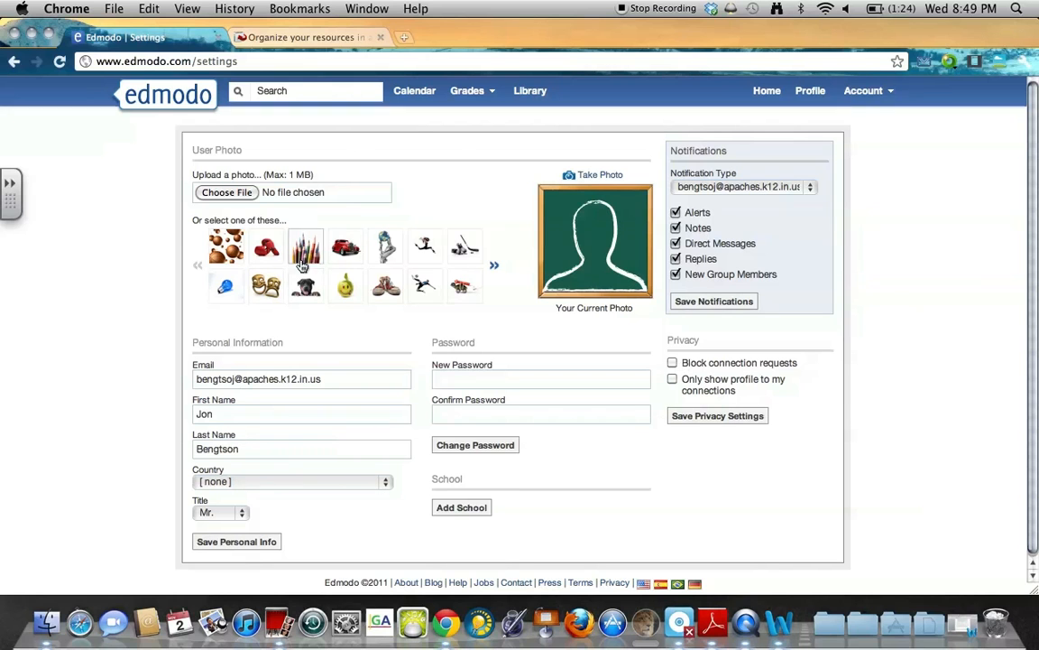
{"action": "left_click", "coordinate": [278, 367]}
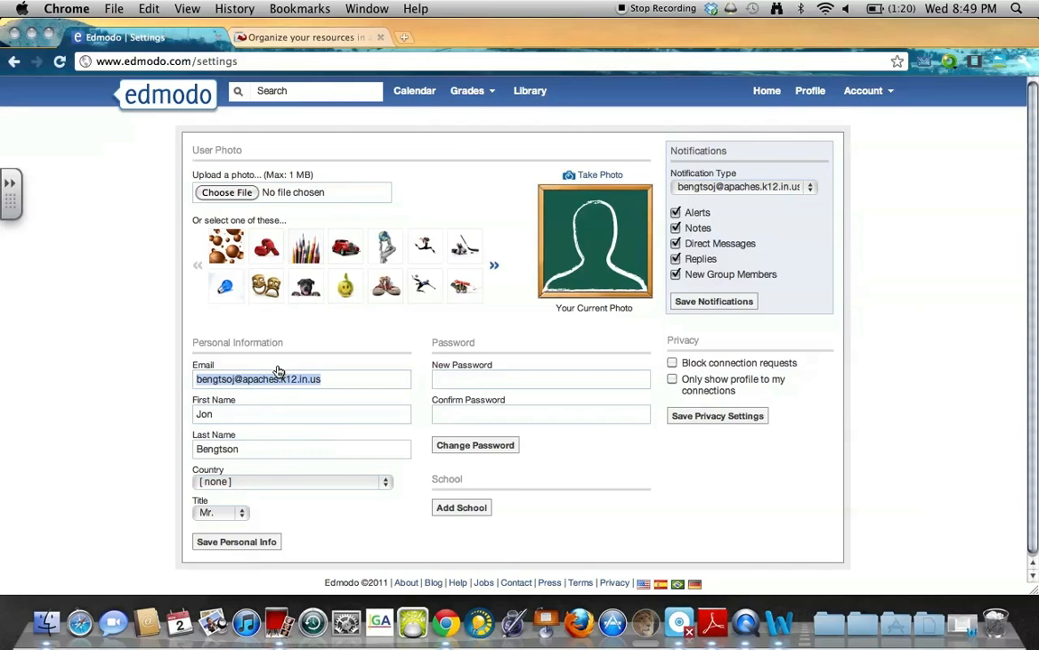
{"action": "left_click", "coordinate": [566, 321]}
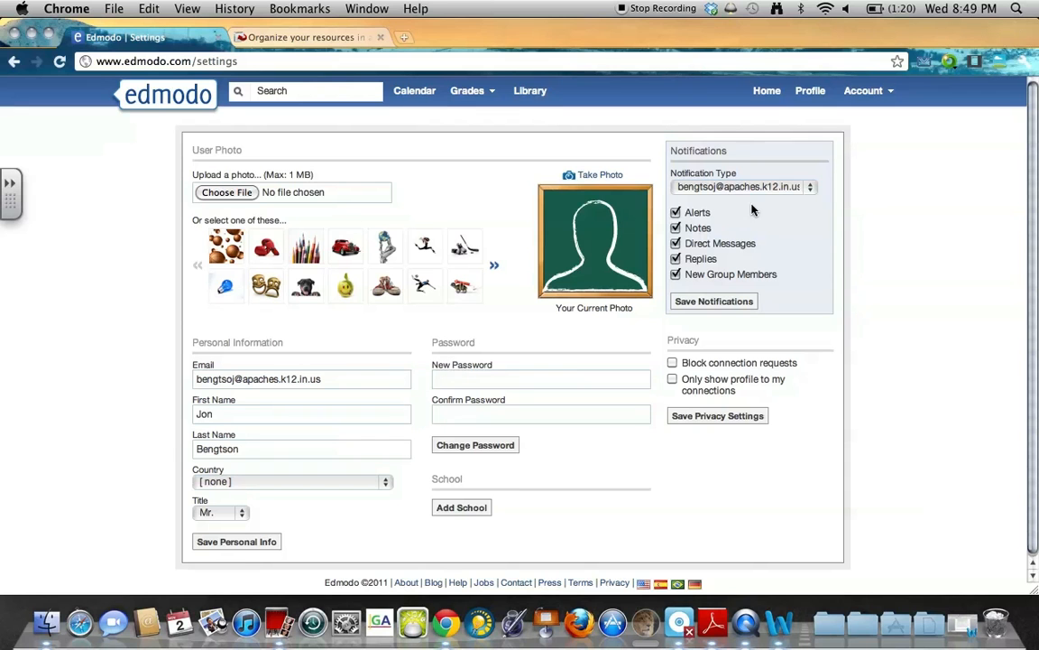
Search schools by ZIP 46953, browse the Marion results, and close without adding one.
{"action": "left_click", "coordinate": [448, 508]}
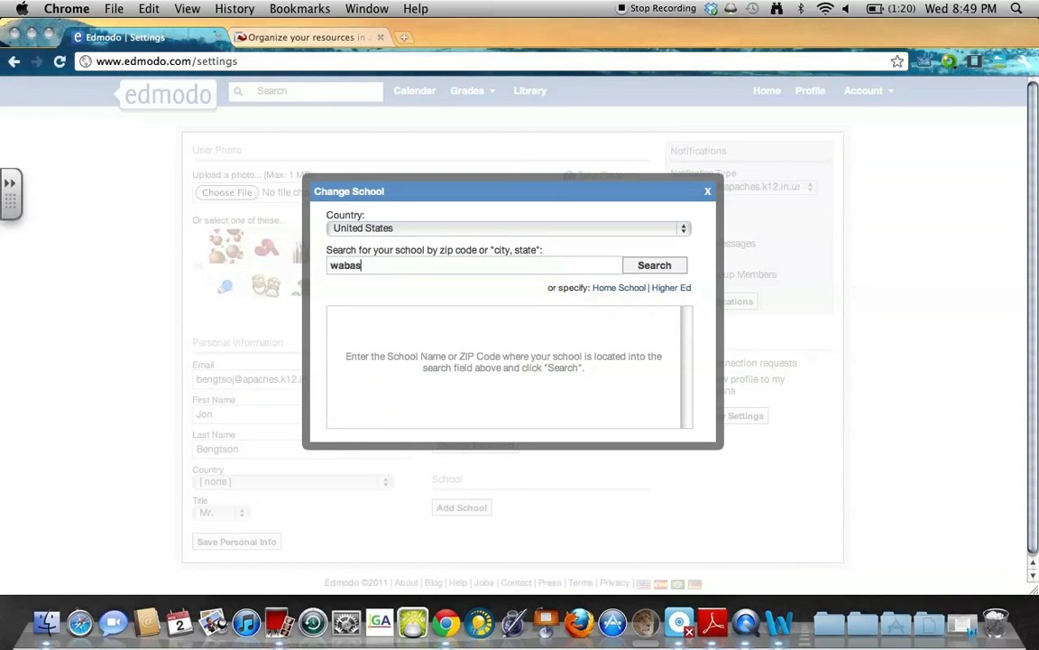
{"action": "double_click", "coordinate": [489, 264]}
{"action": "type", "text": "46"}
{"action": "key", "text": "Return"}
{"action": "left_click", "coordinate": [505, 367]}
{"action": "scroll", "coordinate": [504, 368], "scroll_direction": "down", "scroll_amount": 5}
{"action": "scroll", "coordinate": [502, 370], "scroll_direction": "up", "scroll_amount": 5}
{"action": "scroll", "coordinate": [442, 314], "scroll_direction": "down", "scroll_amount": 5}
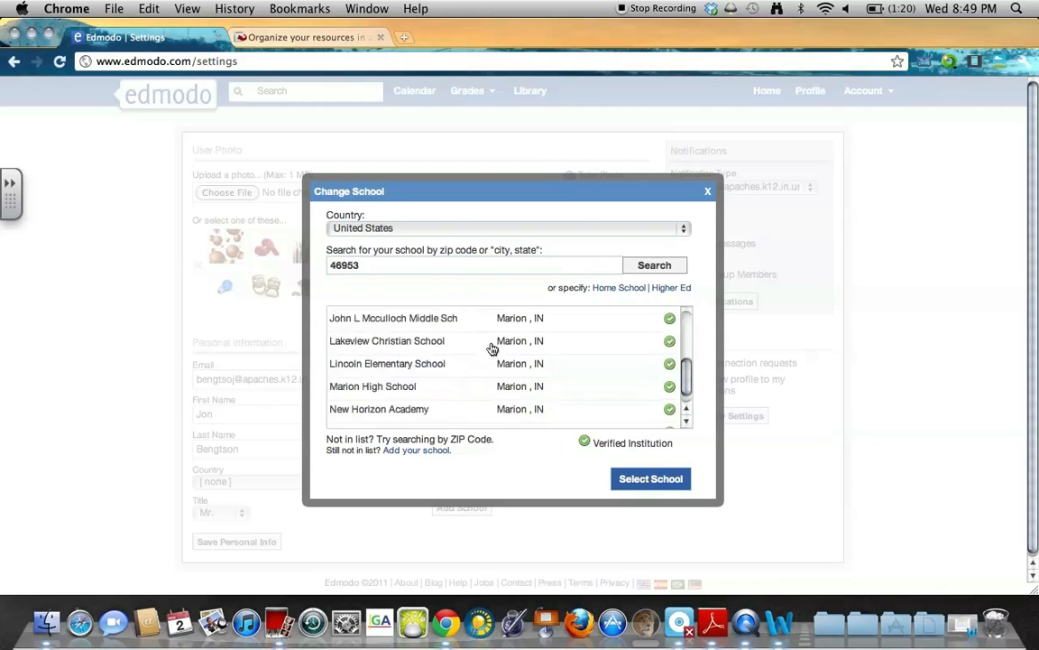
{"action": "left_click", "coordinate": [708, 191]}
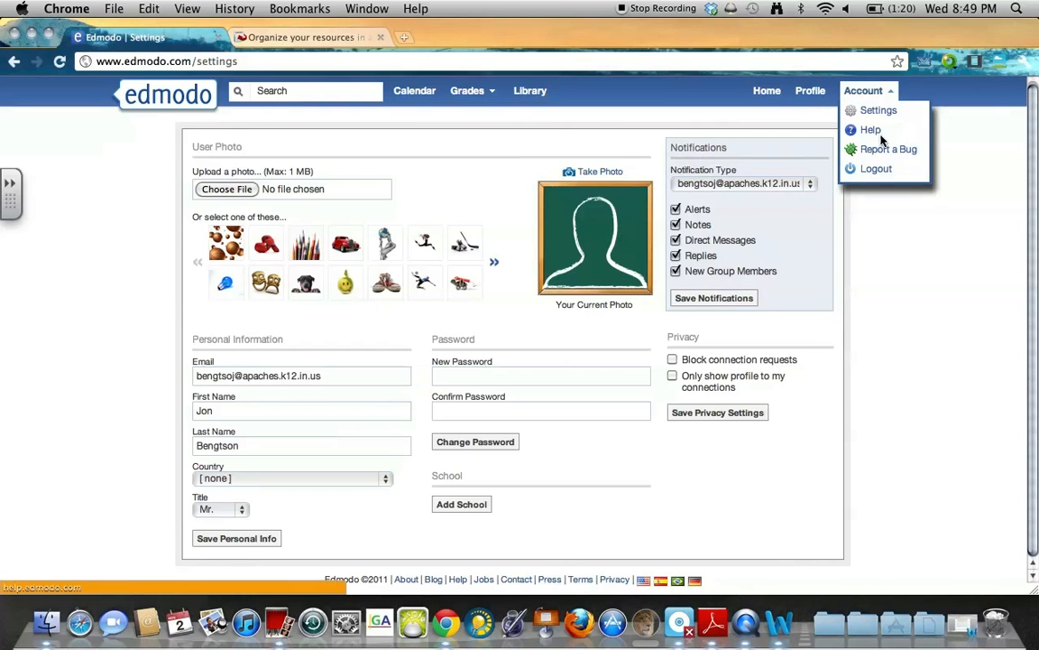
Visit the profile, return Home, and clear the Recent Replies filter on the 2 ICP feed.
{"action": "left_click", "coordinate": [810, 93]}
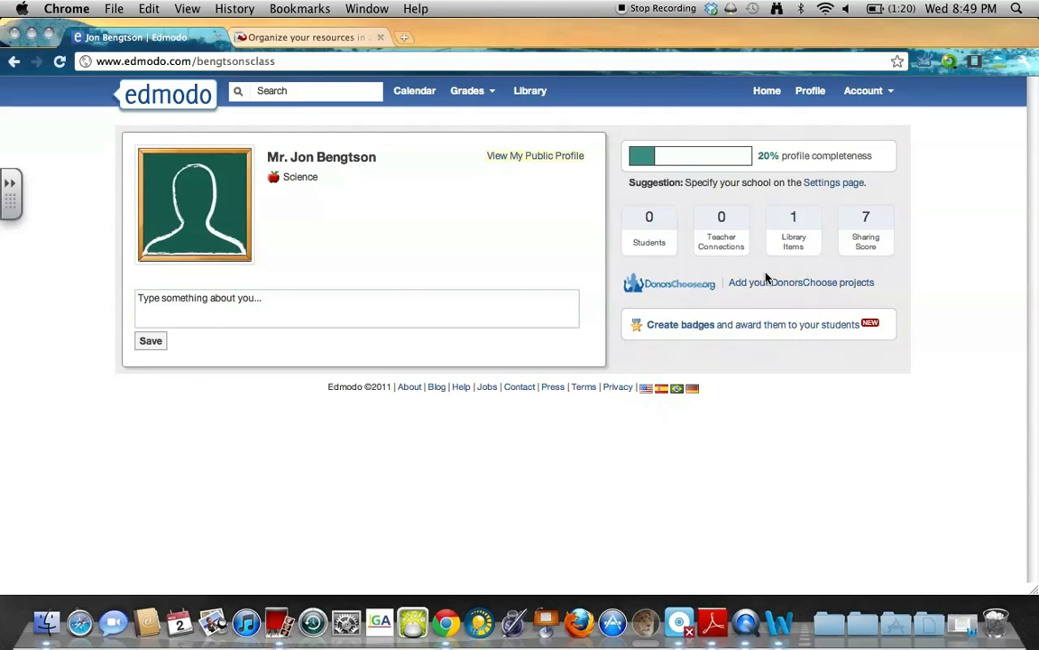
{"action": "left_click", "coordinate": [173, 99]}
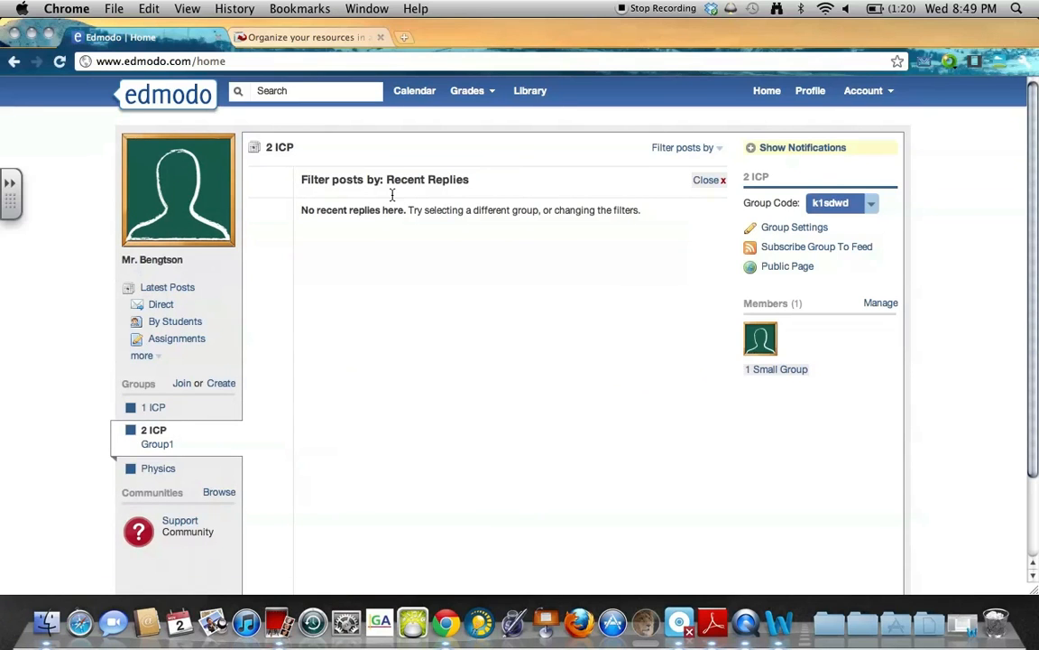
{"action": "left_click", "coordinate": [711, 180]}
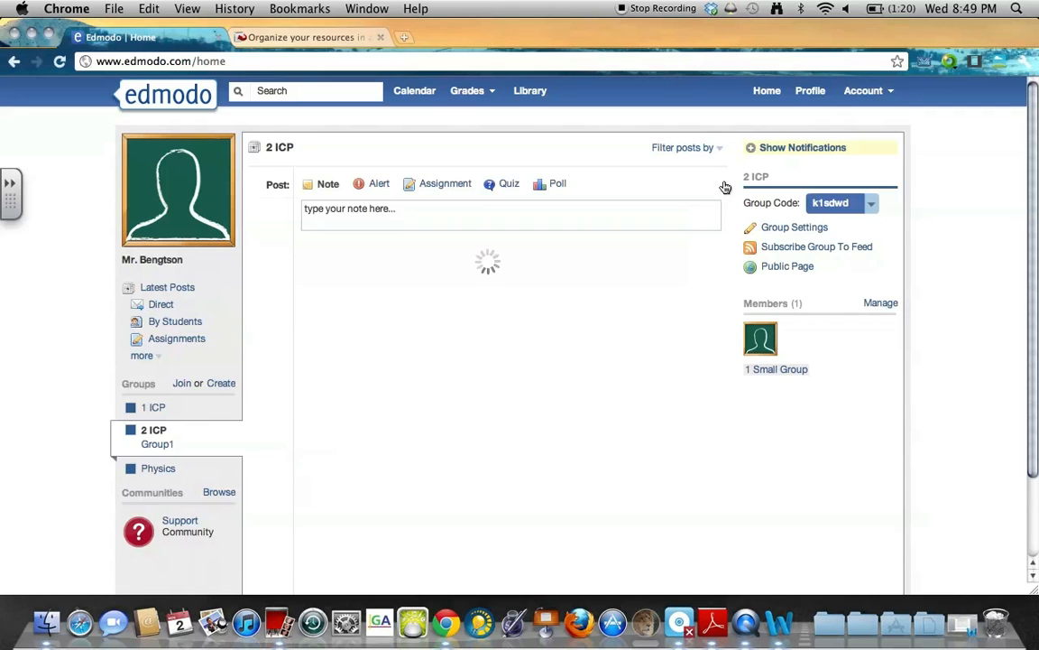
{"action": "scroll", "coordinate": [722, 314], "scroll_direction": "down", "scroll_amount": 3}
{"action": "scroll", "coordinate": [723, 316], "scroll_direction": "up", "scroll_amount": 3}
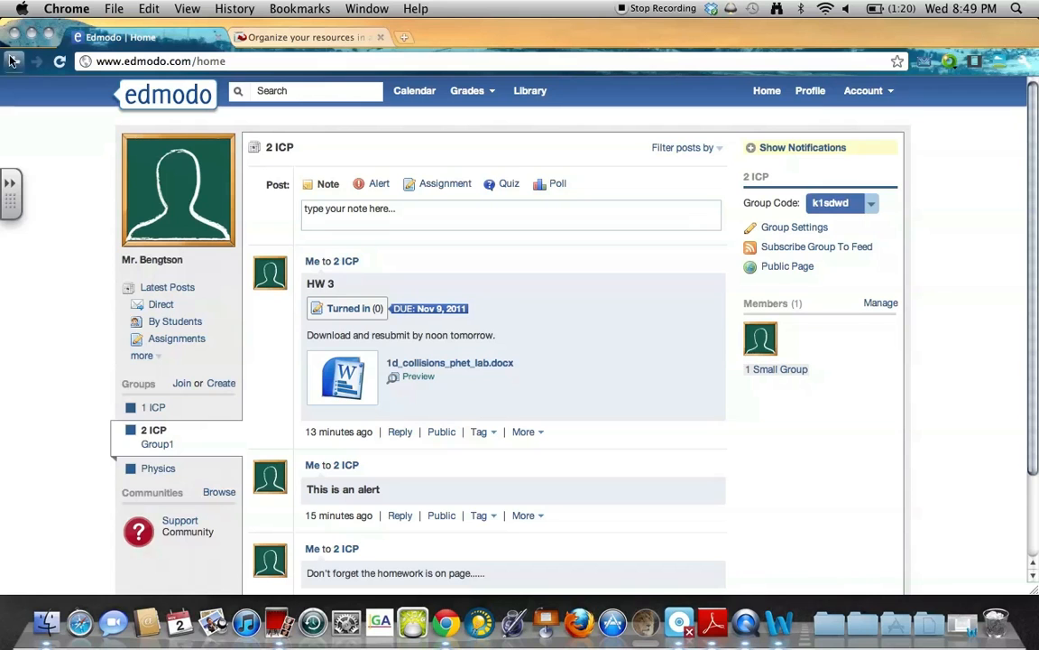
Log out of the teacher account and enter the account password.
{"action": "left_click", "coordinate": [870, 91]}
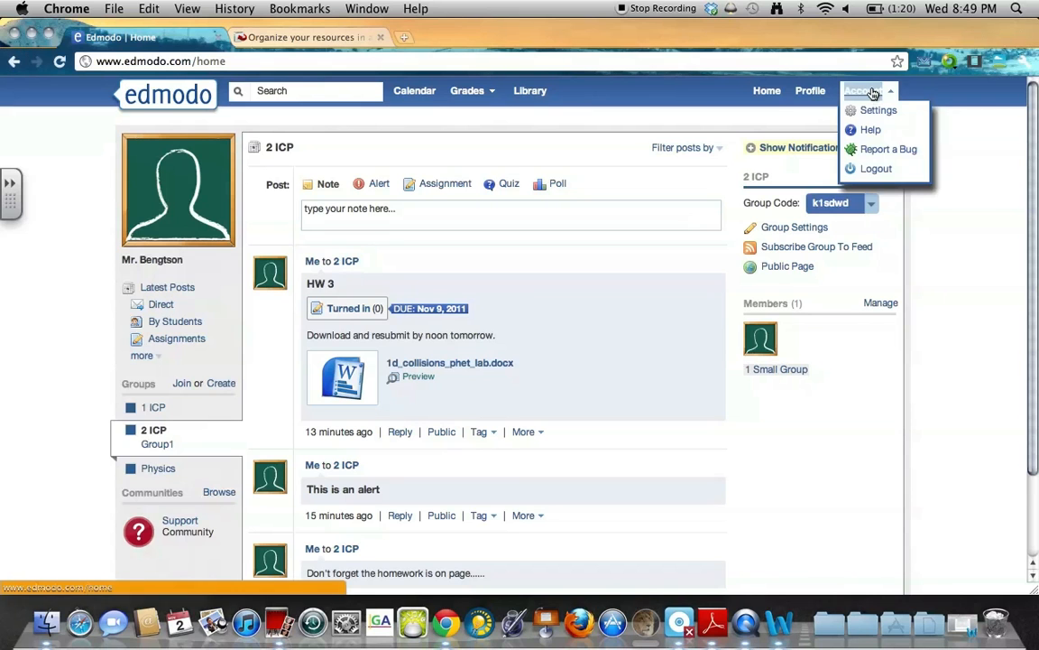
{"action": "left_click", "coordinate": [876, 169]}
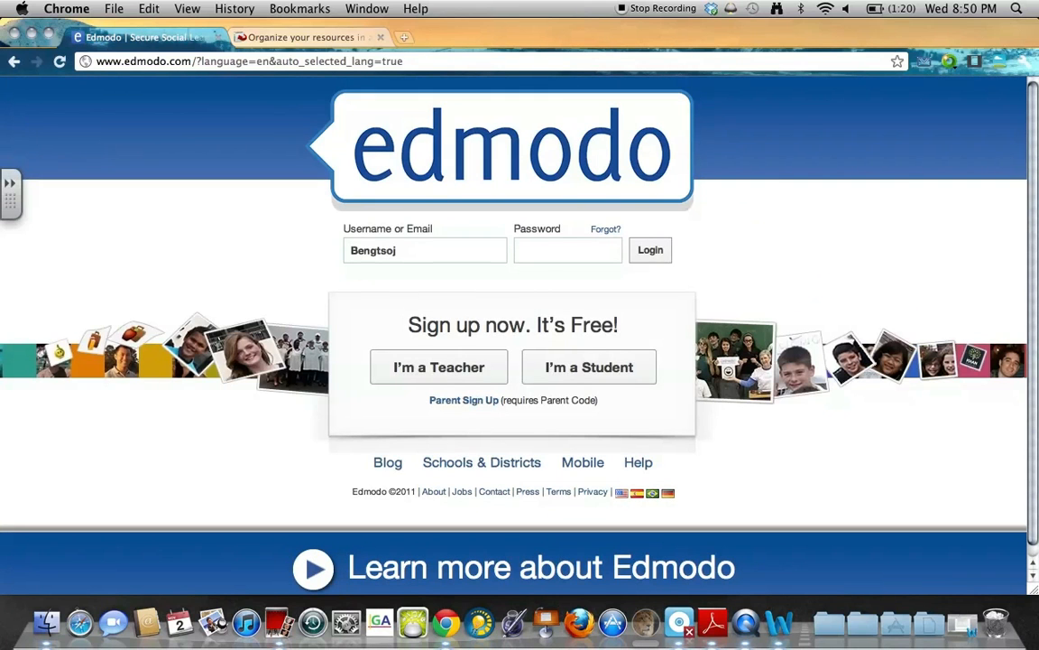
{"action": "type", "text": "••••"}
Preview the student sign-up form's Group Code and optional Email fields, then close it and log in.
{"action": "left_click", "coordinate": [595, 374]}
{"action": "left_click", "coordinate": [487, 173]}
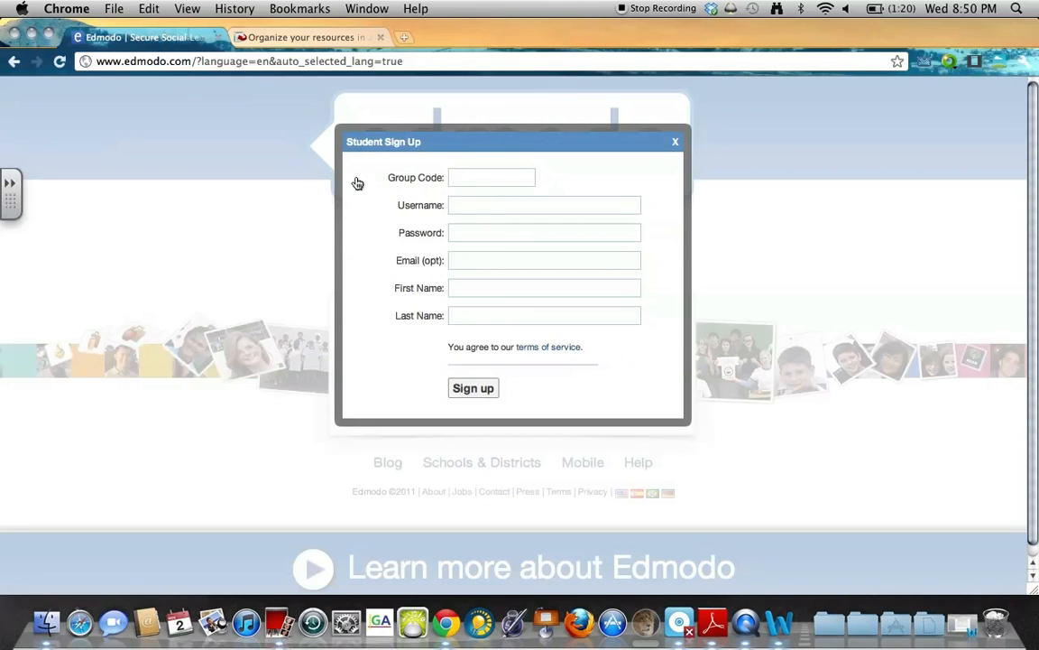
{"action": "left_click_drag", "start_coordinate": [373, 180], "coordinate": [432, 183]}
{"action": "left_click", "coordinate": [477, 260]}
{"action": "left_click_drag", "start_coordinate": [390, 265], "coordinate": [445, 259]}
{"action": "left_click", "coordinate": [490, 262]}
{"action": "left_click", "coordinate": [676, 147]}
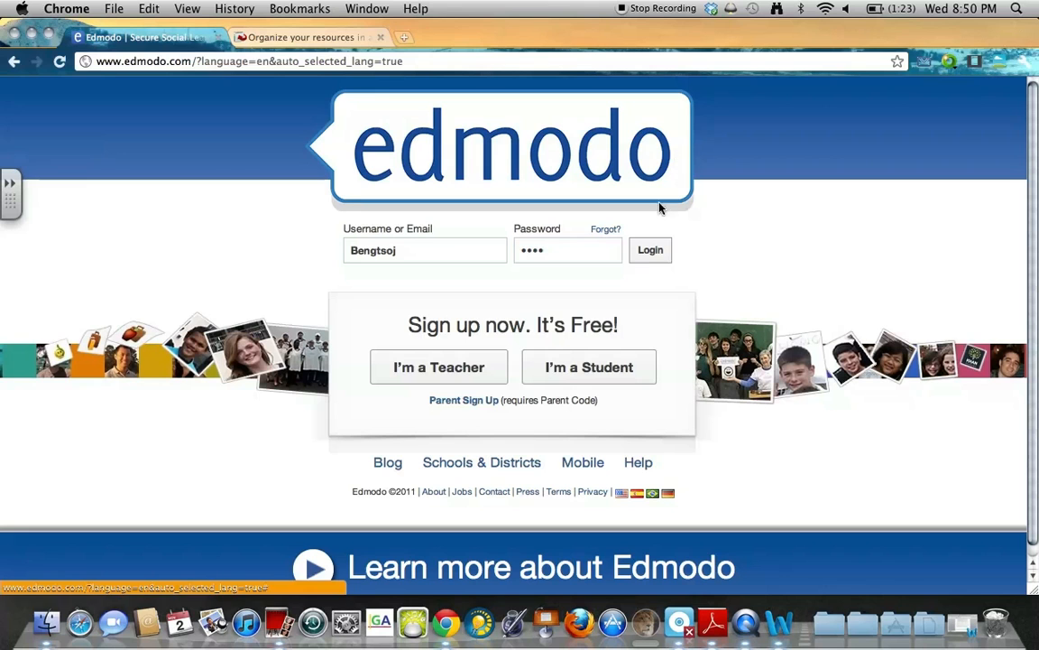
{"action": "left_click", "coordinate": [654, 250]}
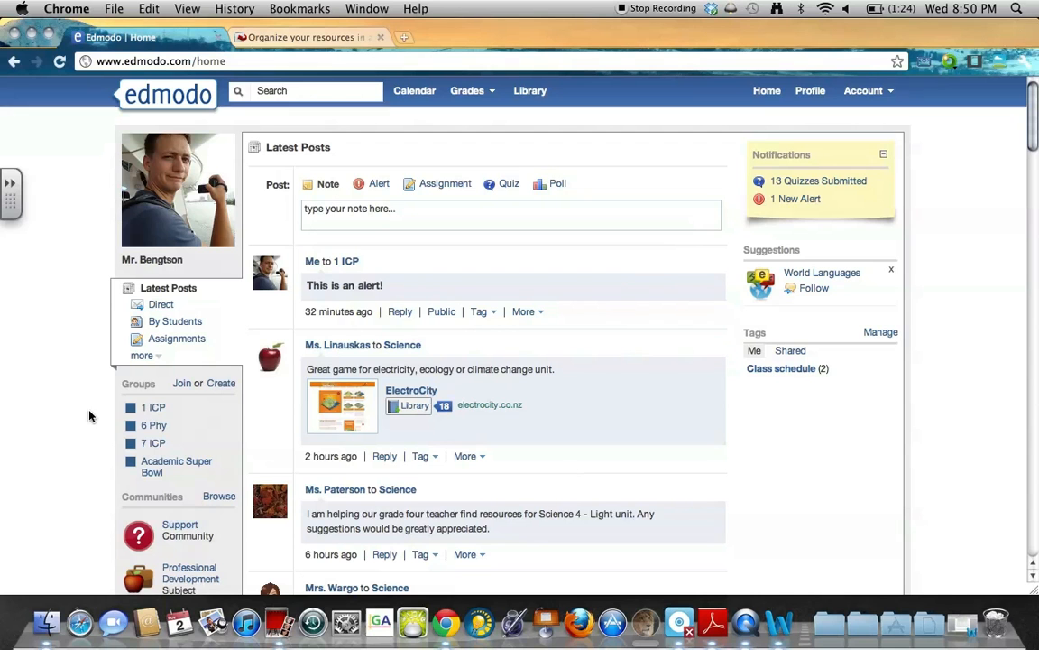
Browse 1 ICP and its small groups Group 1 through Group 4, ending on 6 Phy.
{"action": "left_click", "coordinate": [153, 408]}
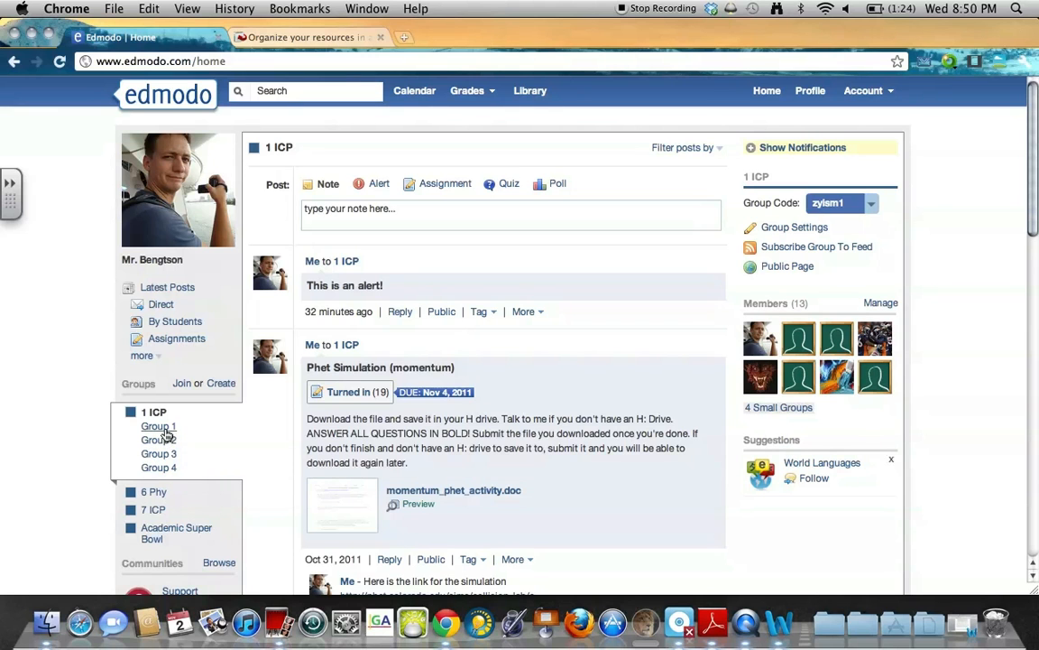
{"action": "left_click", "coordinate": [165, 430]}
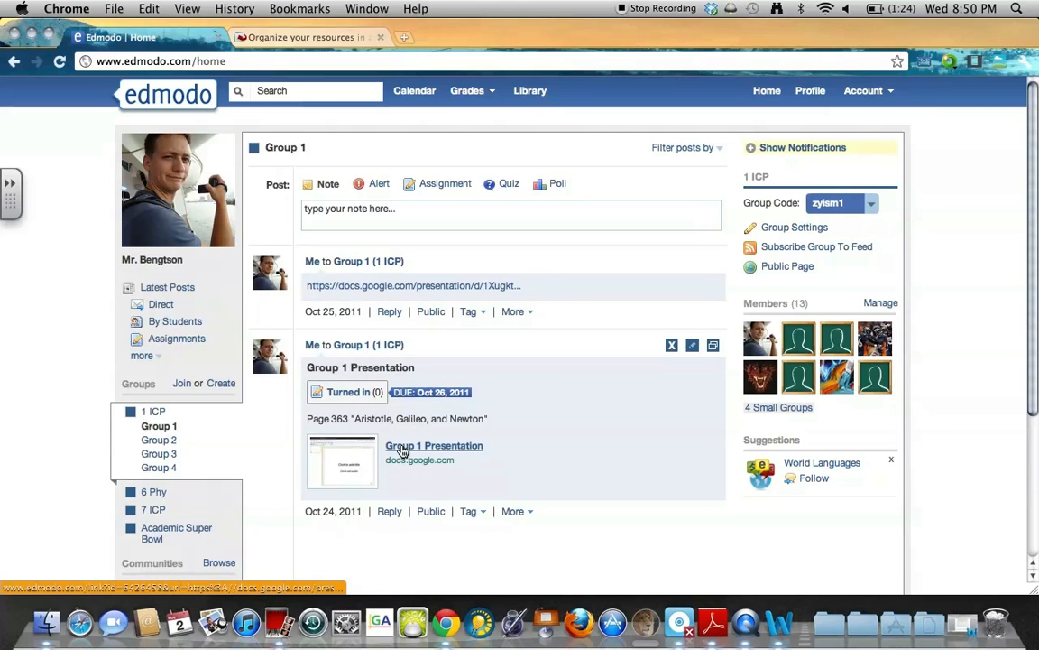
{"action": "left_click", "coordinate": [145, 441]}
{"action": "left_click", "coordinate": [147, 454]}
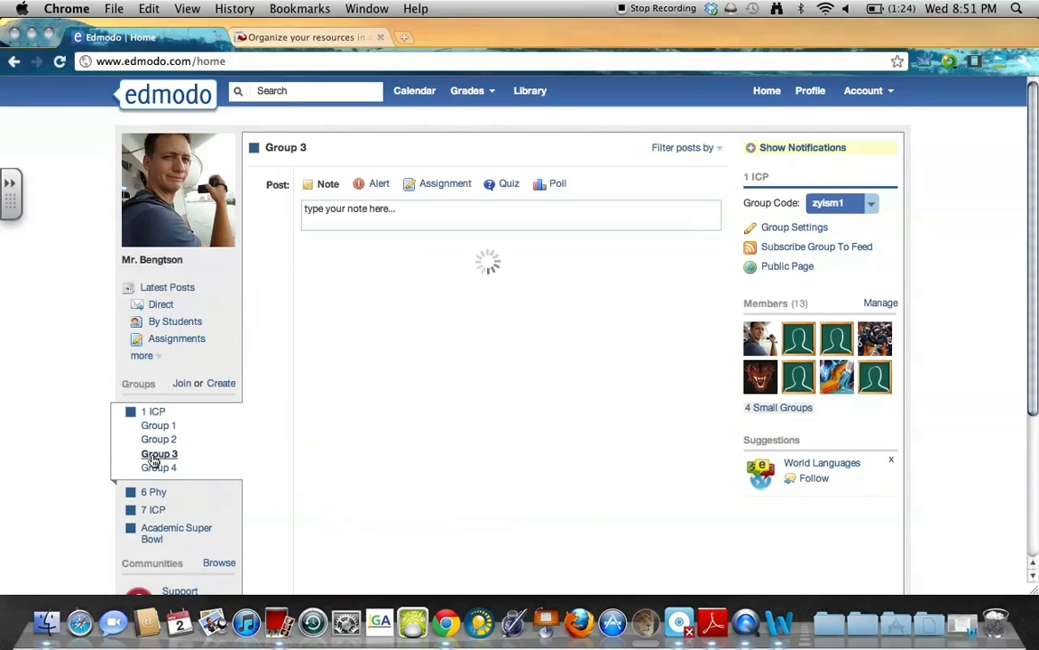
{"action": "left_click", "coordinate": [155, 468]}
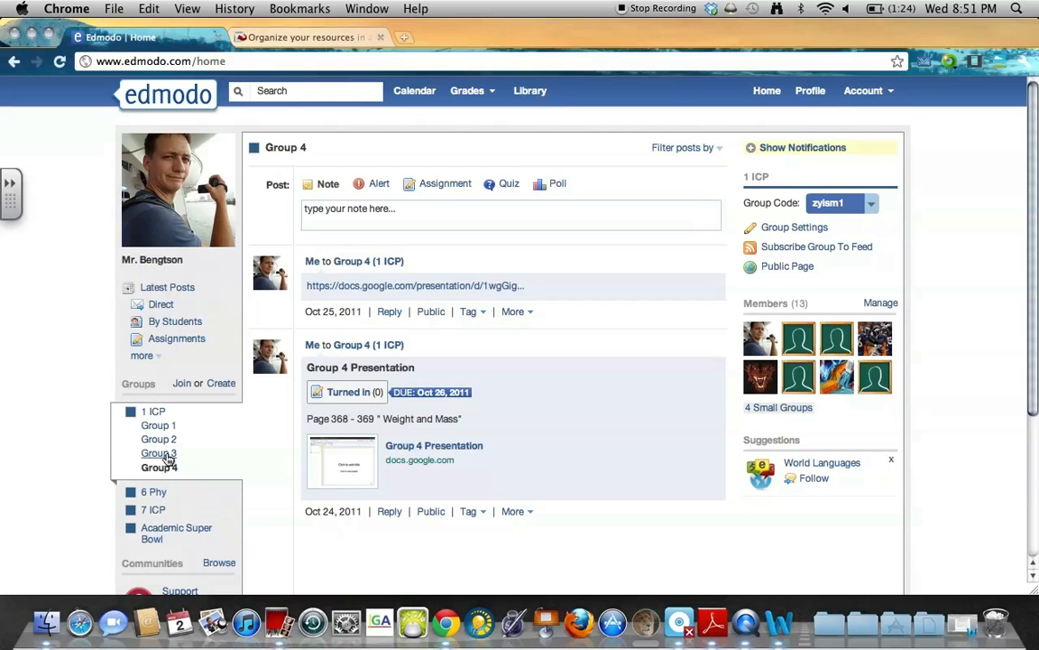
{"action": "left_click", "coordinate": [156, 492]}
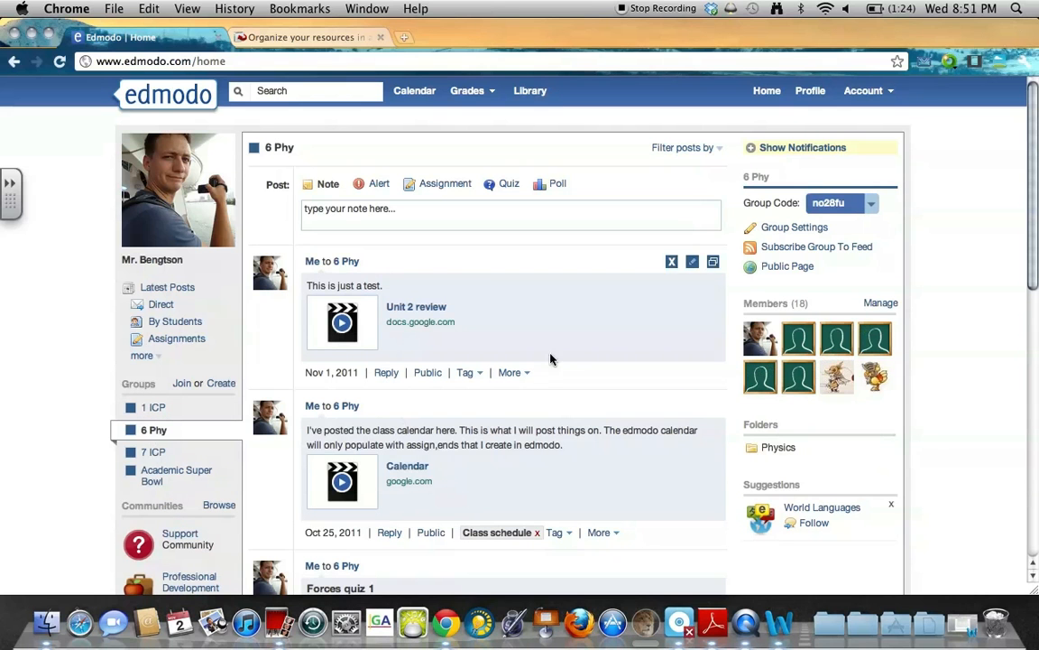
{"action": "scroll", "coordinate": [528, 321], "scroll_direction": "down", "scroll_amount": 5}
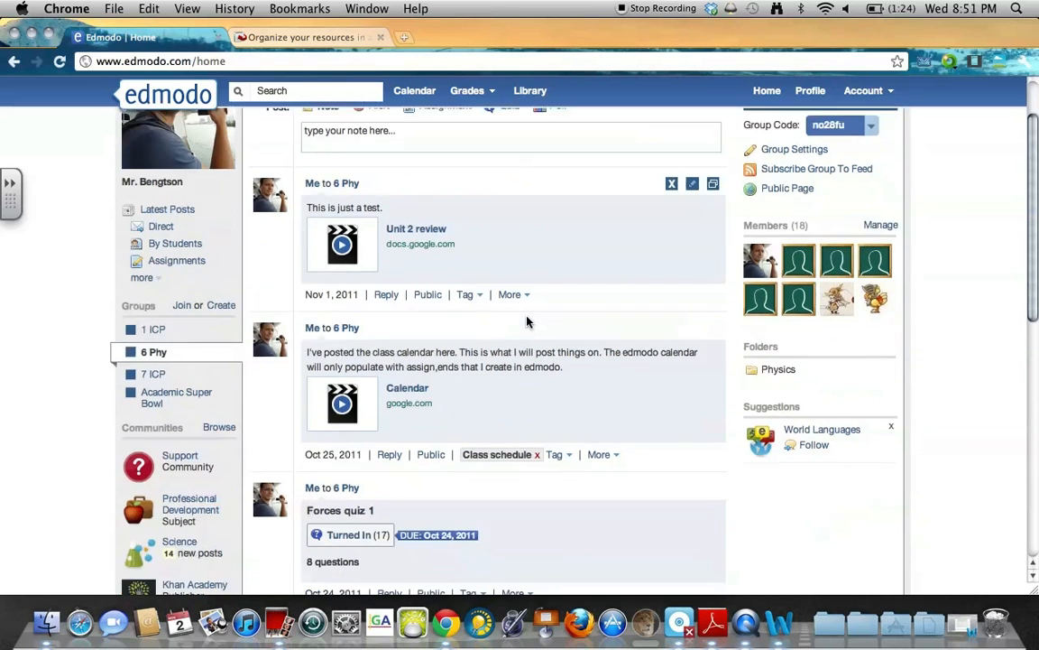
{"action": "scroll", "coordinate": [529, 321], "scroll_direction": "down", "scroll_amount": 5}
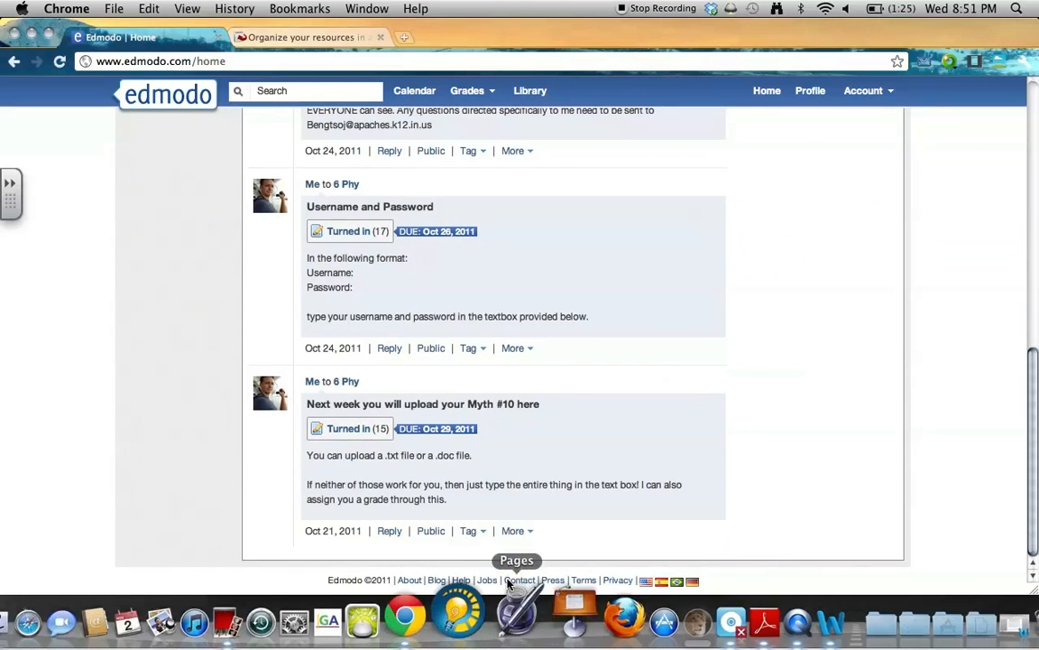
{"action": "scroll", "coordinate": [492, 488], "scroll_direction": "up", "scroll_amount": 1}
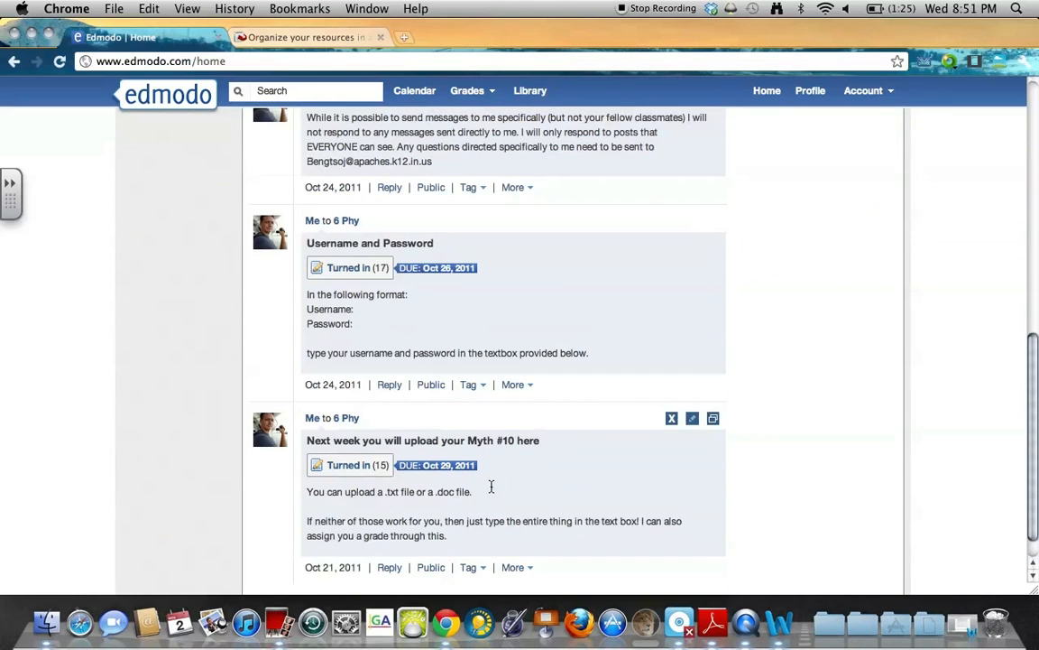
{"action": "left_click_drag", "start_coordinate": [308, 243], "coordinate": [409, 243]}
{"action": "left_click", "coordinate": [436, 244]}
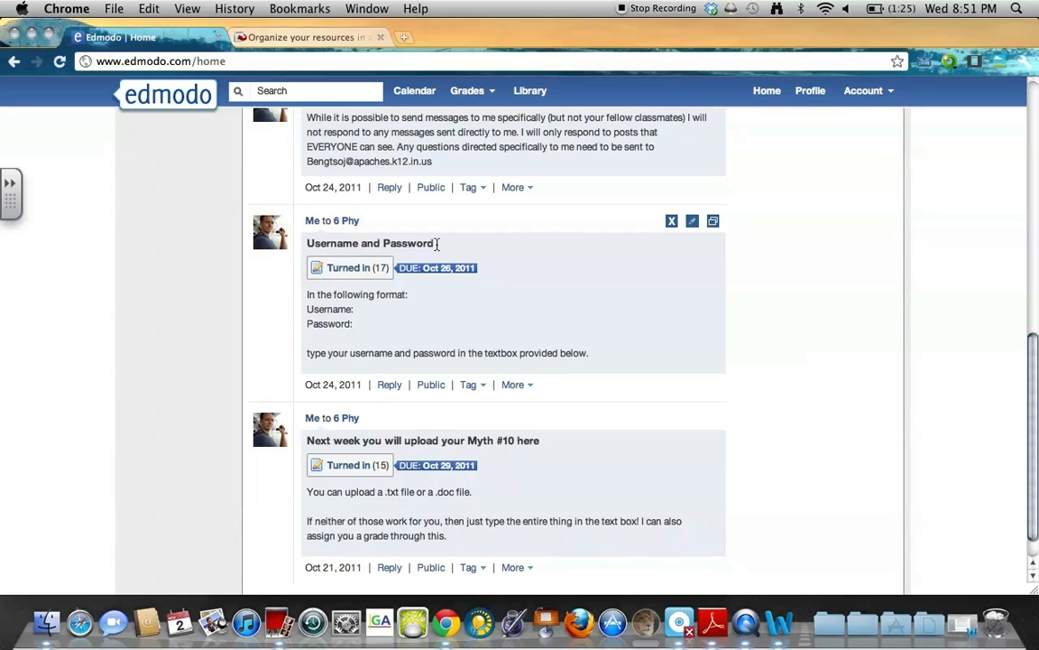
{"action": "triple_click", "coordinate": [435, 244]}
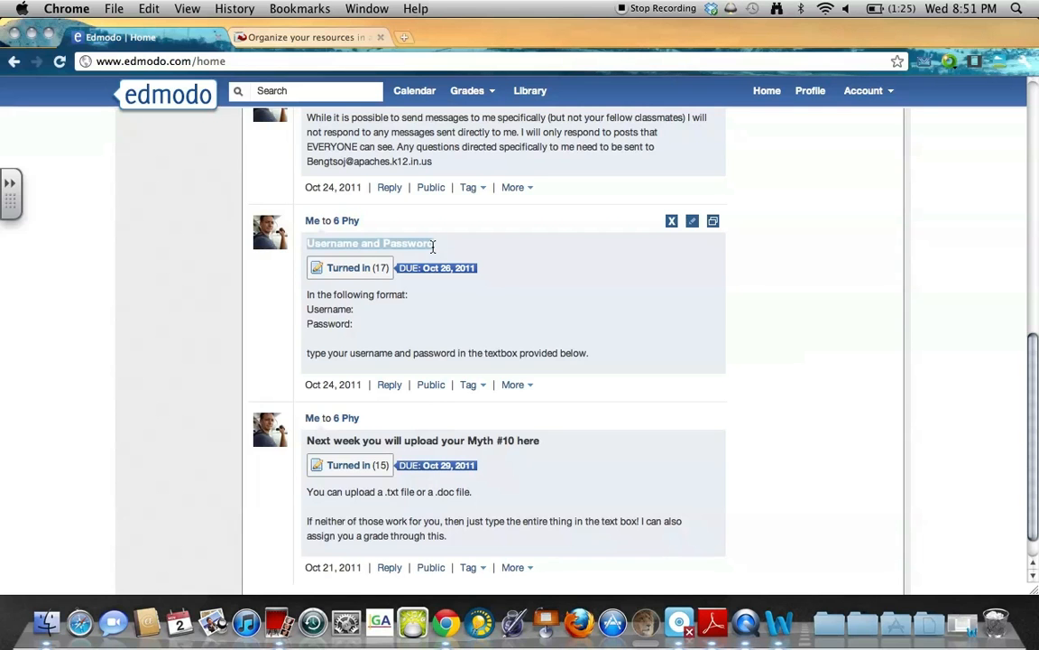
{"action": "left_click", "coordinate": [401, 244]}
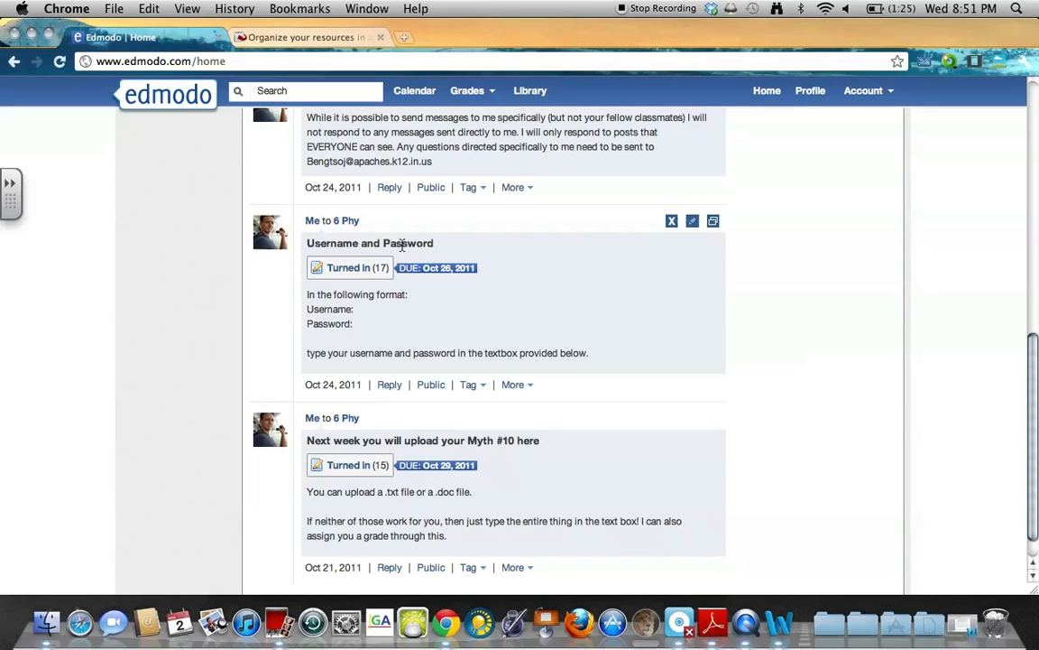
{"action": "left_click", "coordinate": [672, 223]}
{"action": "left_click", "coordinate": [488, 415]}
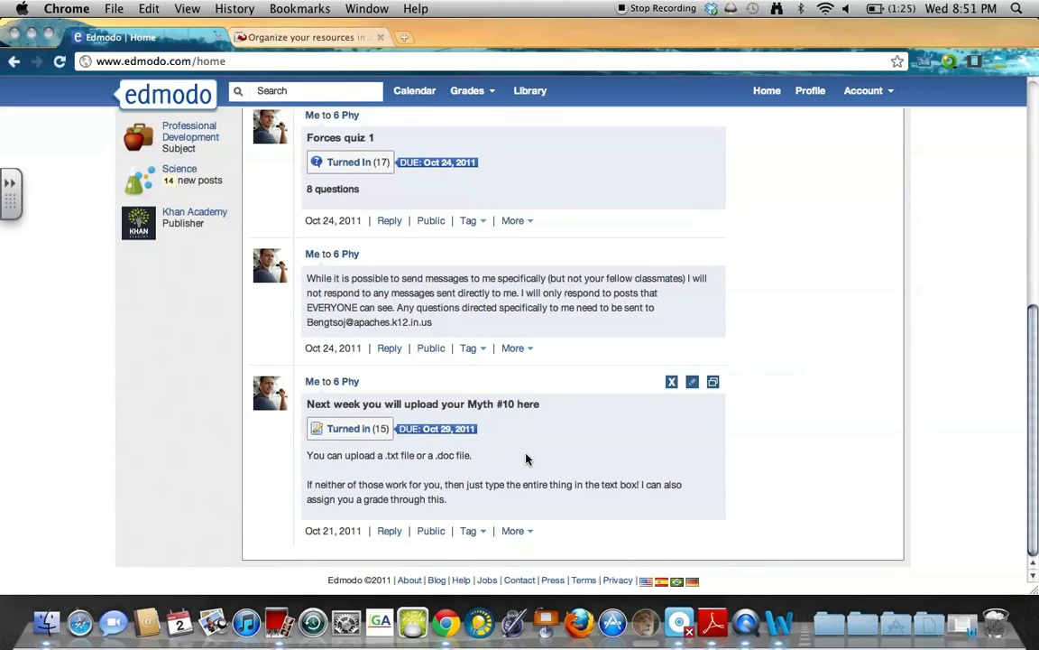
{"action": "scroll", "coordinate": [528, 456], "scroll_direction": "up", "scroll_amount": 1}
{"action": "left_click_drag", "start_coordinate": [306, 431], "coordinate": [354, 427]}
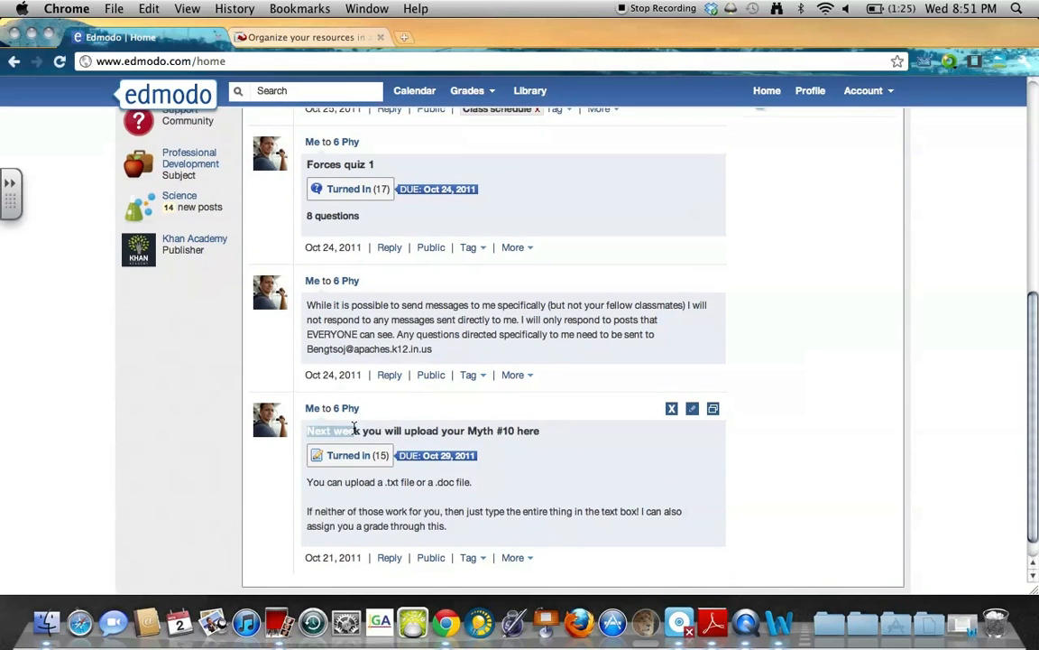
{"action": "triple_click", "coordinate": [539, 432]}
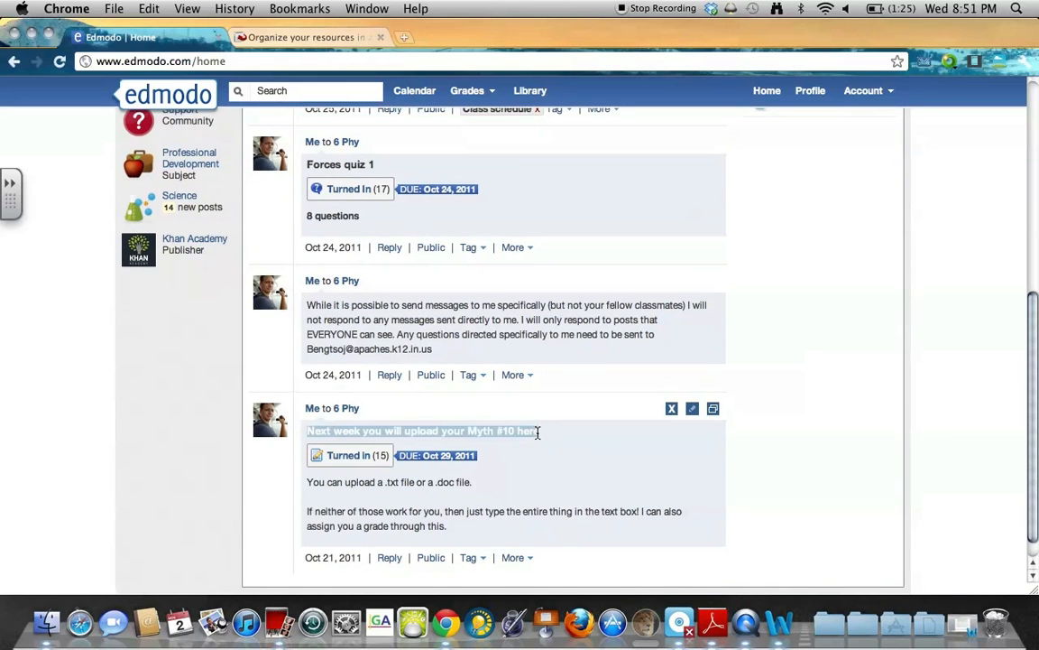
{"action": "left_click", "coordinate": [414, 463]}
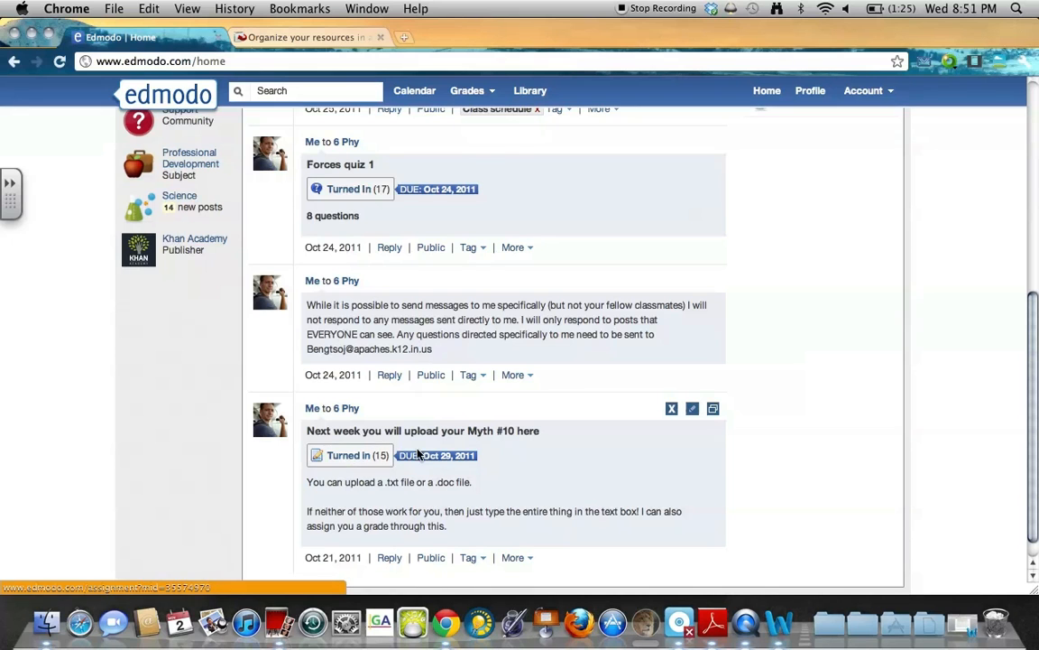
{"action": "triple_click", "coordinate": [545, 434]}
{"action": "left_click", "coordinate": [533, 434]}
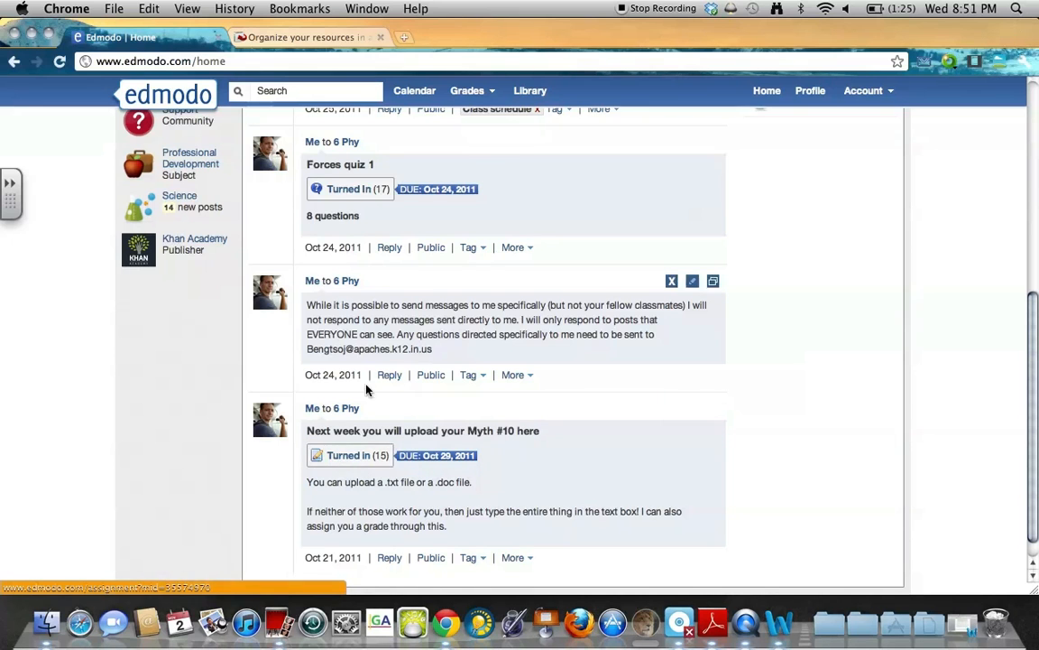
{"action": "scroll", "coordinate": [490, 348], "scroll_direction": "up", "scroll_amount": 2}
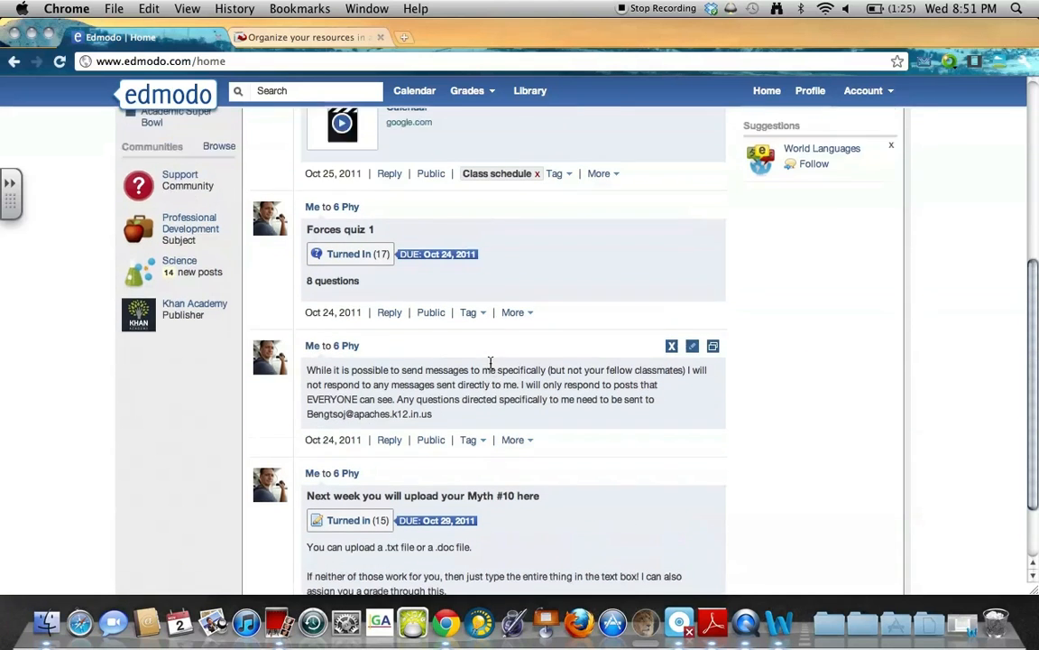
{"action": "scroll", "coordinate": [490, 362], "scroll_direction": "up", "scroll_amount": 1}
{"action": "left_click_drag", "start_coordinate": [447, 455], "coordinate": [302, 411]}
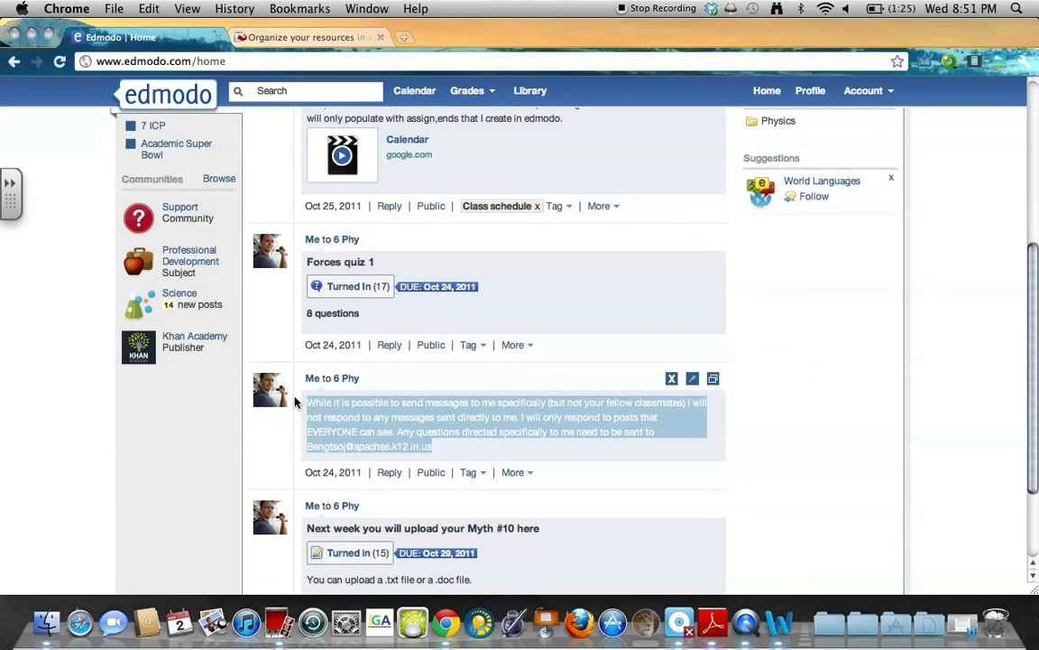
{"action": "left_click", "coordinate": [530, 433]}
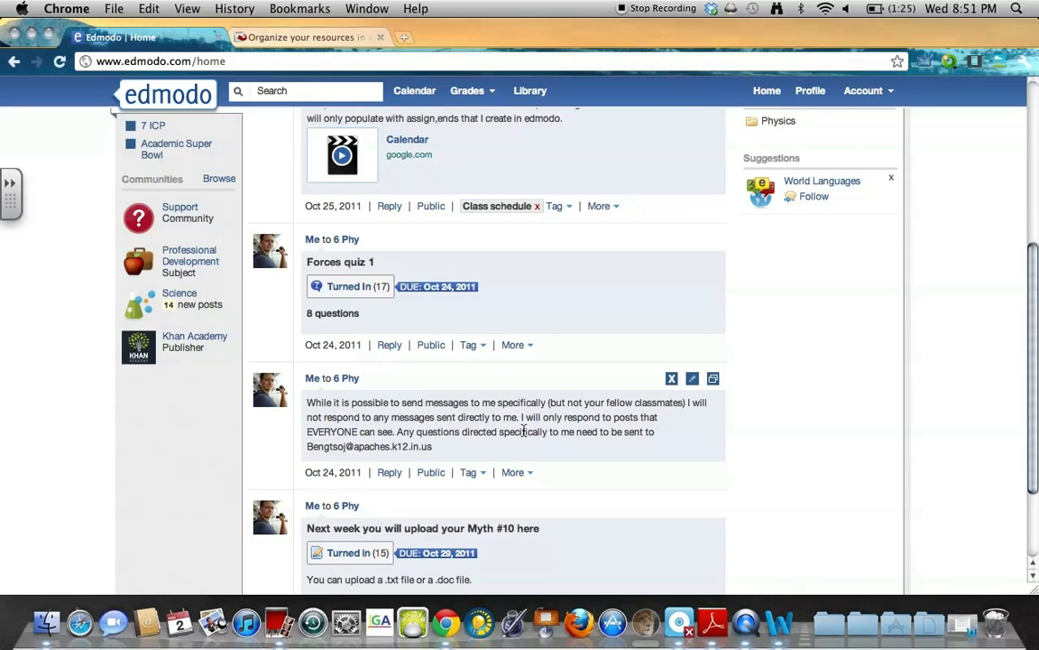
{"action": "scroll", "coordinate": [504, 429], "scroll_direction": "up", "scroll_amount": 3}
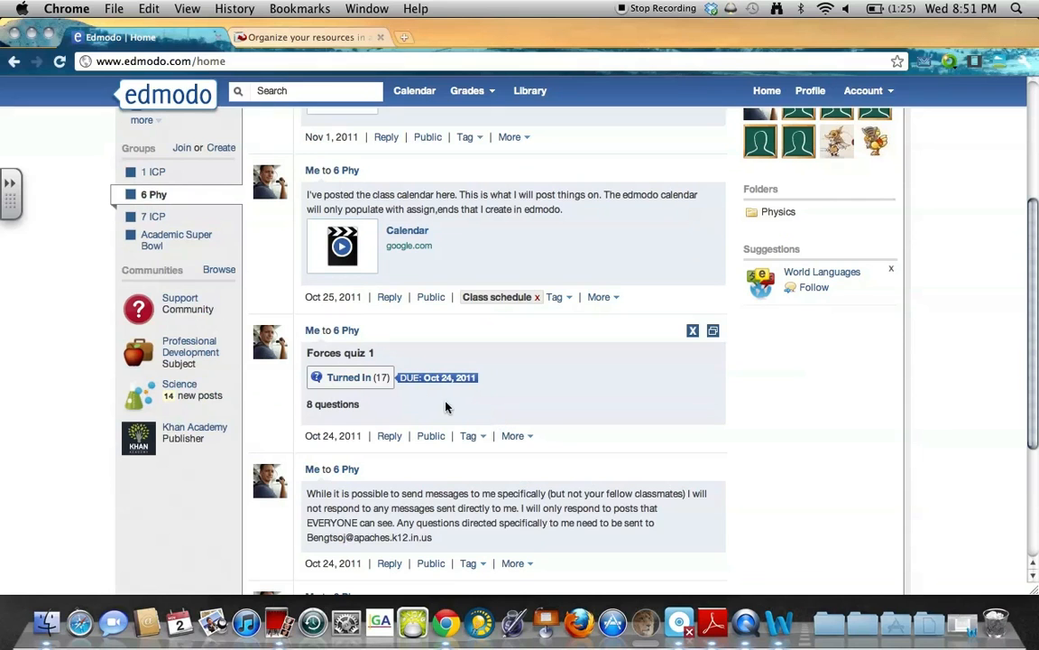
{"action": "left_click_drag", "start_coordinate": [307, 353], "coordinate": [388, 353]}
{"action": "left_click", "coordinate": [390, 353]}
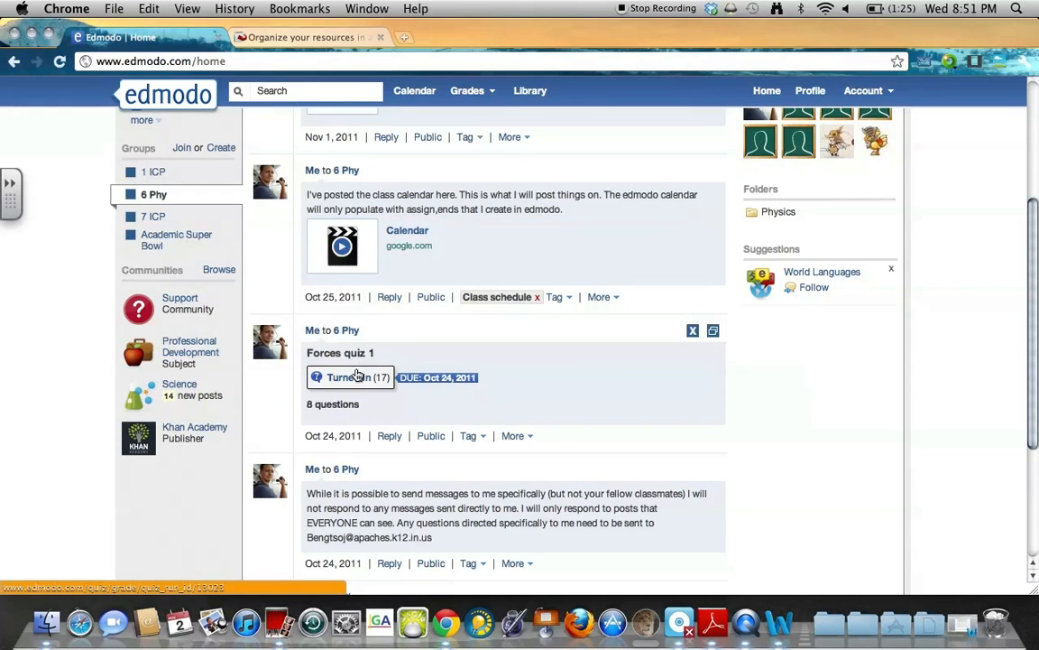
{"action": "scroll", "coordinate": [360, 379], "scroll_direction": "up", "scroll_amount": 5}
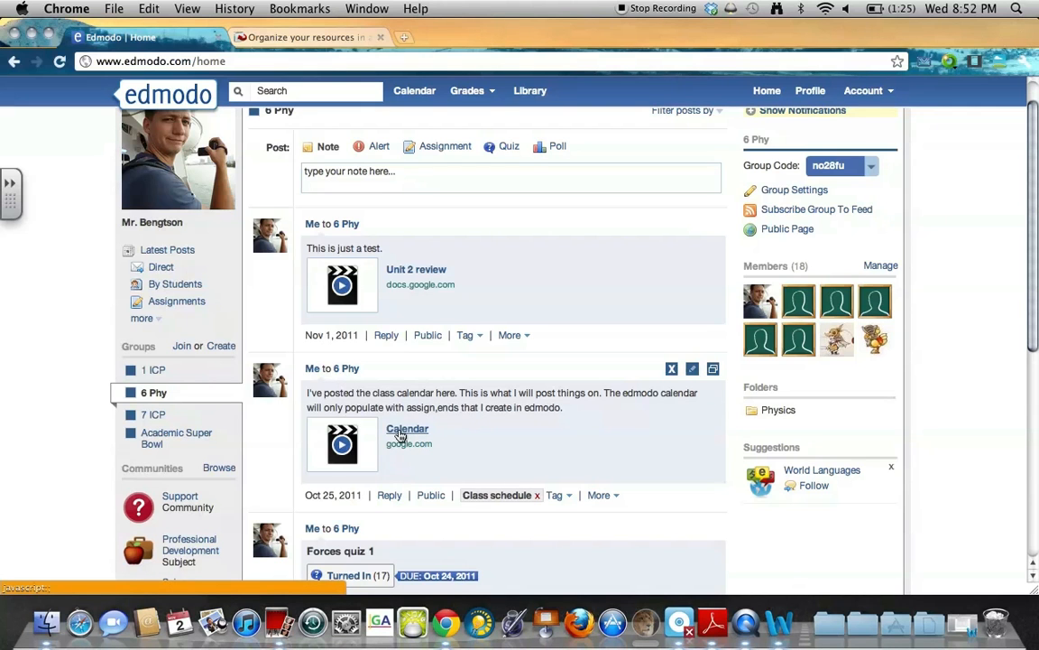
{"action": "left_click", "coordinate": [400, 433]}
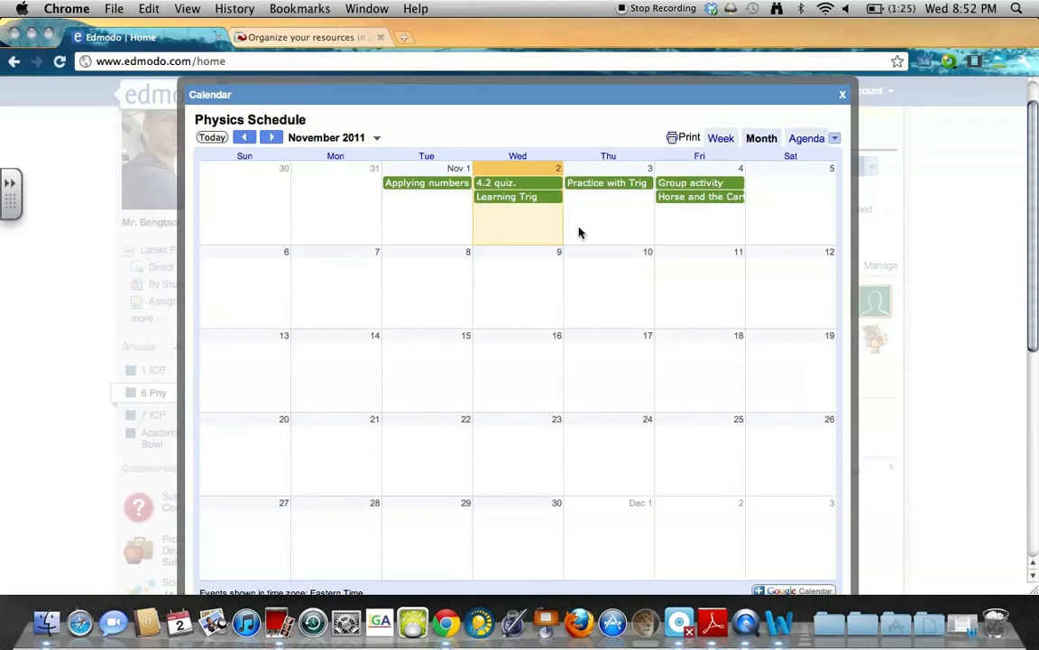
{"action": "left_click", "coordinate": [723, 139]}
{"action": "left_click", "coordinate": [802, 141]}
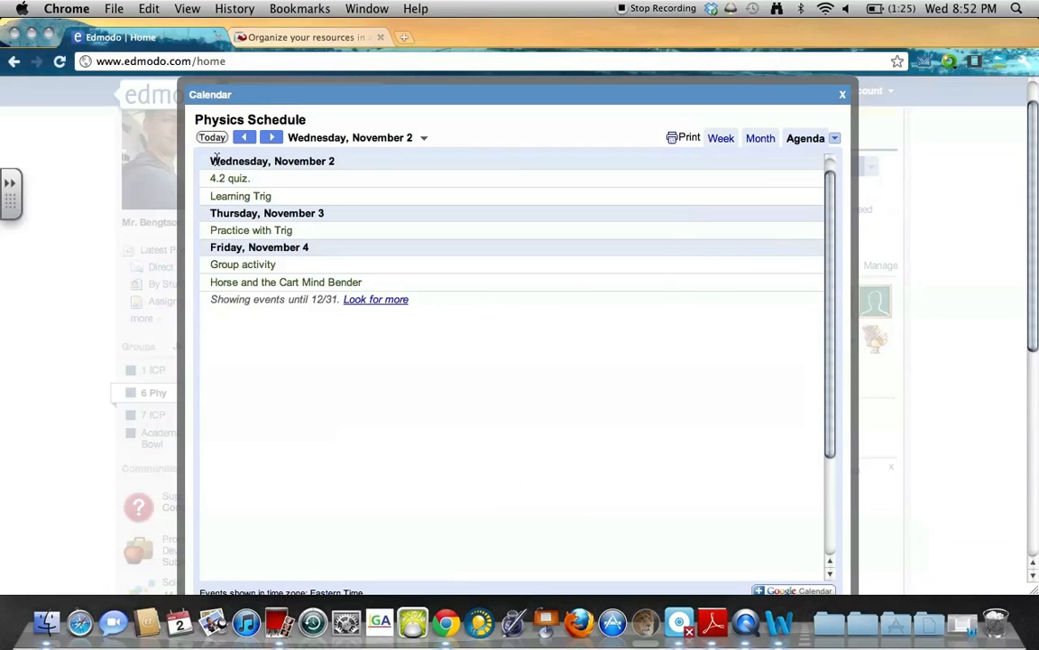
{"action": "left_click", "coordinate": [243, 140]}
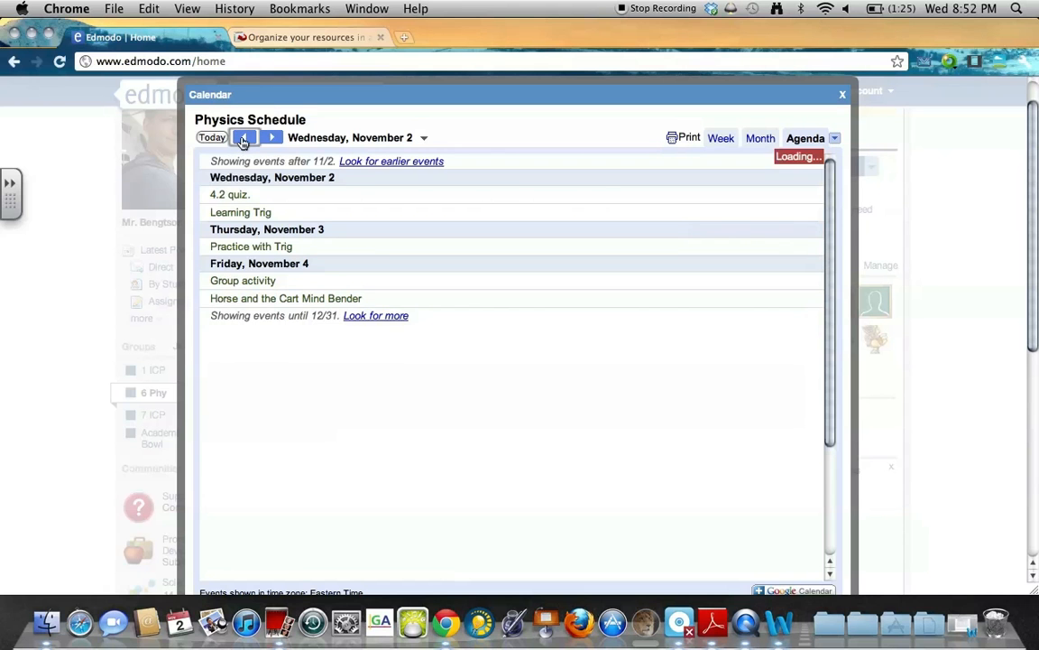
{"action": "scroll", "coordinate": [441, 448], "scroll_direction": "down", "scroll_amount": 10}
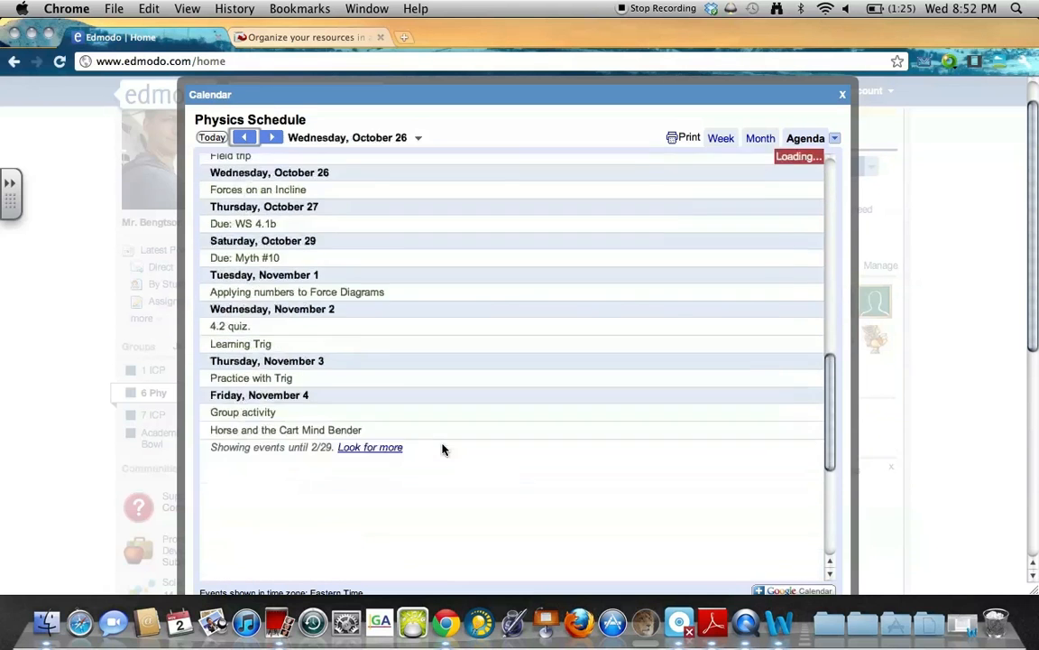
{"action": "scroll", "coordinate": [576, 317], "scroll_direction": "up", "scroll_amount": 10}
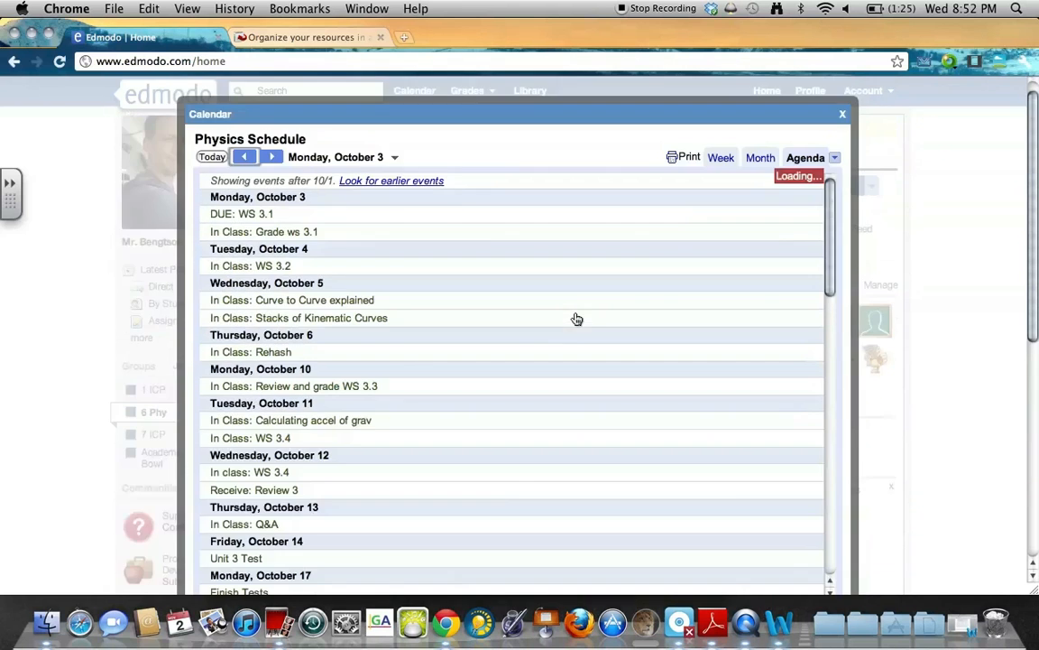
{"action": "left_click", "coordinate": [842, 113]}
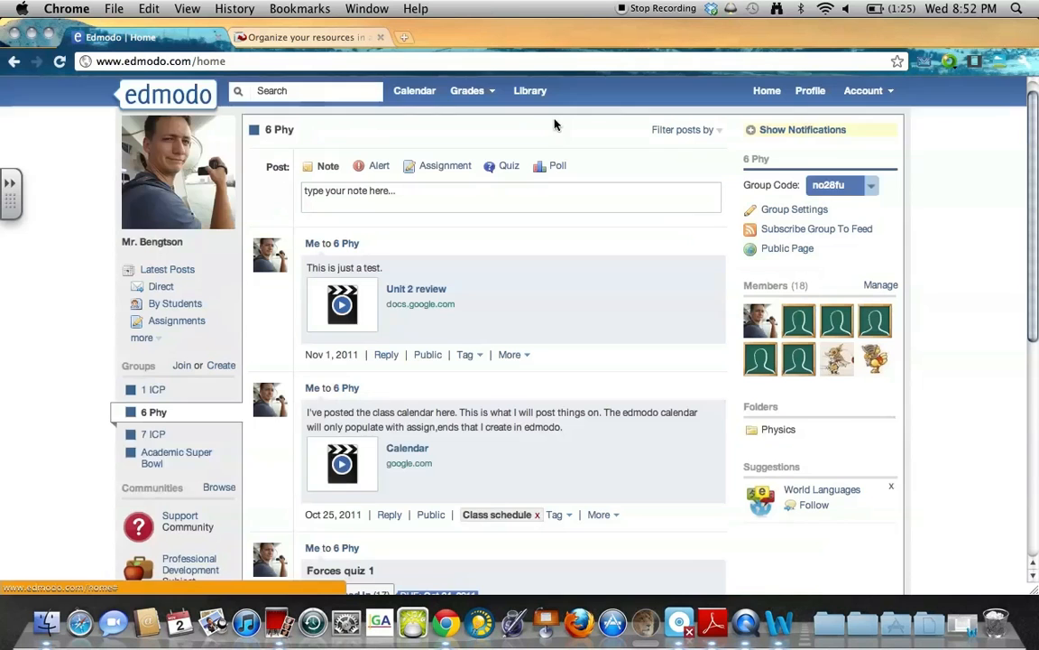
Glance at the calendar, then return home and open the 6 Phy group feed.
{"action": "left_click", "coordinate": [408, 92]}
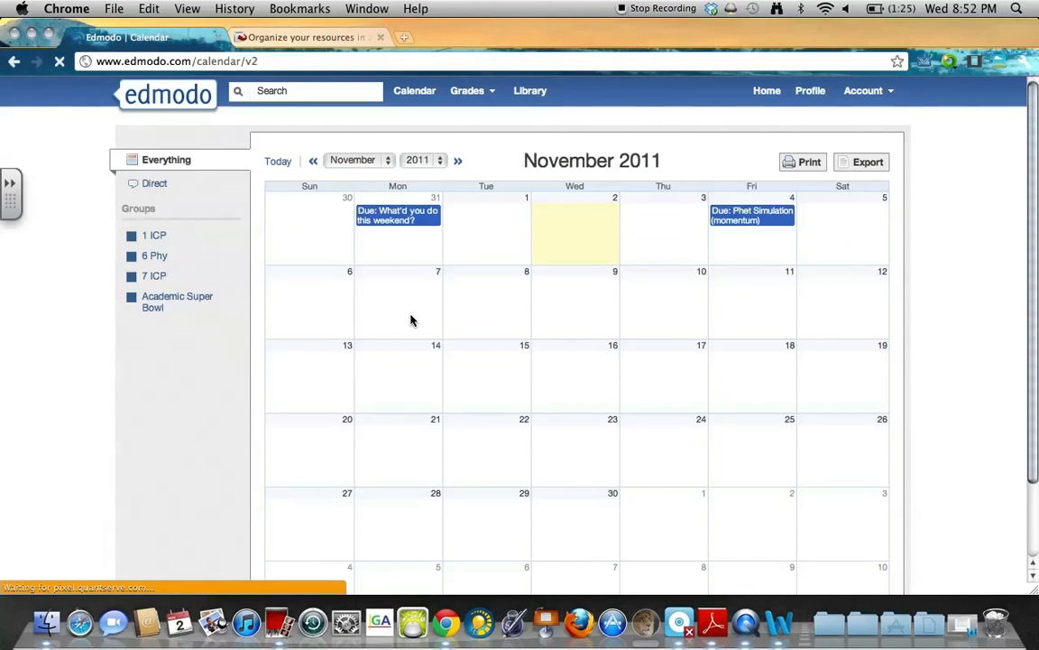
{"action": "left_click", "coordinate": [13, 60]}
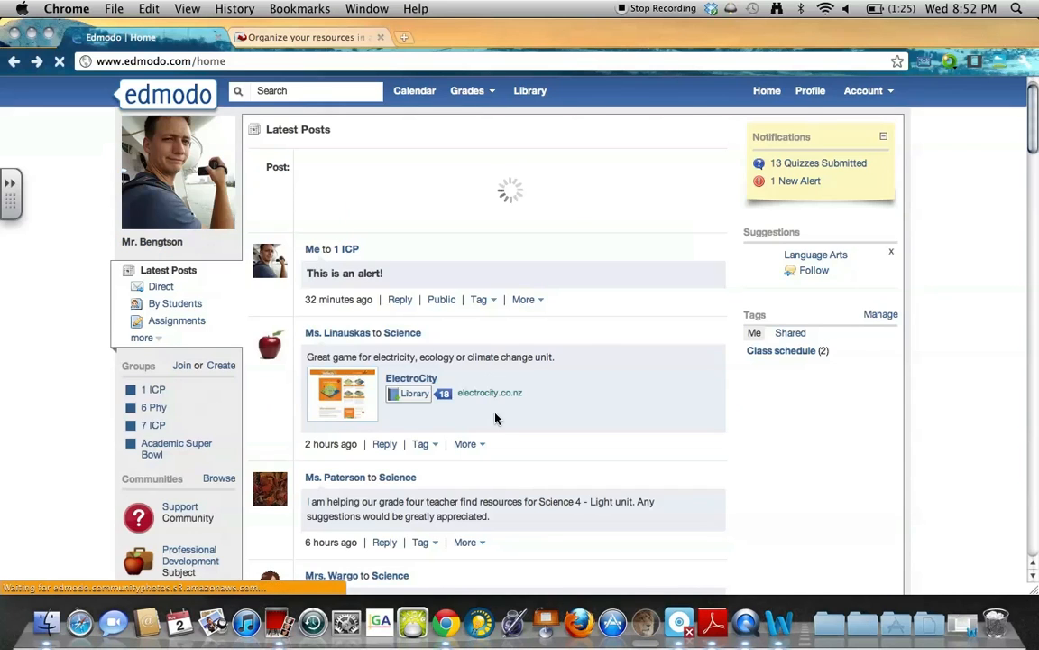
{"action": "left_click", "coordinate": [154, 409]}
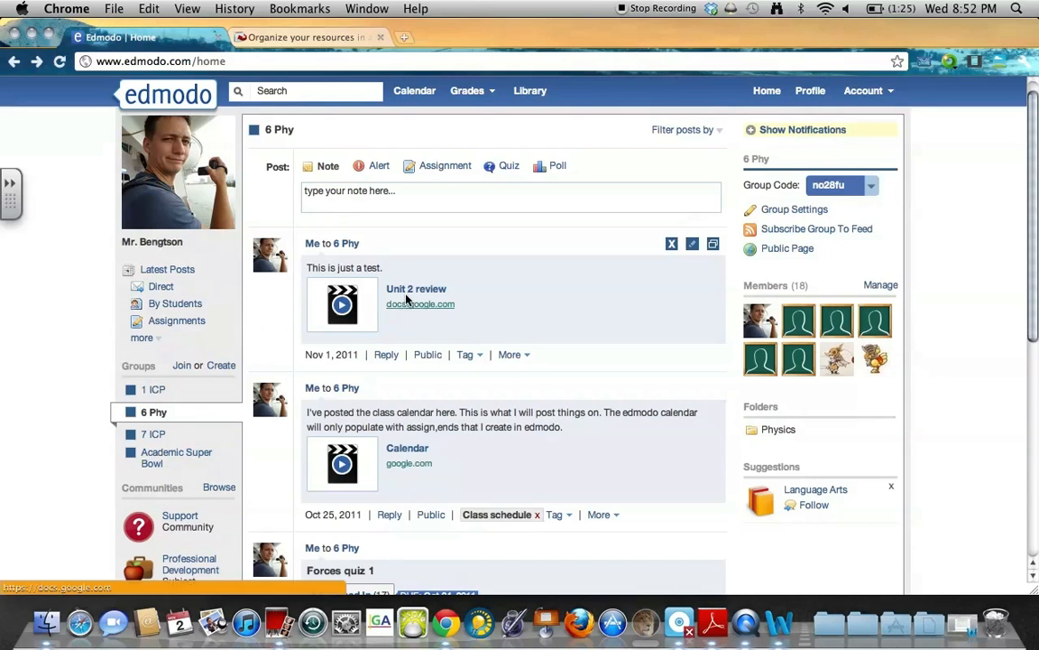
Expand the embedded Physics Schedule preview in the Unit 2 review post.
{"action": "left_click", "coordinate": [408, 290]}
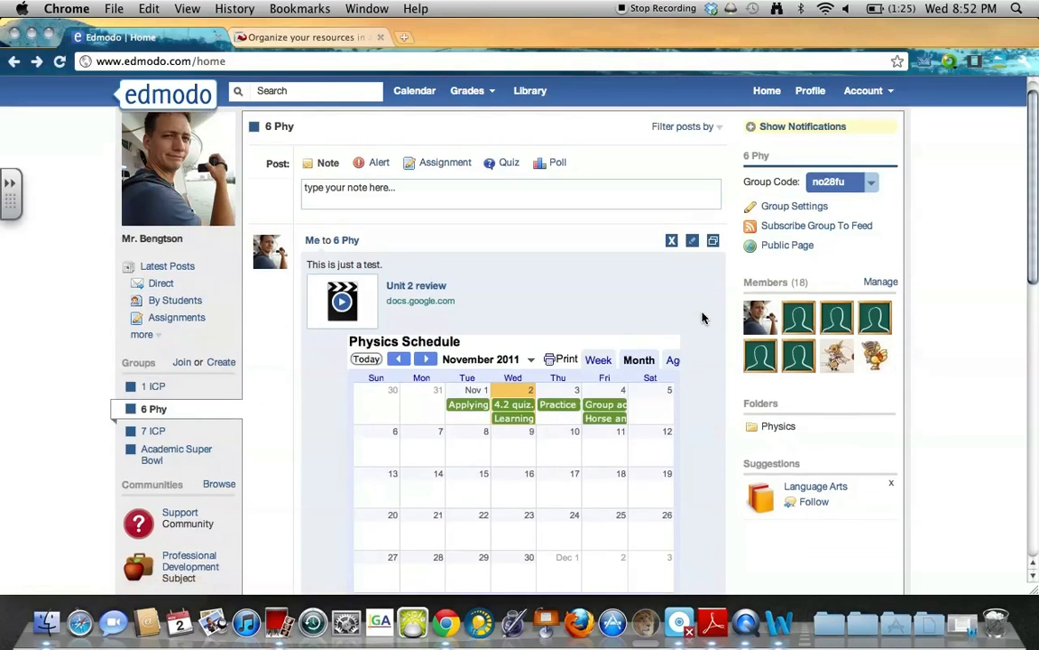
{"action": "scroll", "coordinate": [702, 317], "scroll_direction": "down", "scroll_amount": 3}
{"action": "scroll", "coordinate": [703, 317], "scroll_direction": "up", "scroll_amount": 1}
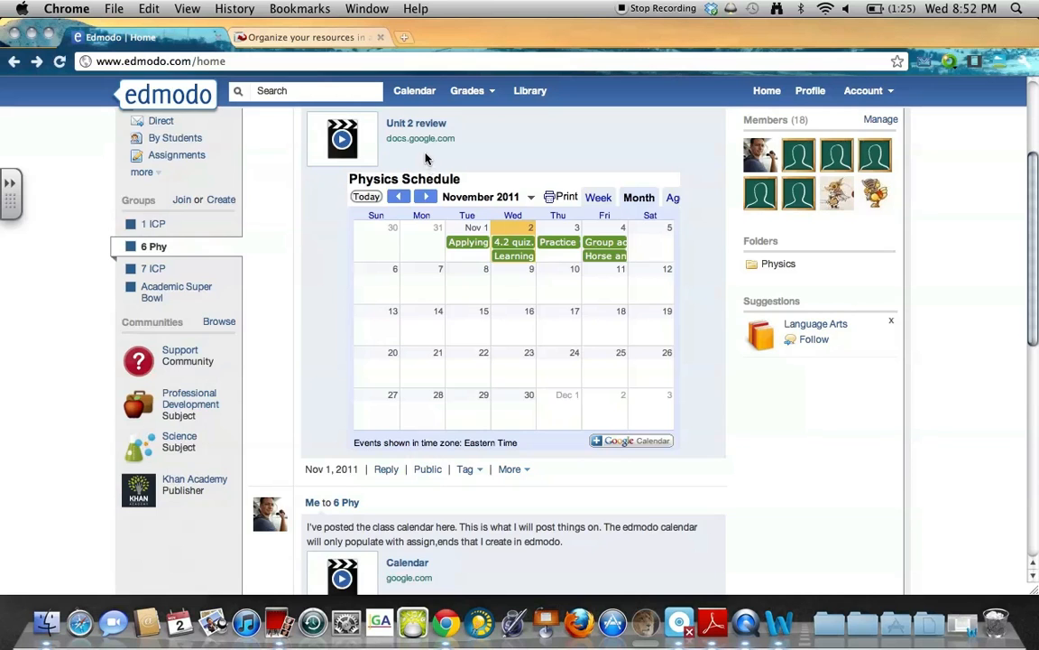
{"action": "scroll", "coordinate": [427, 169], "scroll_direction": "up", "scroll_amount": 1}
{"action": "left_click", "coordinate": [417, 178]}
{"action": "left_click", "coordinate": [417, 179]}
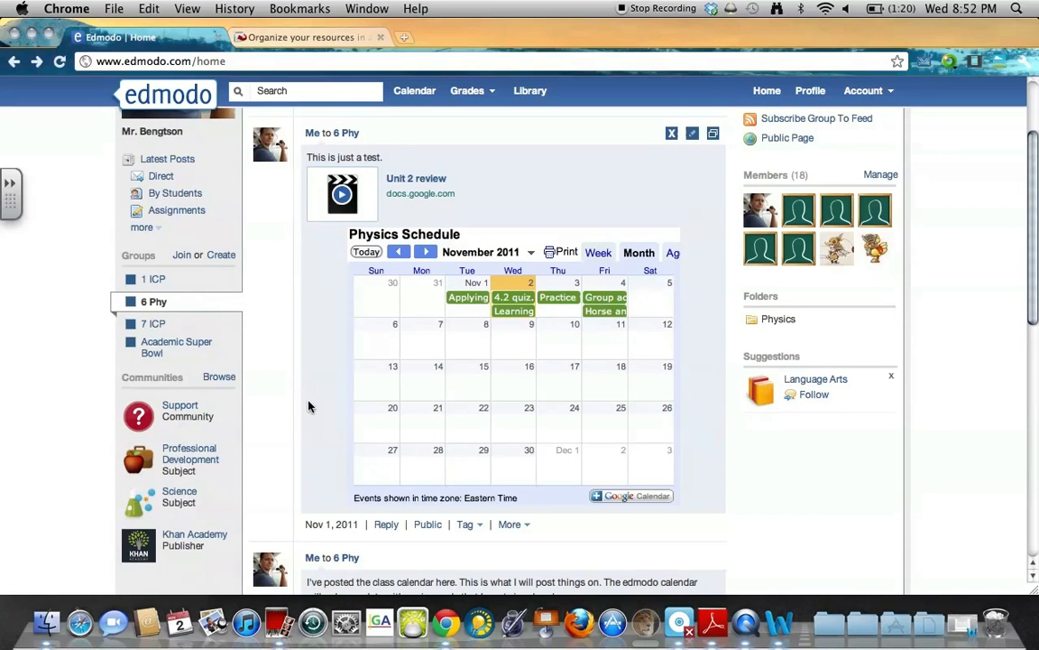
Delete the 'This is just a test.' post and confirm with OK.
{"action": "left_click", "coordinate": [668, 133]}
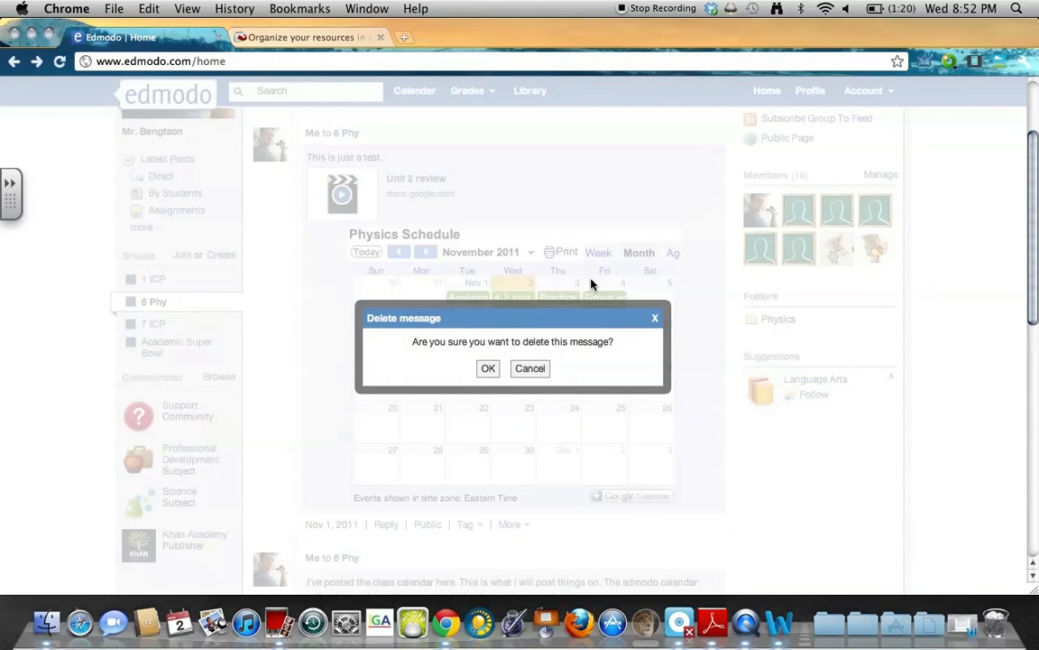
{"action": "left_click", "coordinate": [492, 371]}
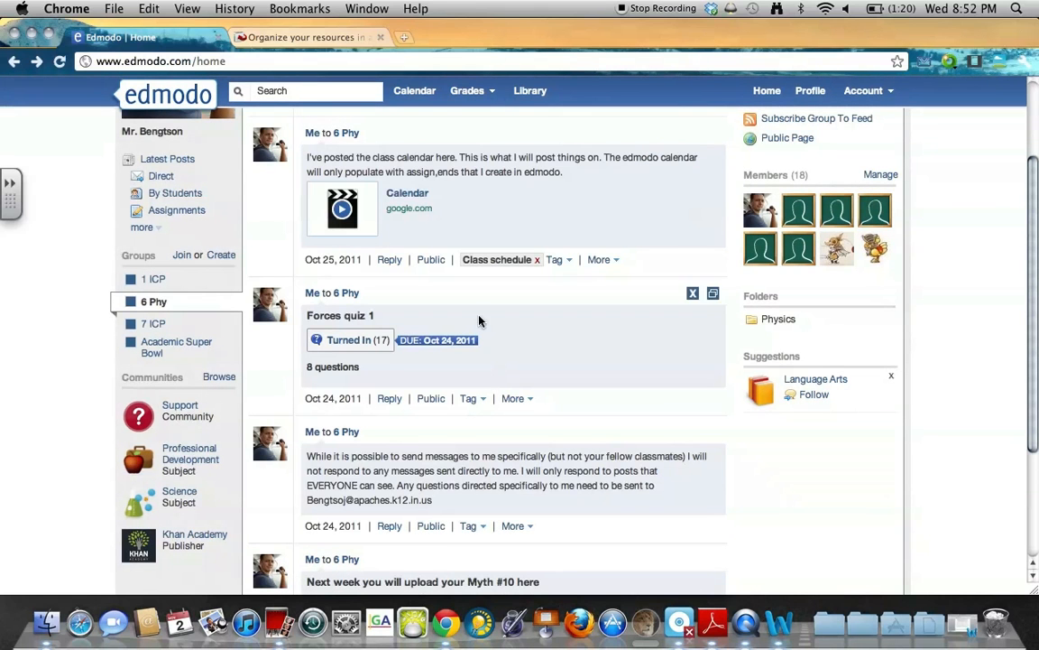
{"action": "triple_click", "coordinate": [485, 176]}
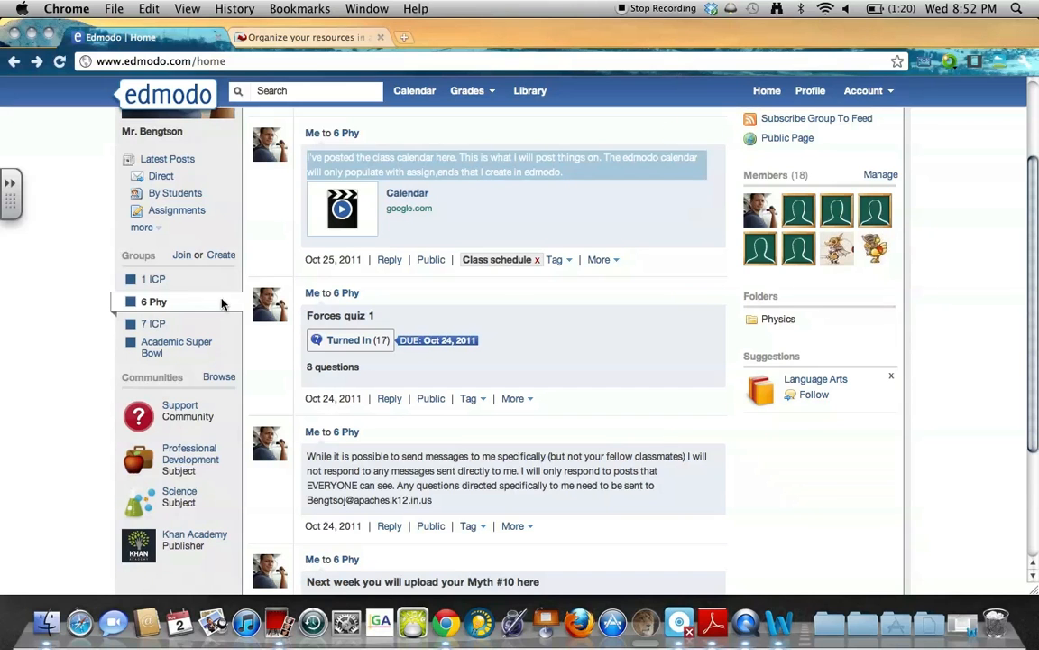
Browse the 7 ICP and Academic Super Bowl groups, ending on the 1 ICP feed.
{"action": "left_click", "coordinate": [155, 325]}
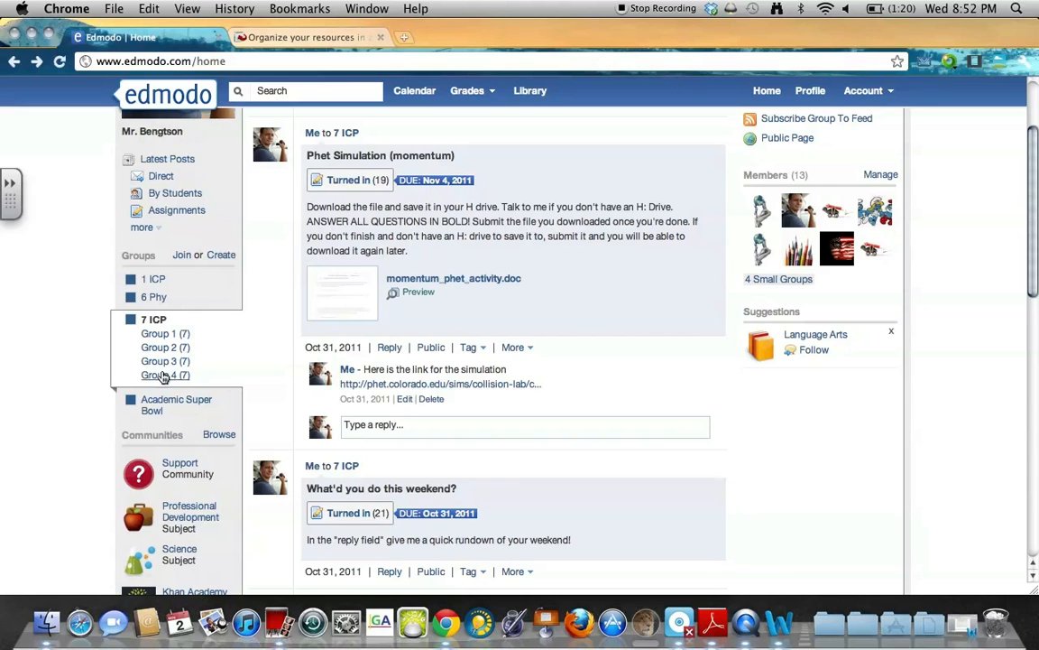
{"action": "left_click", "coordinate": [153, 411]}
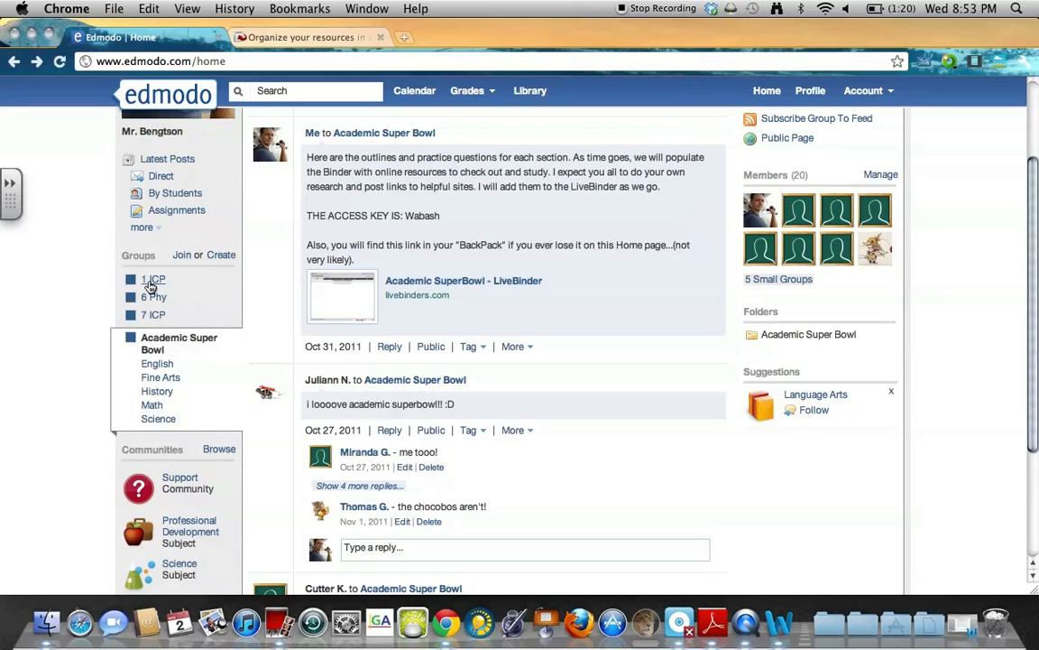
{"action": "scroll", "coordinate": [663, 249], "scroll_direction": "up", "scroll_amount": 5}
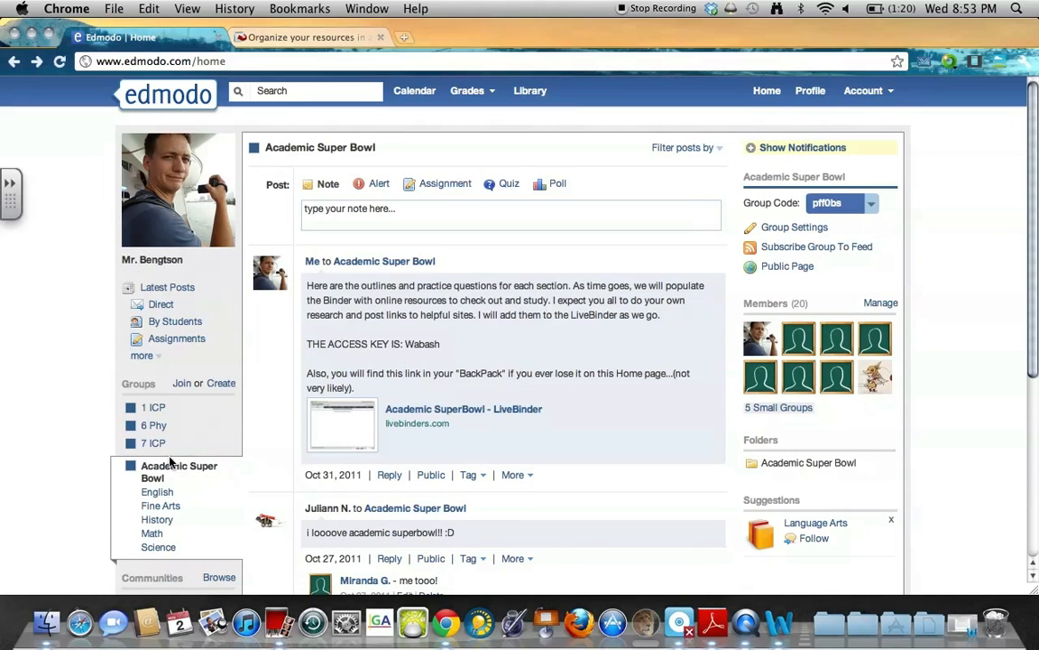
{"action": "left_click", "coordinate": [153, 409]}
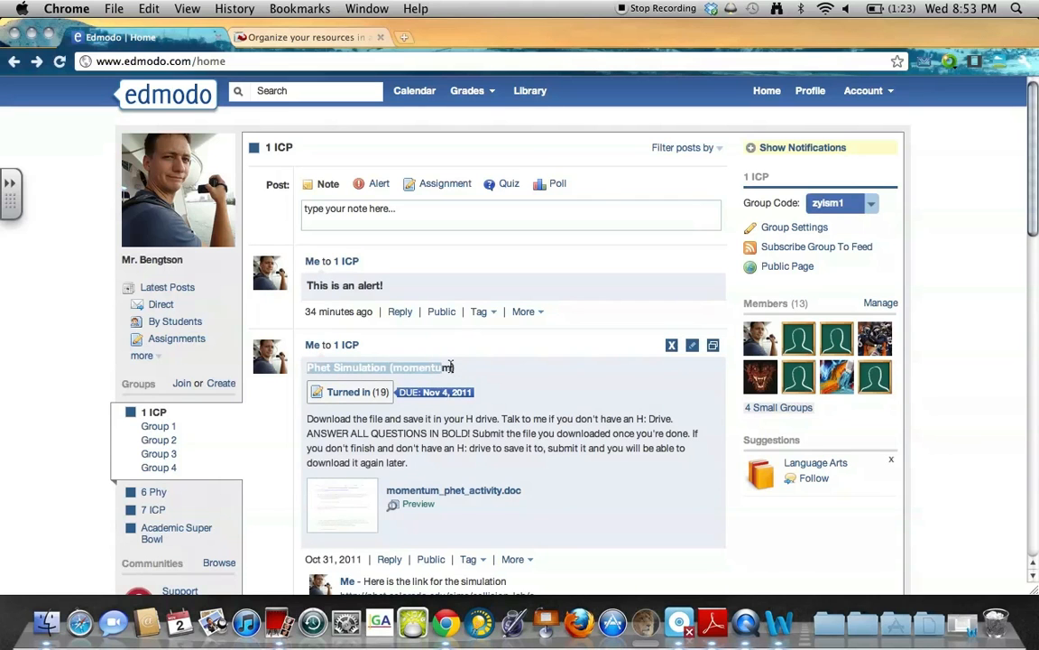
Select the Phet Simulation (momentum) post title and scroll down the 1 ICP feed.
{"action": "left_click", "coordinate": [462, 367]}
{"action": "triple_click", "coordinate": [455, 369]}
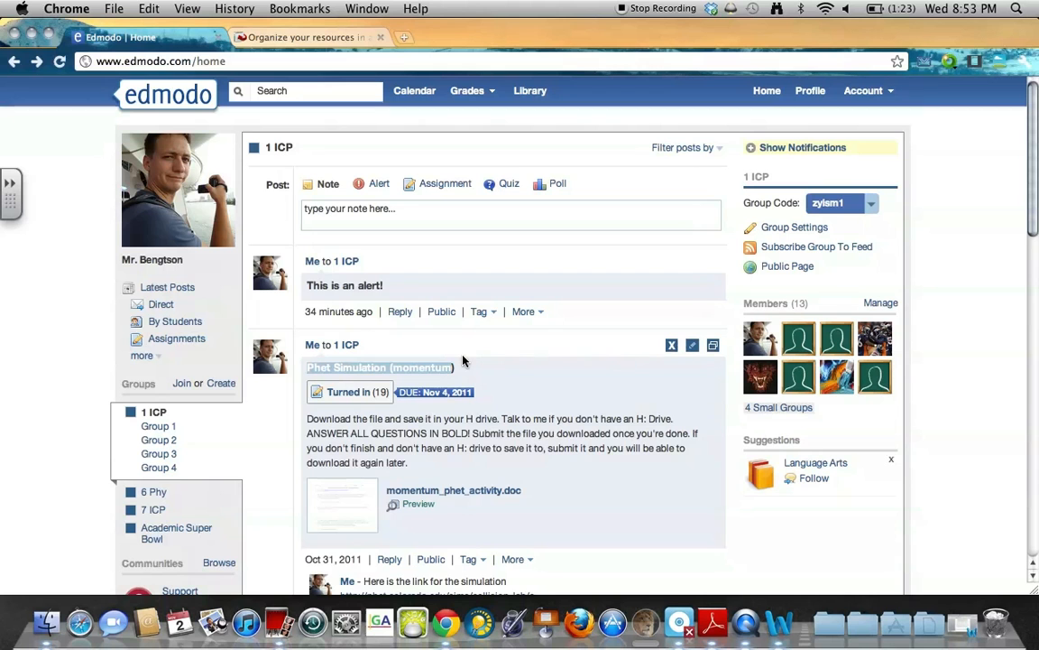
{"action": "scroll", "coordinate": [460, 418], "scroll_direction": "down", "scroll_amount": 2}
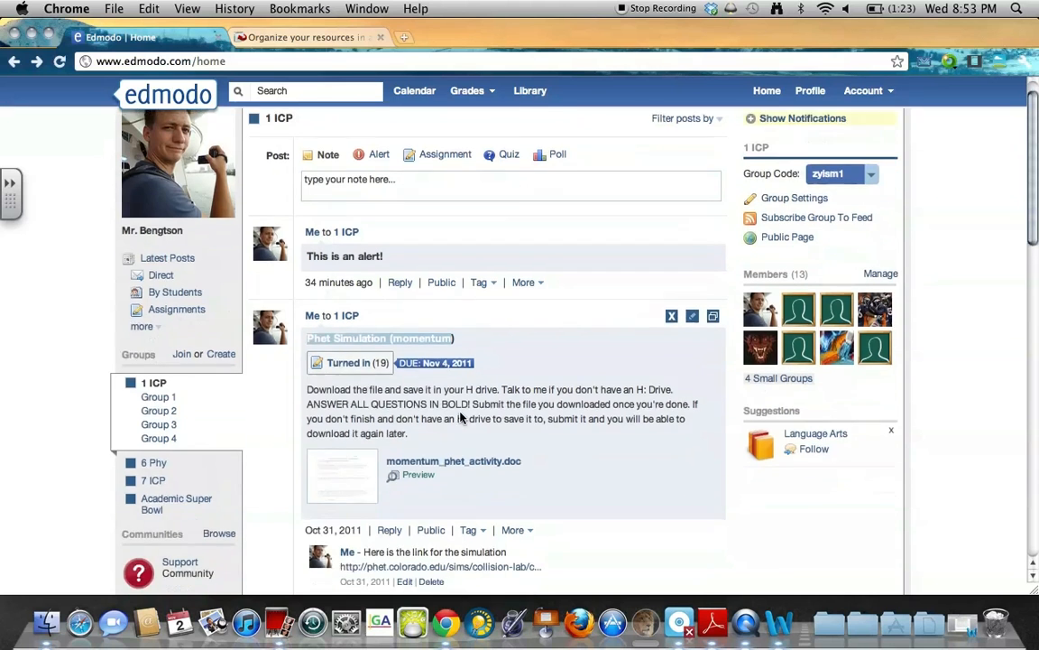
{"action": "scroll", "coordinate": [292, 461], "scroll_direction": "down", "scroll_amount": 4}
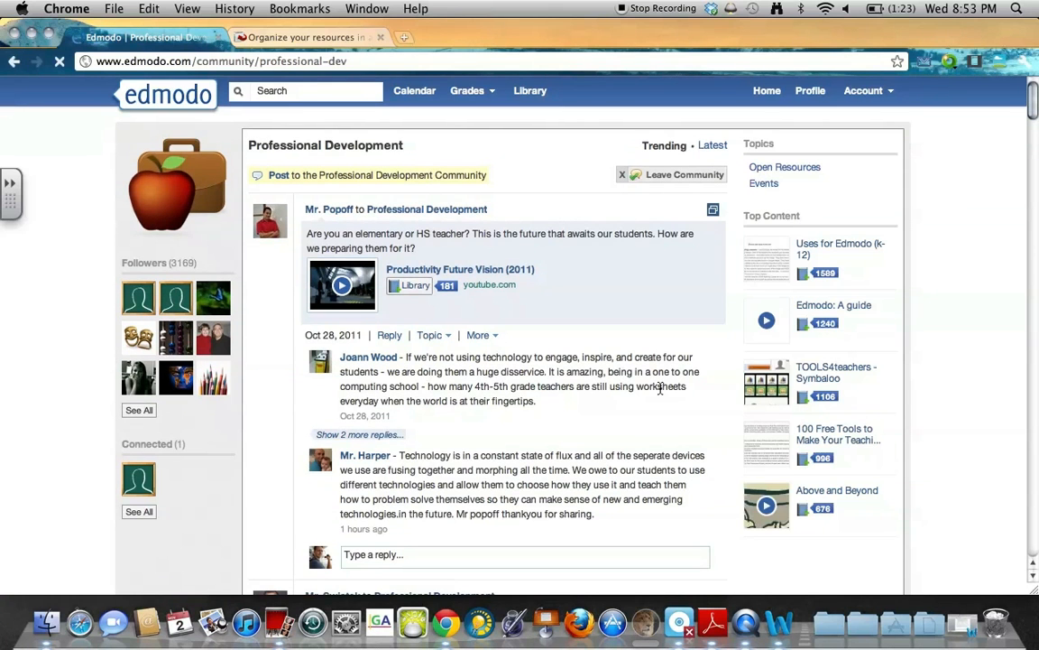
Return to the home feed, highlight the Science and 1 ICP post headings, reload, then minimize the browser.
{"action": "scroll", "coordinate": [660, 387], "scroll_direction": "down", "scroll_amount": 10}
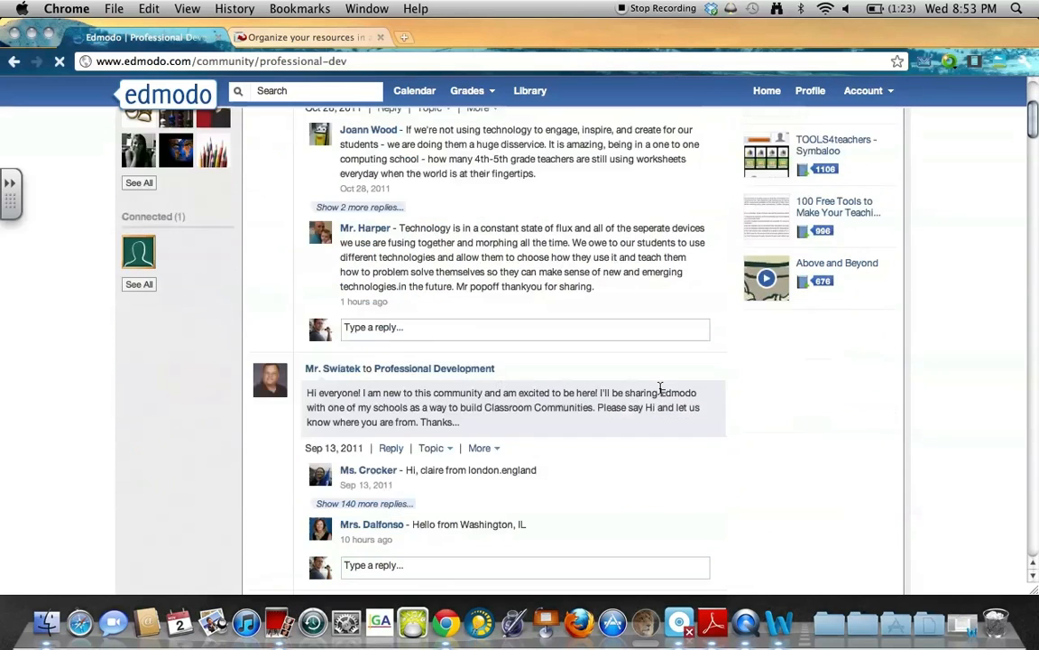
{"action": "left_click", "coordinate": [11, 65]}
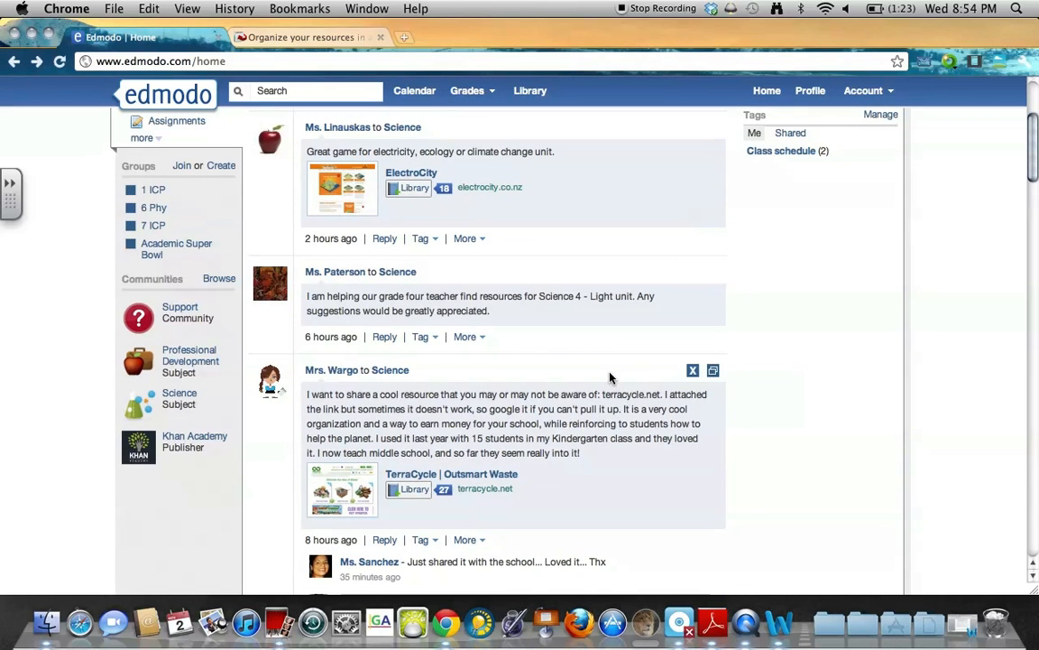
{"action": "scroll", "coordinate": [244, 412], "scroll_direction": "up", "scroll_amount": 5}
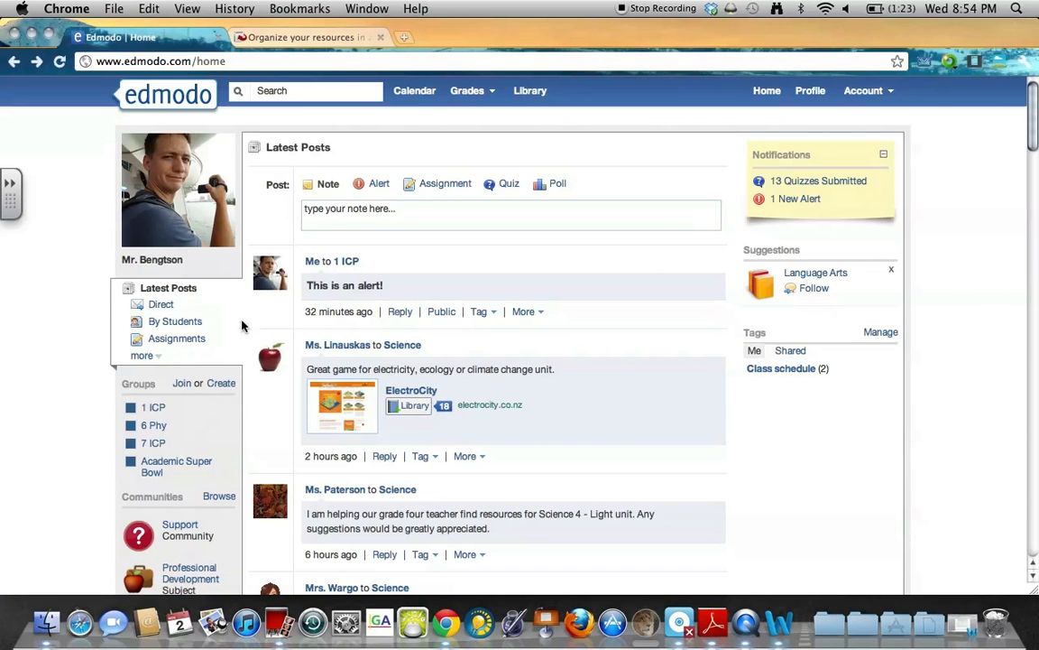
{"action": "left_click_drag", "start_coordinate": [542, 354], "coordinate": [303, 342]}
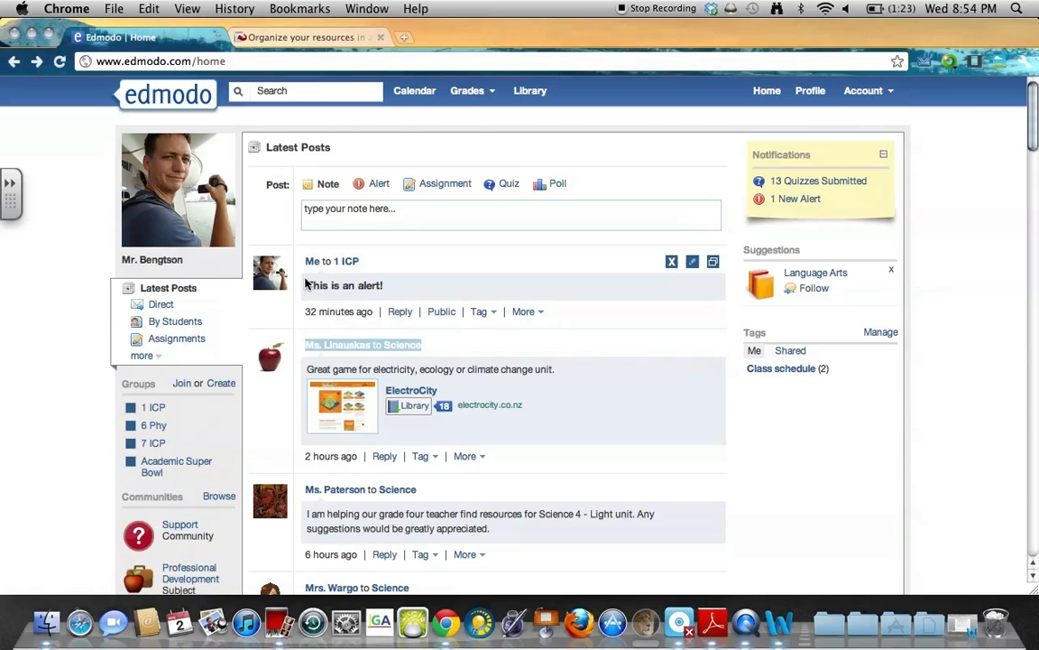
{"action": "left_click_drag", "start_coordinate": [302, 264], "coordinate": [412, 259]}
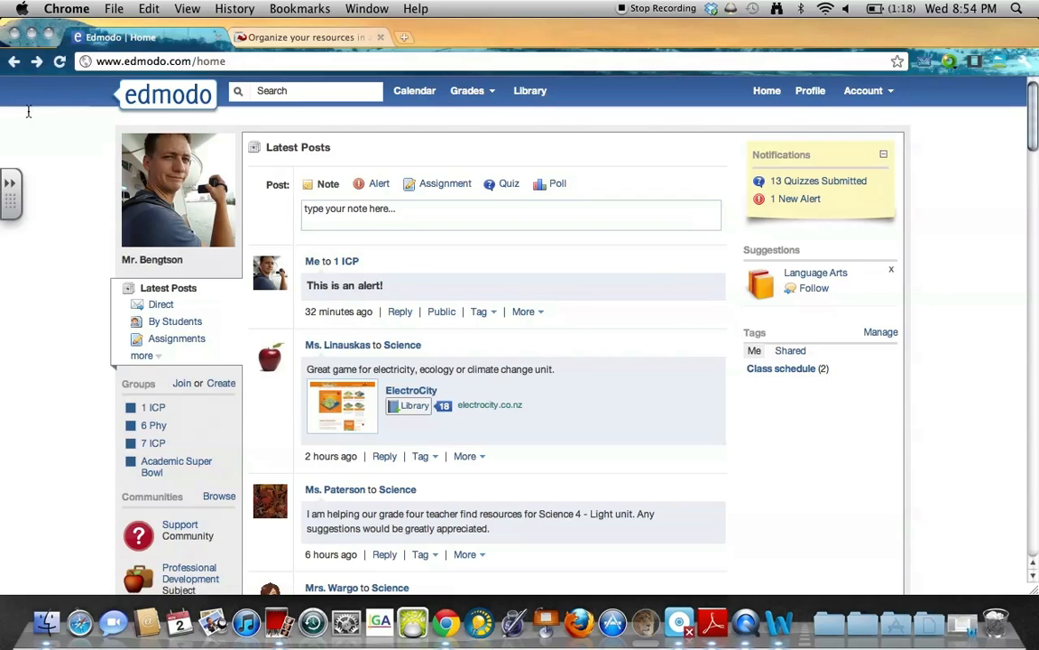
{"action": "mouse_move", "coordinate": [403, 253]}
{"action": "left_click", "coordinate": [140, 102]}
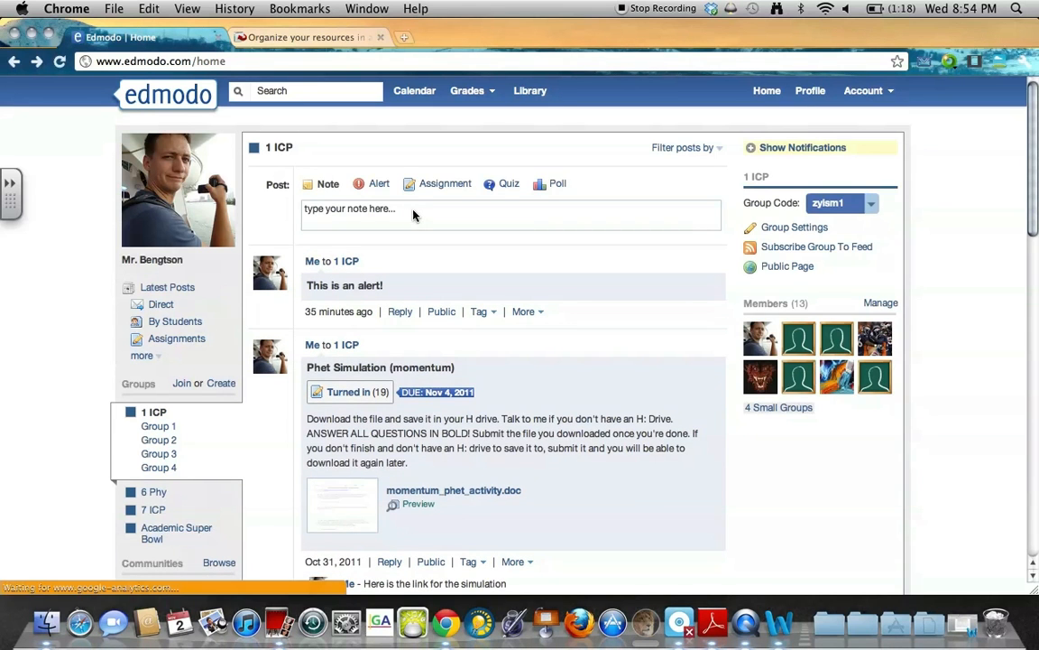
{"action": "left_click", "coordinate": [32, 37]}
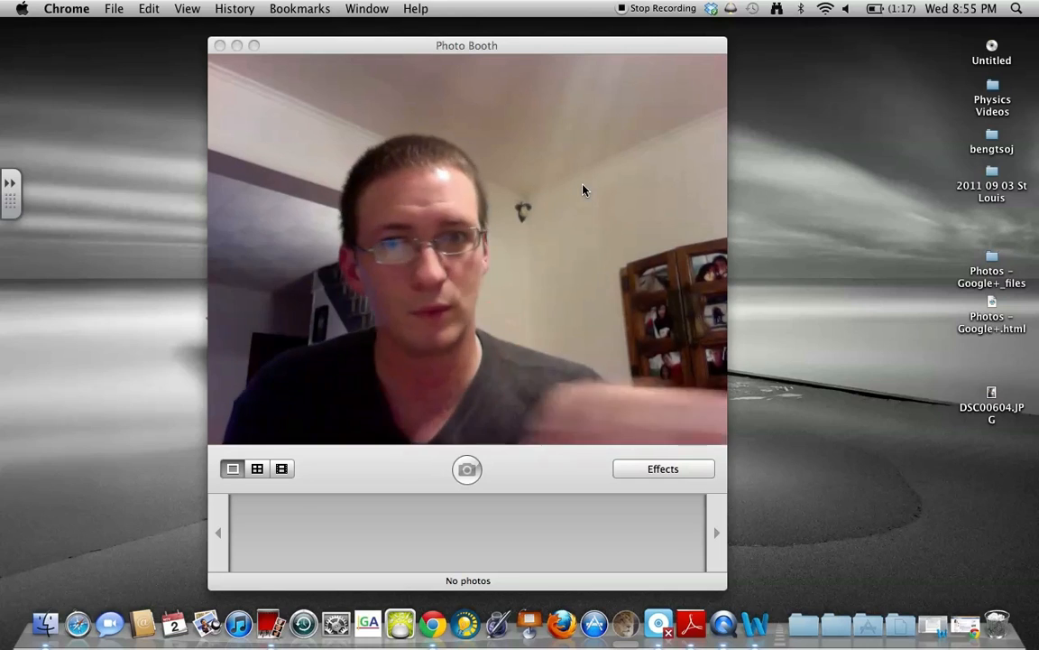
Restore the Edmodo browser window from the Dock, showing the 1 ICP feed.
{"action": "left_click", "coordinate": [436, 621]}
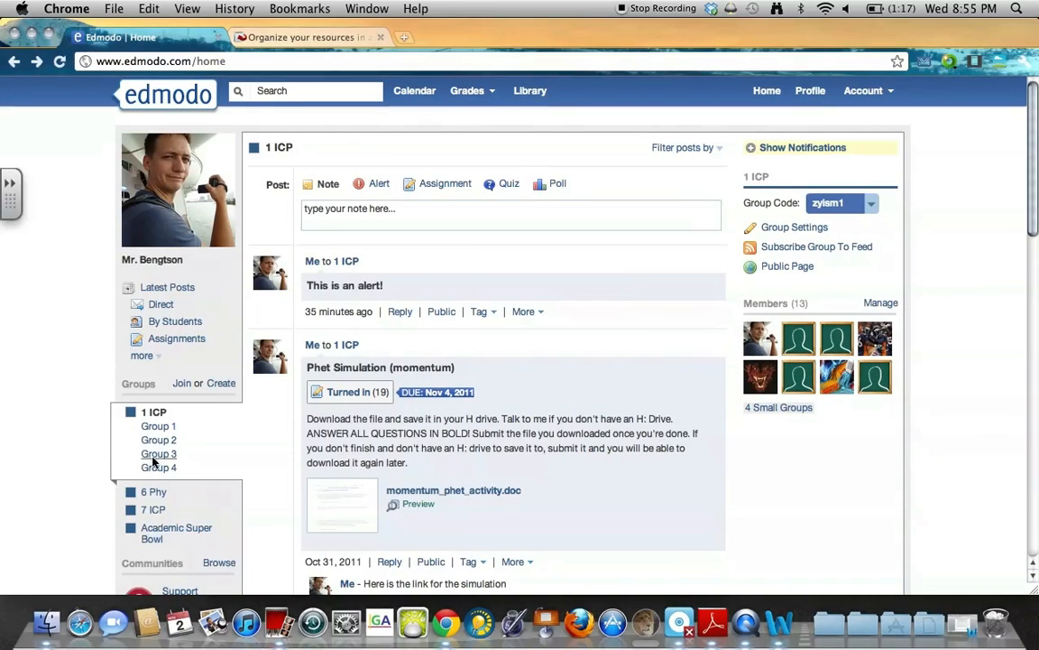
Switch to the 6 Phy group feed and scroll through its posts.
{"action": "left_click", "coordinate": [153, 493]}
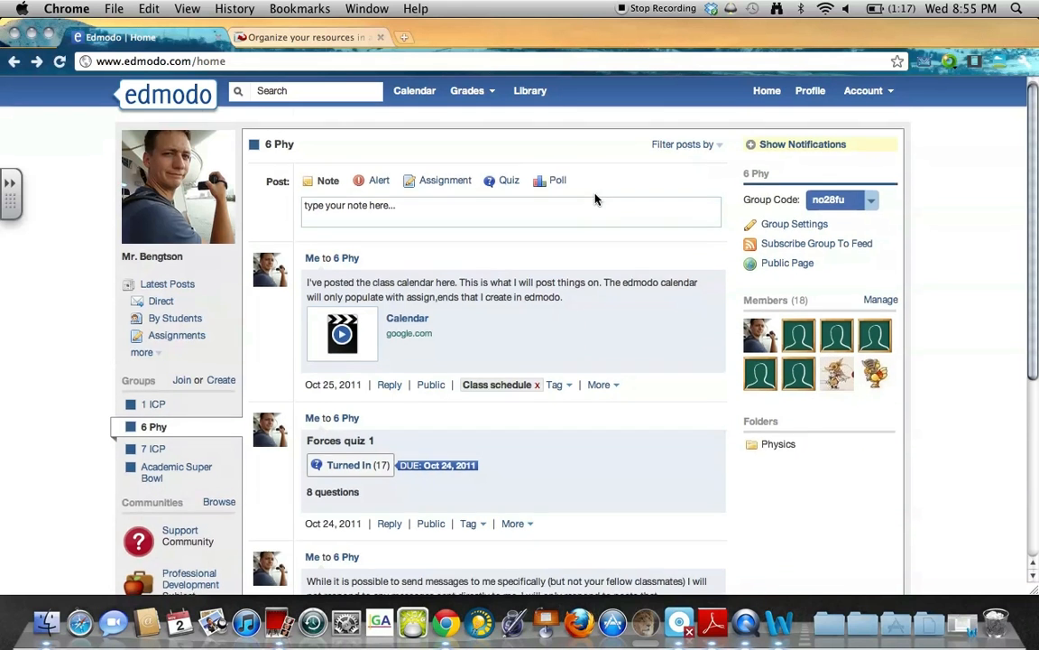
{"action": "scroll", "coordinate": [595, 216], "scroll_direction": "down", "scroll_amount": 3}
{"action": "scroll", "coordinate": [596, 233], "scroll_direction": "down", "scroll_amount": 4}
{"action": "scroll", "coordinate": [581, 323], "scroll_direction": "up", "scroll_amount": 6}
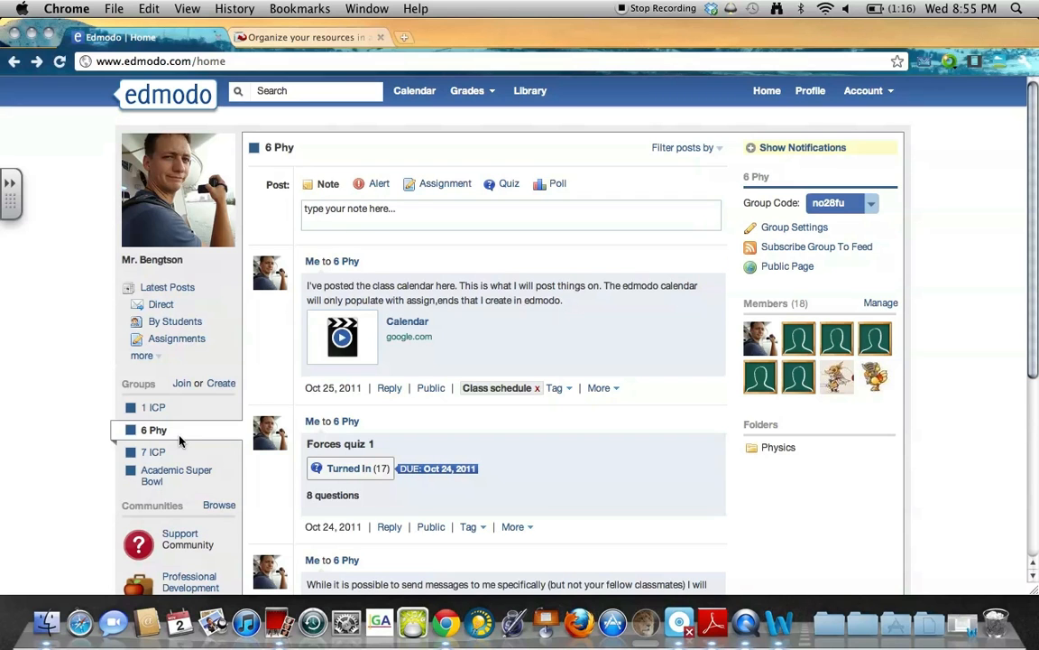
{"action": "scroll", "coordinate": [616, 264], "scroll_direction": "down", "scroll_amount": 1}
{"action": "scroll", "coordinate": [616, 264], "scroll_direction": "up", "scroll_amount": 1}
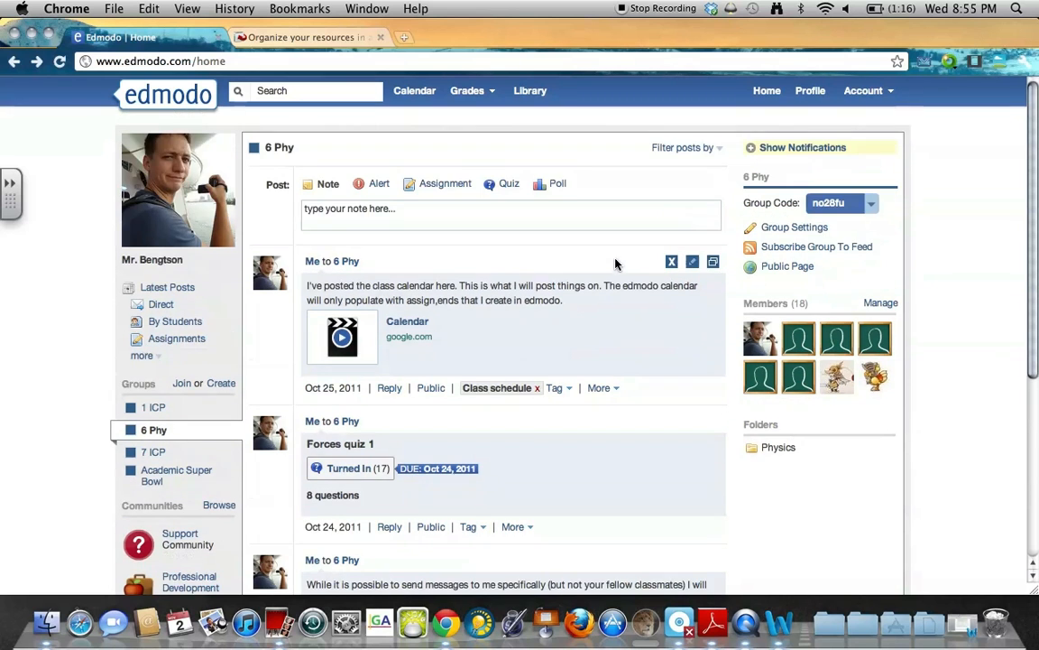
Visit the Library, return to the 6 Phy feed, and open its Physics folder.
{"action": "left_click", "coordinate": [527, 92]}
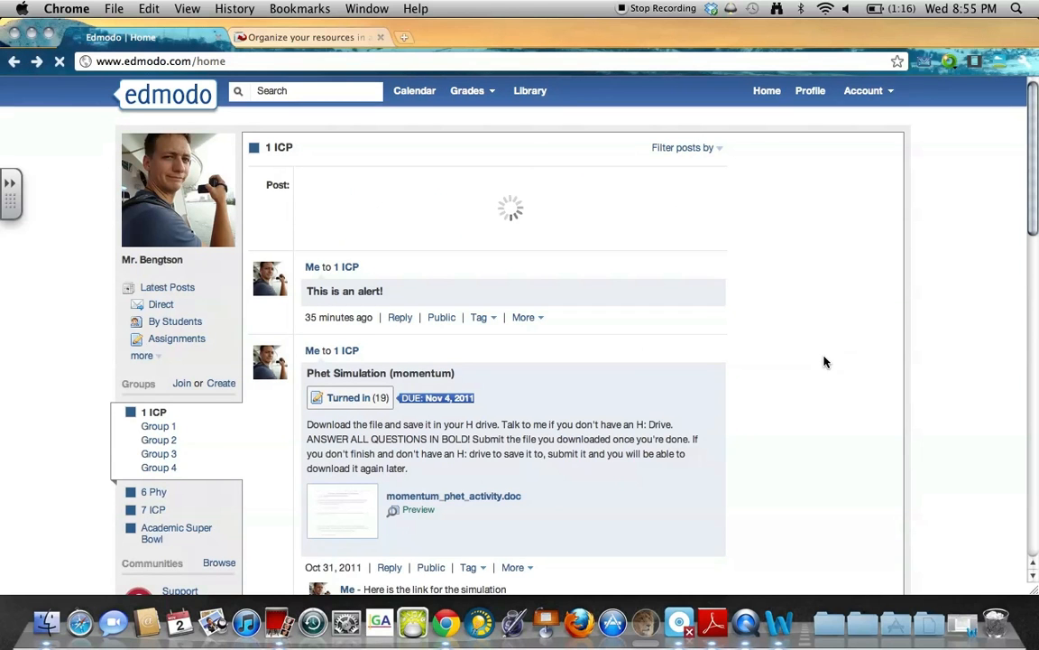
{"action": "left_click", "coordinate": [154, 506]}
{"action": "left_click", "coordinate": [153, 423]}
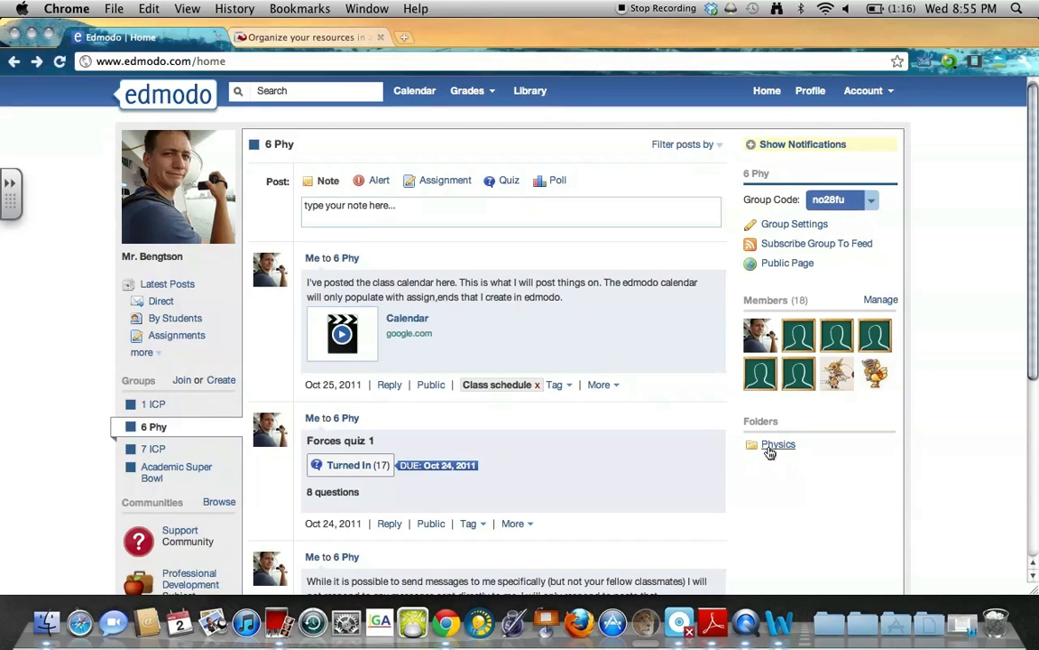
{"action": "left_click", "coordinate": [769, 449]}
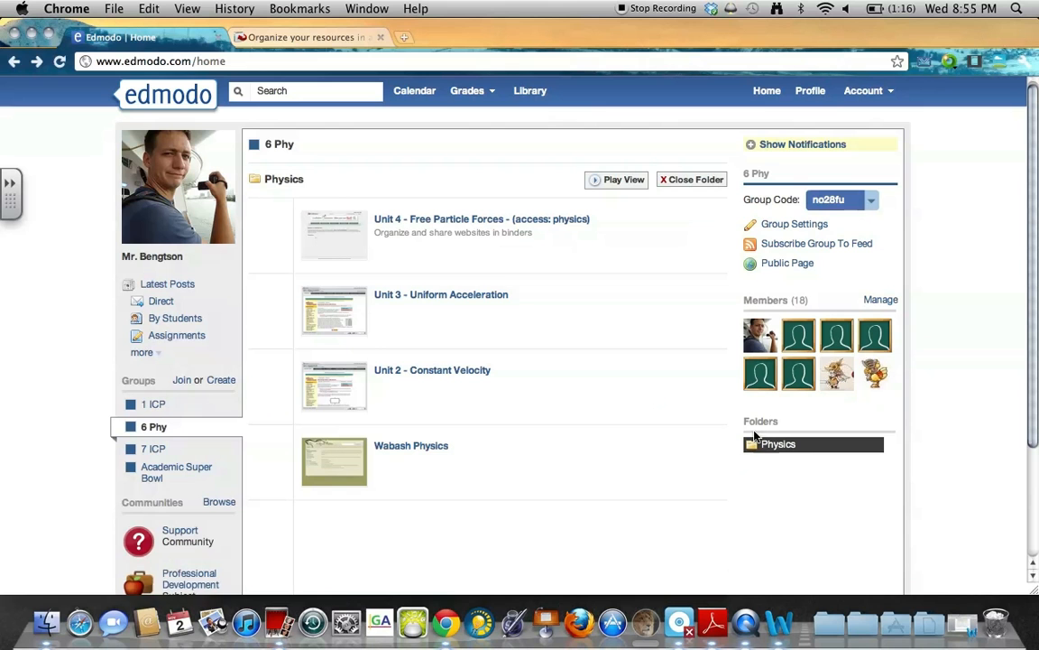
View the Unit 2 binder's Speed vs. Velocity, X v T Graphs and Slope pages.
{"action": "left_click", "coordinate": [435, 372]}
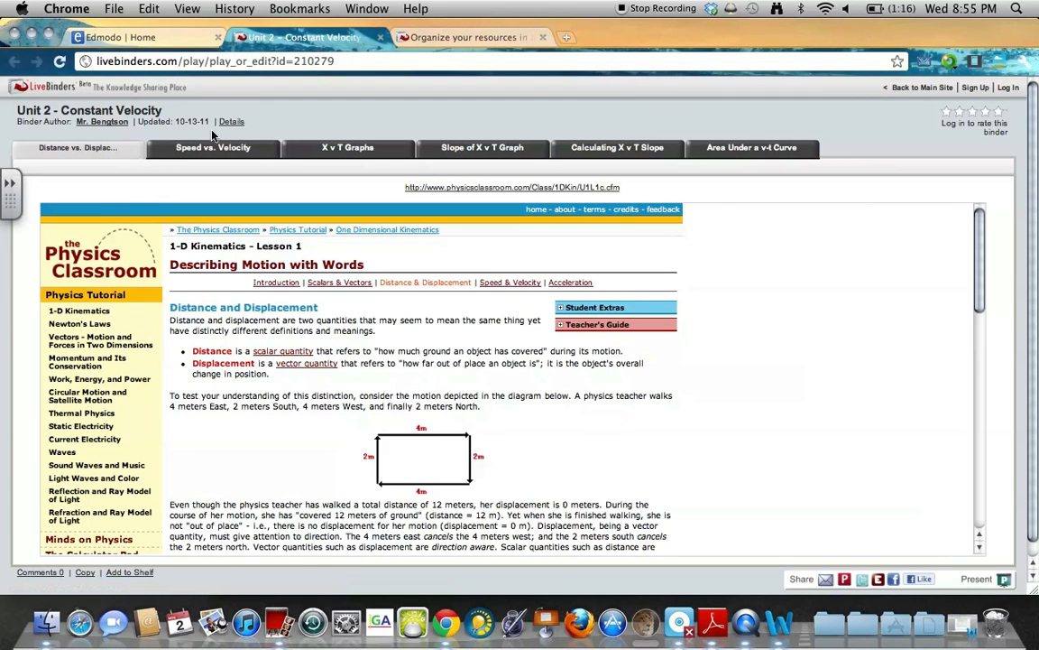
{"action": "left_click", "coordinate": [215, 144]}
{"action": "left_click", "coordinate": [365, 144]}
{"action": "left_click", "coordinate": [458, 147]}
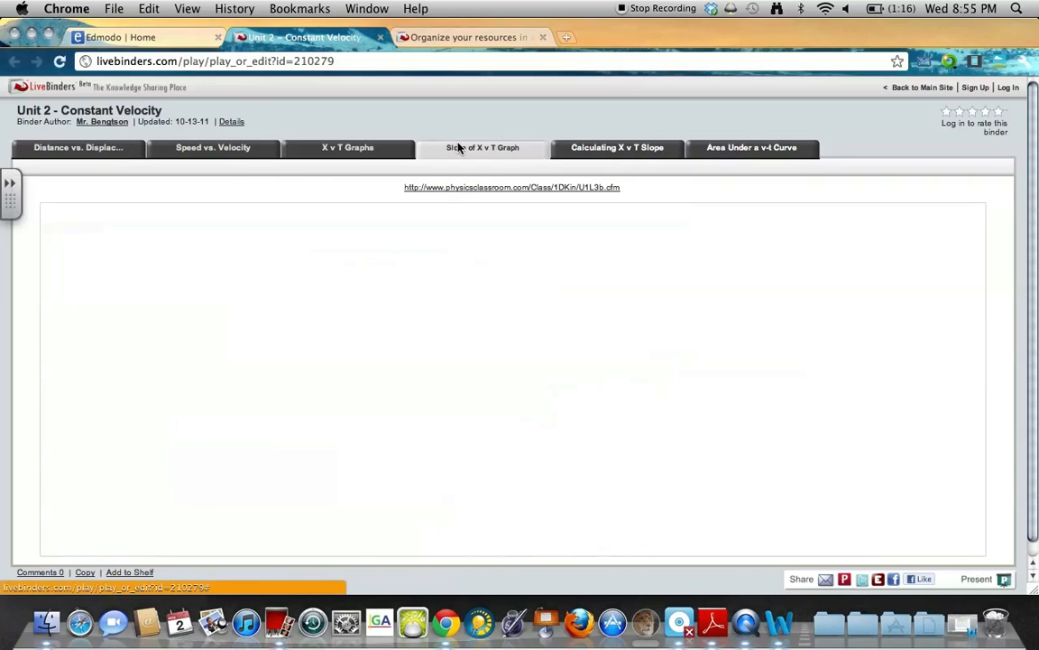
View Unit 3's Meaning of v-t slope and Describing motion pages, then minimize the browser.
{"action": "left_click", "coordinate": [134, 38]}
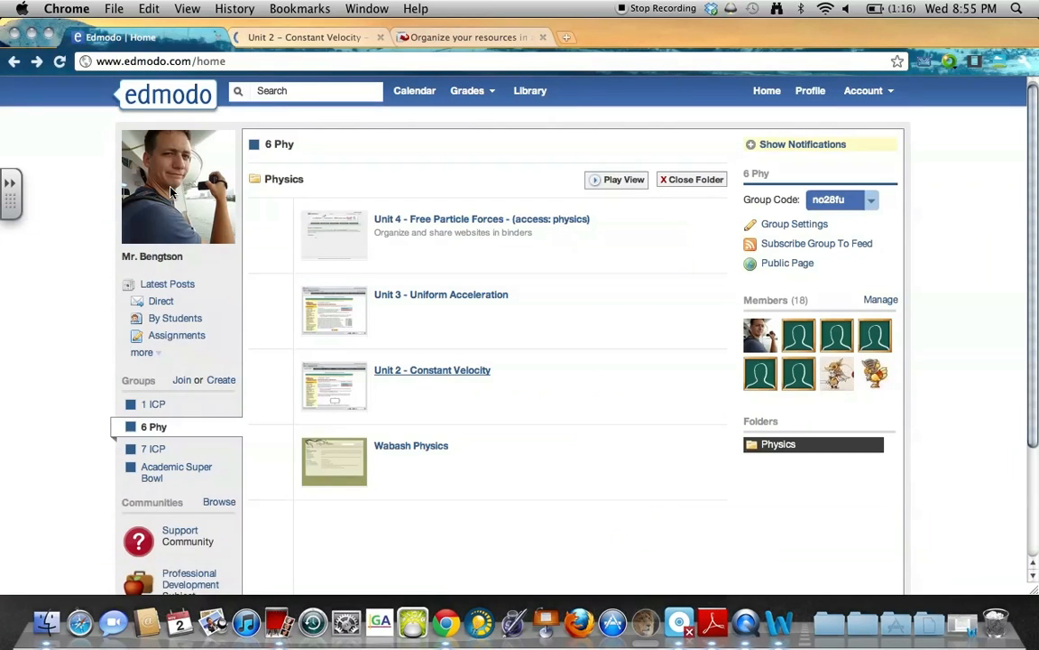
{"action": "left_click", "coordinate": [468, 303]}
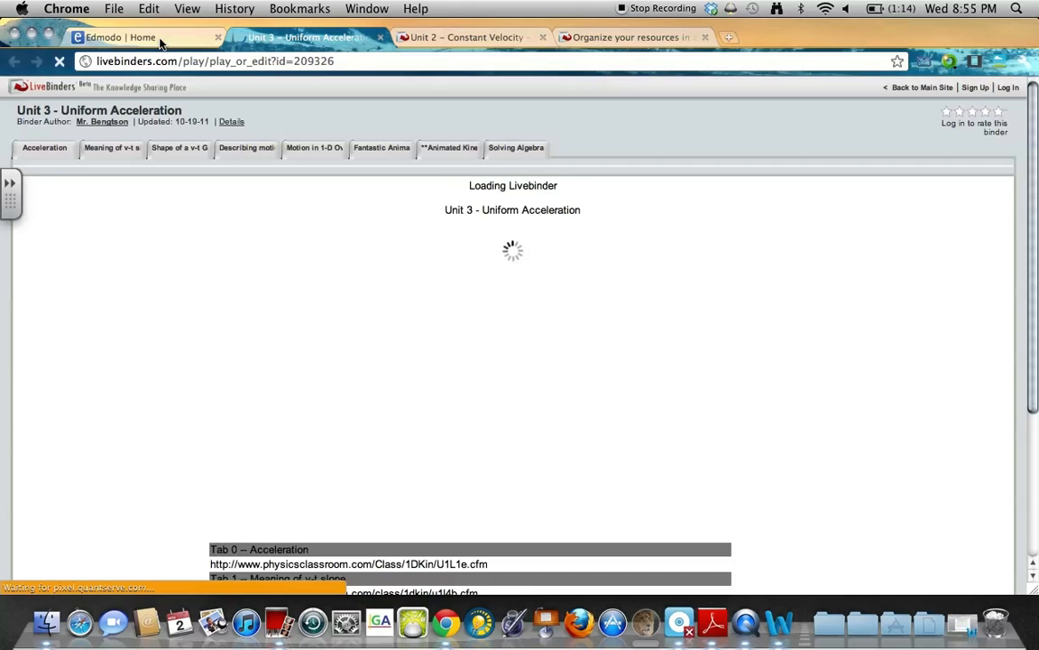
{"action": "left_click", "coordinate": [217, 147]}
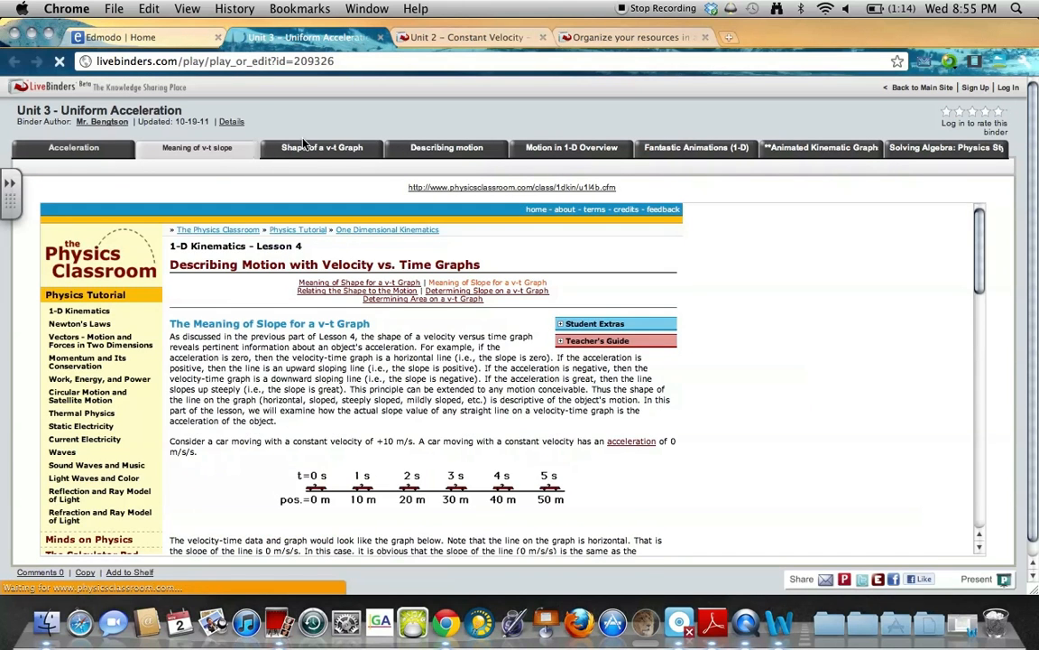
{"action": "left_click", "coordinate": [446, 148]}
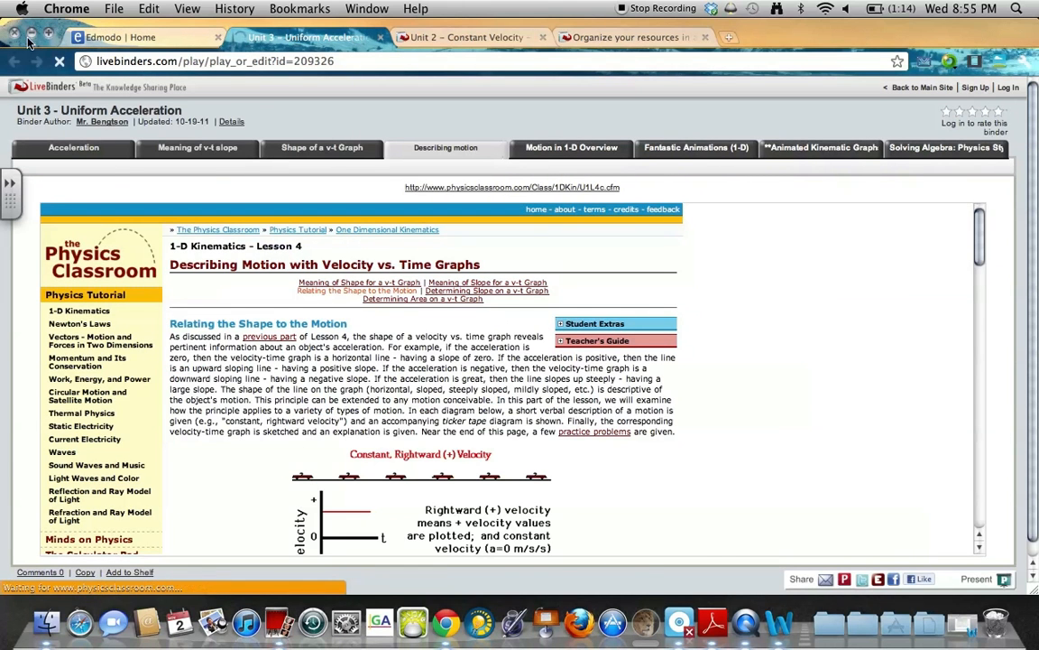
{"action": "left_click", "coordinate": [30, 37]}
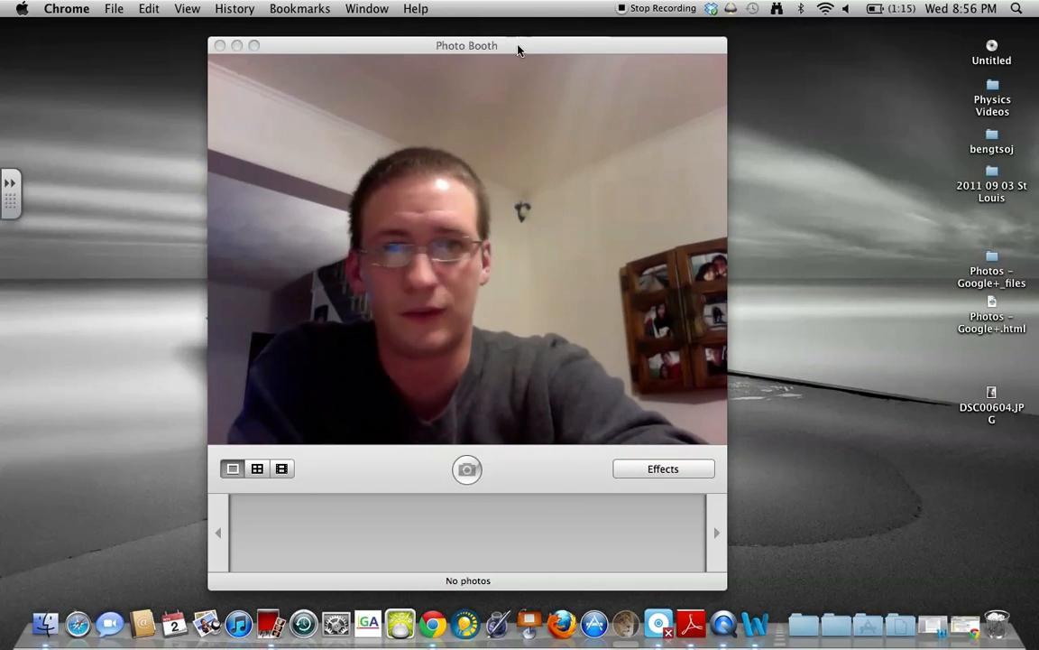
Drag the Photo Booth window by its title bar slightly up the screen.
{"action": "left_click_drag", "start_coordinate": [520, 38], "coordinate": [523, 18]}
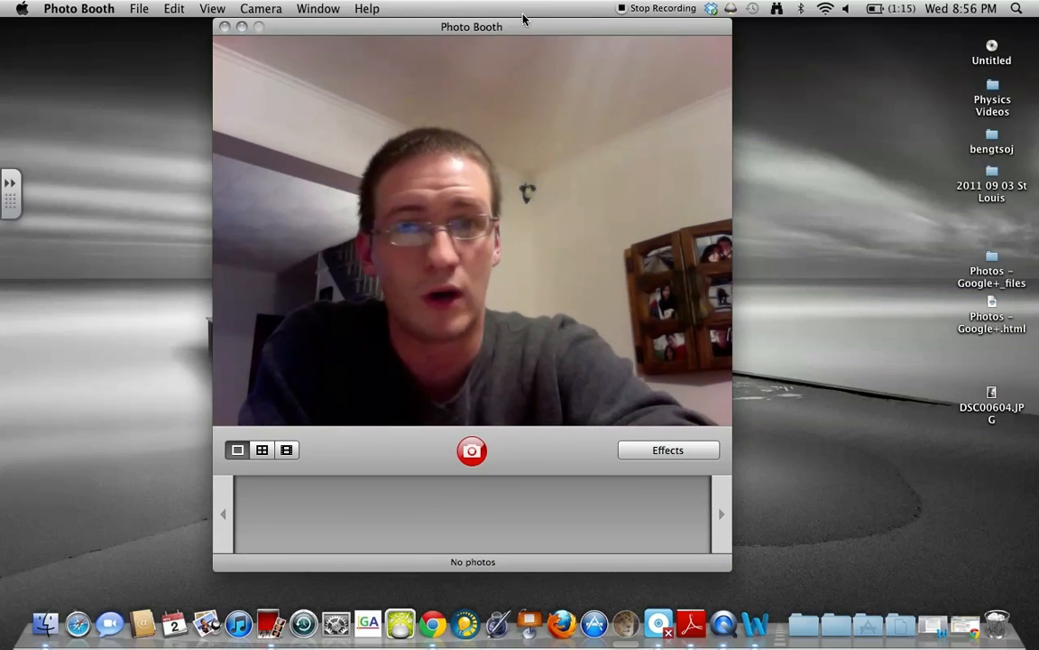